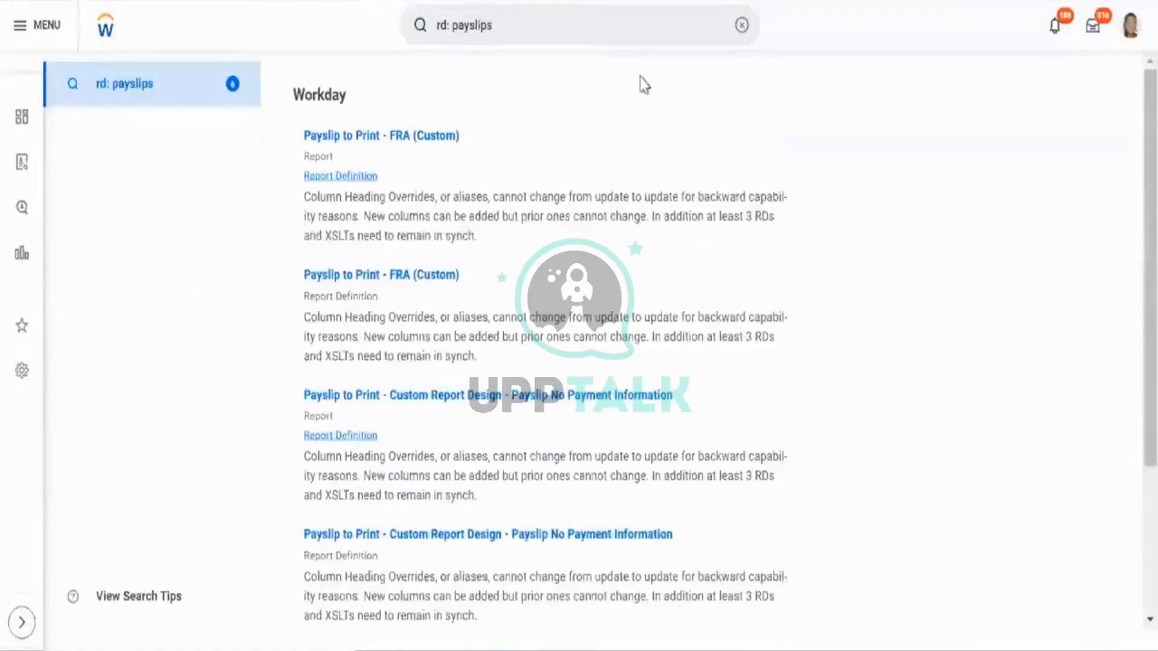
Search for the Create Calculated Field task and open it.
click(741, 31)
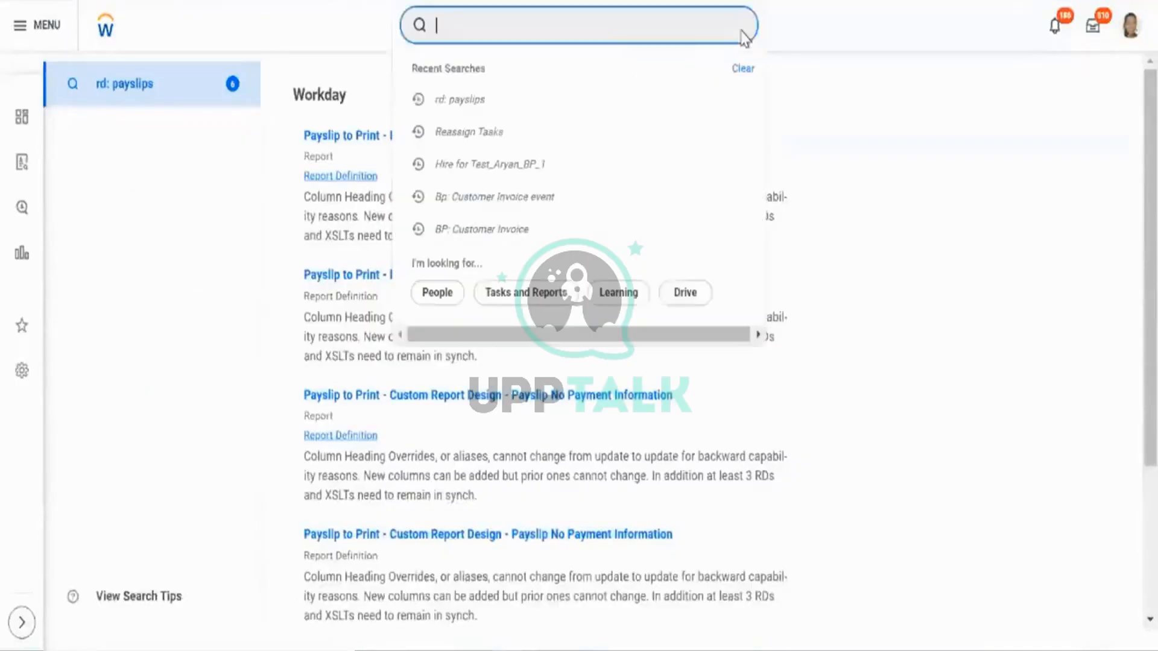
text(create cac)
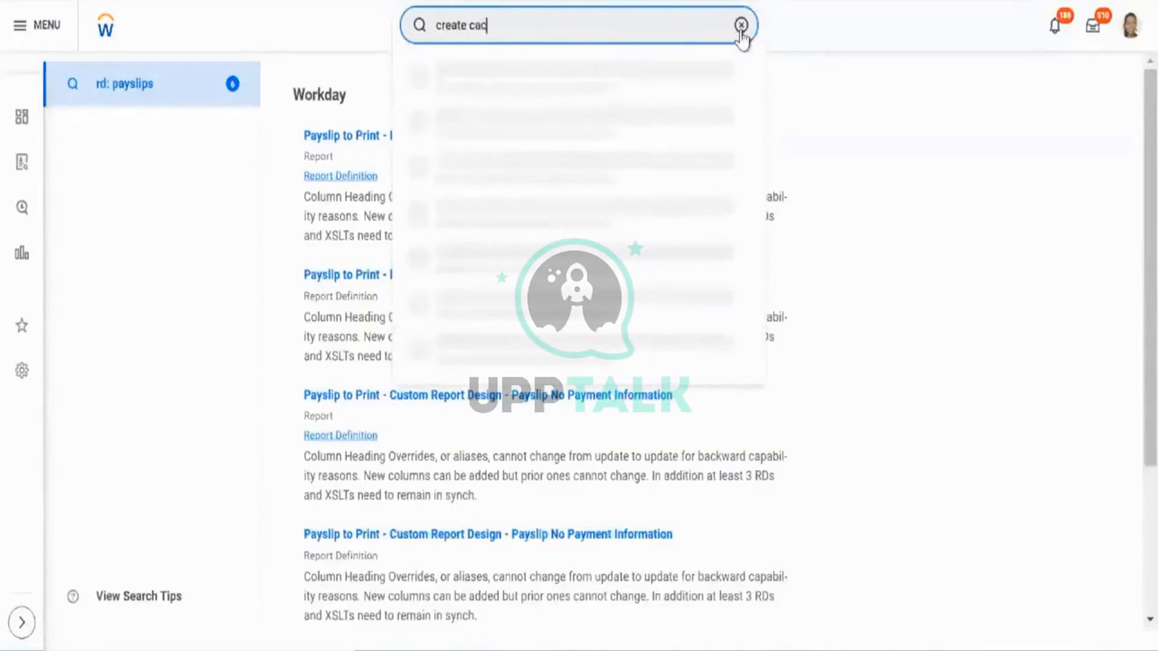
text(lc)
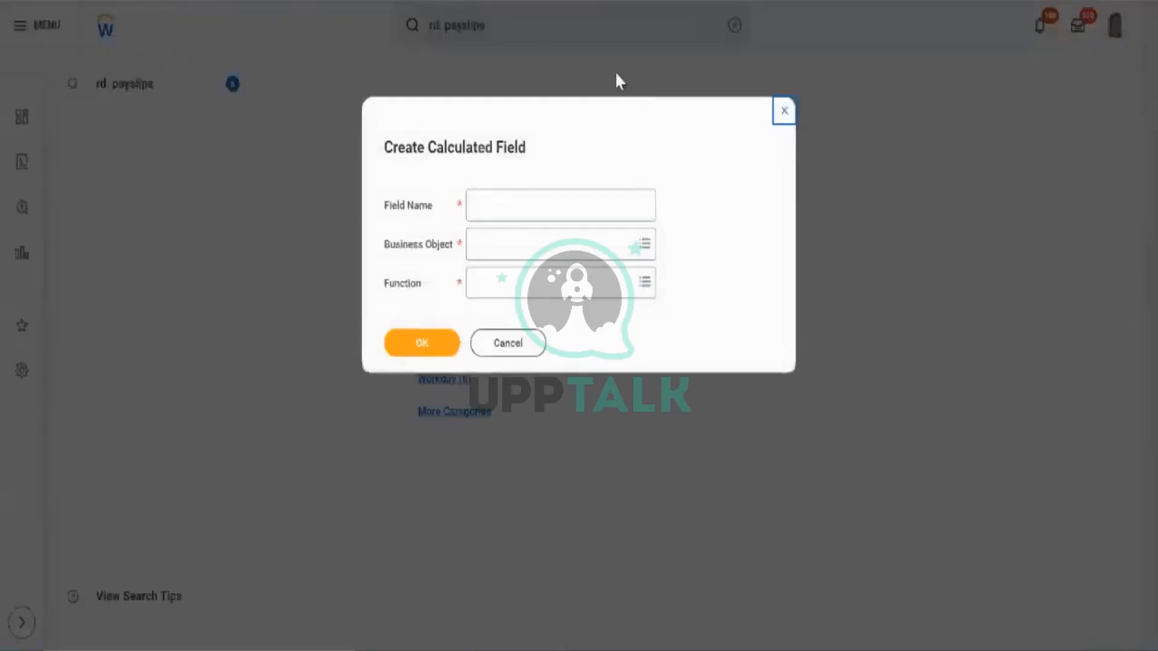
Examine the list of calculated field functions, from Aggregate Related Instances through the Lookup functions to Substring Text.
click(606, 282)
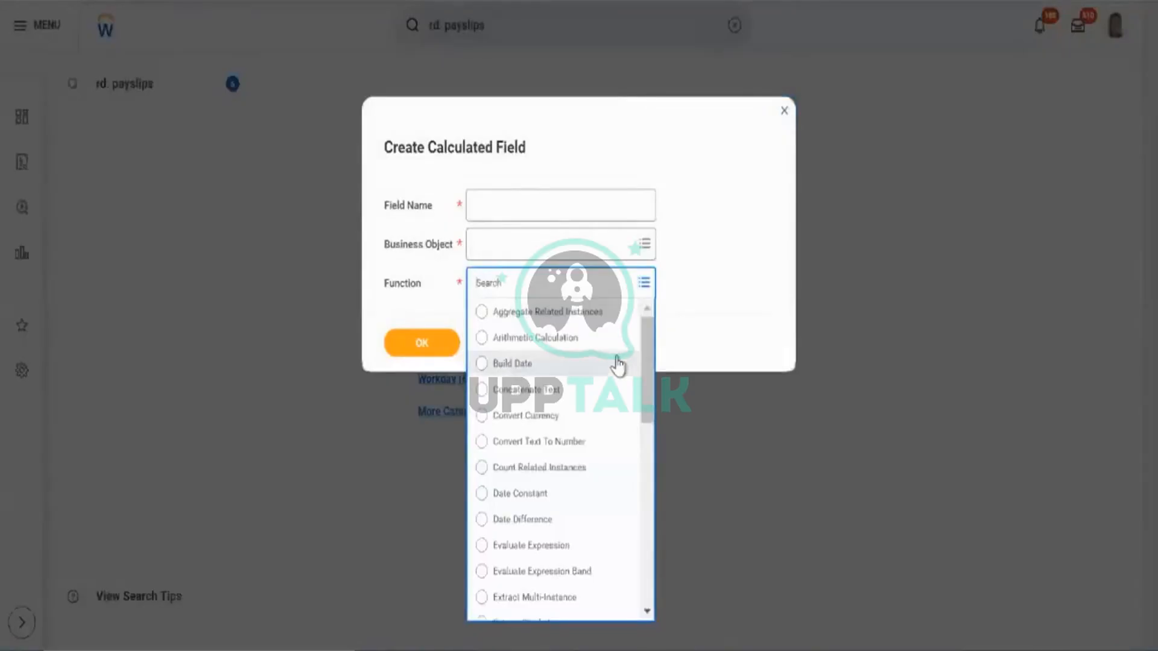
scroll(616, 364, down, 2)
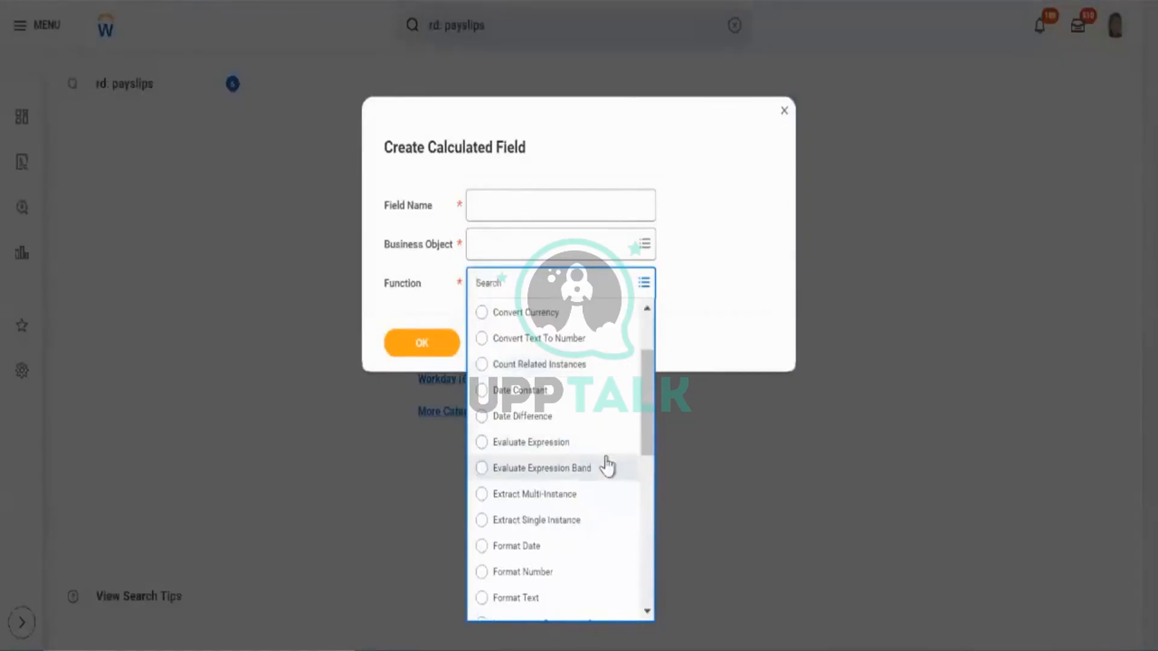
scroll(605, 466, down, 1)
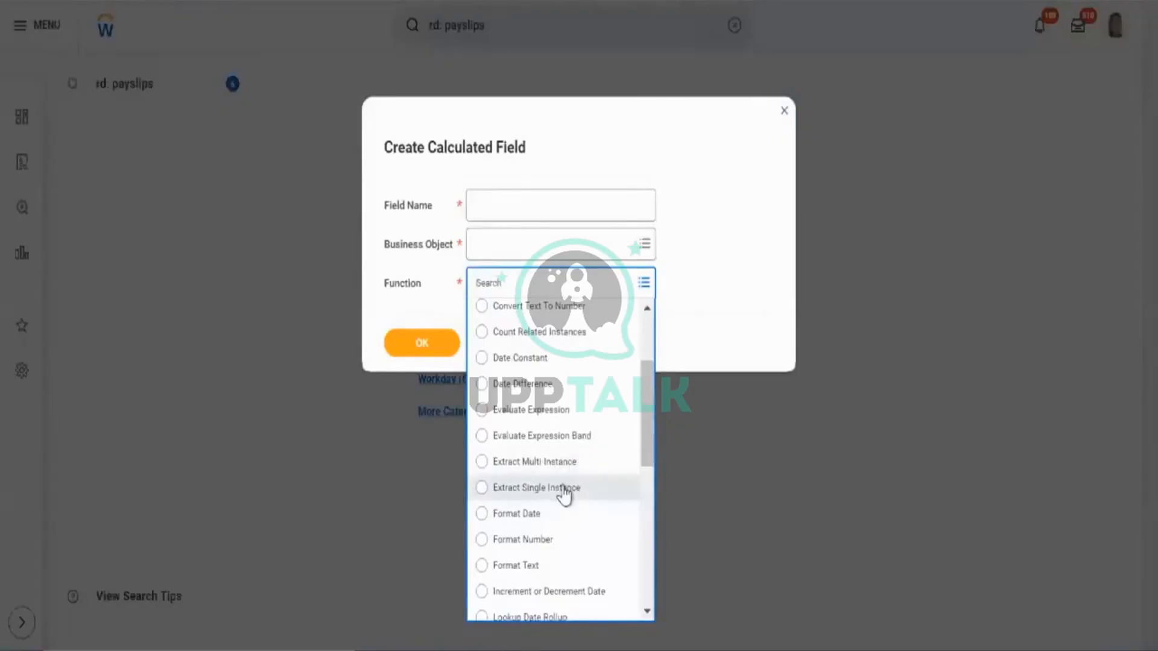
scroll(565, 494, down, 8)
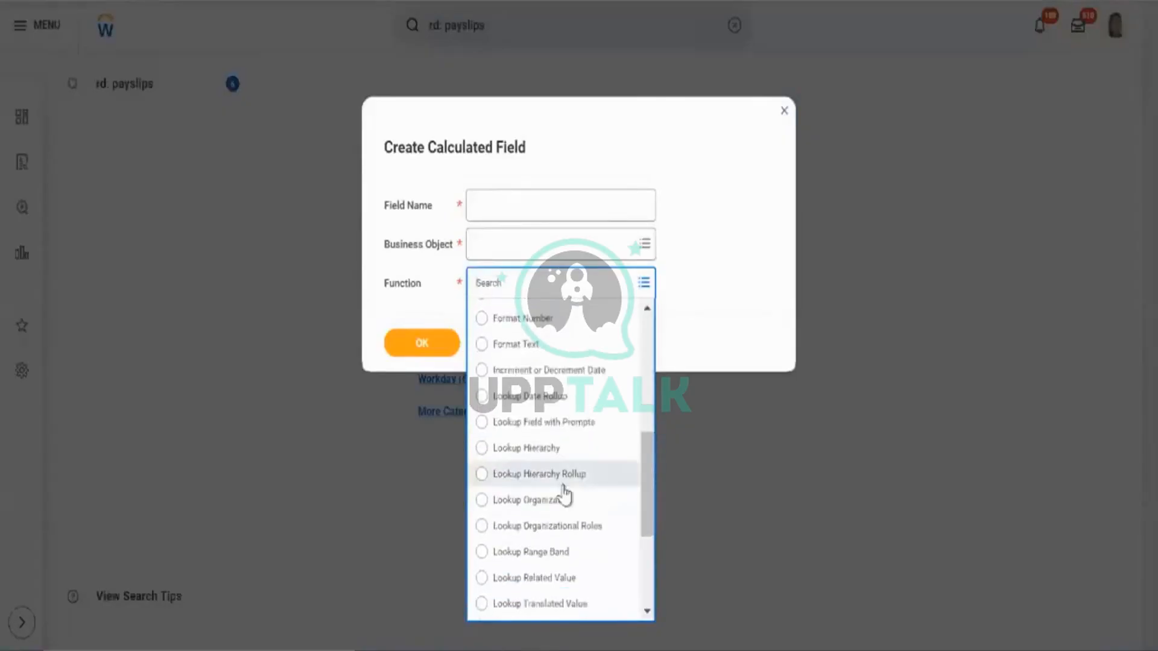
scroll(561, 549, down, 2)
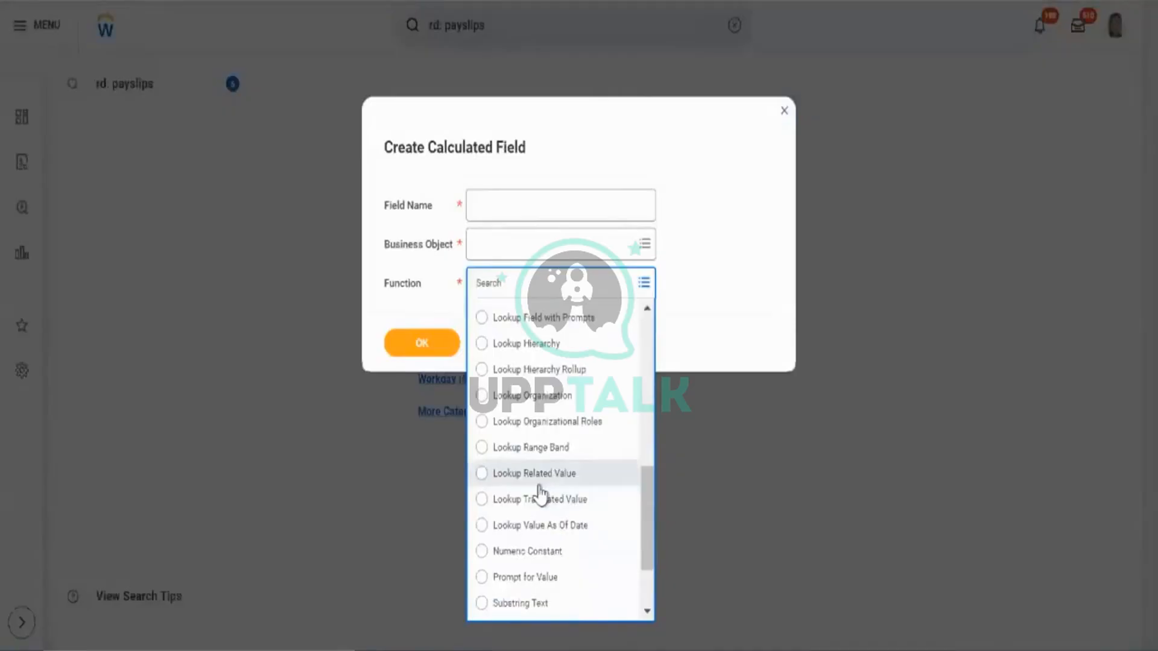
scroll(541, 482, up, 5)
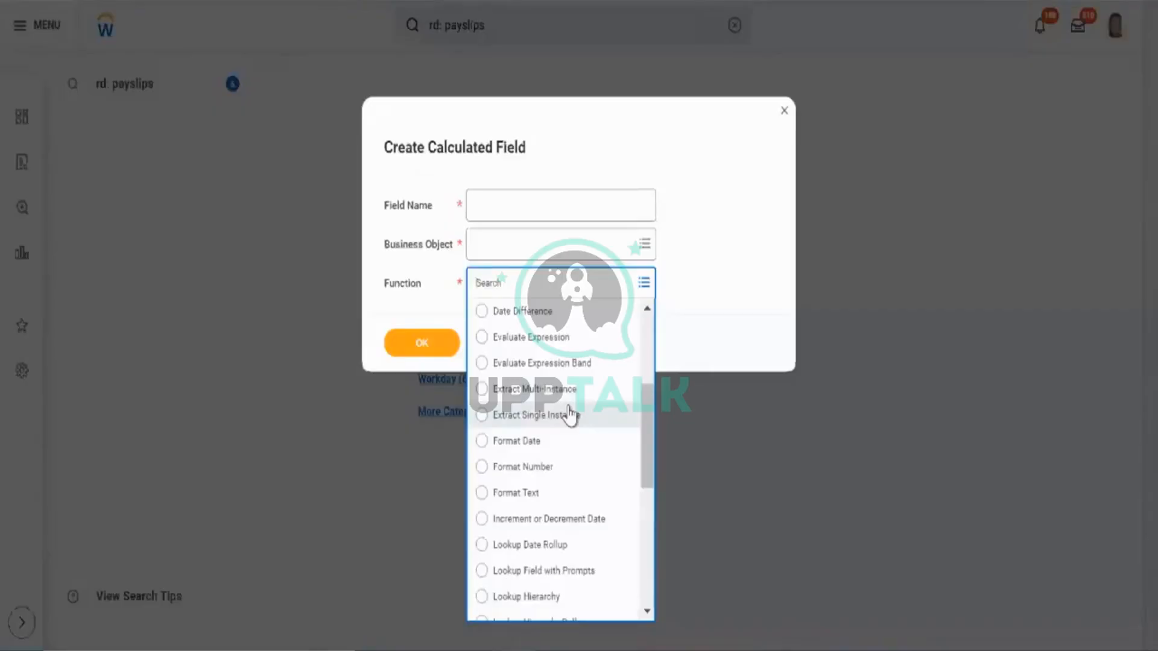
scroll(570, 416, down, 1)
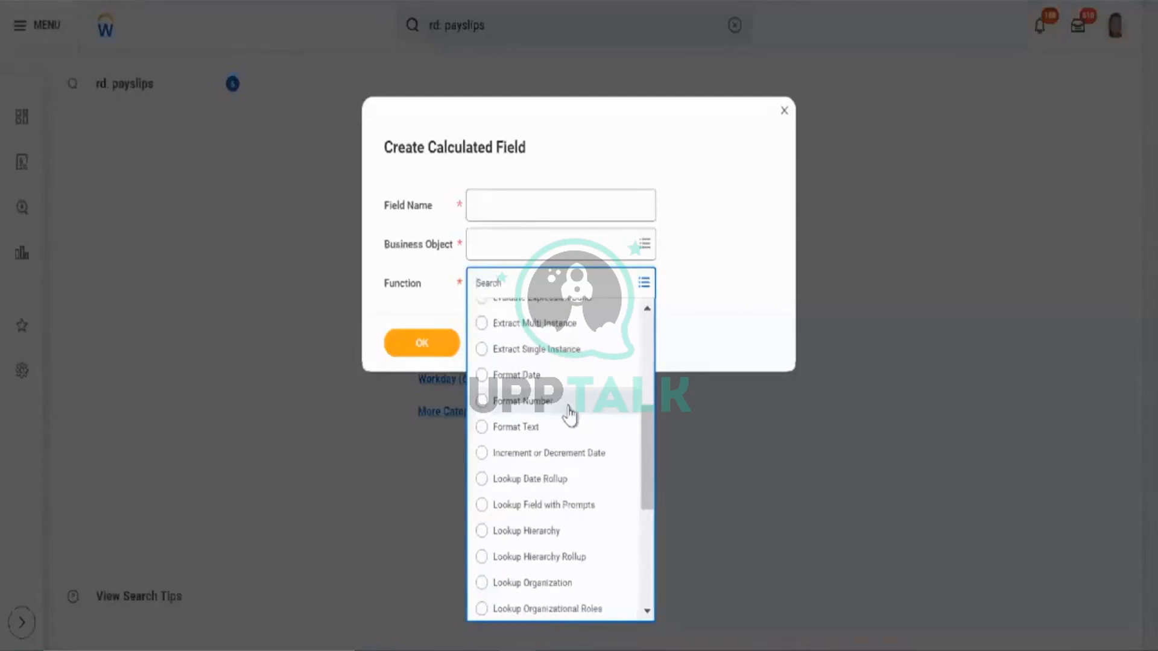
scroll(569, 422, down, 1)
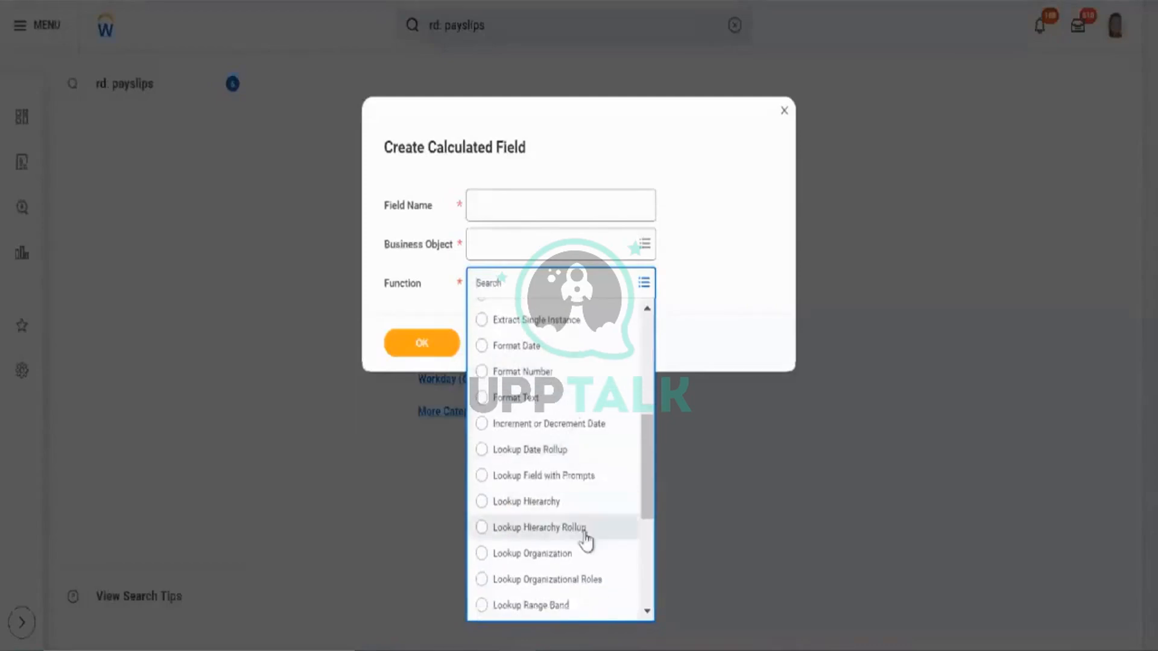
scroll(585, 539, down, 2)
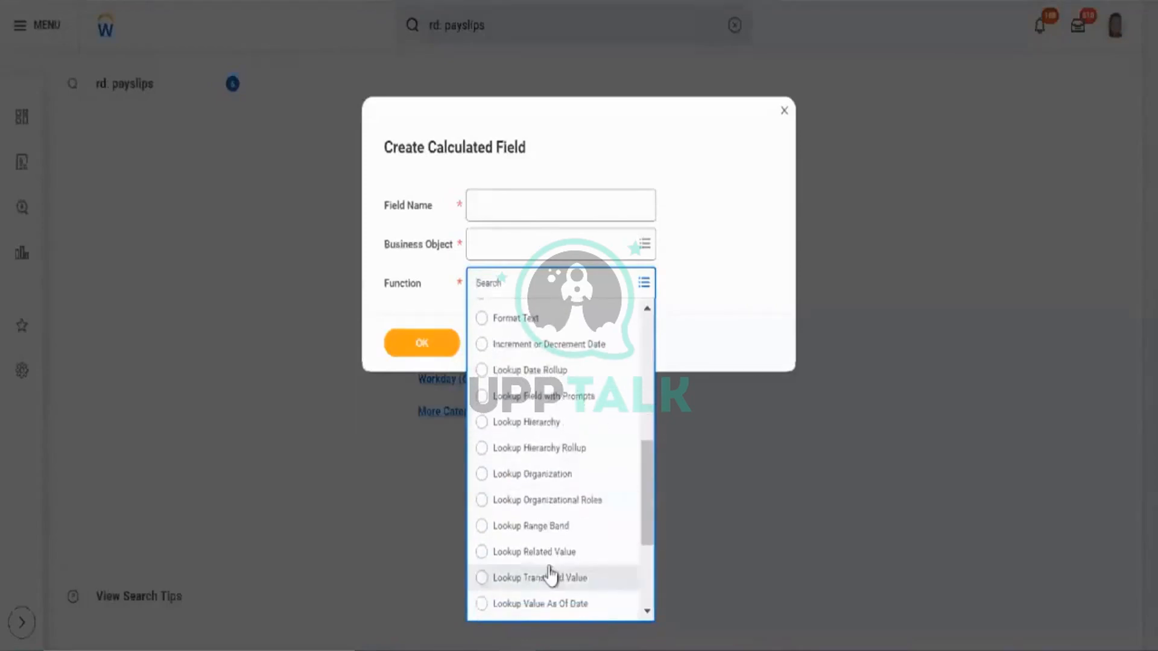
right_click(591, 559)
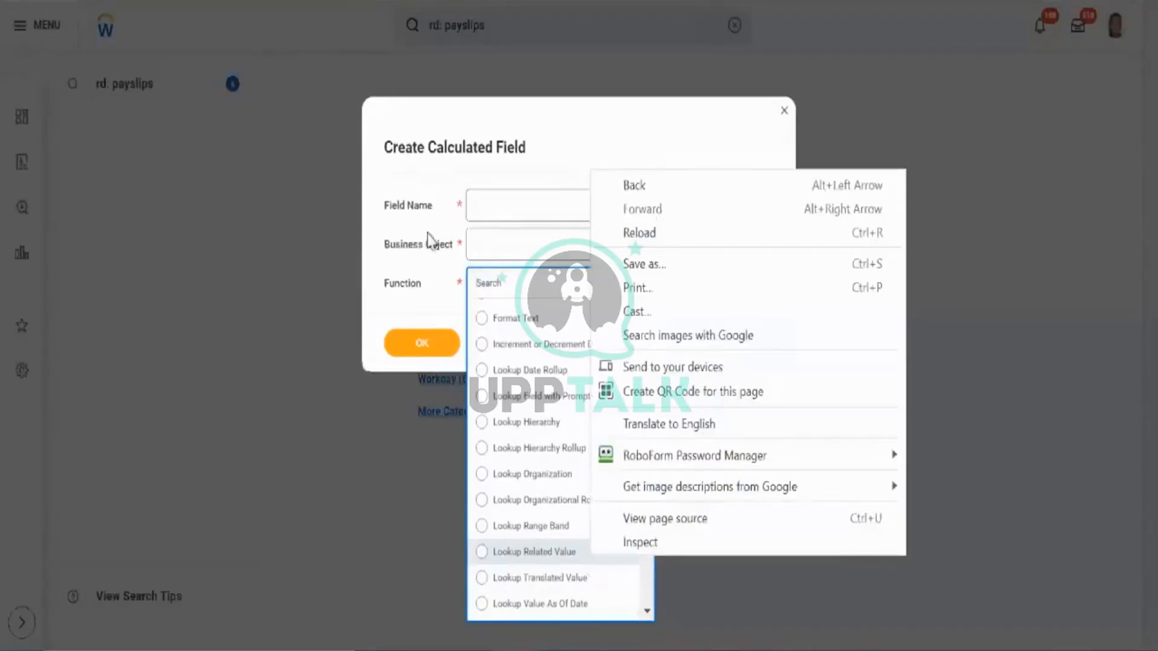
click(430, 161)
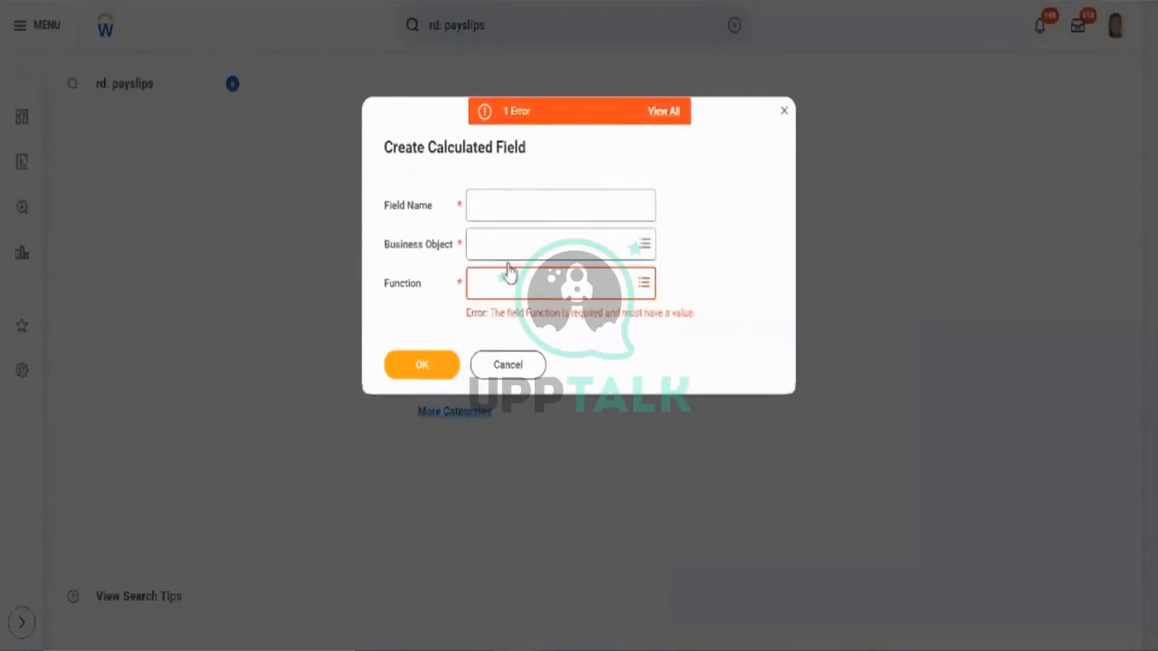
Choose Lookup Related Value as the function of the new calculated field.
click(522, 285)
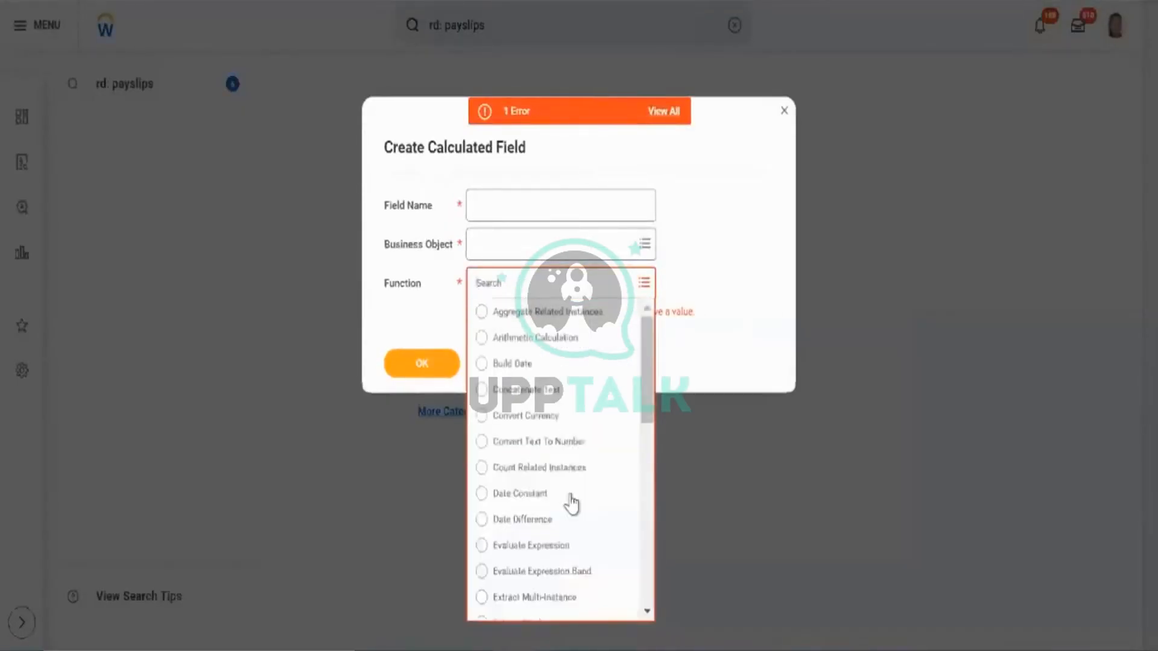
scroll(571, 503, down, 5)
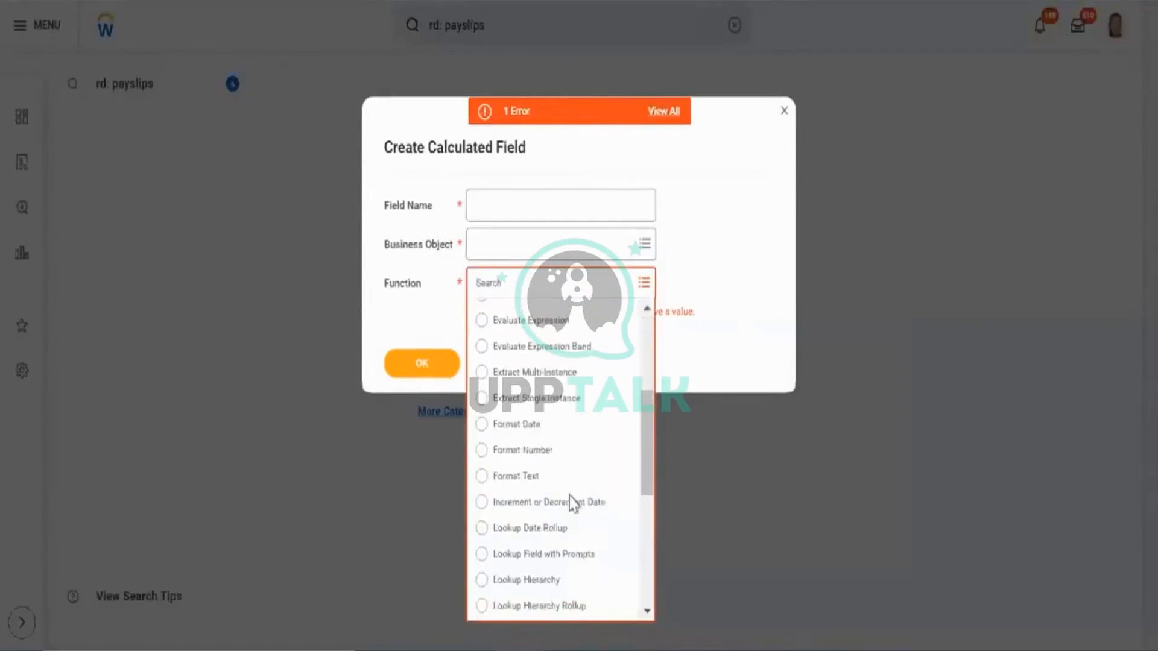
scroll(571, 503, down, 5)
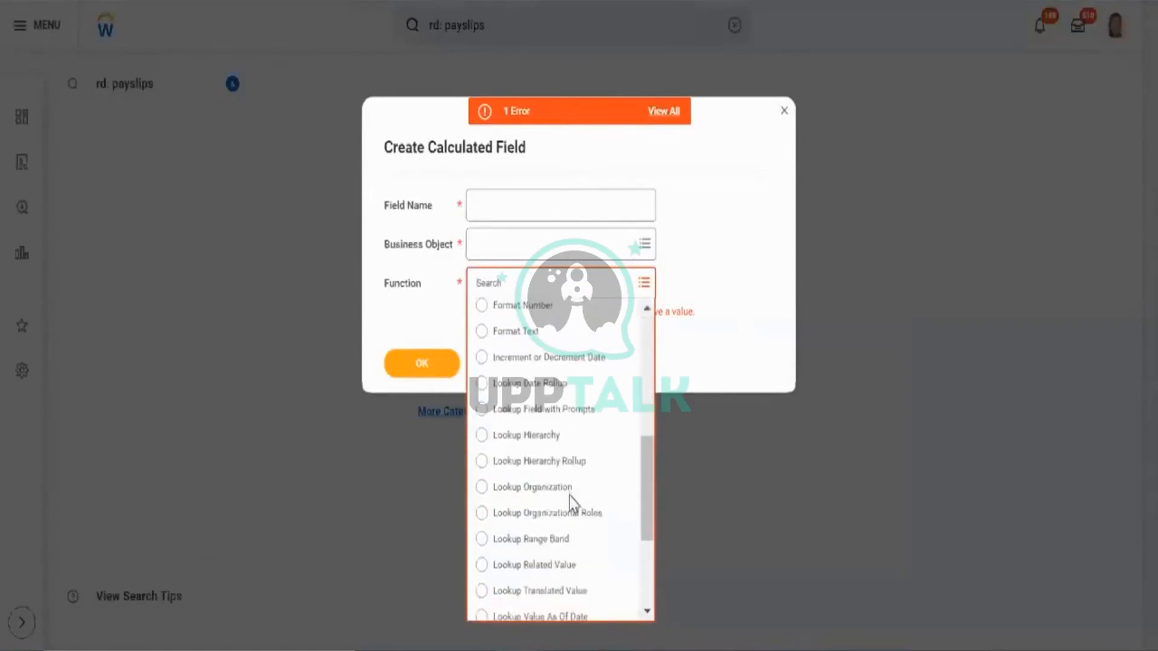
click(570, 565)
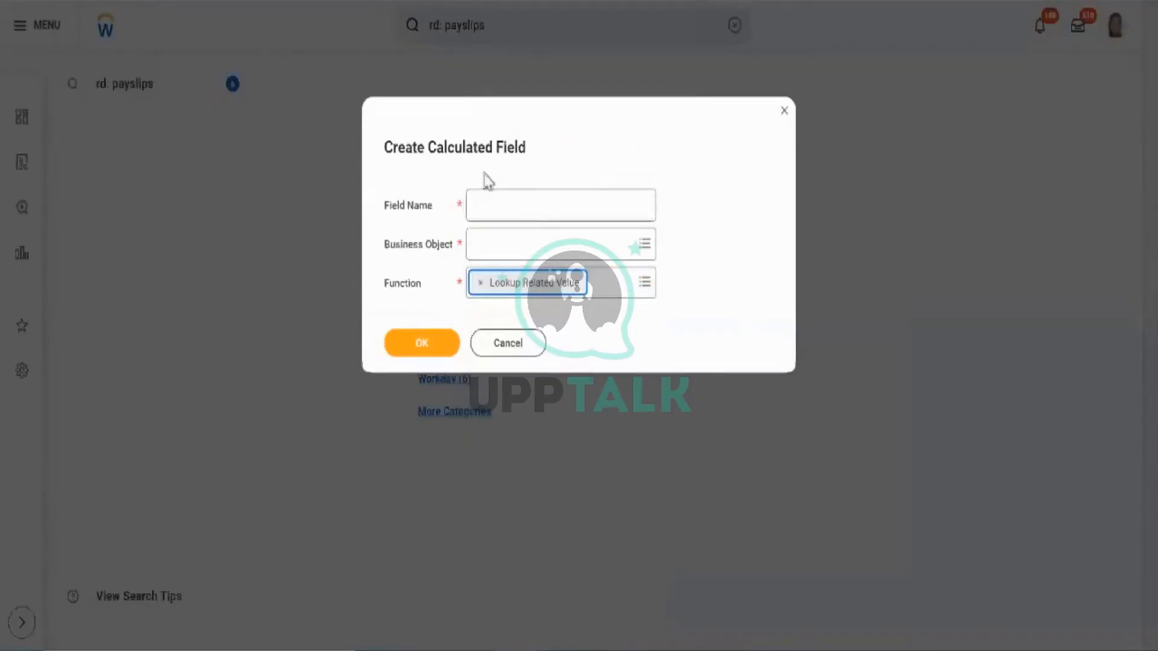
click(442, 149)
triple_click(443, 149)
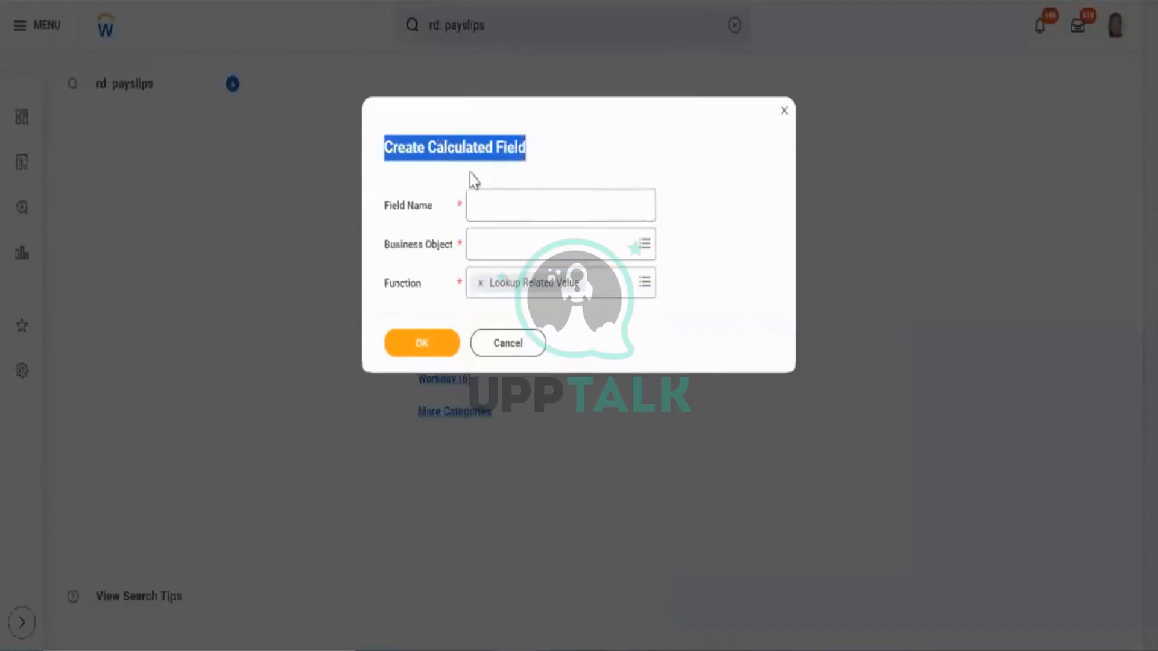
Enter a field name made of the creator's first name followed by "_LRV".
click(491, 208)
text(Tea)
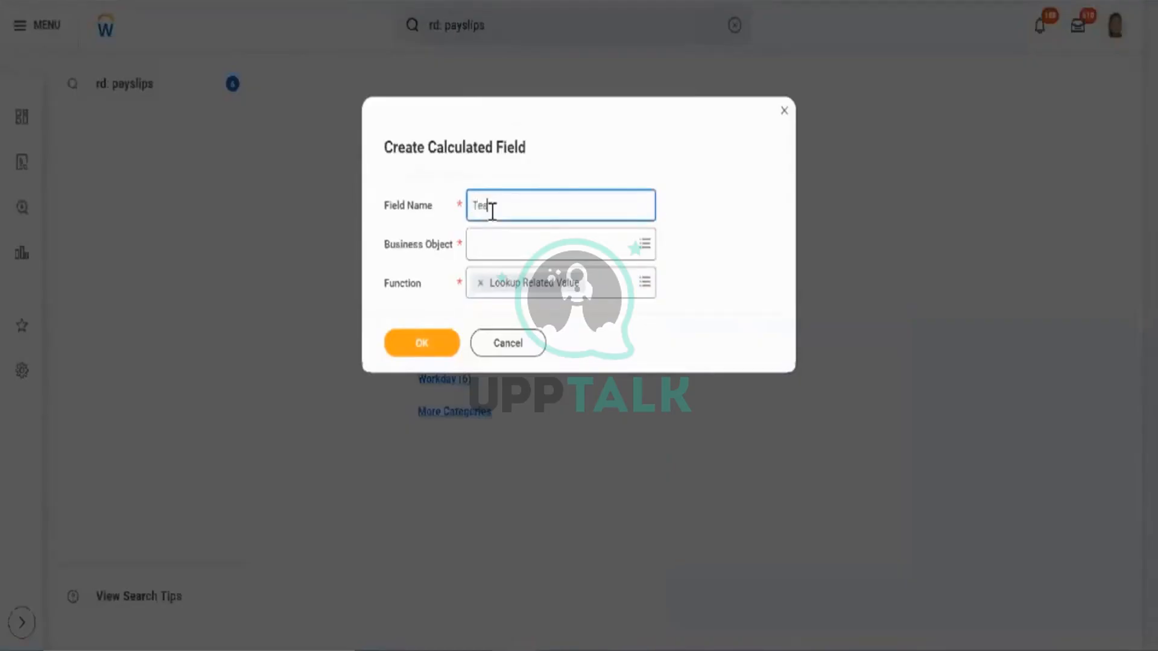
text(st)
text(Aryan)
key(BackSpace)
key(BackSpace)
key(BackSpace)
key(BackSpace)
key(BackSpace)
key(BackSpace)
key(BackSpace)
key(BackSpace)
key(BackSpace)
text(Aryan_LRV)
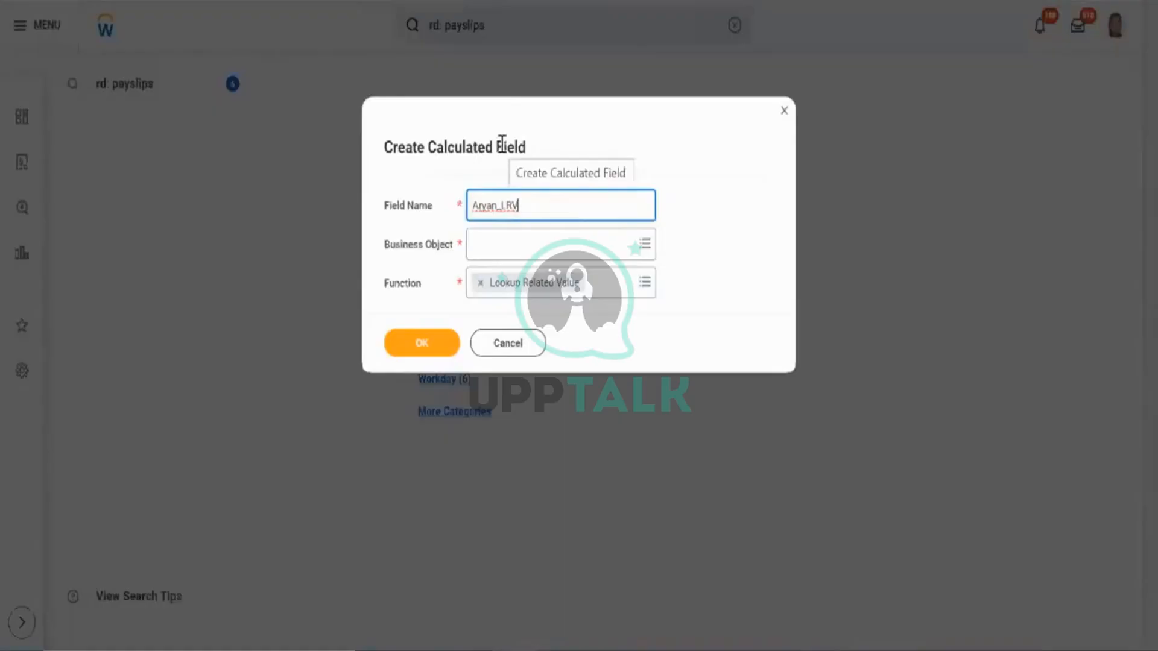
Review where Lookup Related Value sits among the other available functions.
click(603, 287)
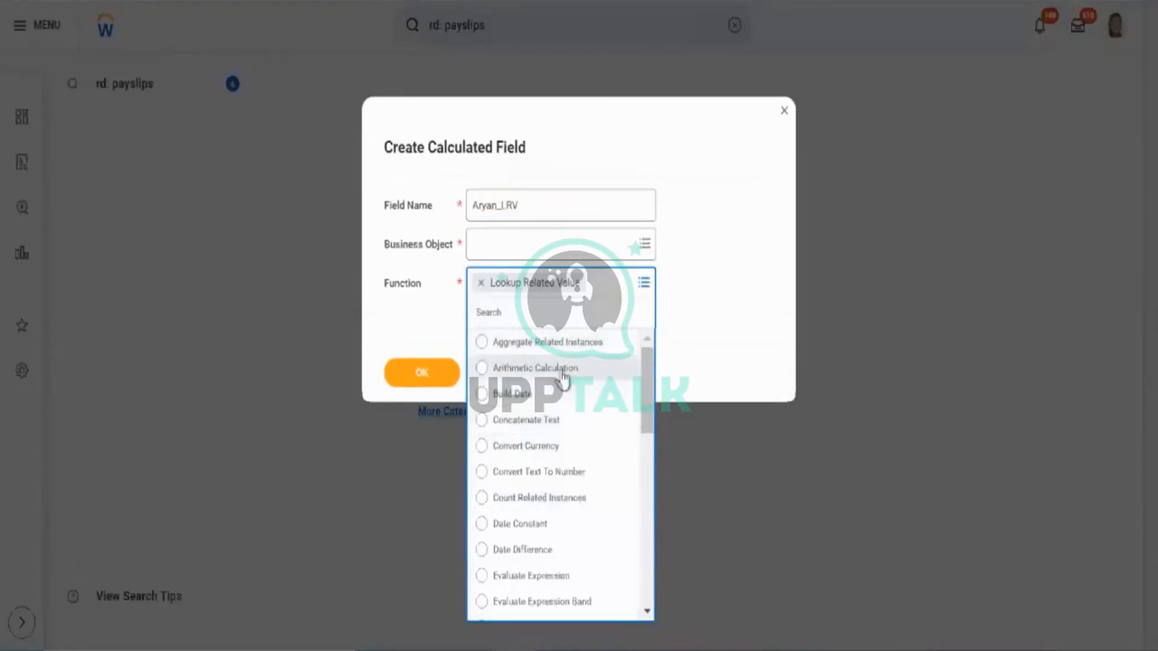
click(712, 258)
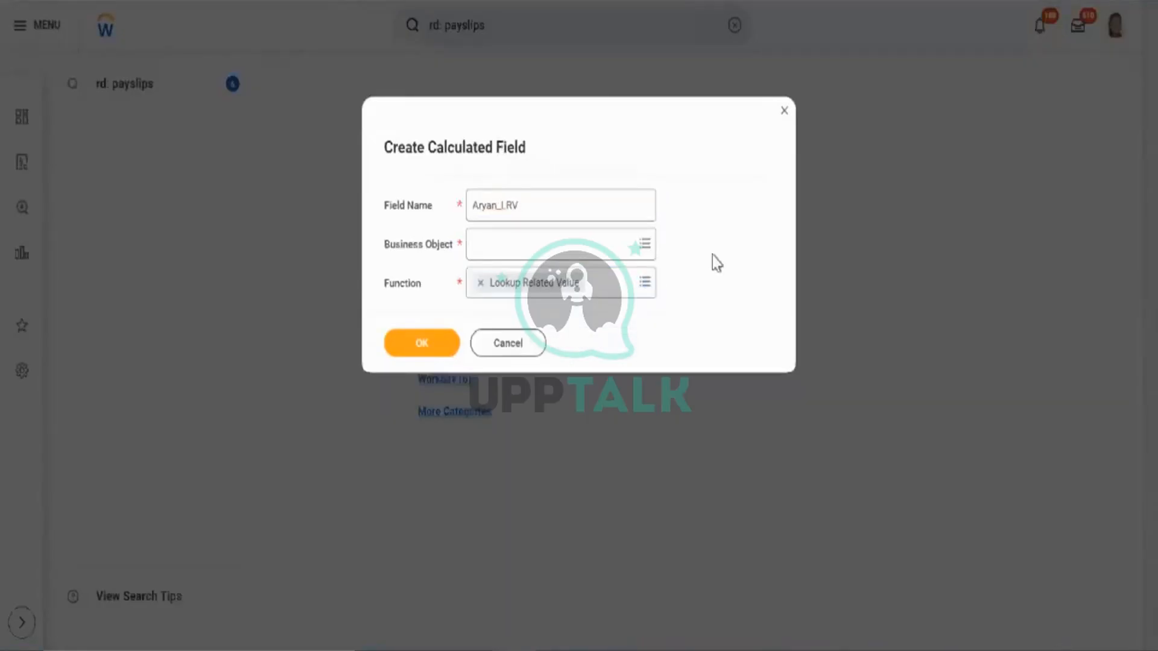
click(599, 280)
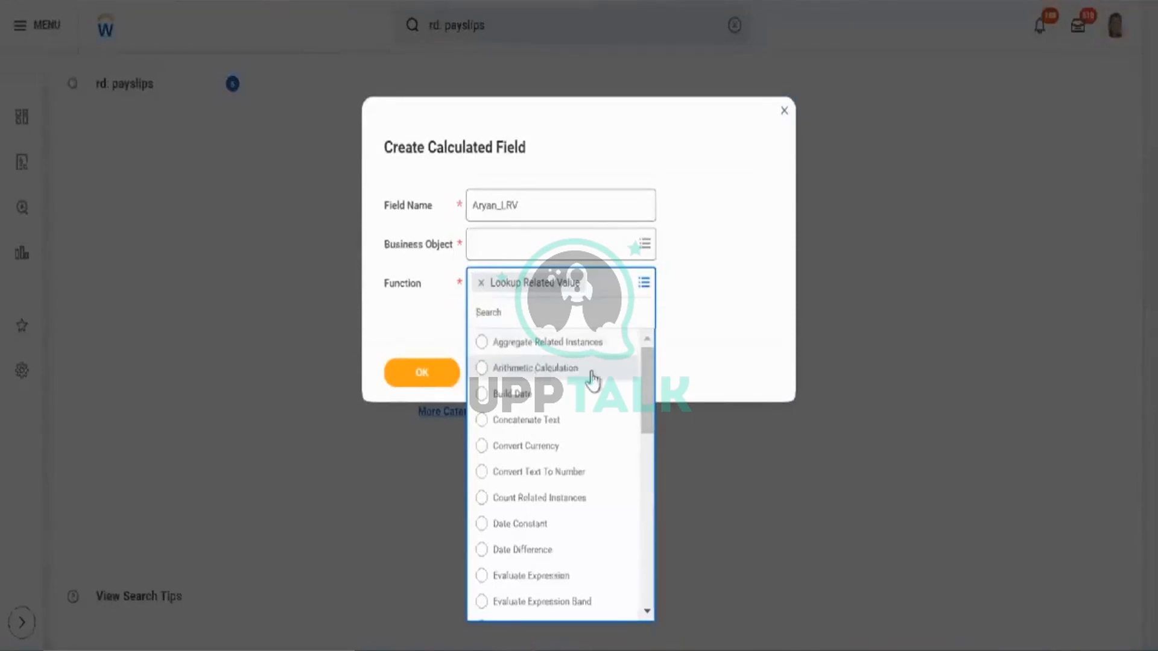
scroll(593, 448, down, 3)
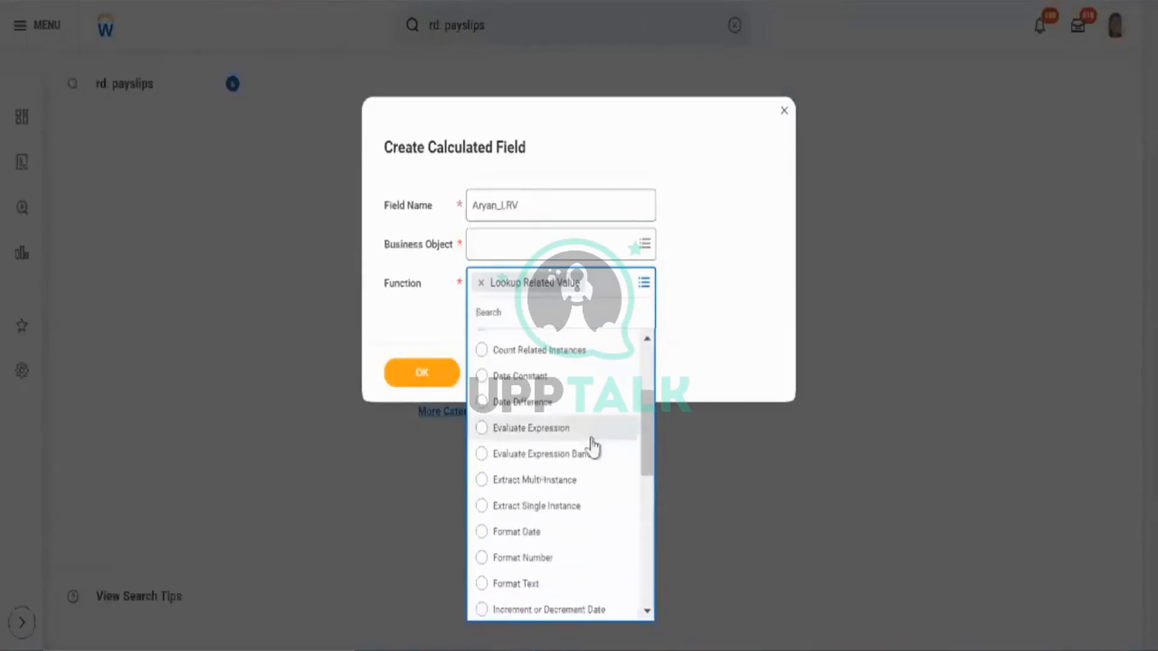
scroll(593, 447, down, 3)
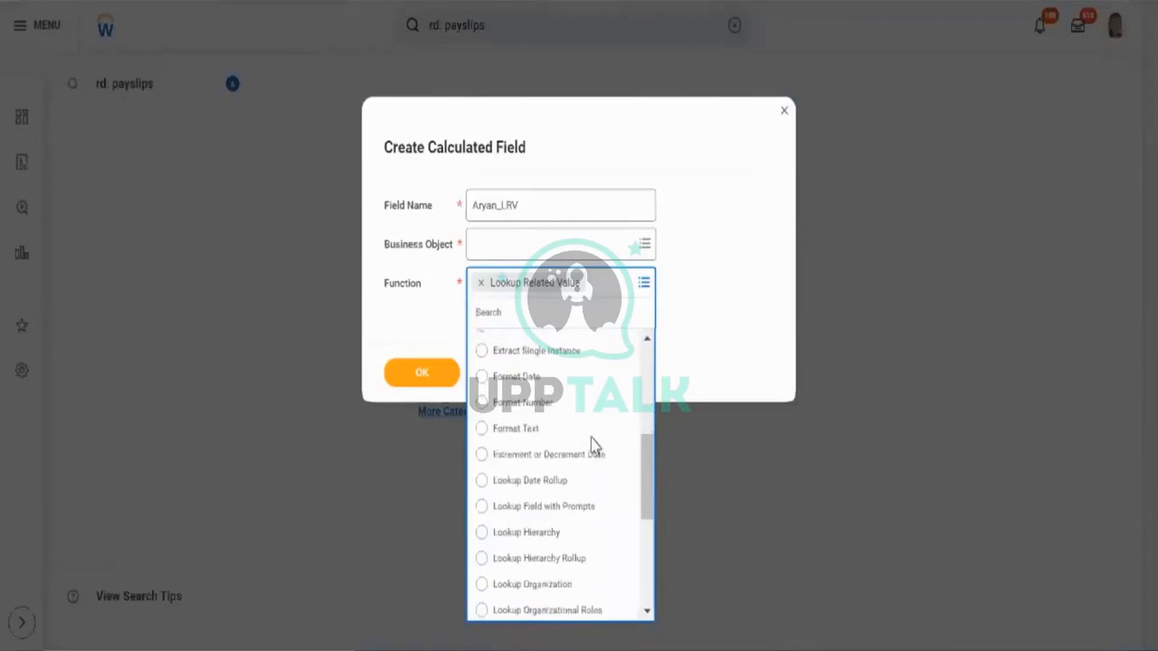
scroll(591, 439, down, 1)
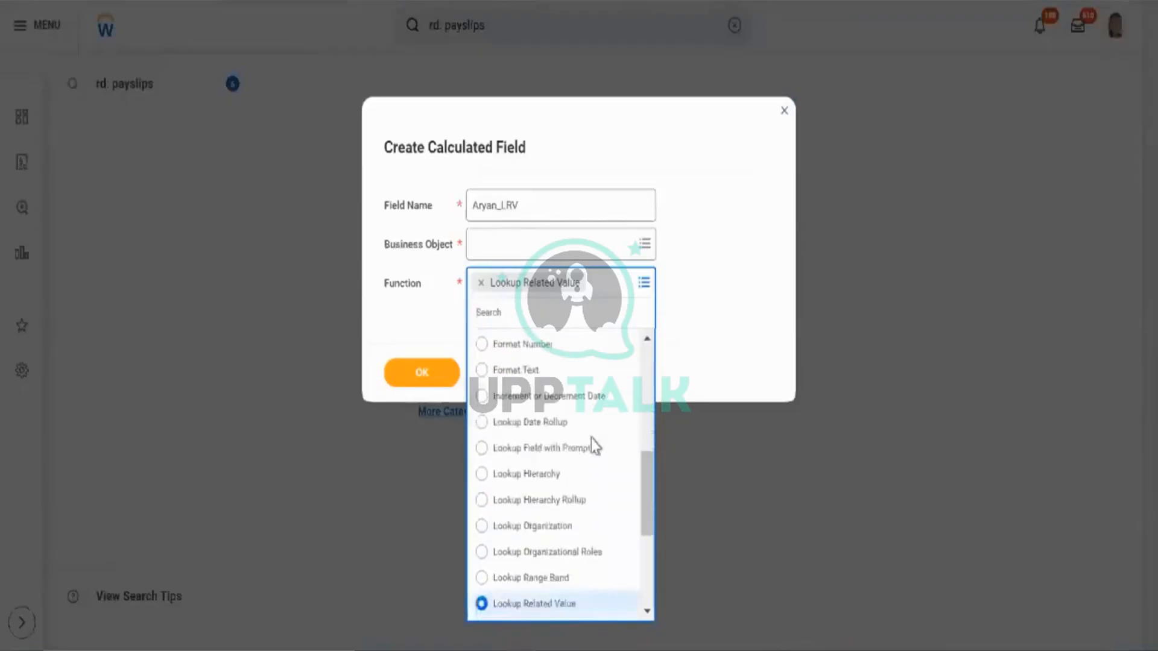
scroll(593, 438, down, 1)
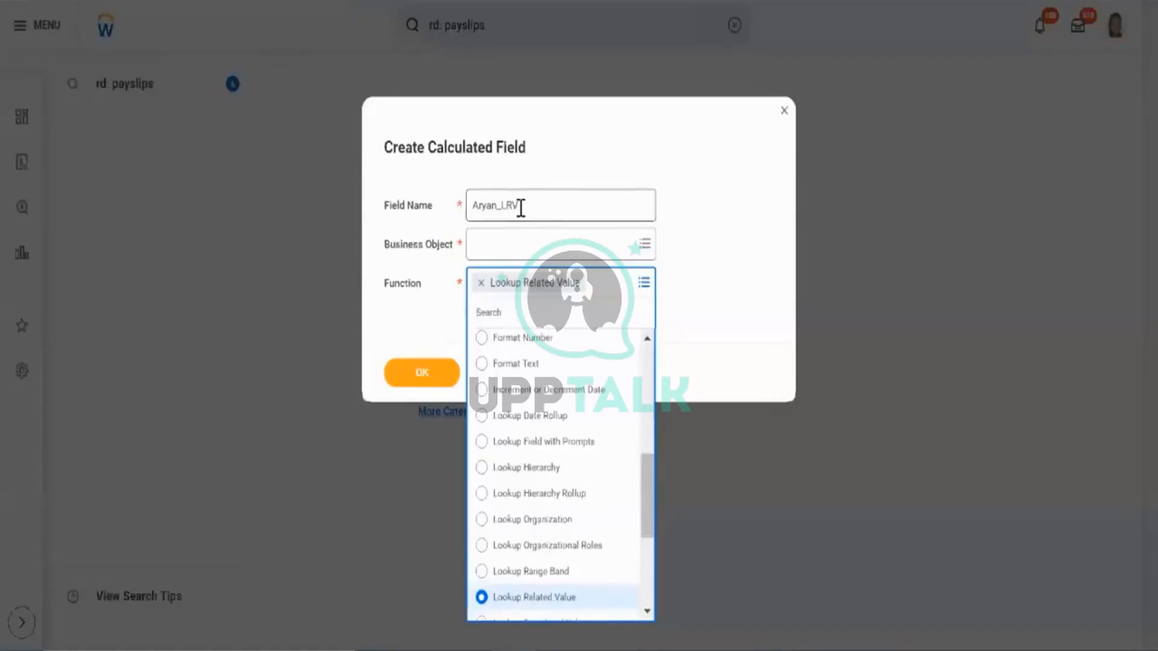
Set the calculated field's business object to Worker.
click(531, 242)
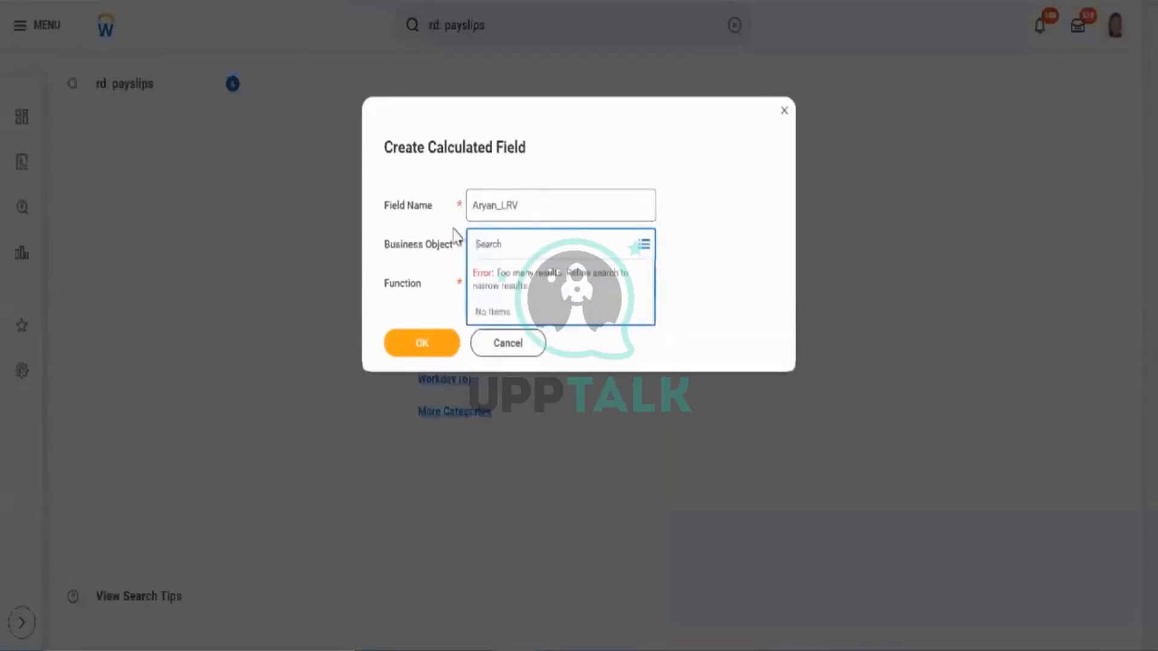
text(worker)
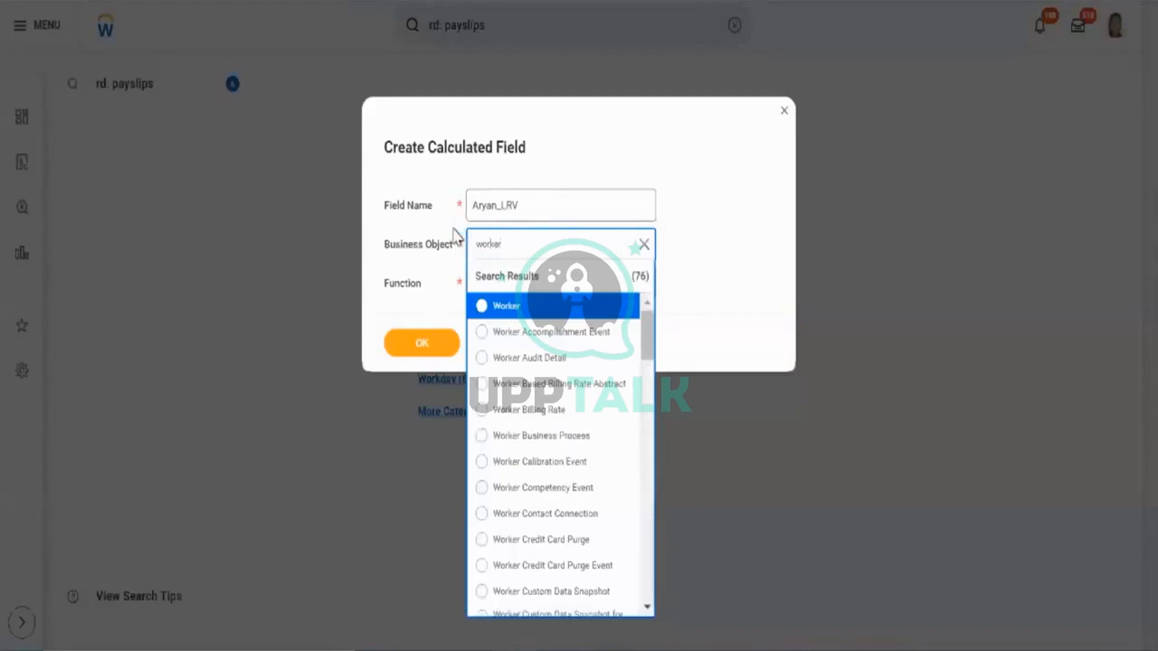
key(Return)
Extend the field name by appending "_Worker_Business_Site_Address" after "LRV".
click(549, 217)
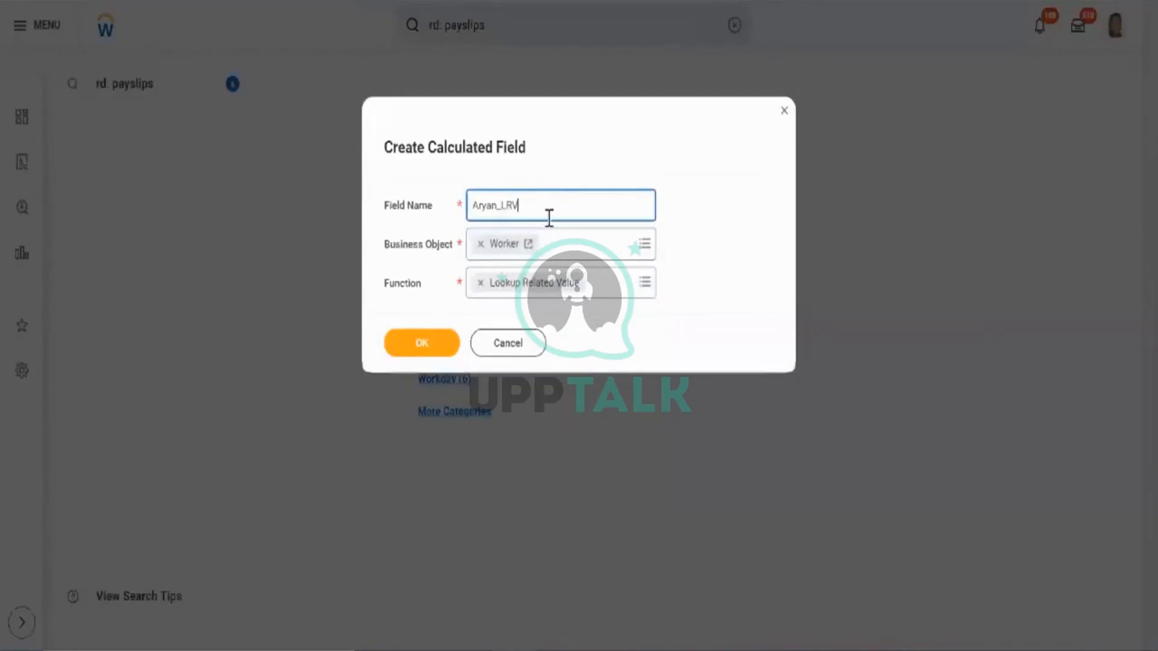
text(_)
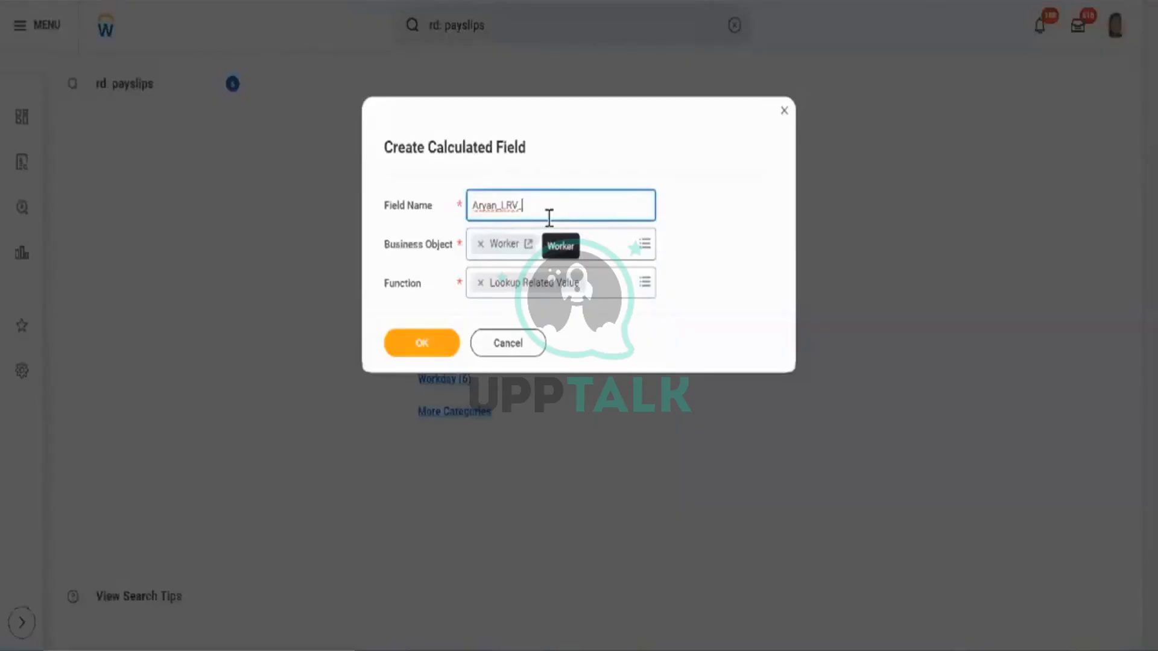
text(Worker )
text(Business_S)
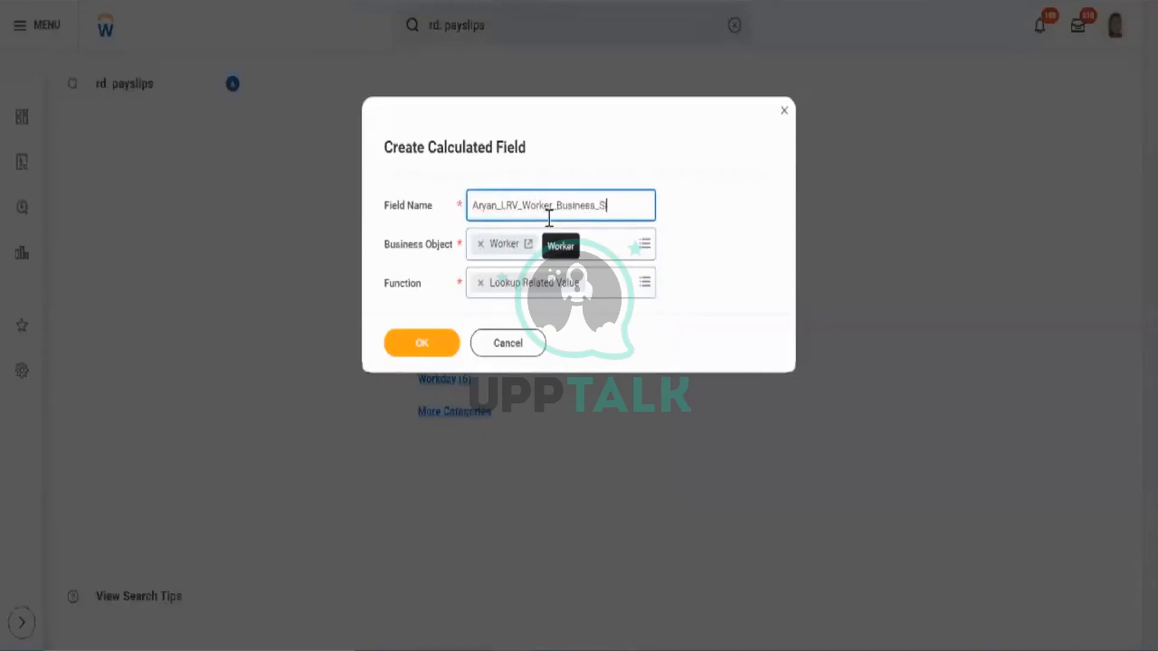
text(ite_Address)
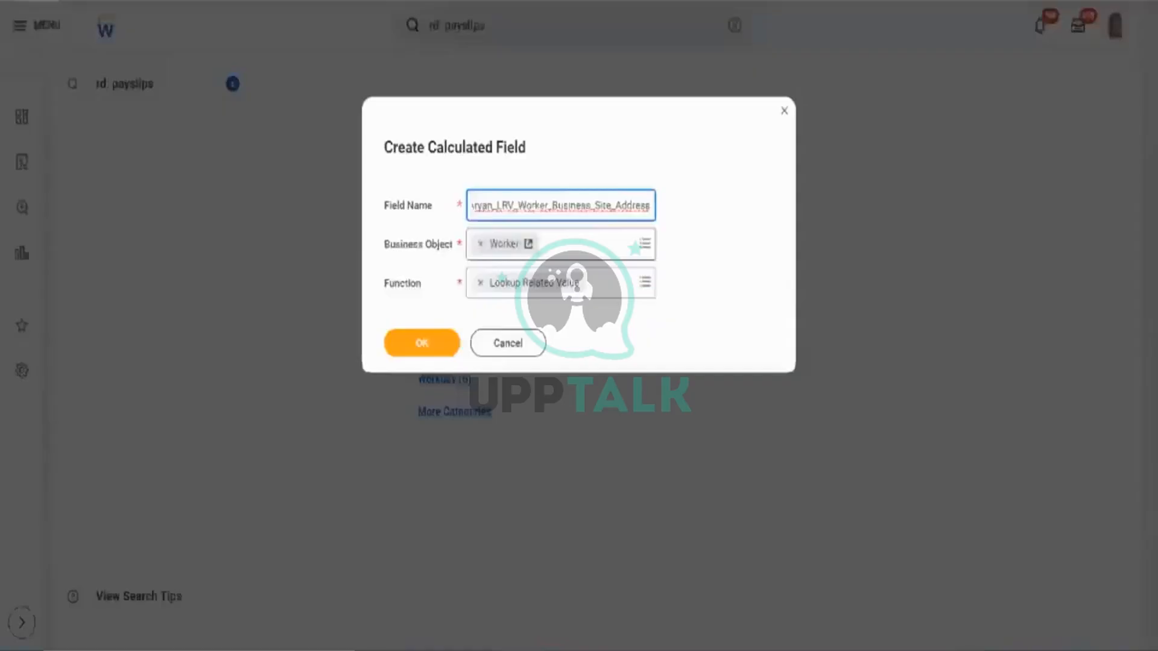
key(Tab)
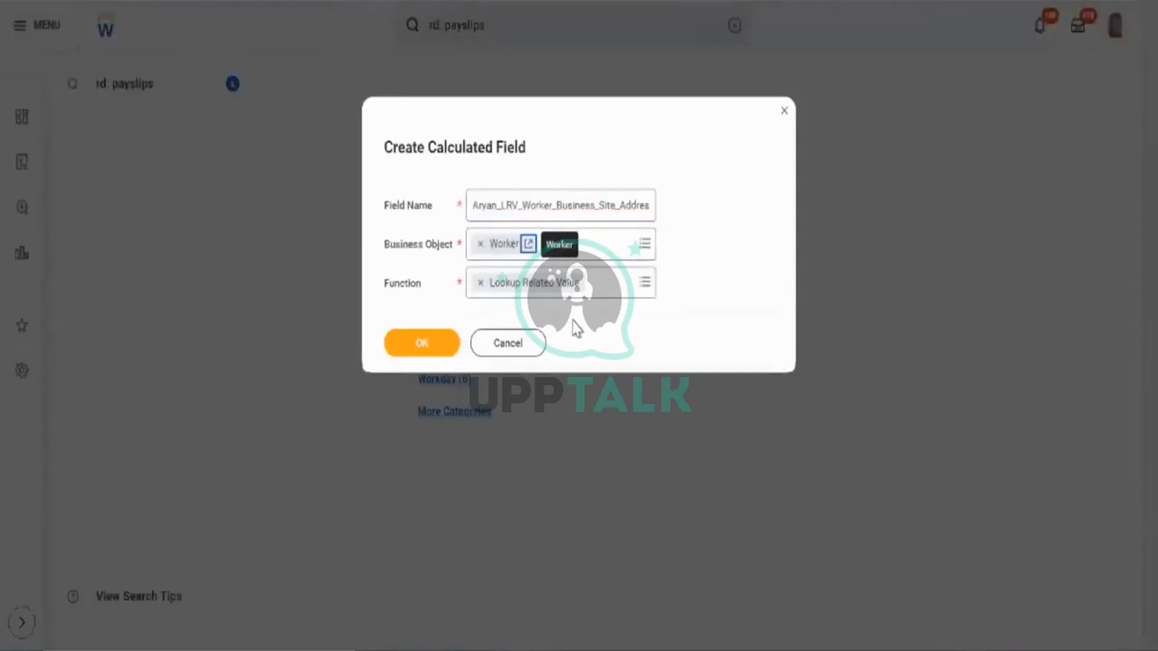
Confirm the new calculated field's name, business object and function to continue to its calculation settings.
click(573, 321)
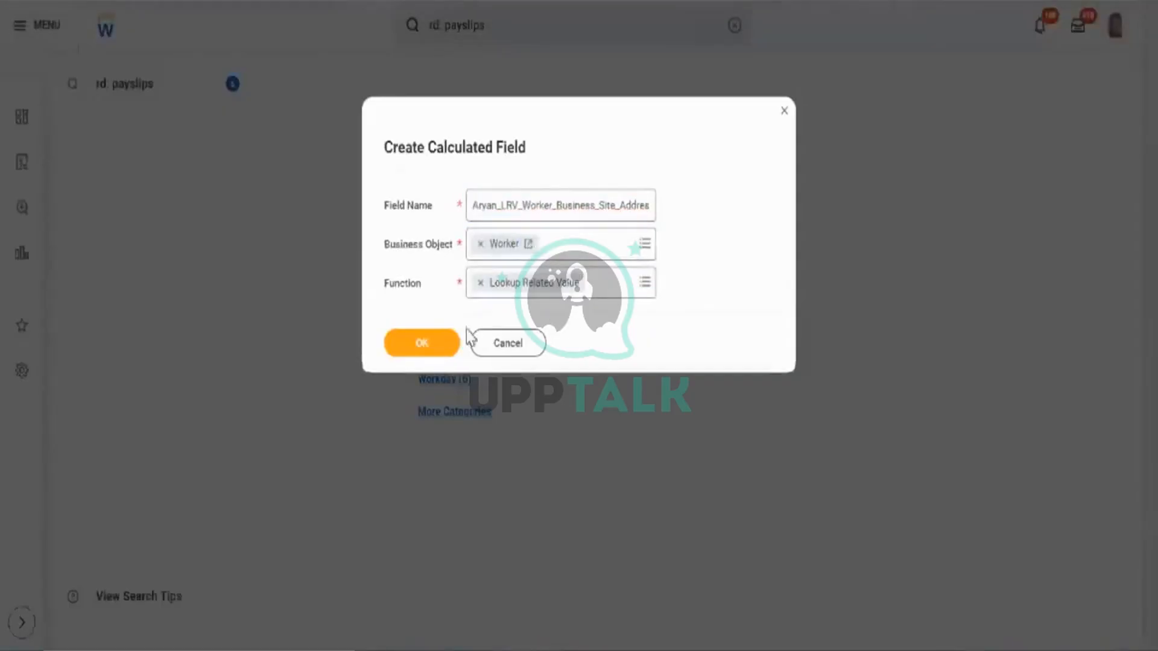
click(444, 356)
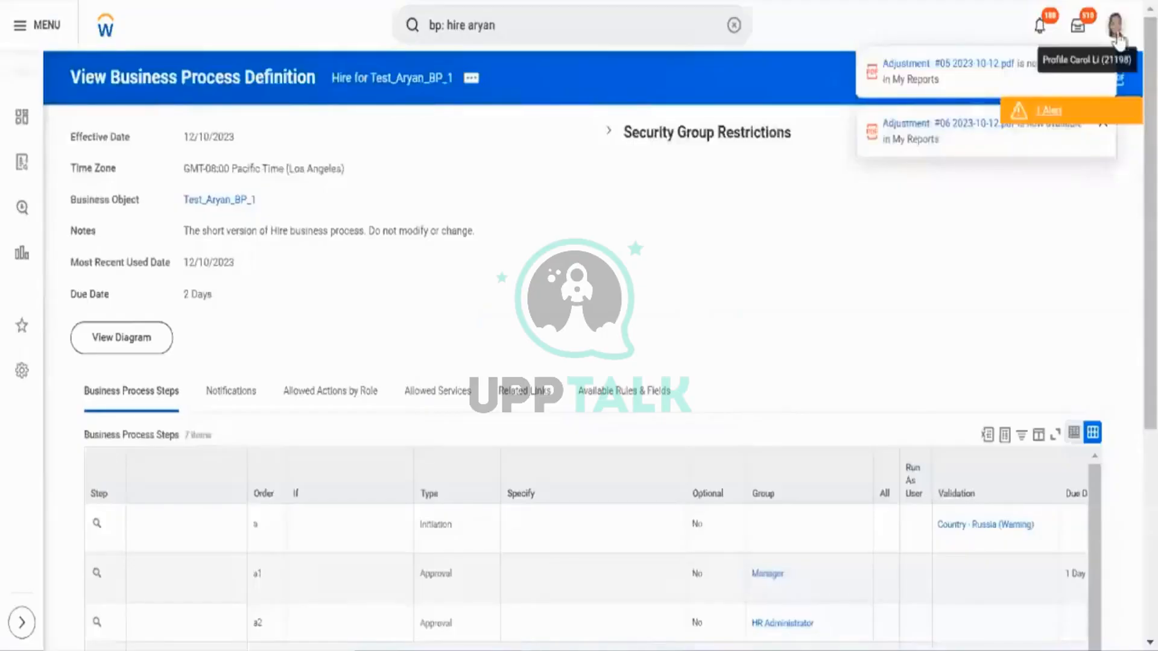
Open the signed-in worker's profile and go to the Job details.
click(1116, 25)
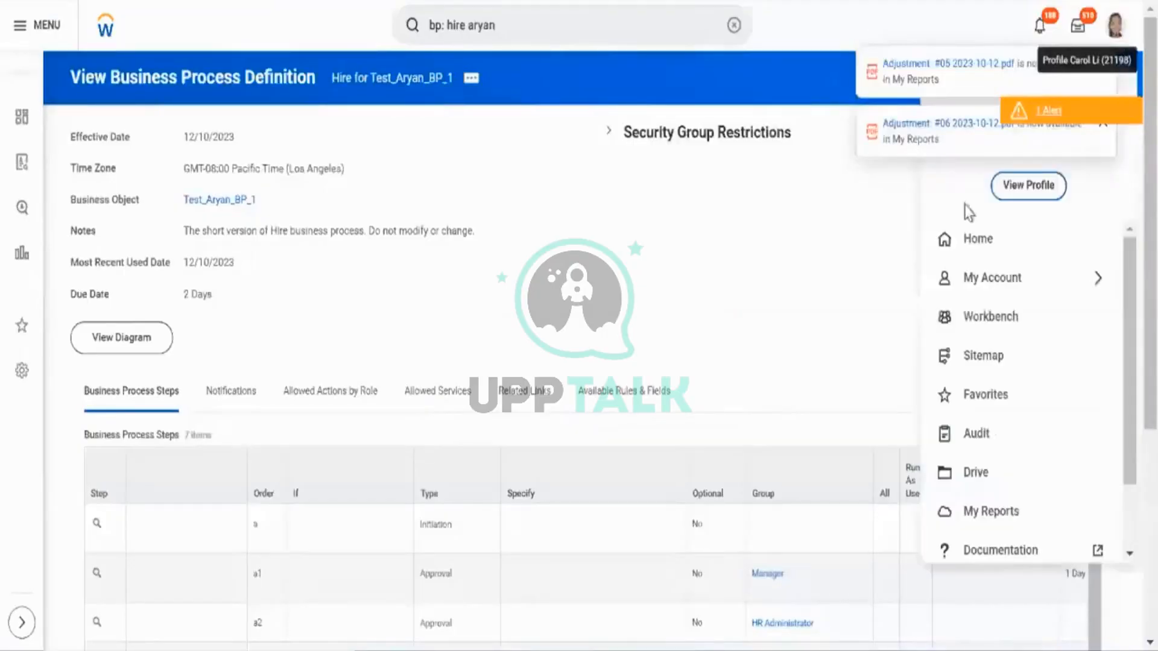
click(1034, 193)
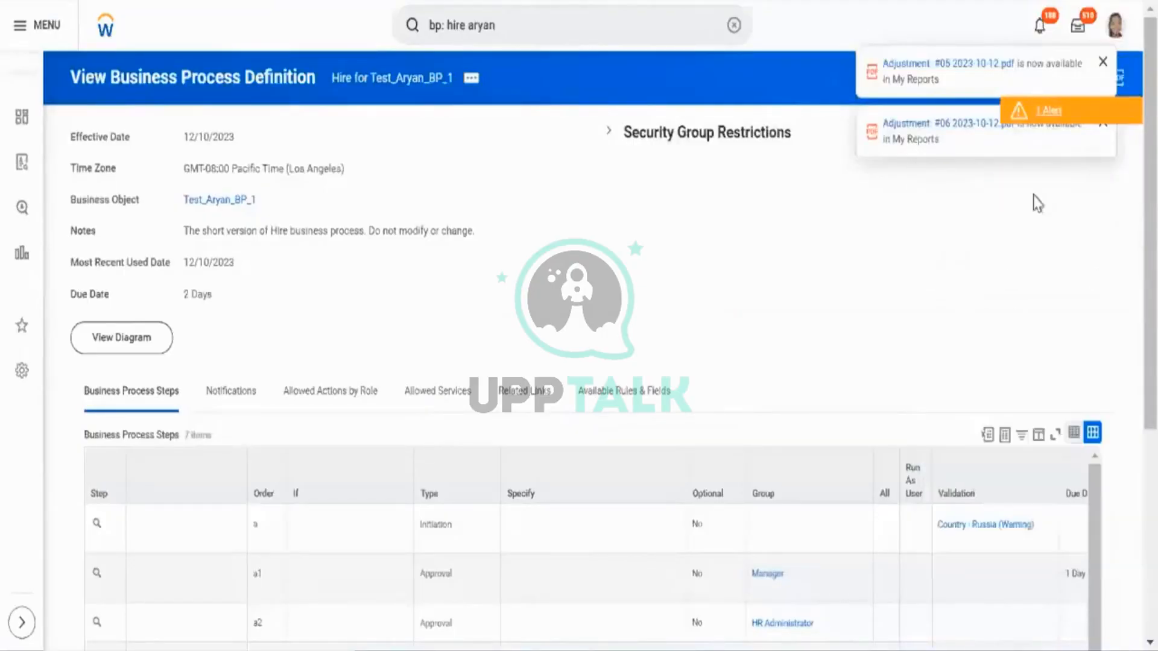
click(1107, 77)
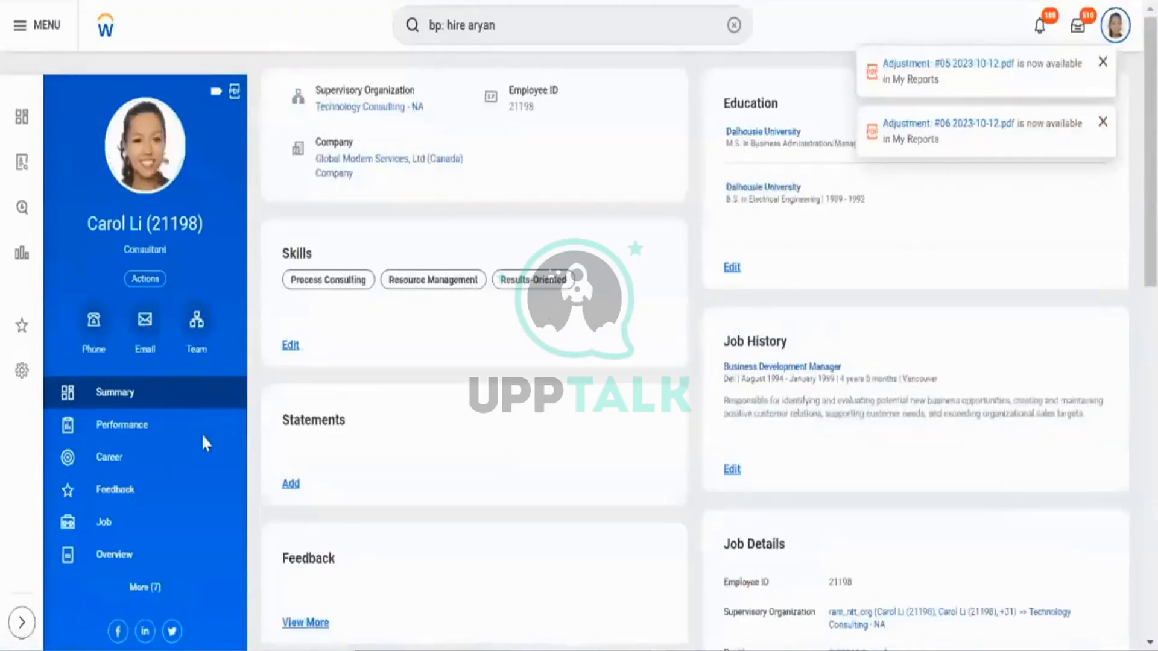
click(149, 536)
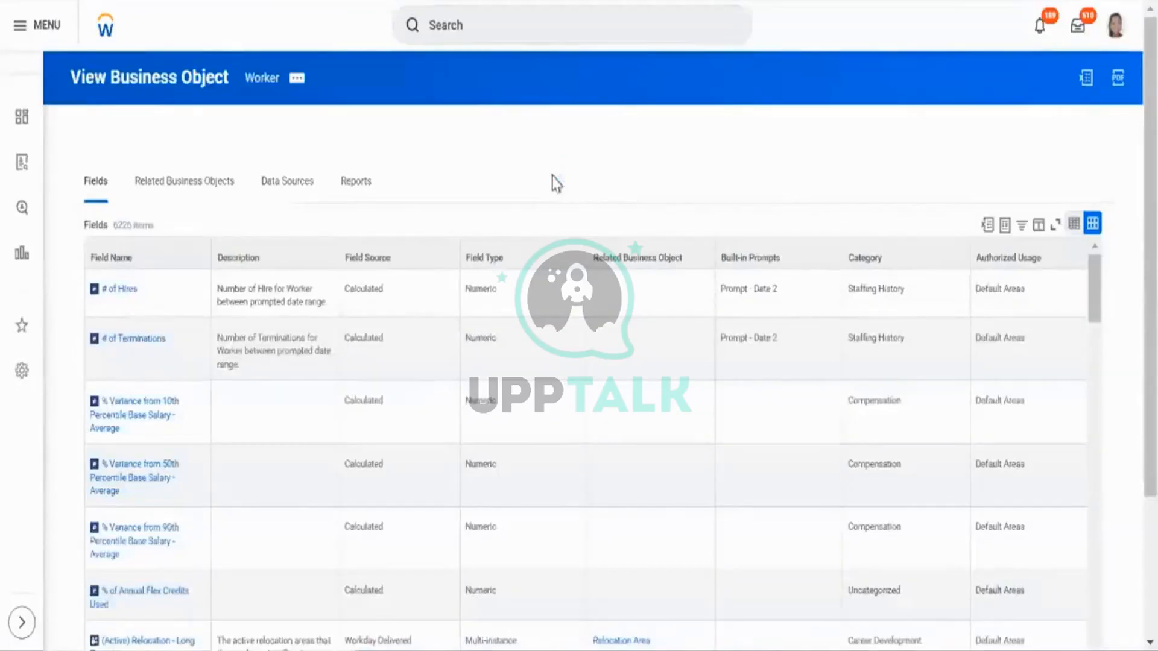
Filter the business objects that Worker links to so that only Location is listed.
click(218, 207)
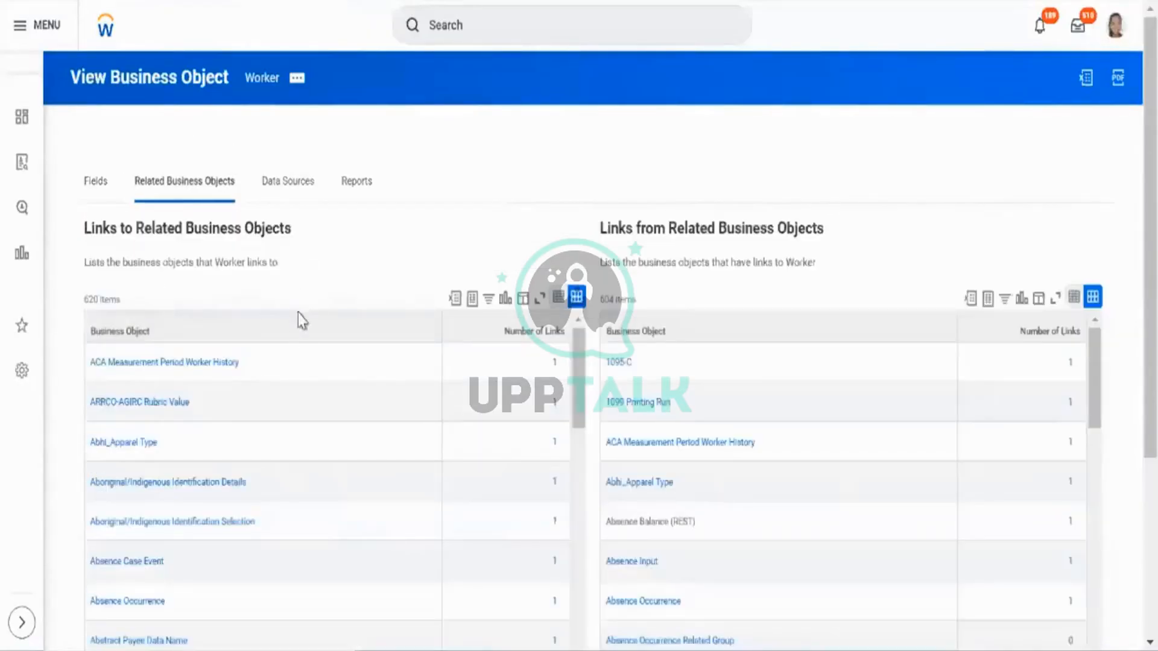
click(300, 328)
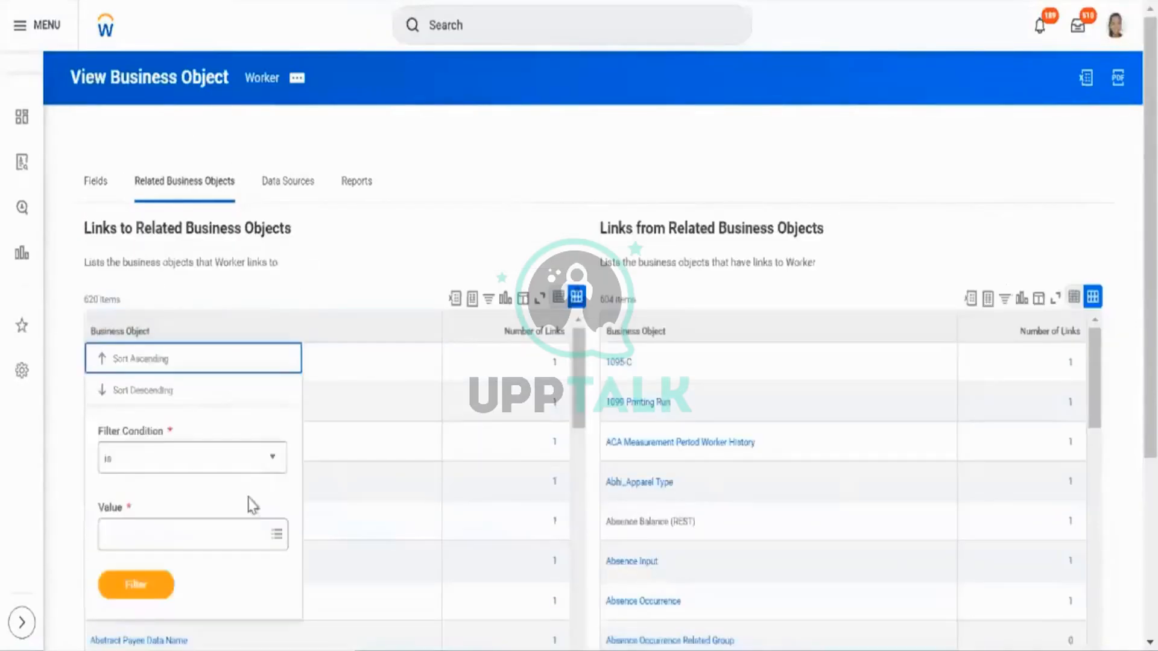
click(228, 533)
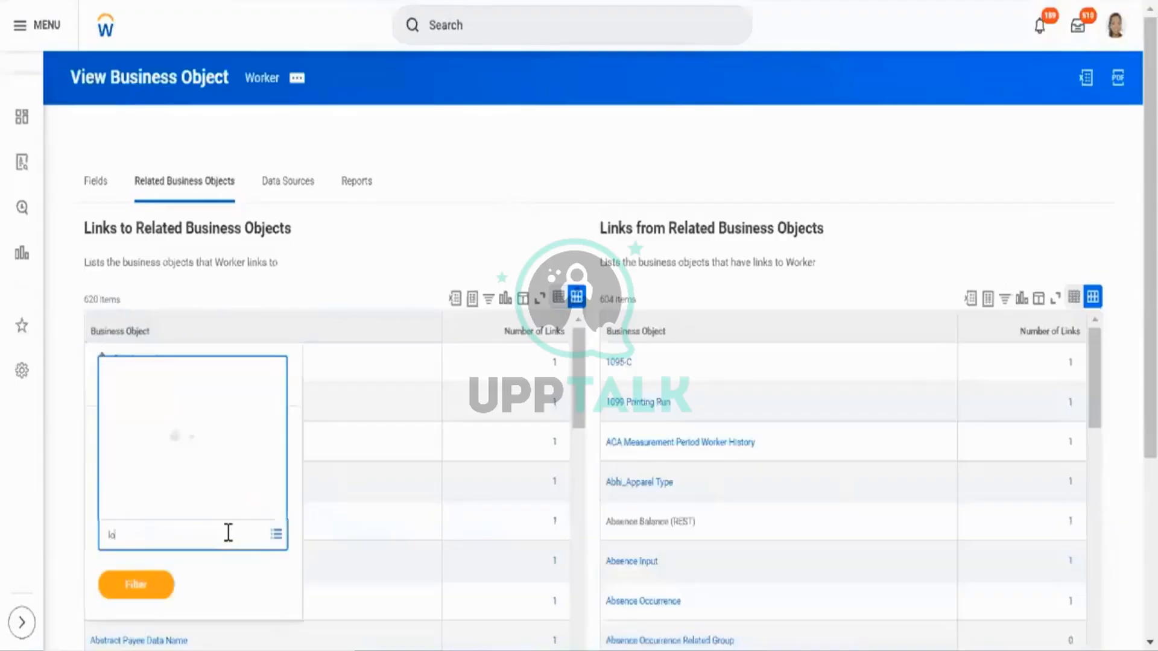
text(location)
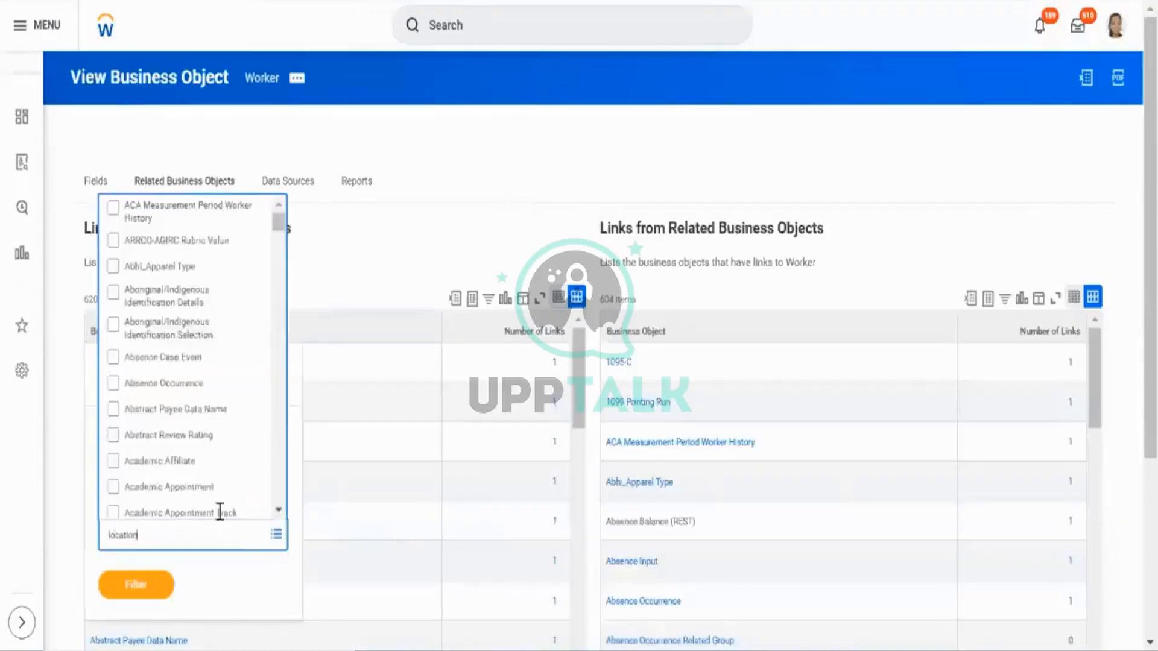
key(Return)
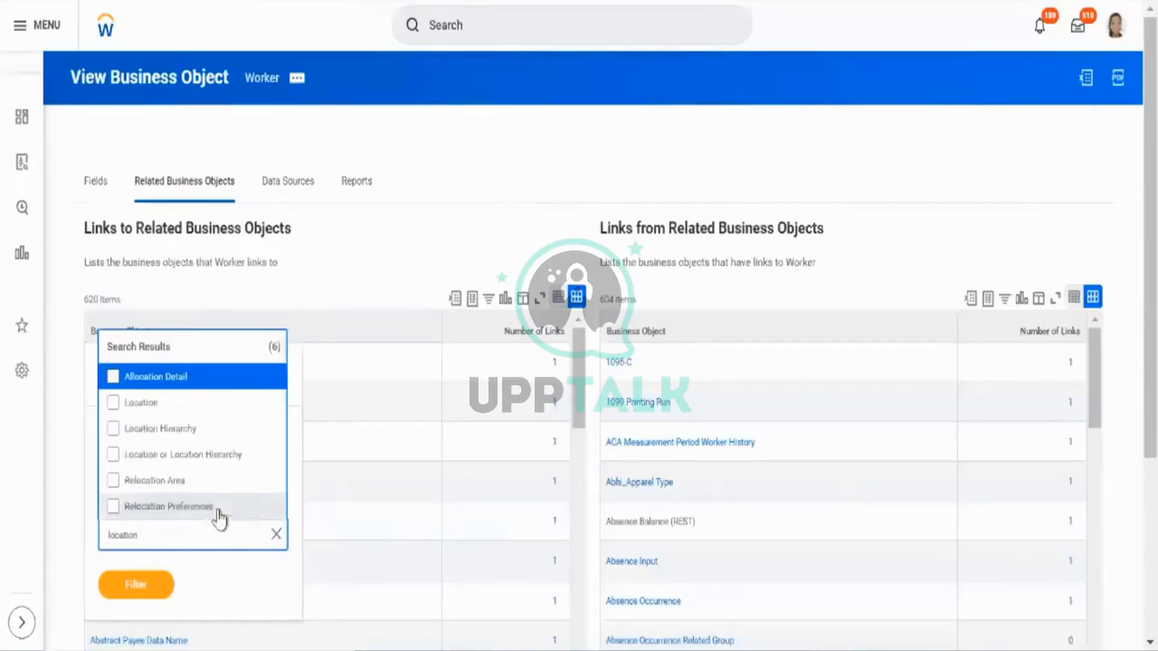
click(115, 402)
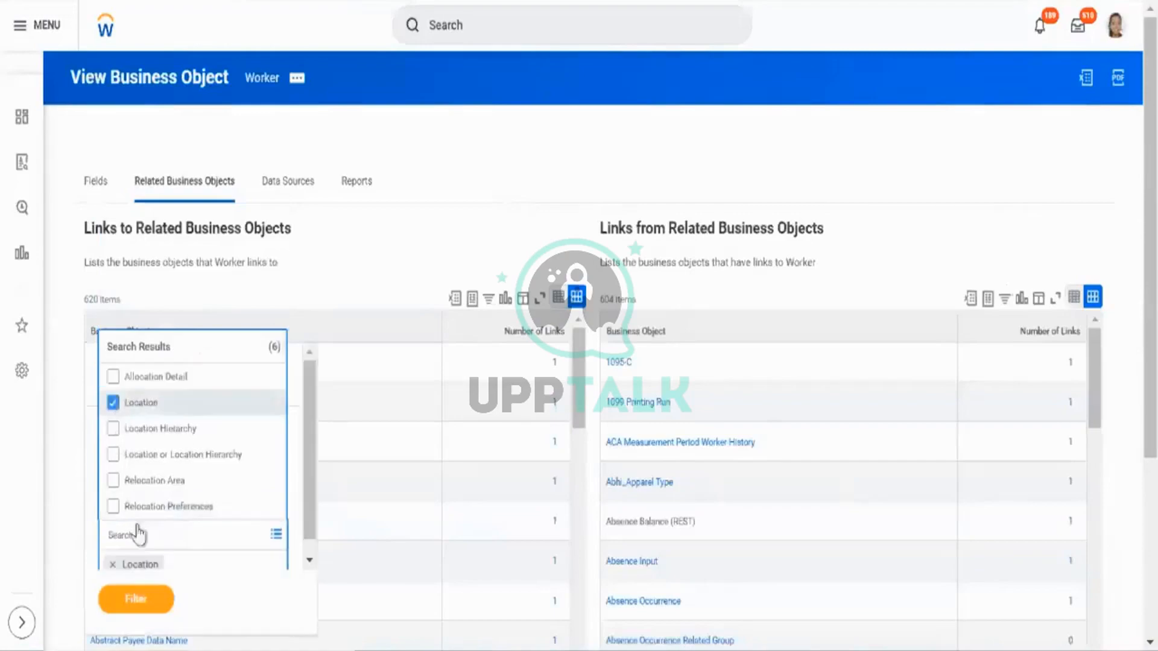
click(148, 600)
click(148, 599)
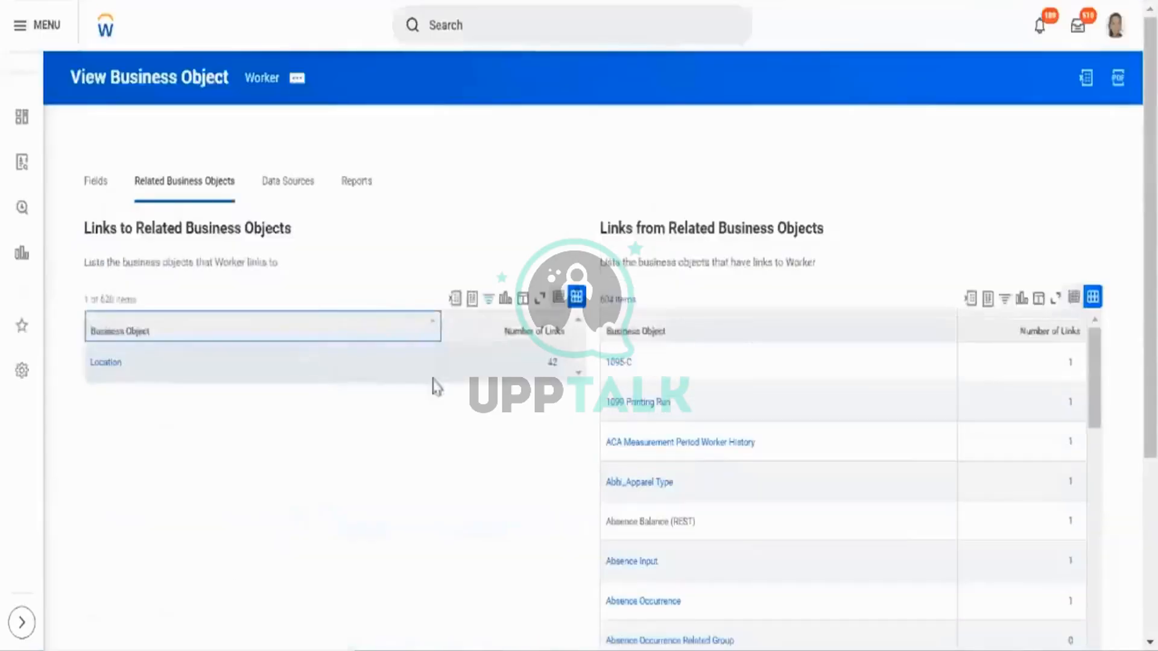
Open the list of Worker fields linked to the Location business object and locate the single-instance Location field.
click(550, 363)
click(552, 363)
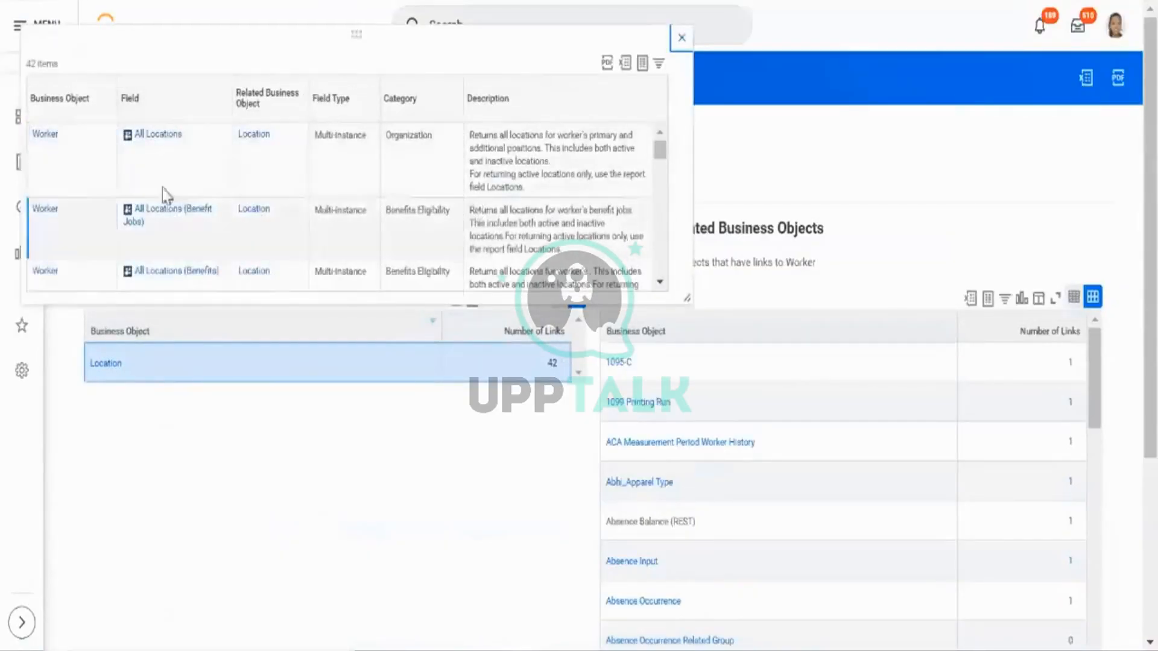
scroll(259, 184, down, 5)
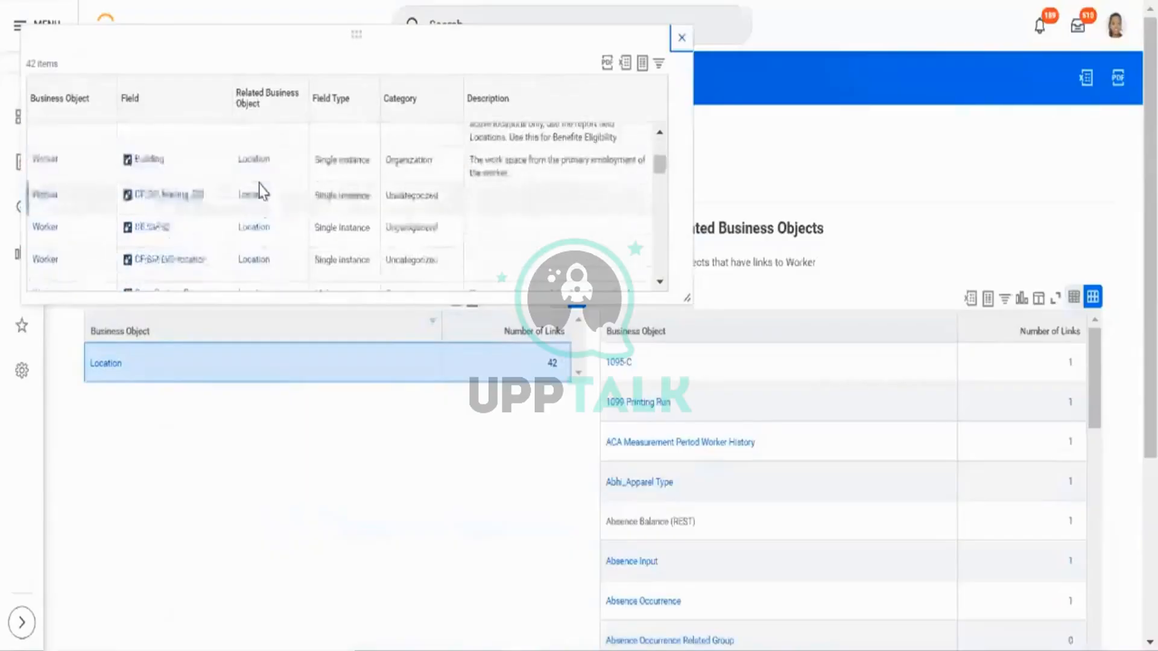
scroll(260, 189, down, 3)
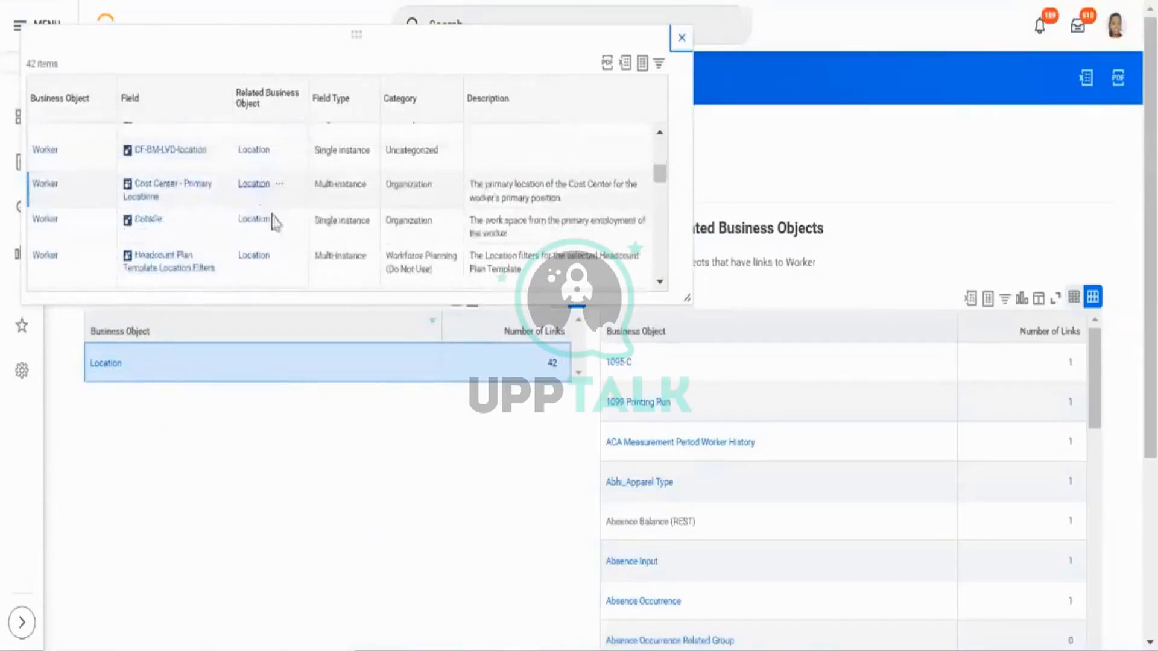
scroll(276, 233, down, 3)
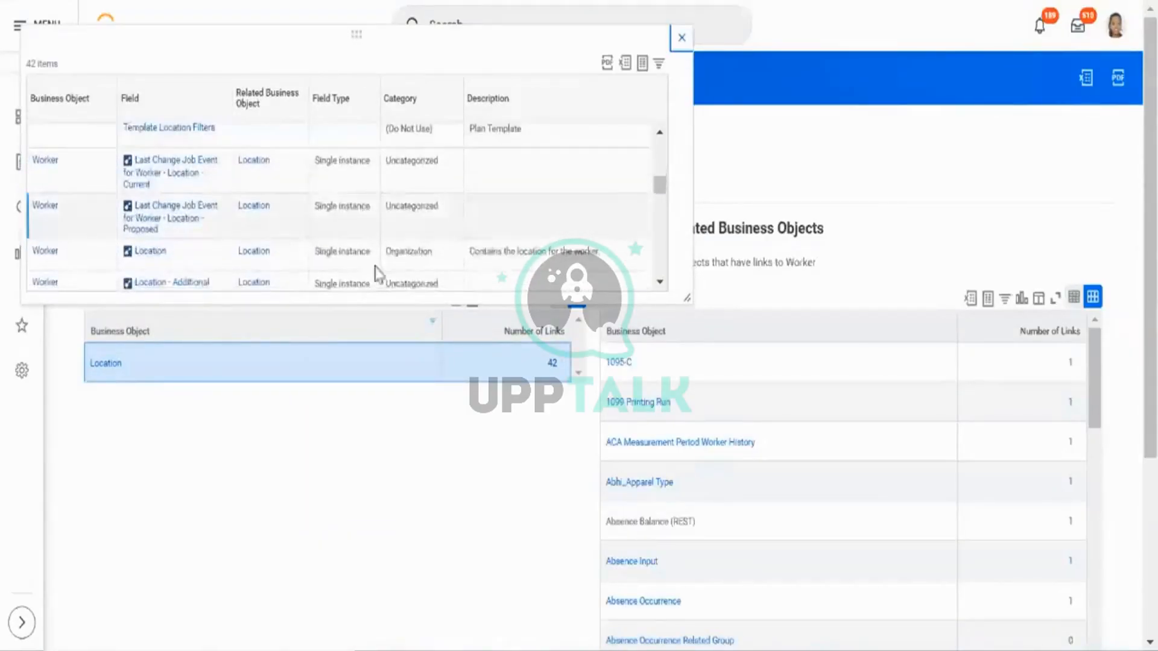
click(498, 269)
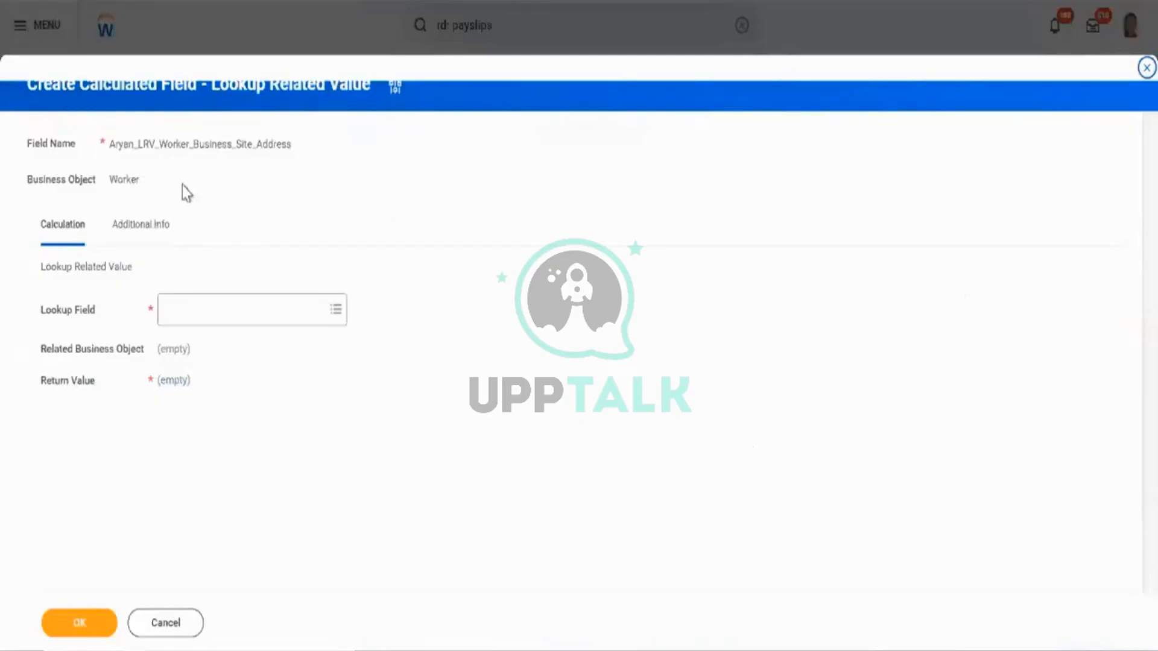
Check the Location field's description in the linked fields list and search the lookup field options for "location".
click(216, 306)
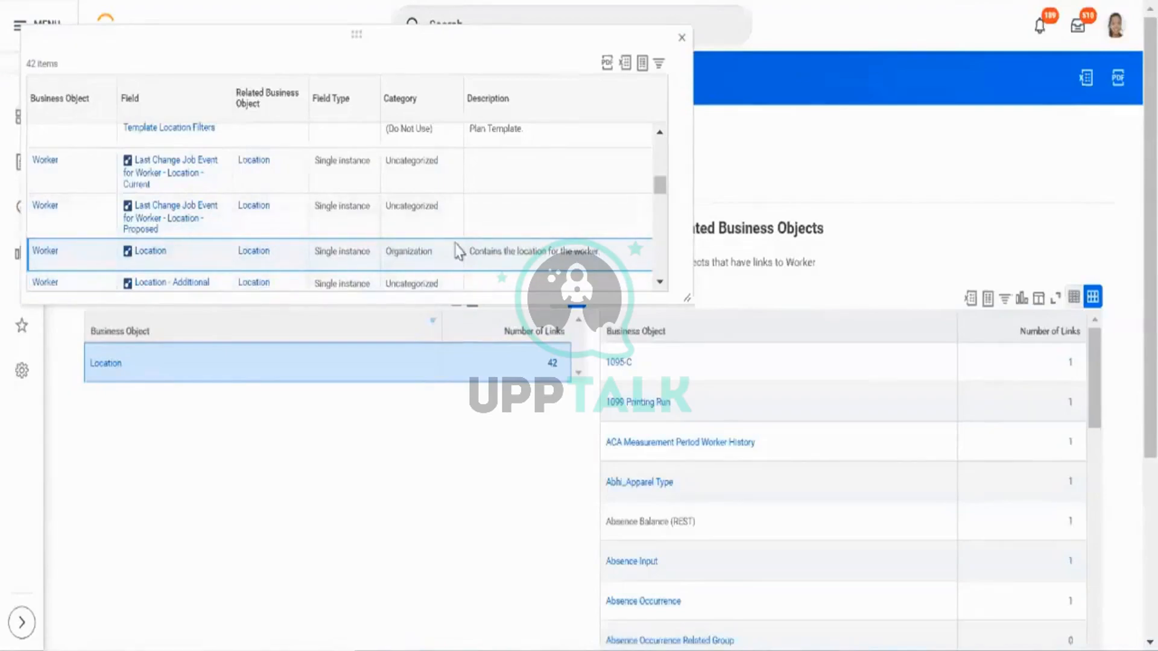
triple_click(492, 254)
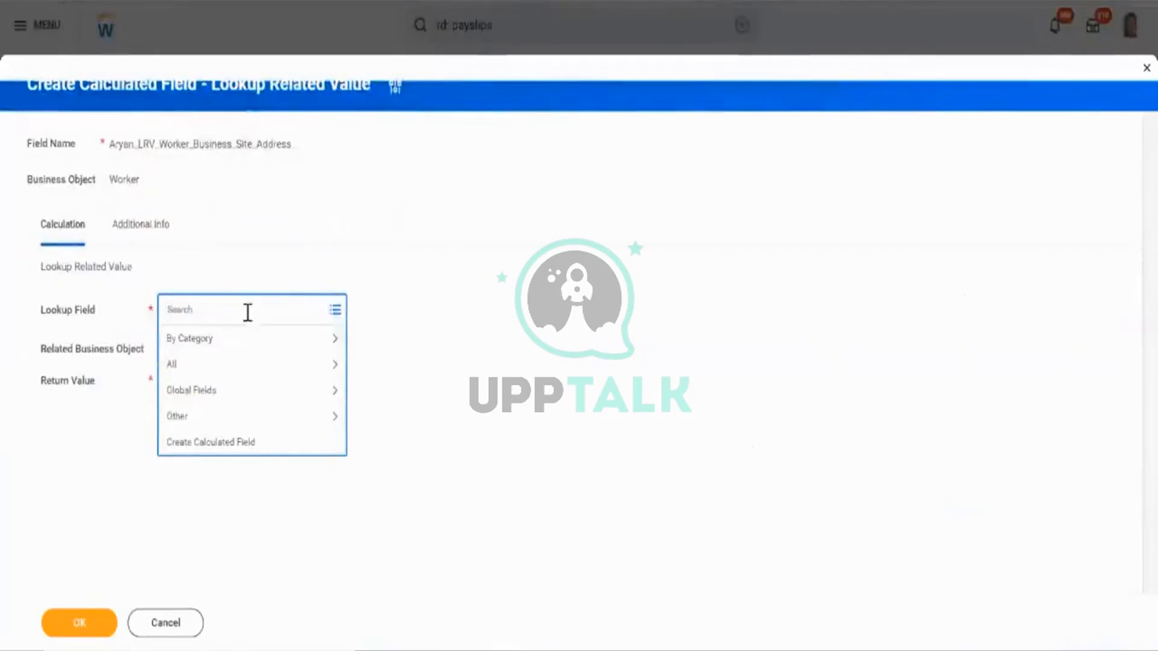
text(location)
key(Return)
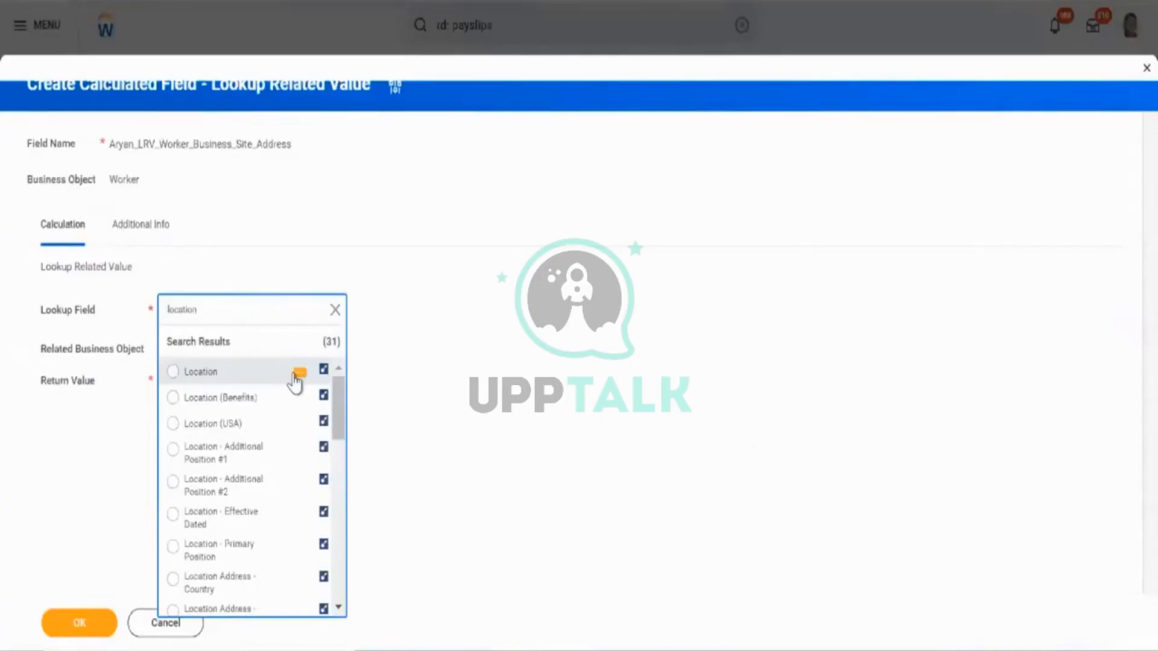
Examine the Location report field's details, especially its field type, and browse the other location search results.
click(295, 374)
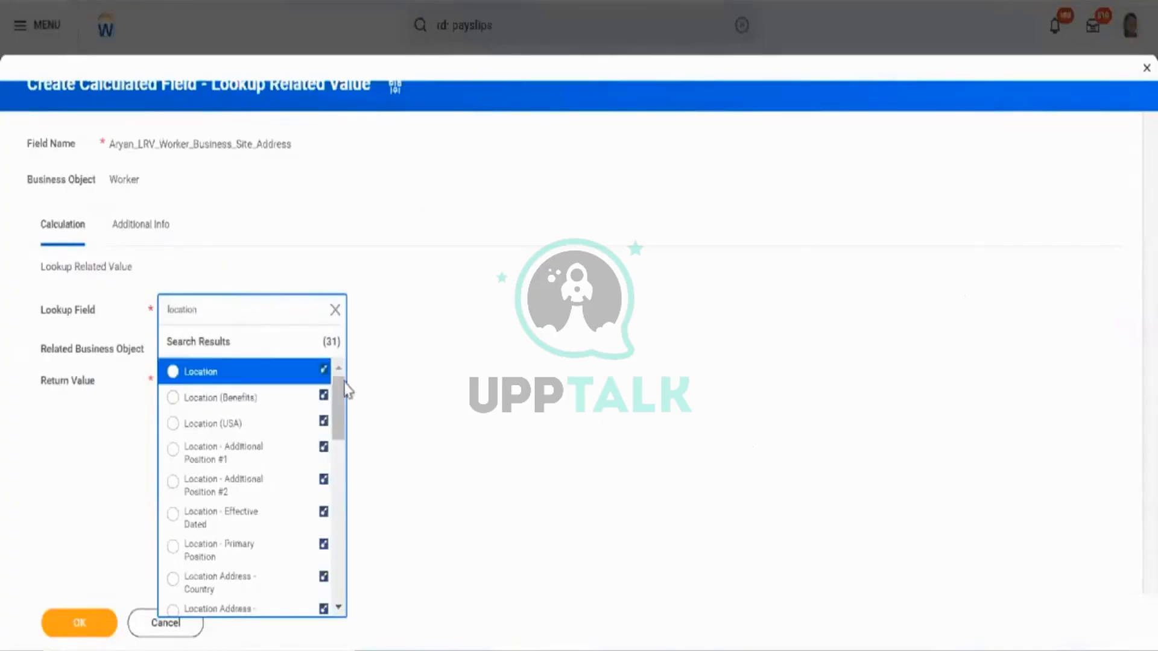
click(313, 373)
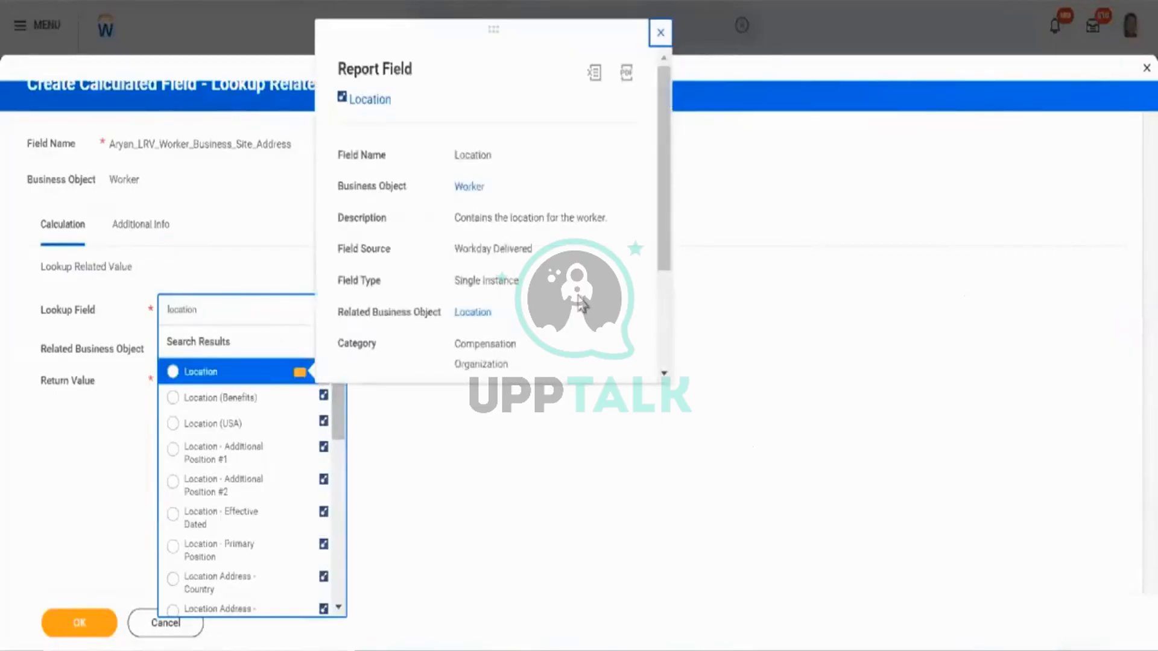
triple_click(476, 282)
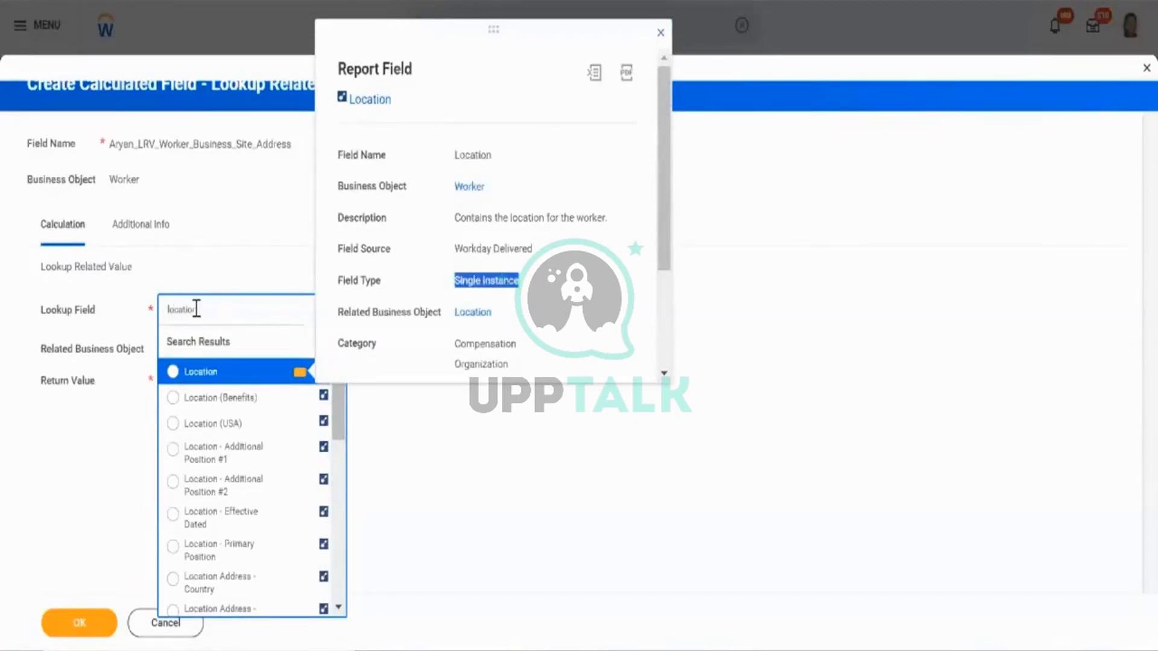
scroll(282, 479, down, 3)
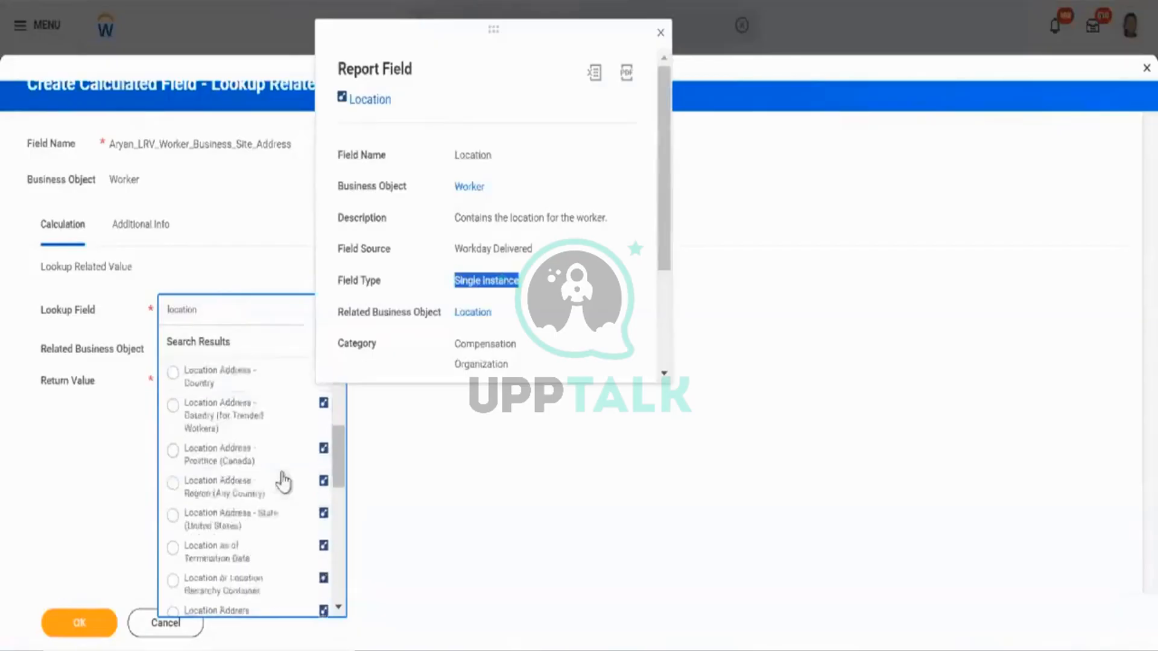
scroll(281, 472, down, 5)
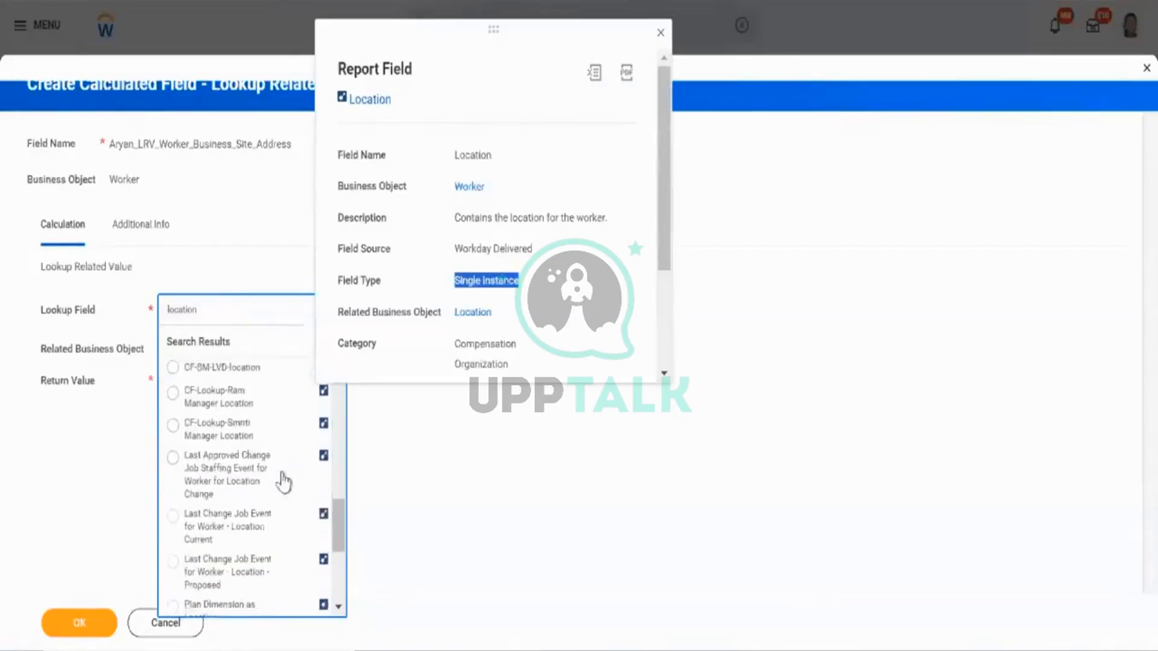
scroll(281, 473, down, 4)
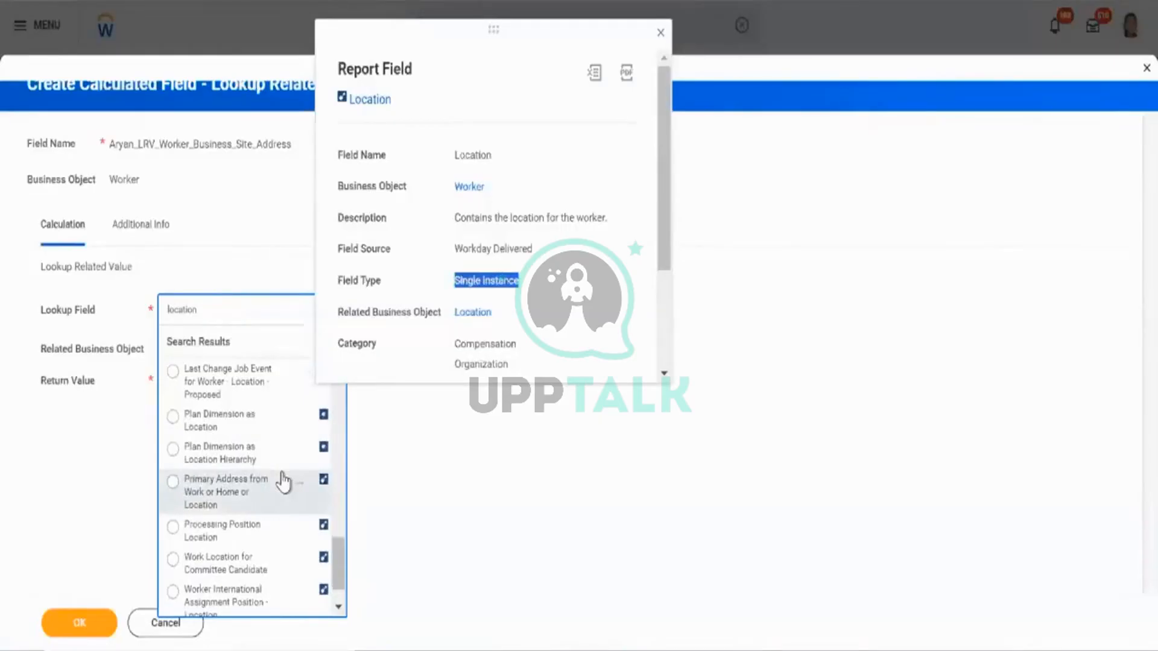
scroll(282, 481, up, 8)
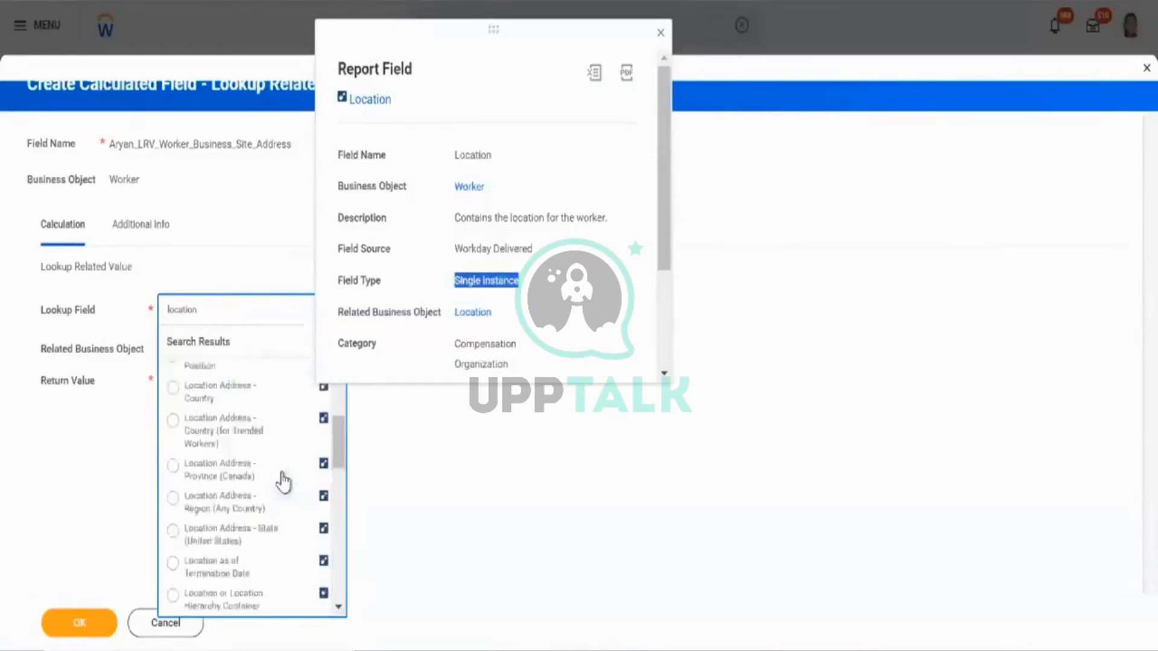
scroll(283, 481, up, 4)
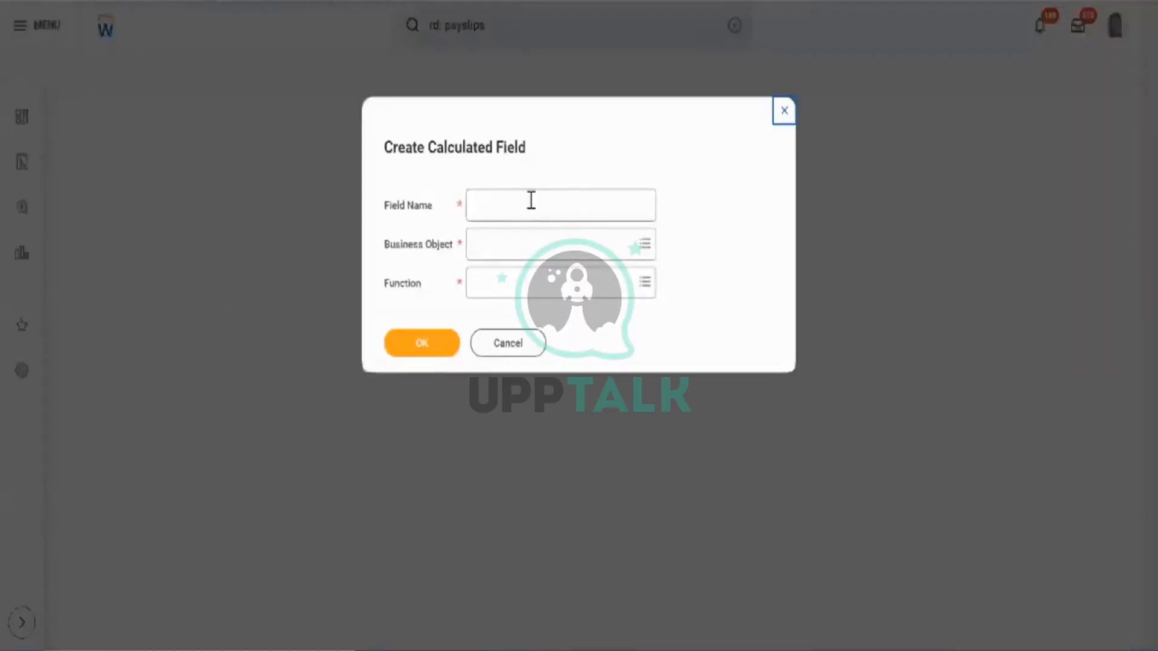
Name the new calculated field Test_LRV_Worker_Location_Detail.
click(530, 201)
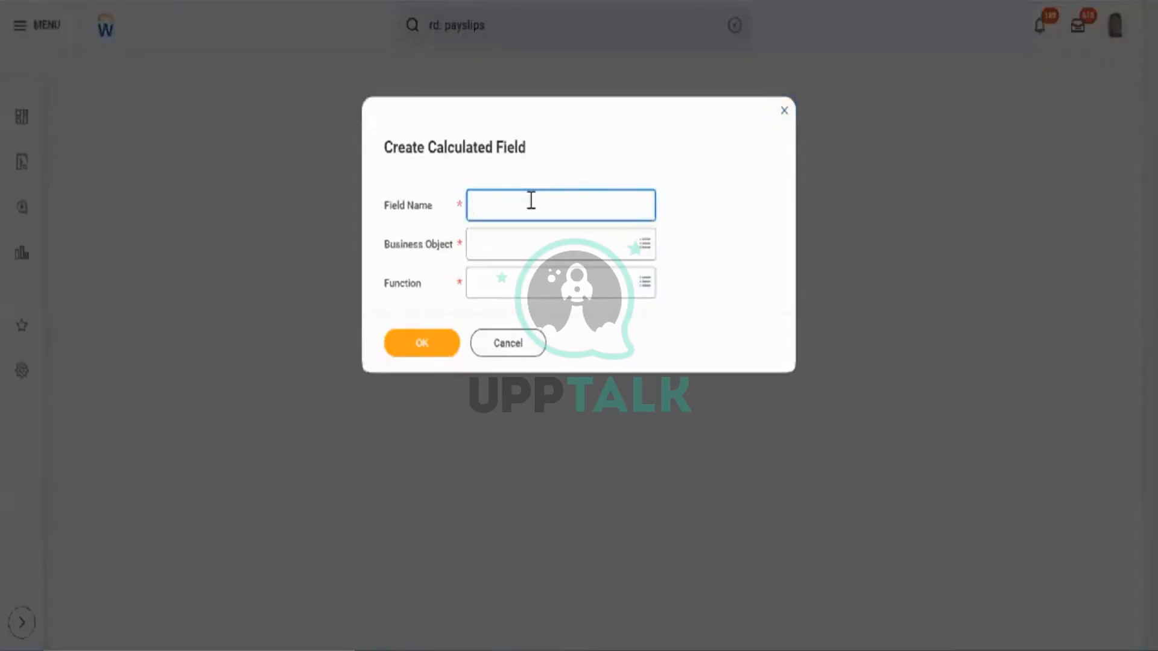
text(Test_)
text(I.RV_)
text(Worker_Locatio)
text(n_DEtail)
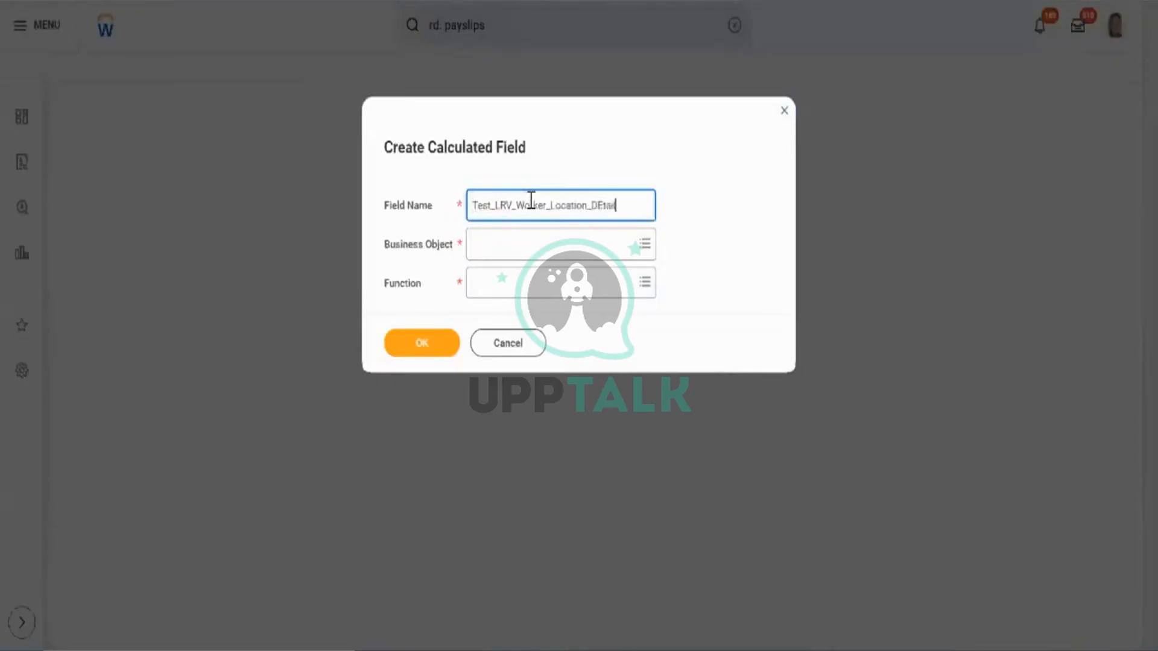
key(BackSpace)
key(BackSpace)
key(BackSpace)
key(BackSpace)
text(etail)
key(Tab)
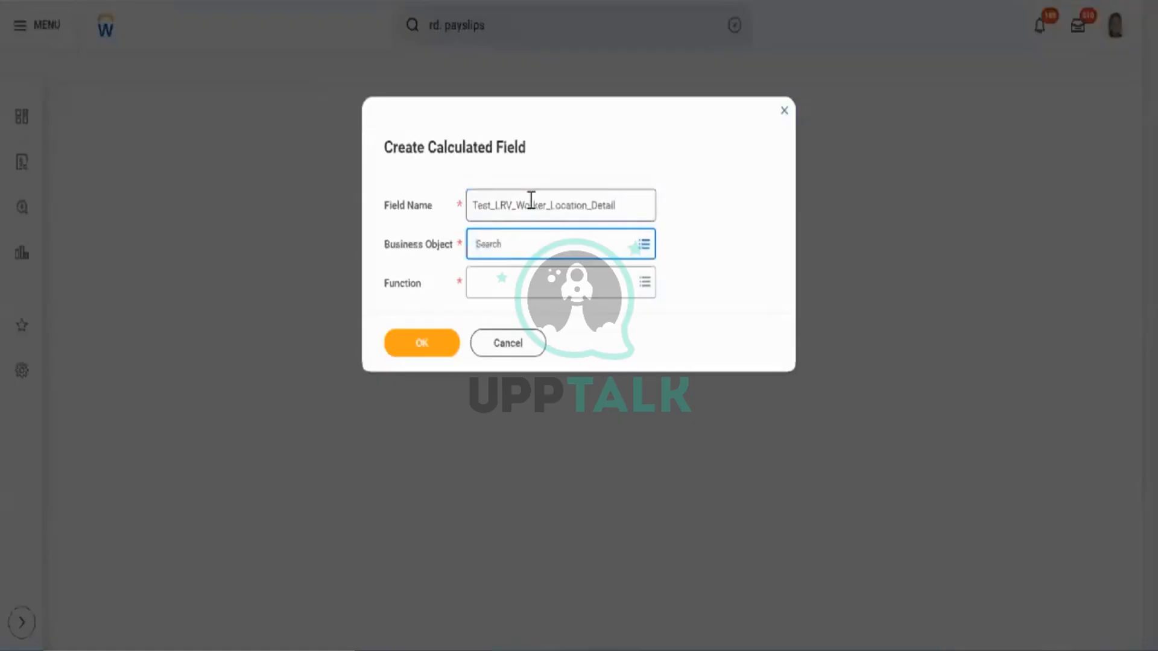
Set the business object to Worker and the function to Lookup Related Value, and confirm the calculated field's setup.
text(worker)
key(Return)
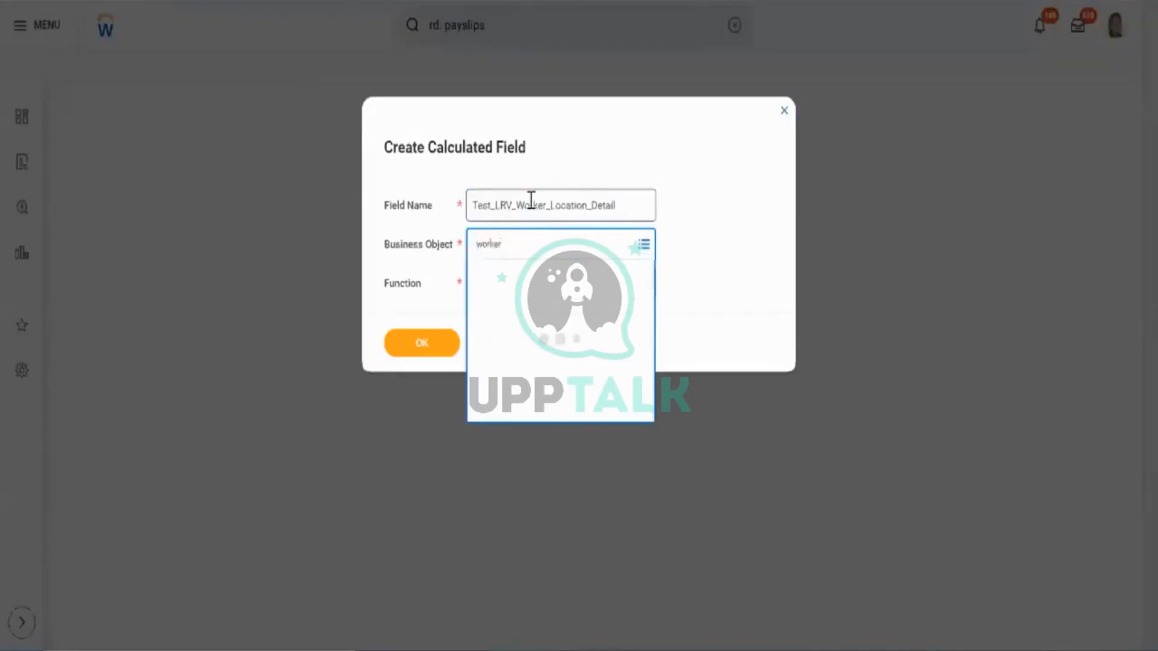
key(Tab)
text(lrv)
key(Return)
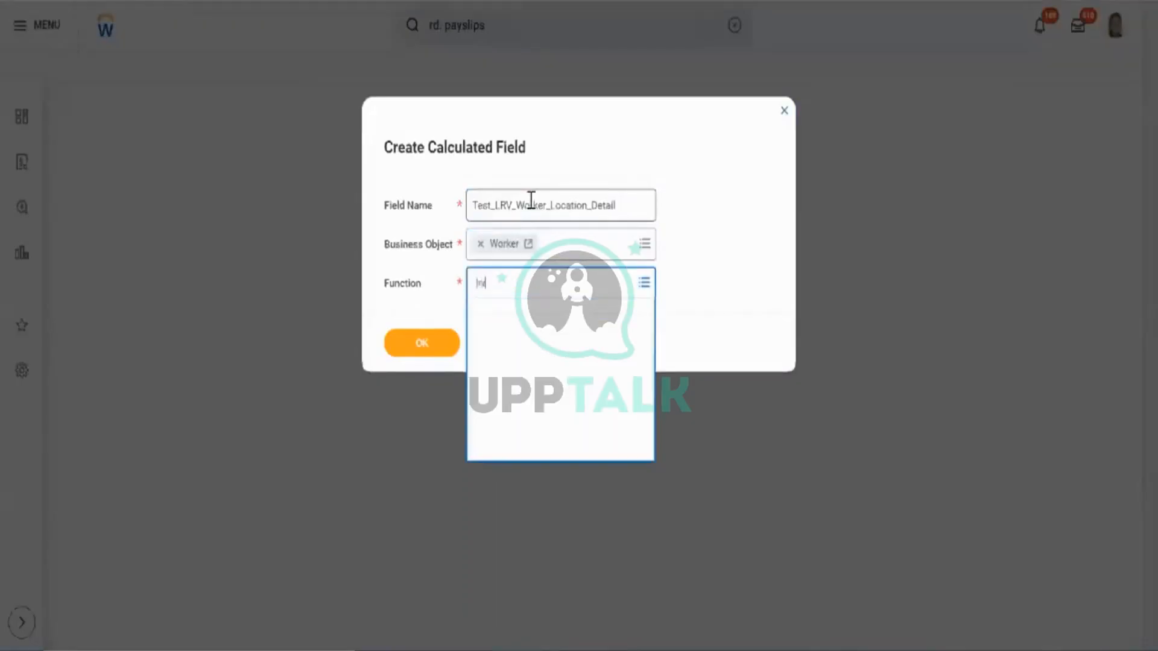
click(445, 345)
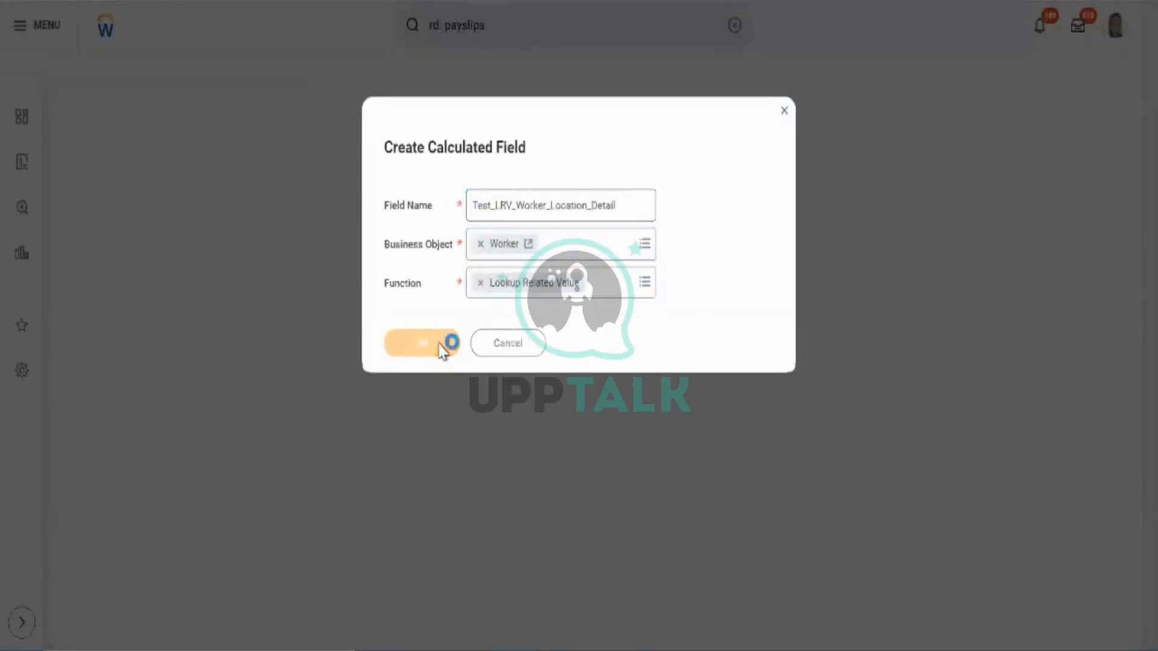
Search the lookup field options for "location", check the Location report field's details, and set Location as the lookup field.
click(305, 310)
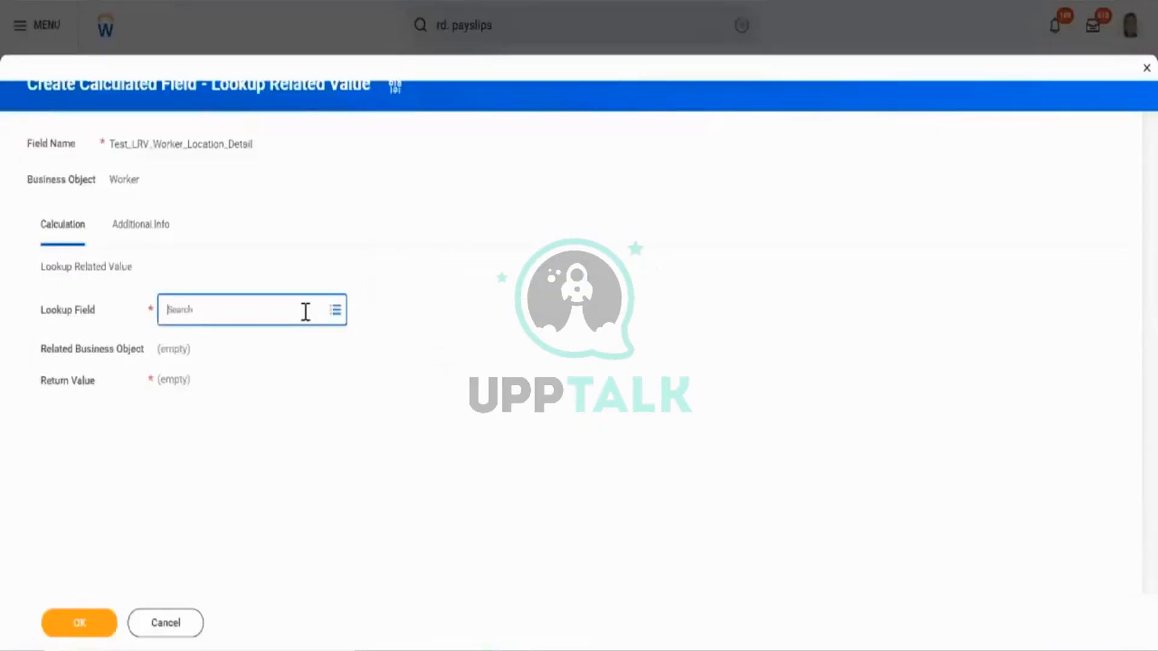
text(location)
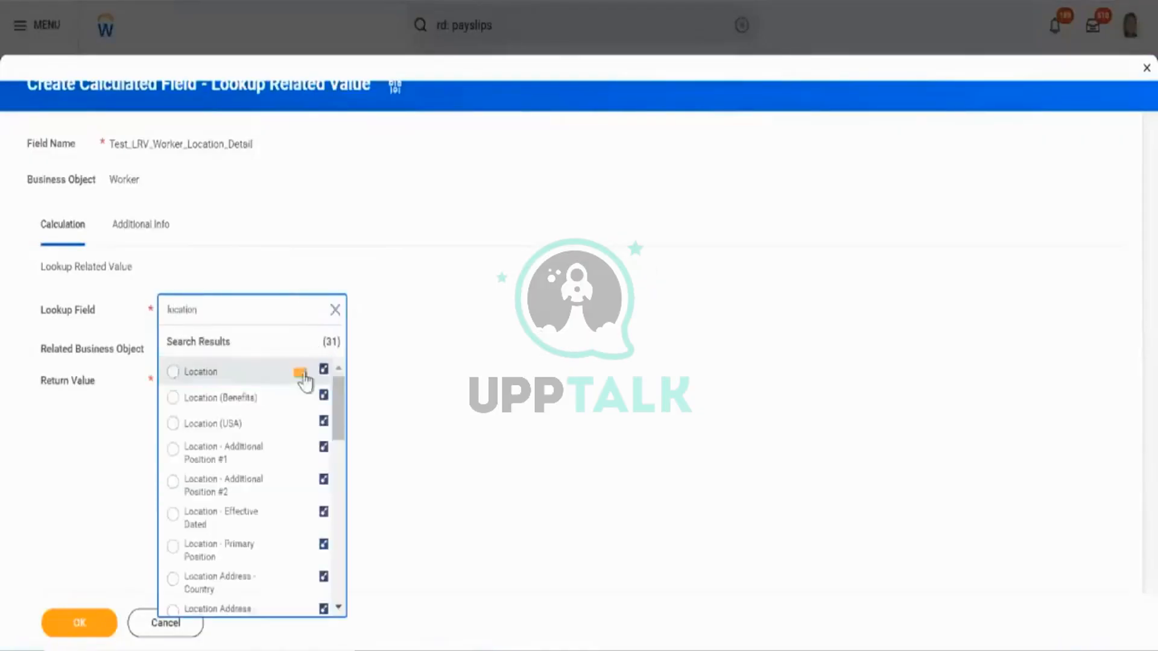
click(293, 379)
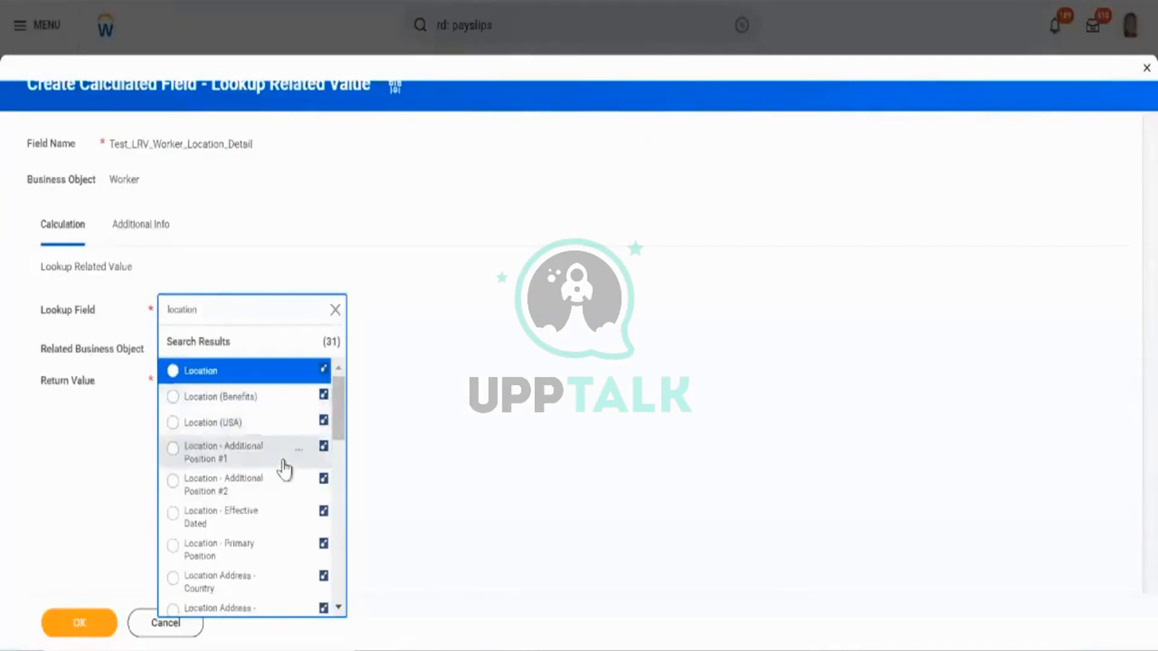
scroll(284, 469, down, 5)
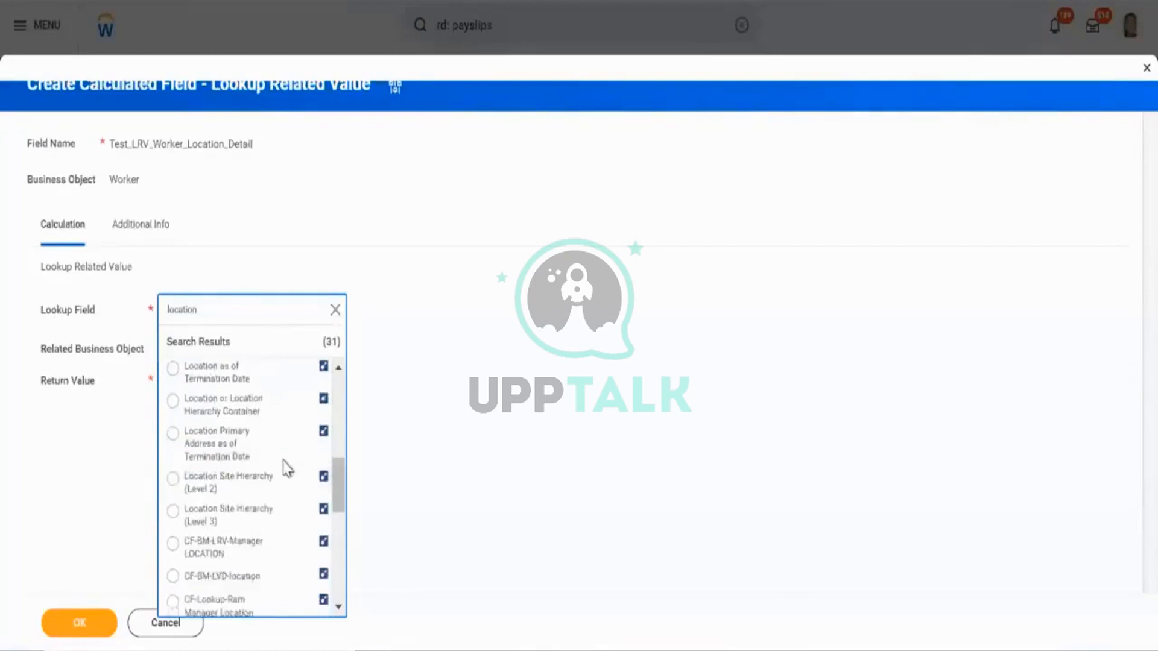
scroll(285, 469, down, 8)
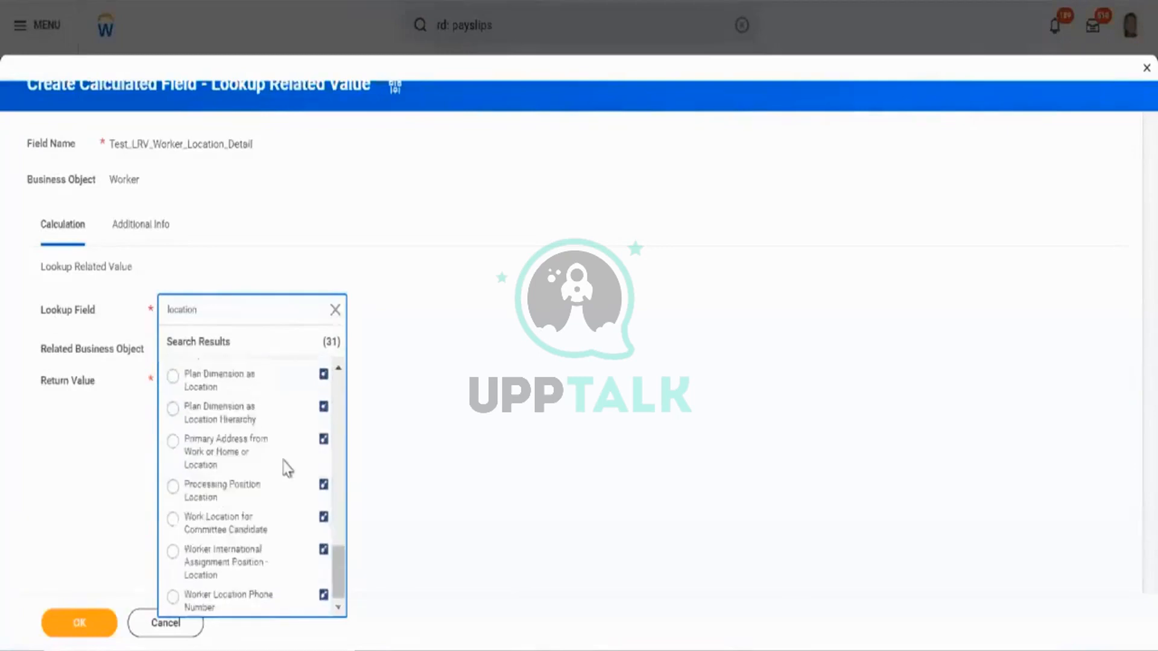
scroll(286, 469, up, 15)
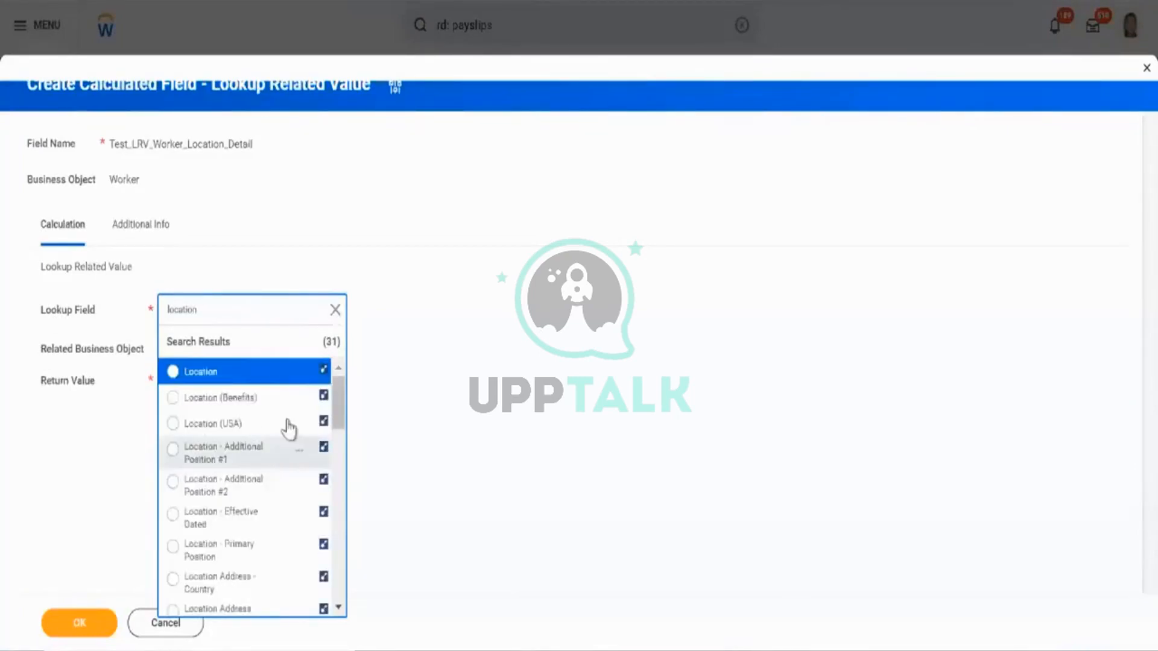
click(300, 374)
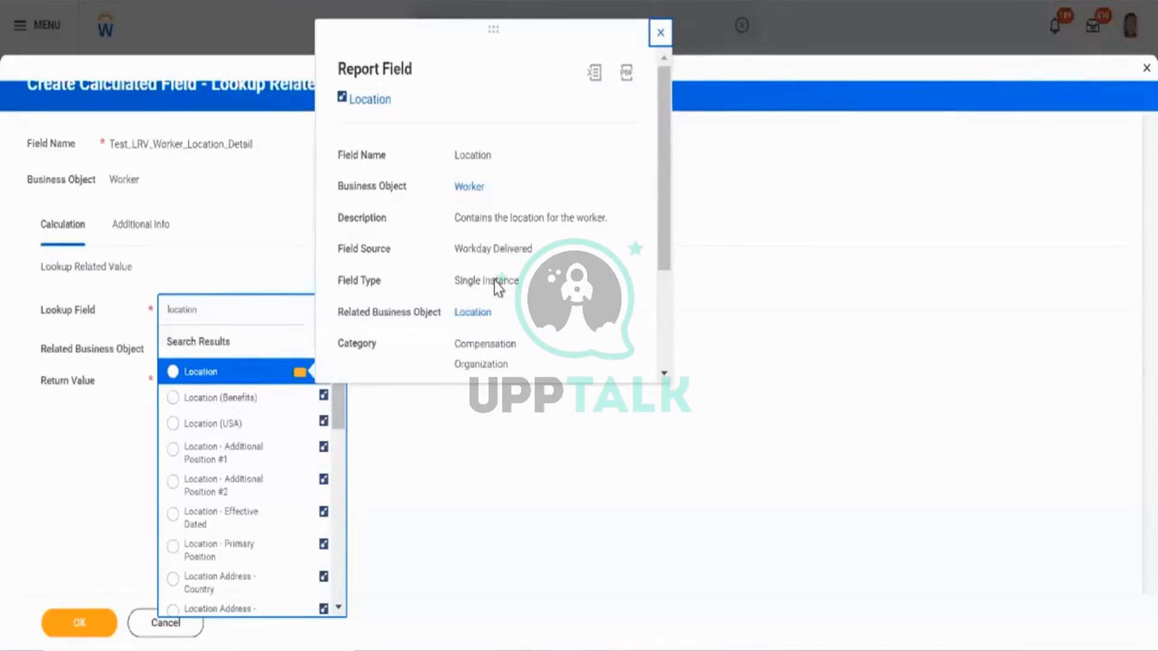
click(266, 378)
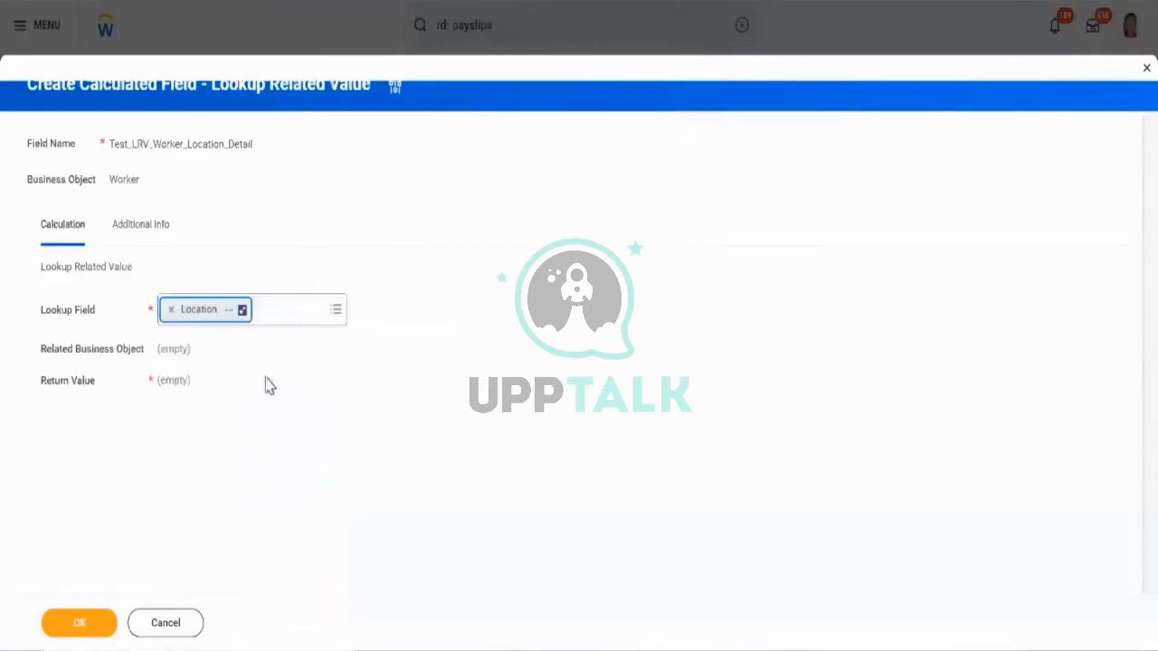
click(163, 388)
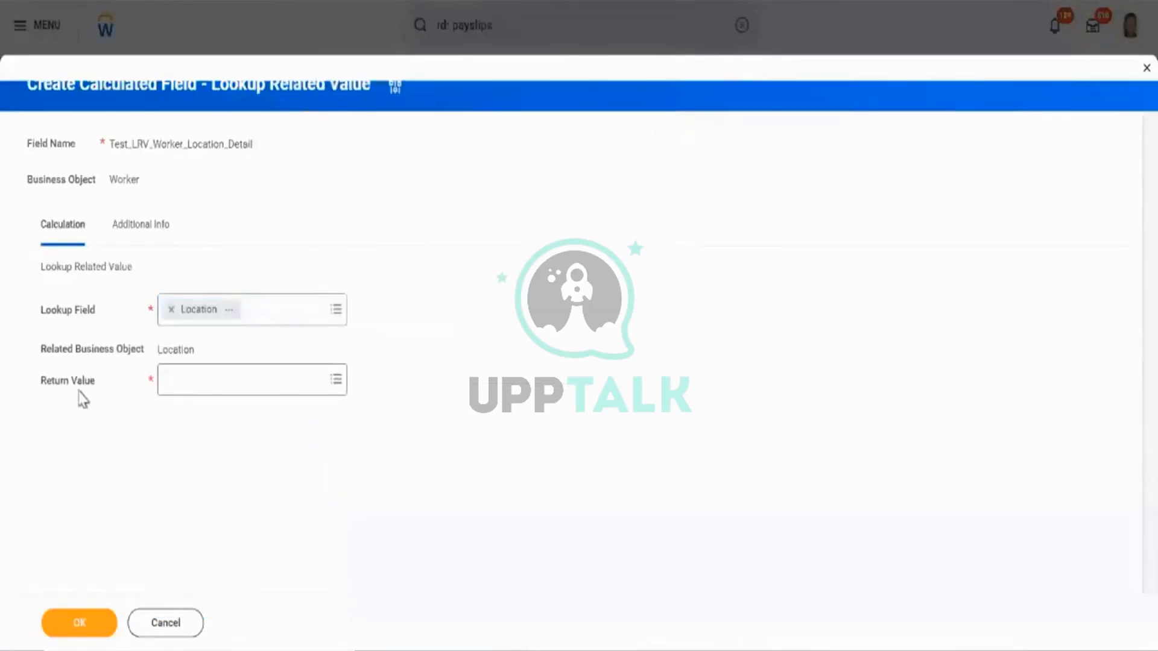
Examine the Location lookup field's details together with the Related Business Object and Return Value settings.
triple_click(62, 377)
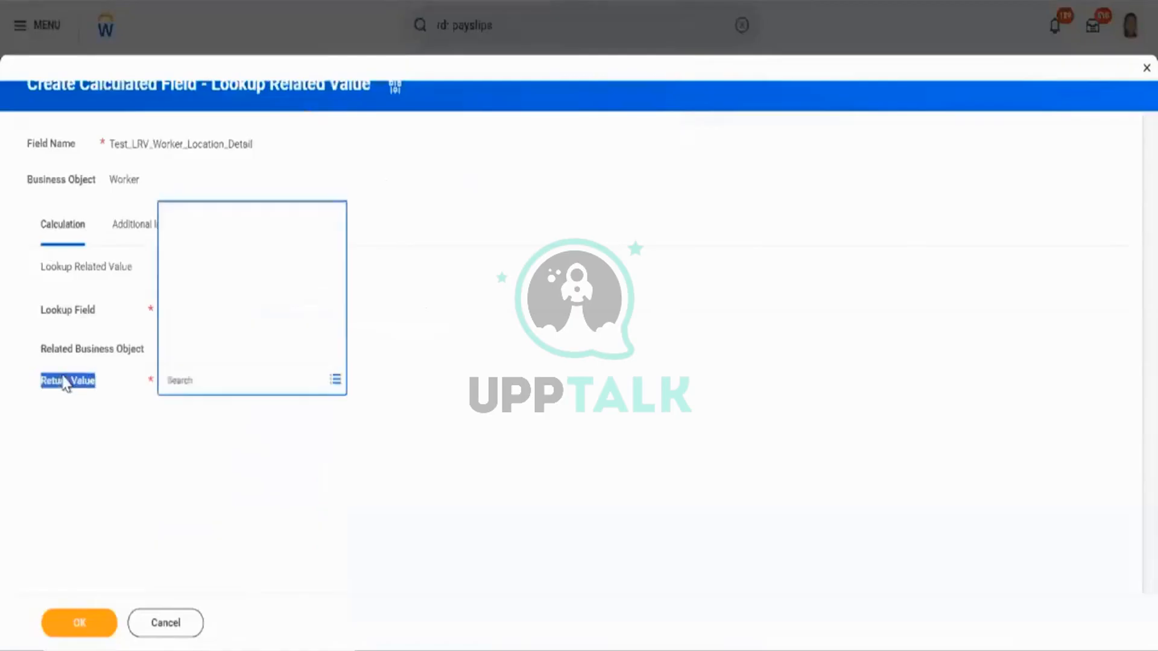
click(104, 395)
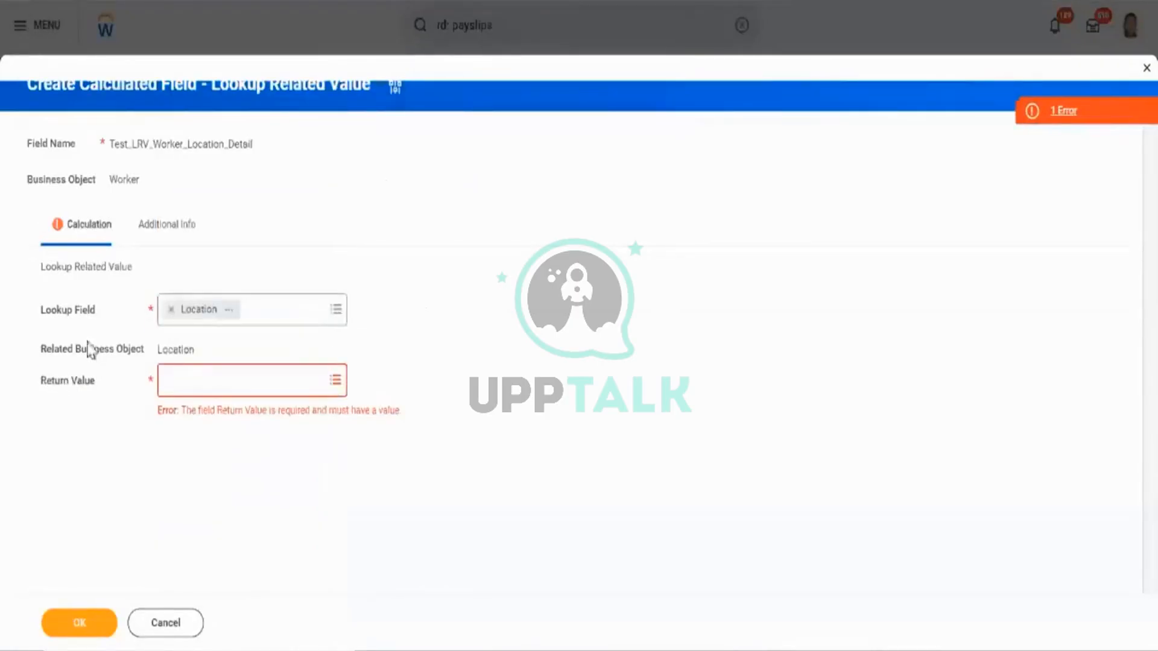
click(229, 311)
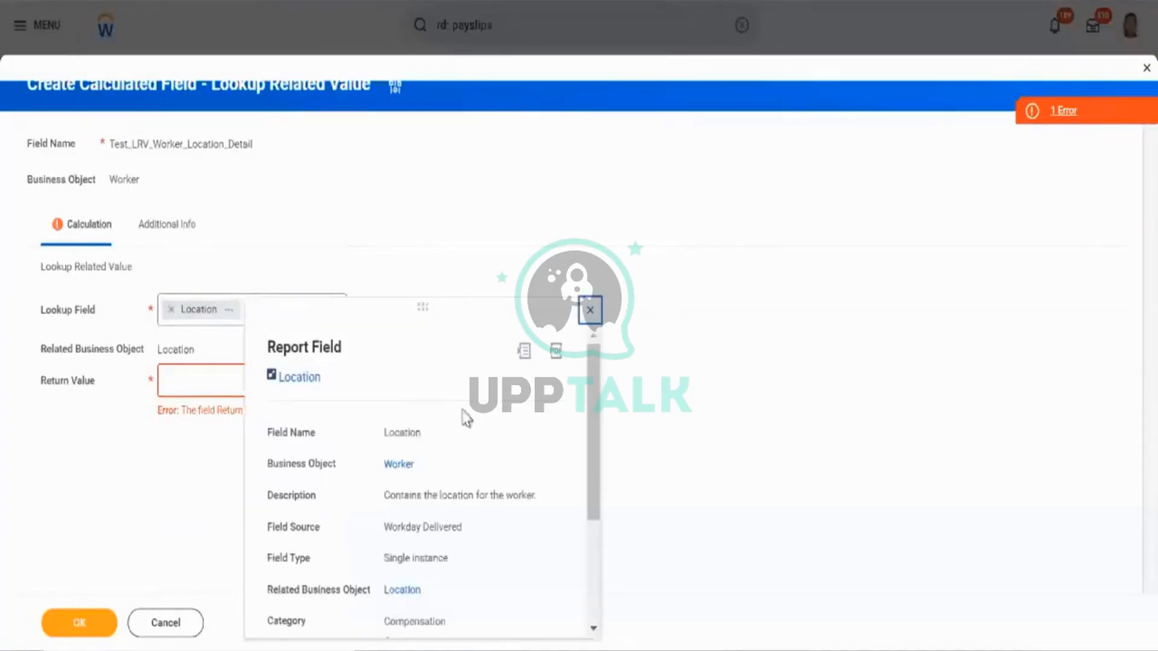
click(116, 354)
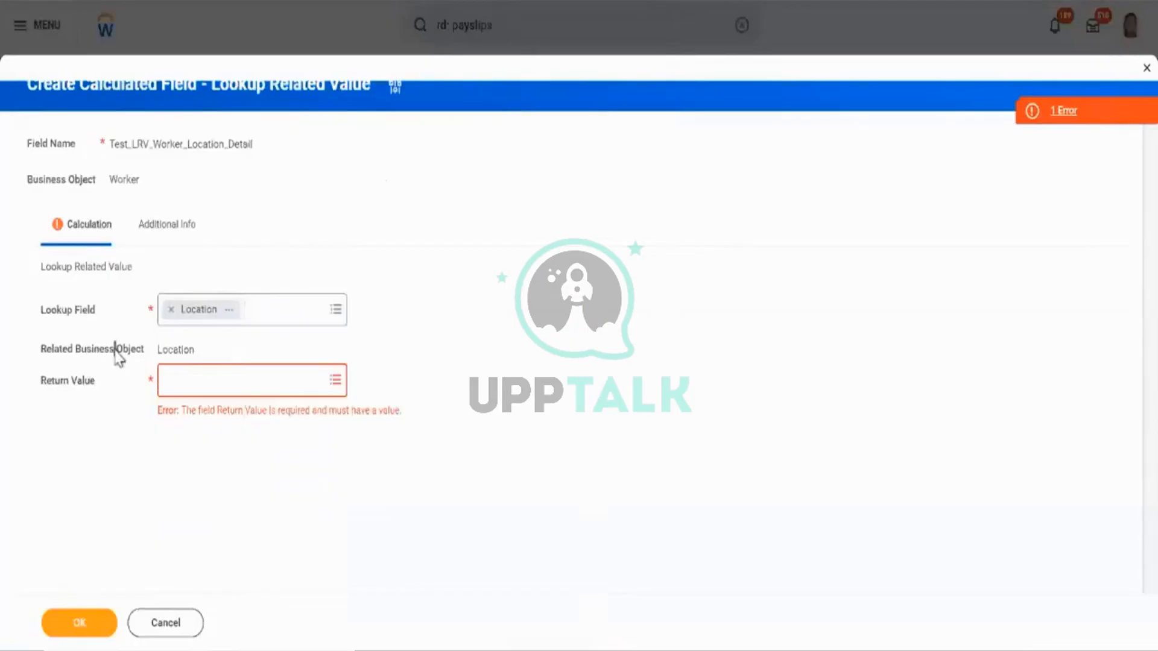
triple_click(124, 354)
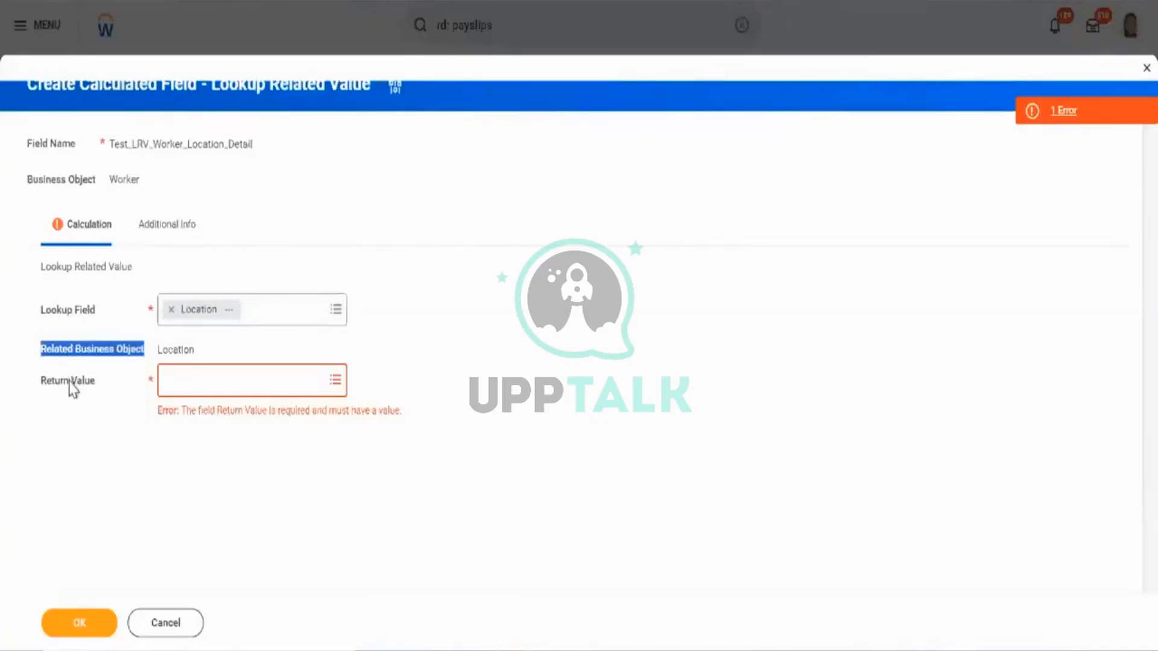
click(233, 381)
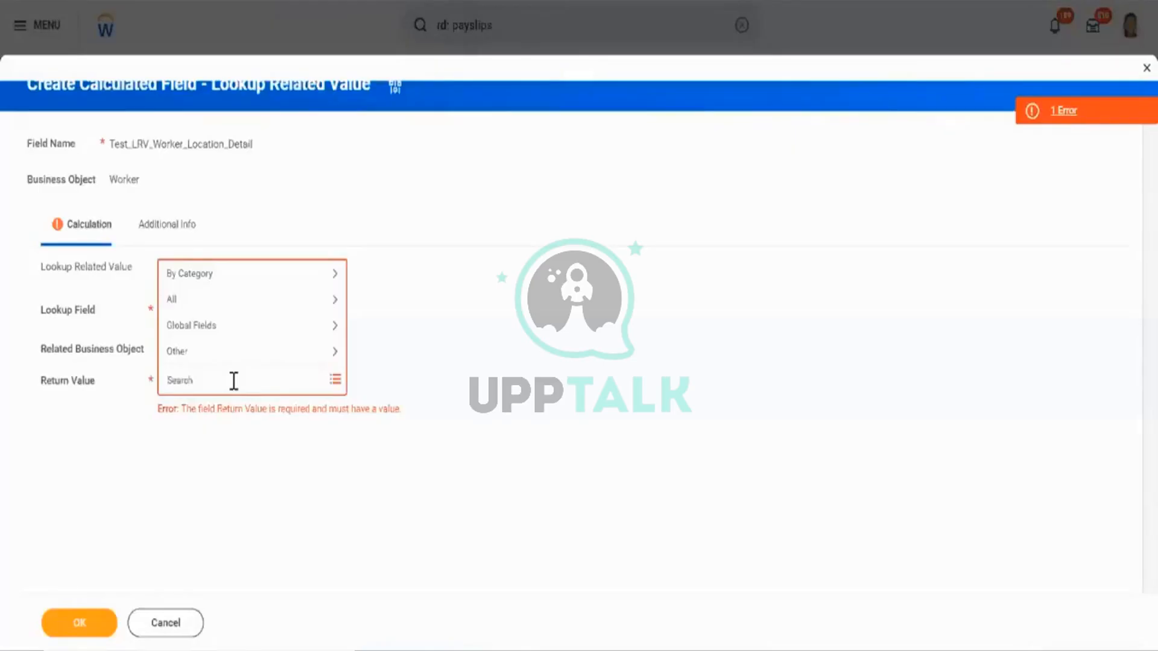
click(113, 415)
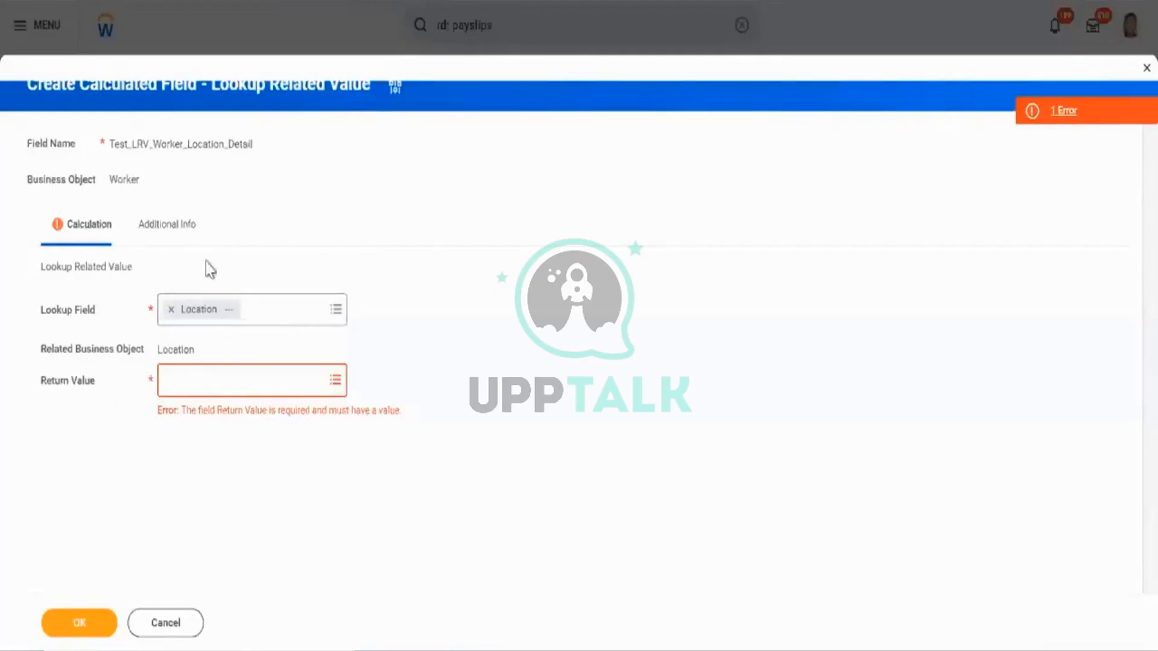
Search the return value options for "address", check the country name field's details, and set the return value to Primary Address - Country Name.
click(243, 390)
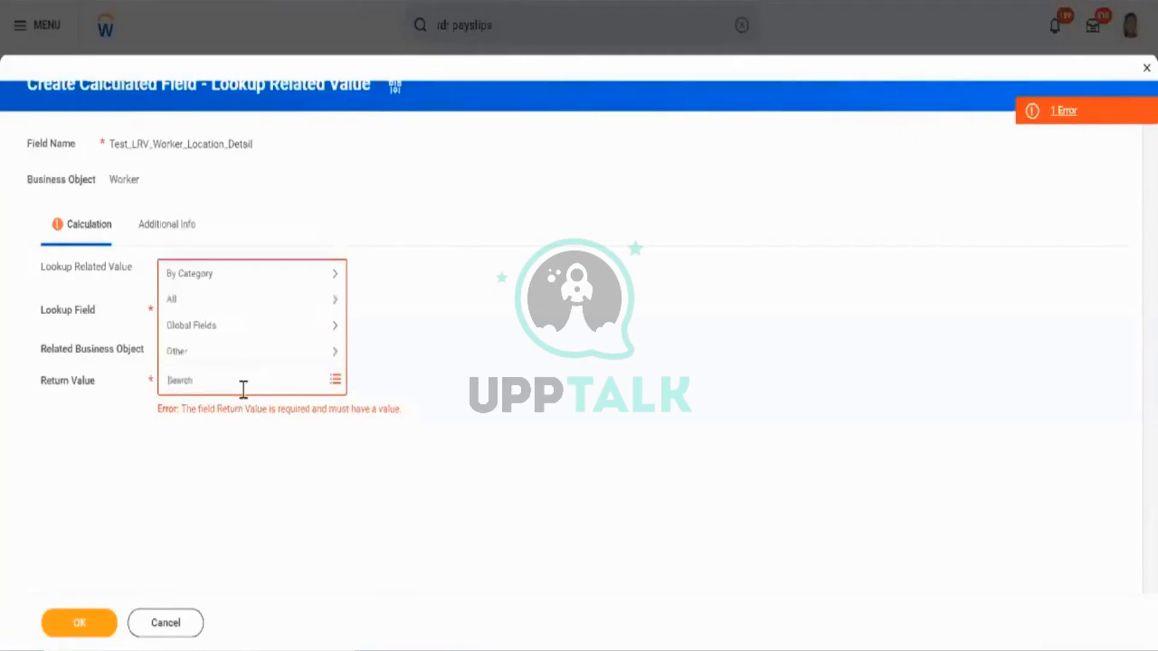
text(address)
key(Return)
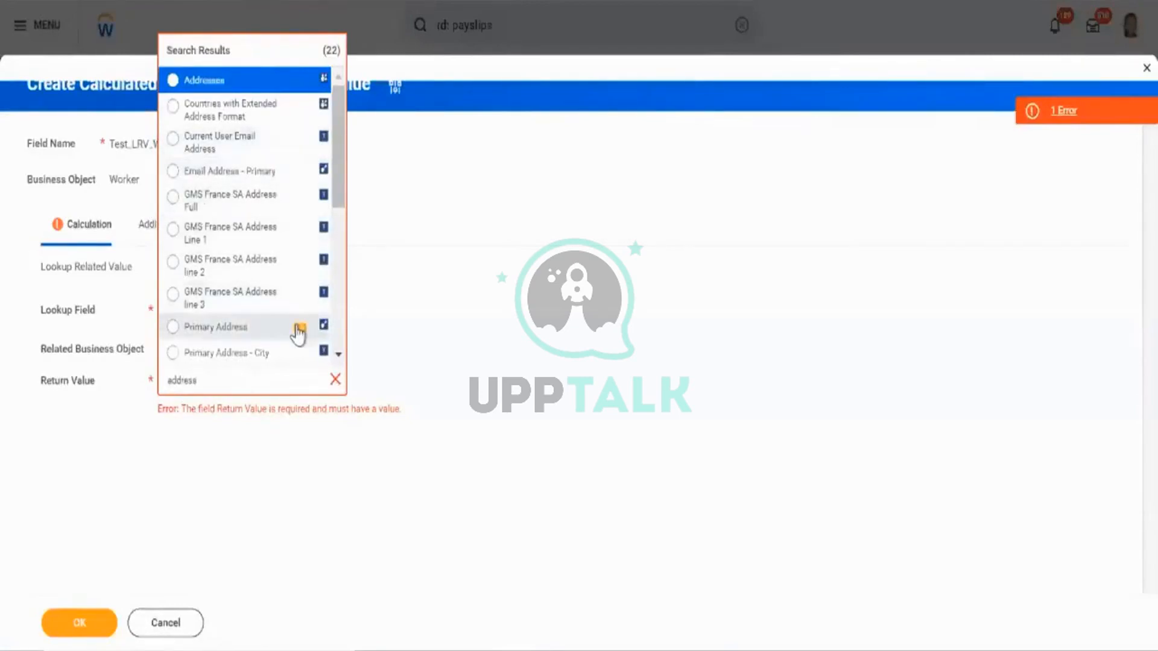
scroll(298, 332, down, 1)
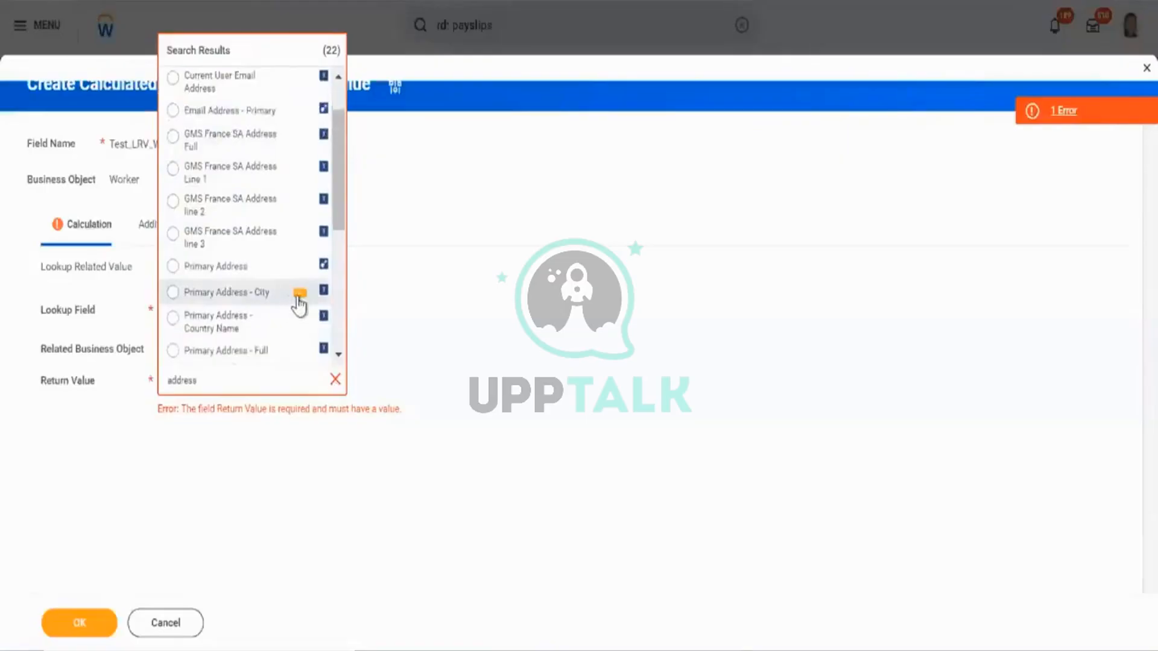
scroll(298, 300, down, 4)
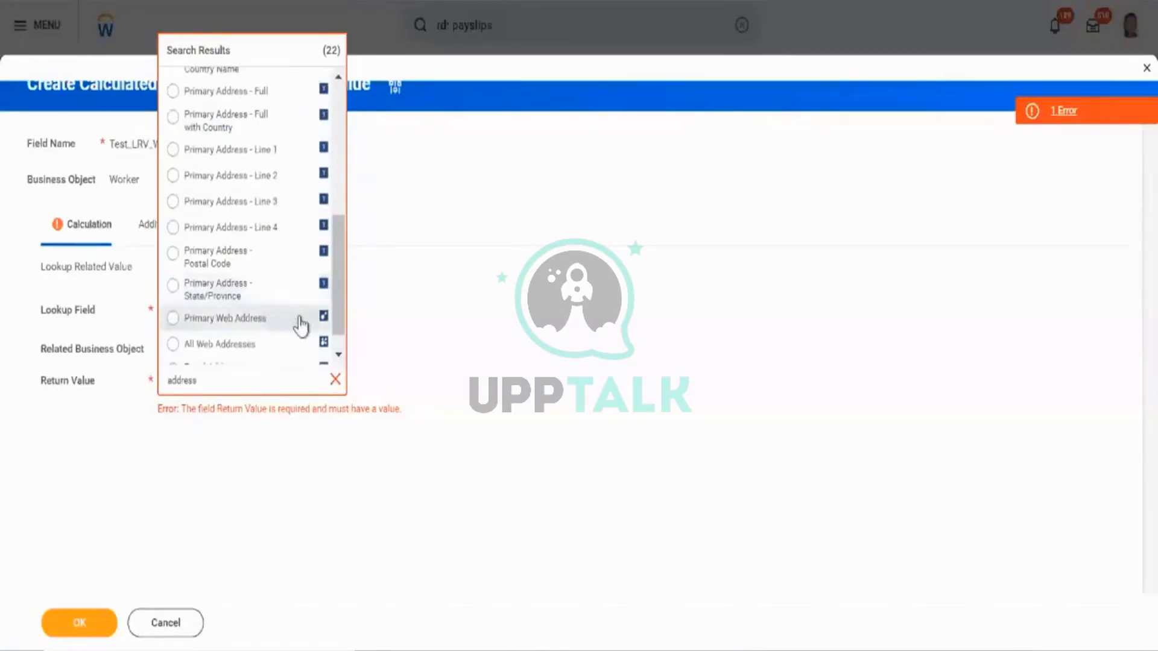
scroll(289, 190, up, 3)
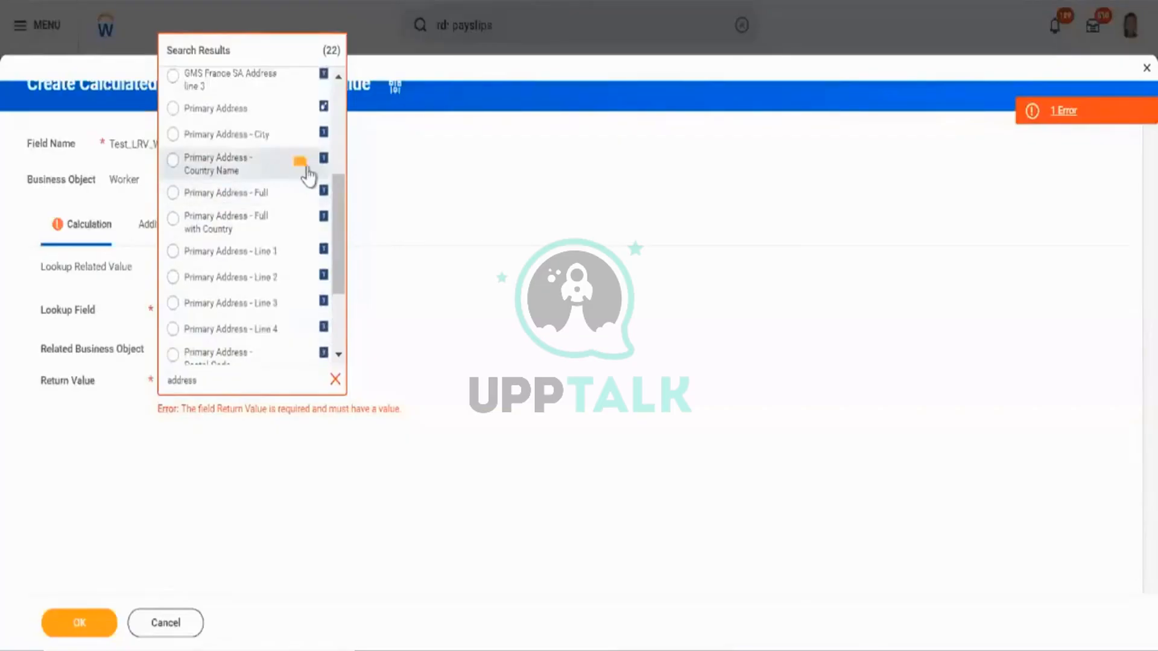
click(299, 163)
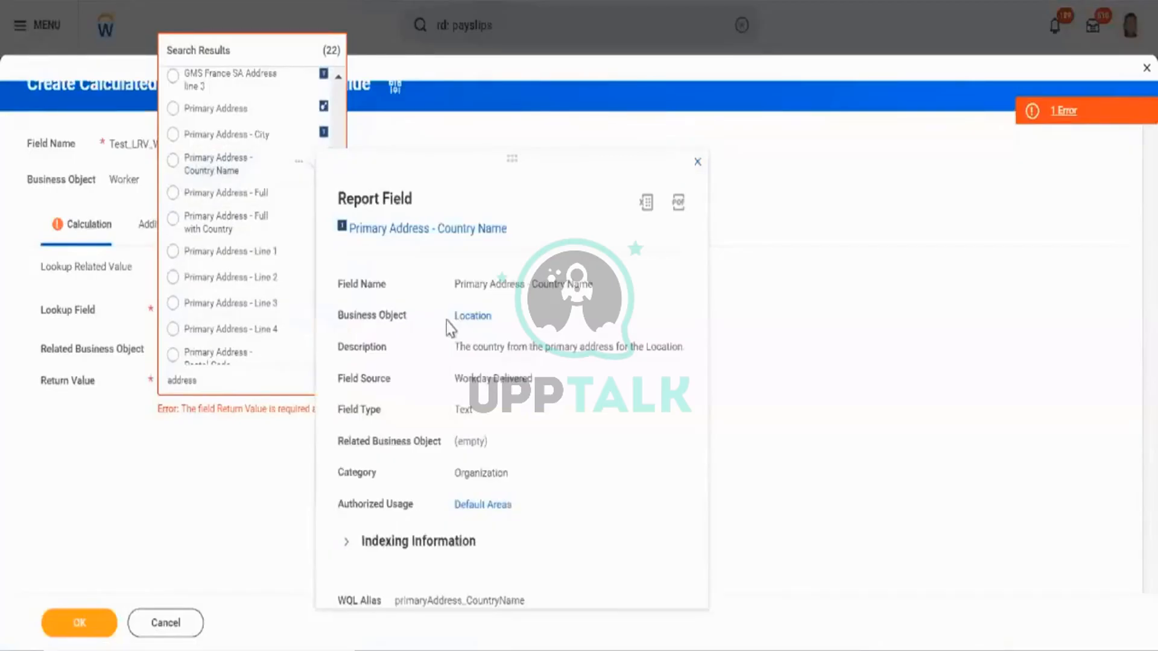
drag(446, 321, 495, 323)
click(253, 173)
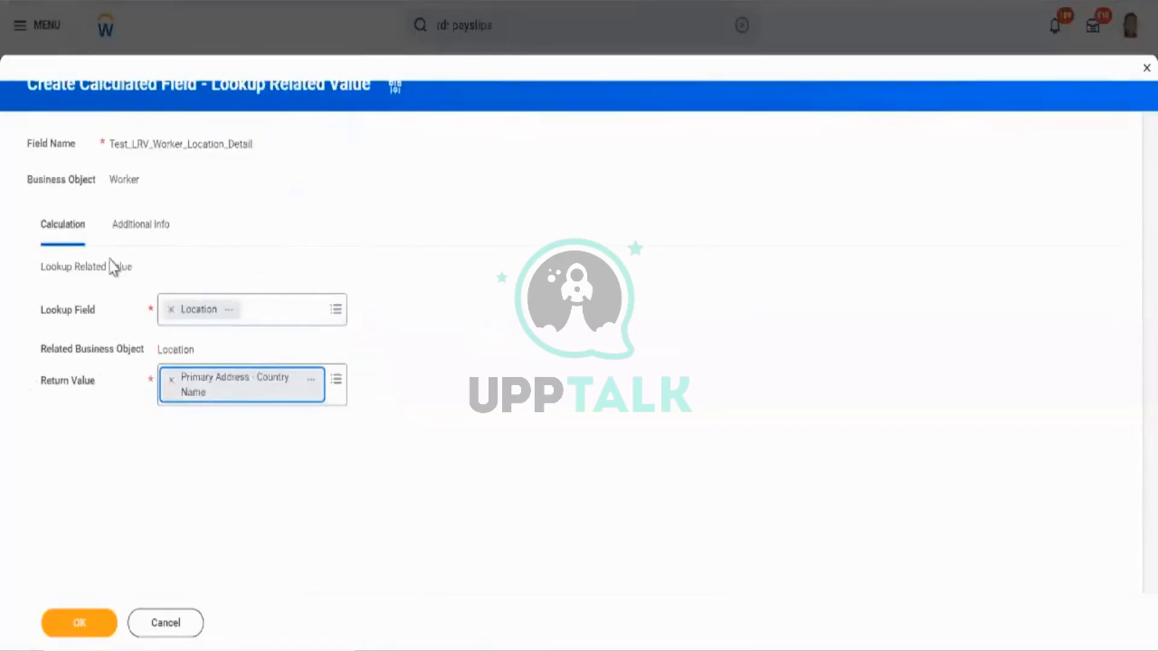
Review the calculated field's additional info and calculation settings, and save the Lookup Related Value field.
click(122, 240)
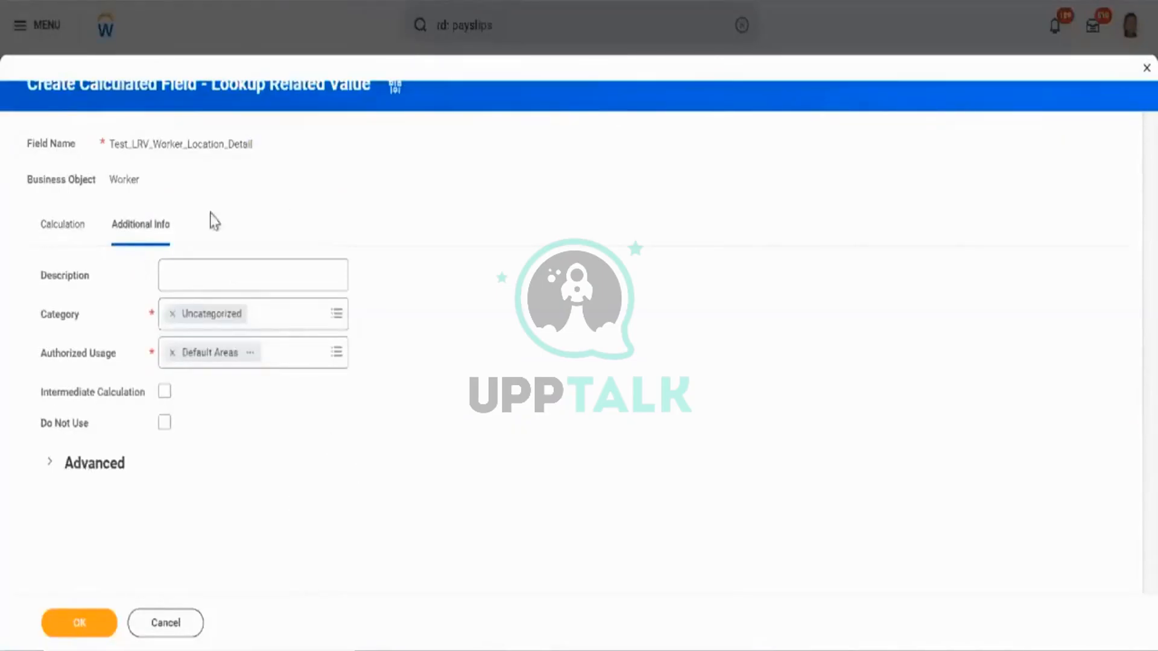
click(70, 240)
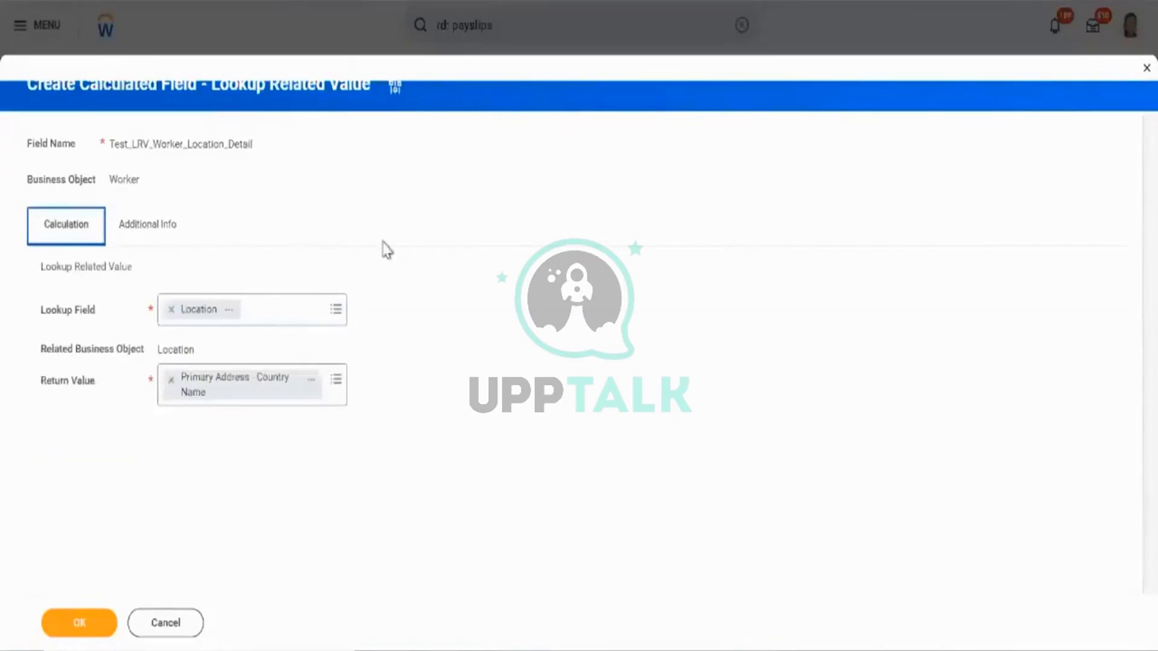
click(110, 626)
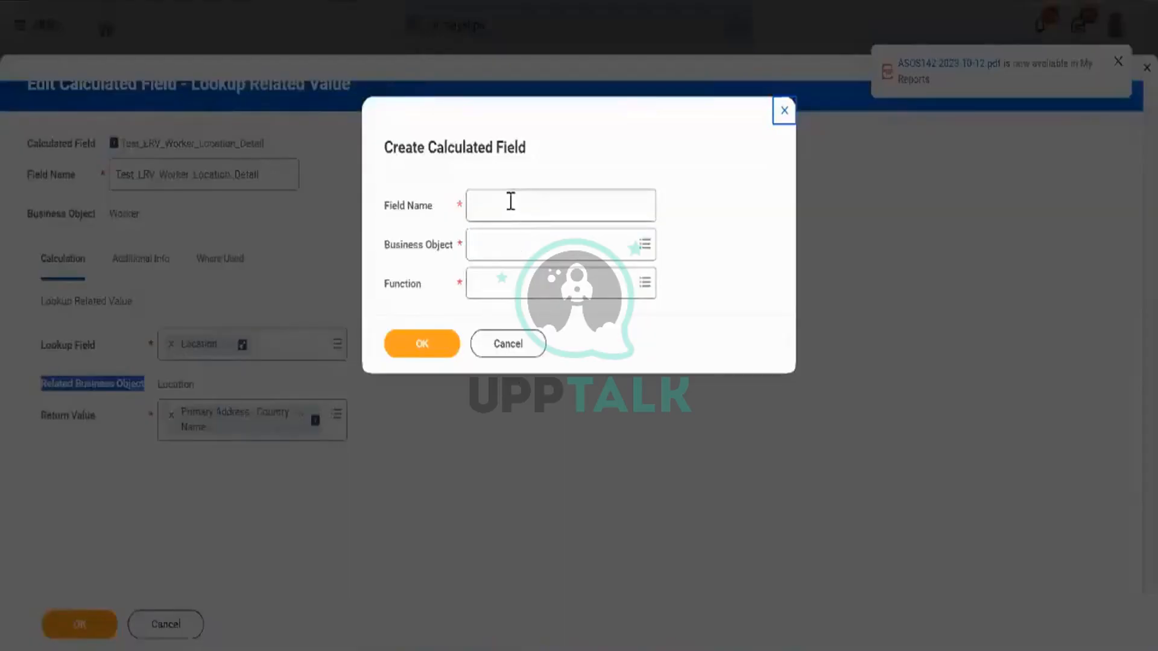
Name another new calculated field with the creator's first name followed by _ESI_Worker_Location.
click(509, 198)
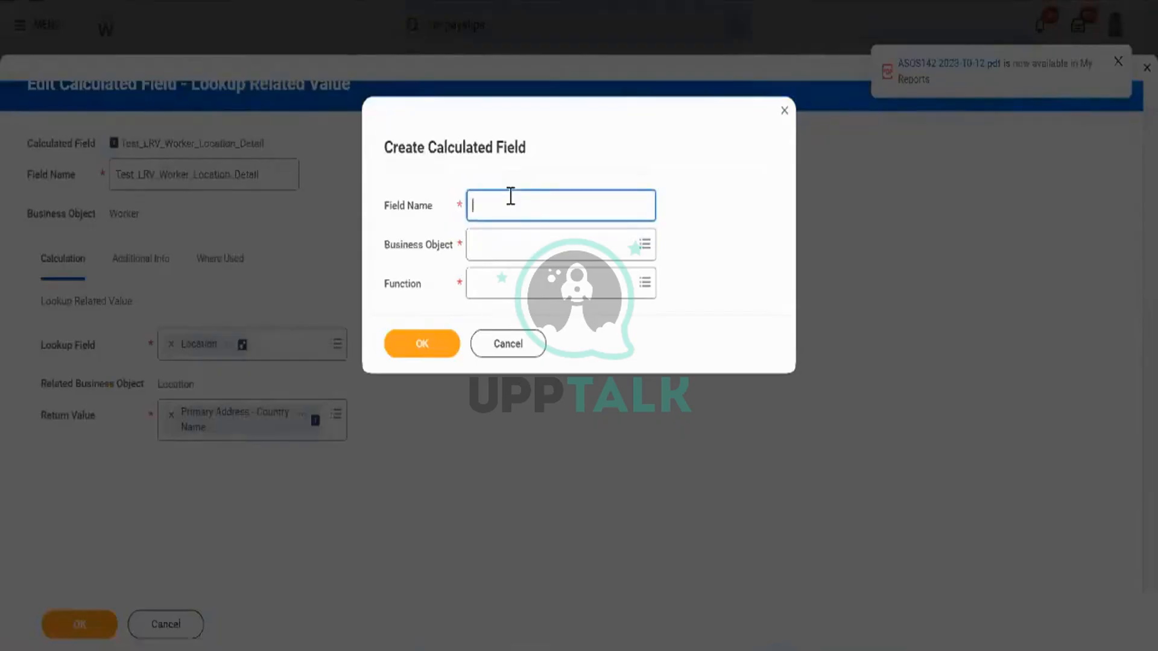
text(Aryan)
text(_Es)
text(t)
text(_Worker_Lo)
text(cation)
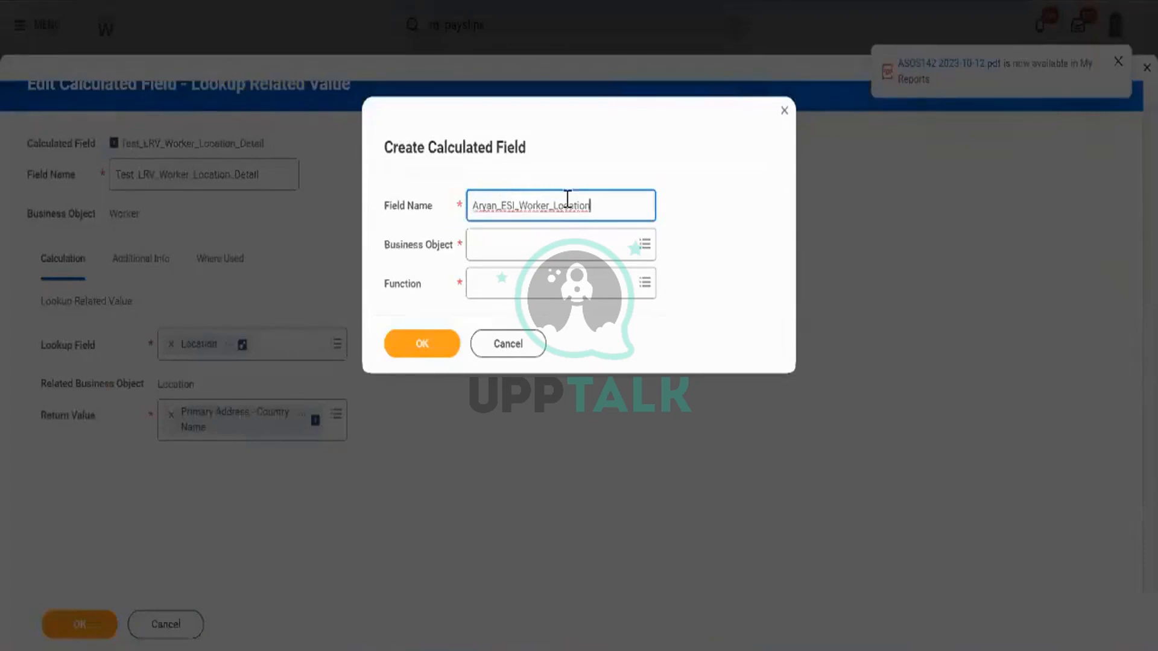
Set the business object to Worker and the function to Extract Single Instance, and confirm the new calculated field's setup.
click(558, 235)
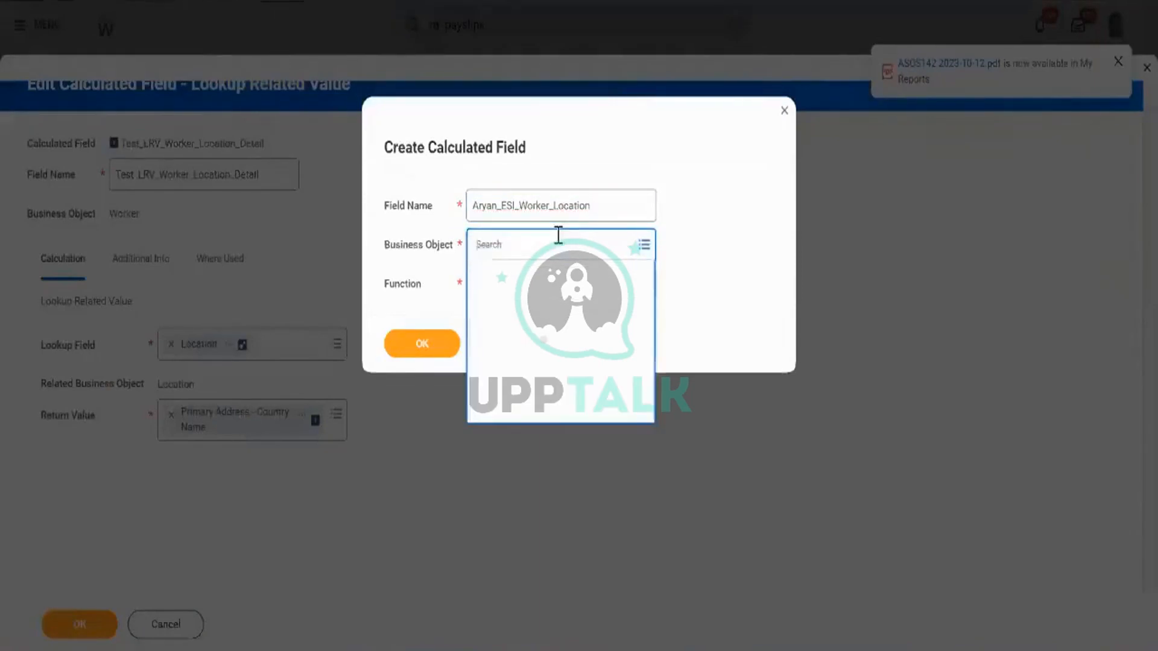
text(work)
key(Return)
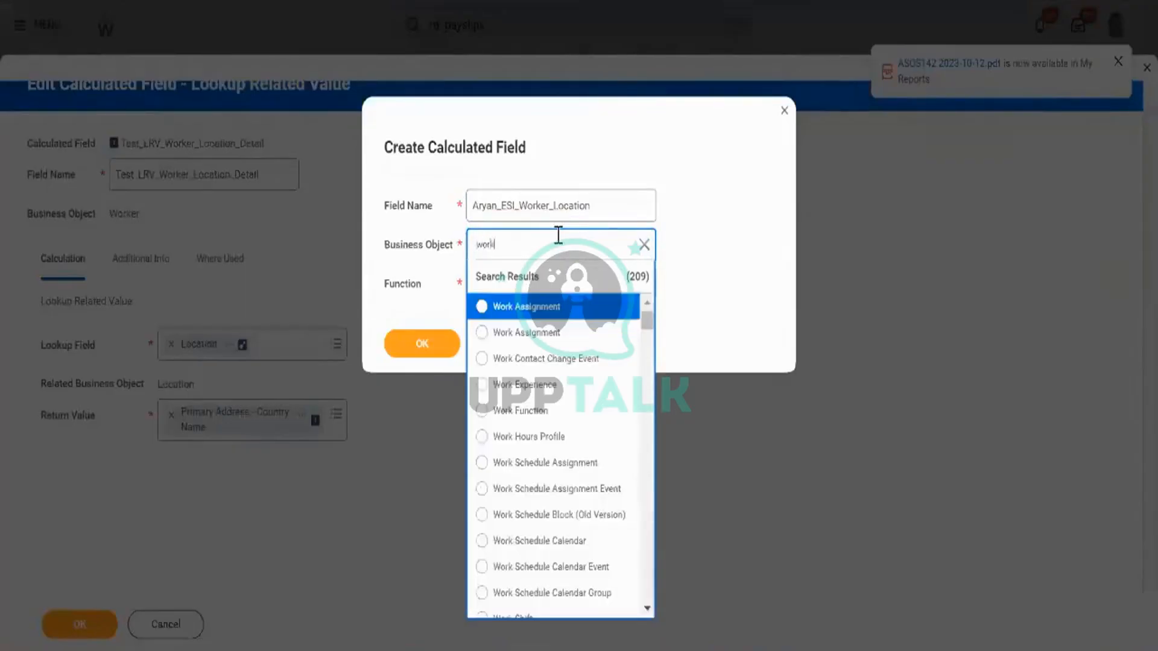
text(er)
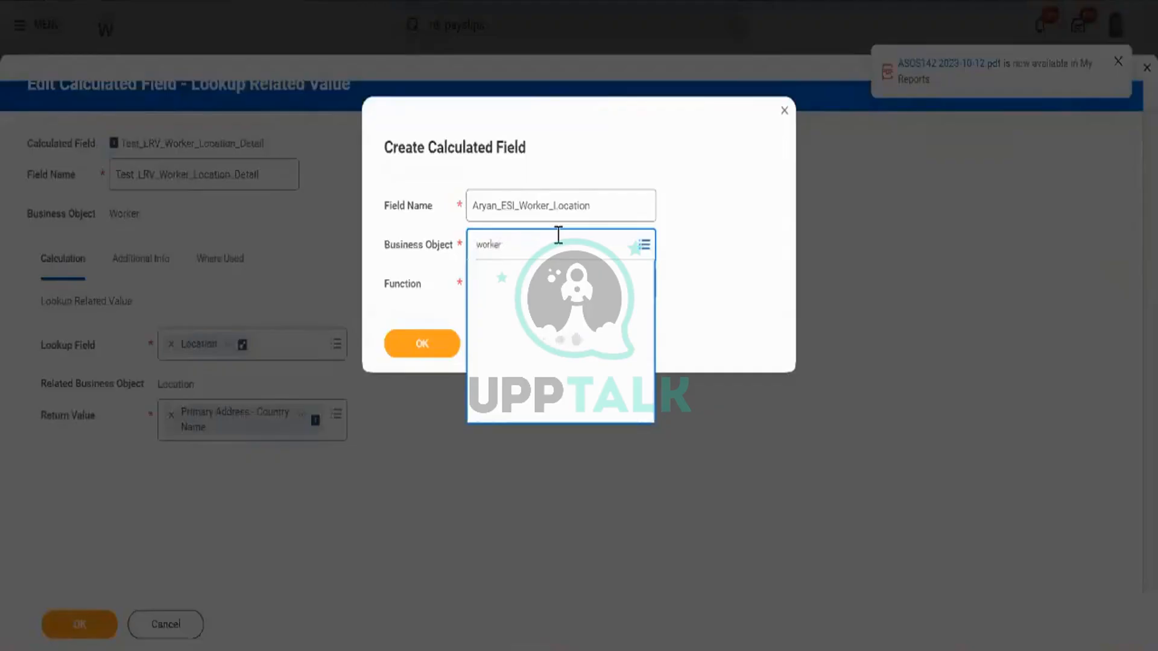
click(559, 279)
text(a)
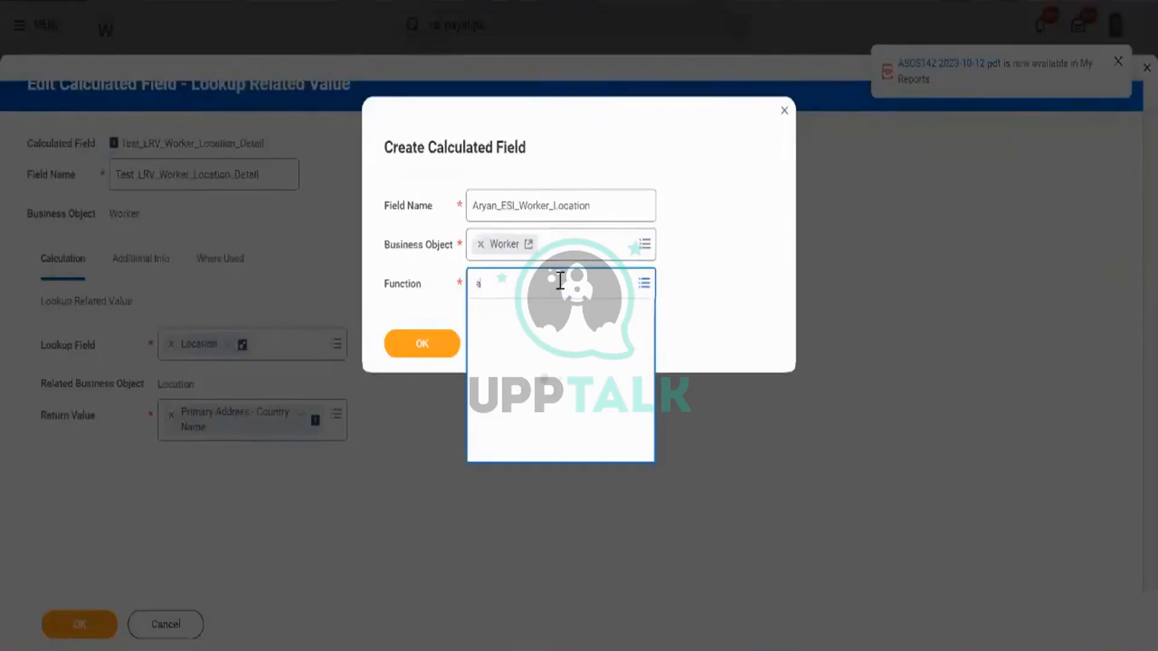
text(s)
key(Return)
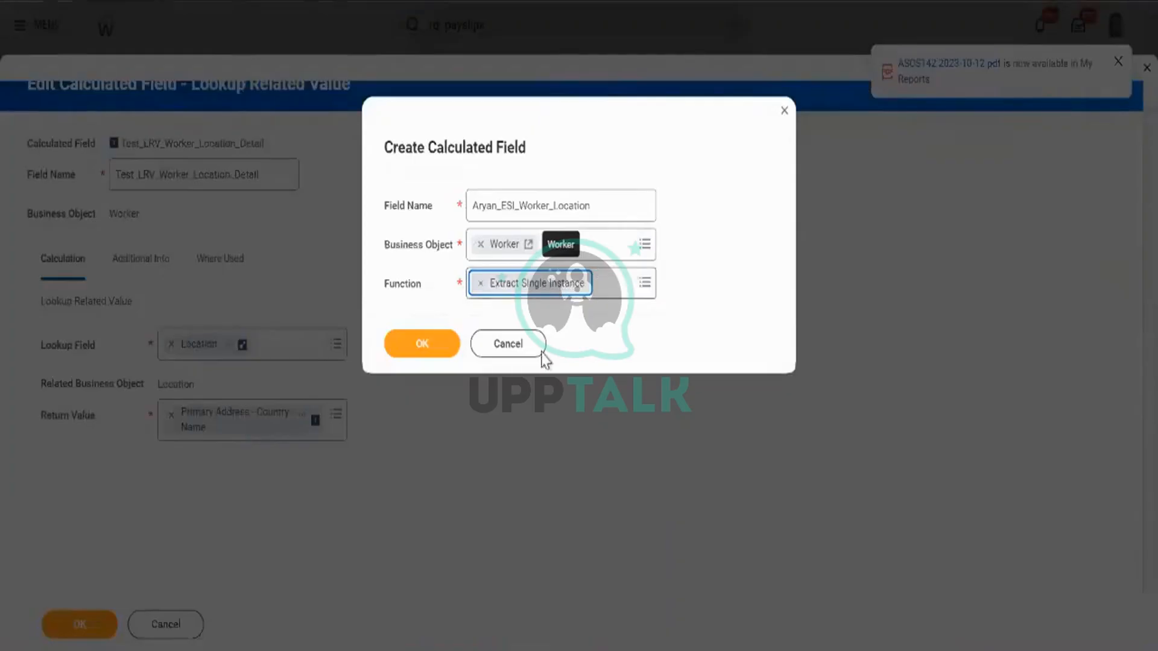
click(445, 346)
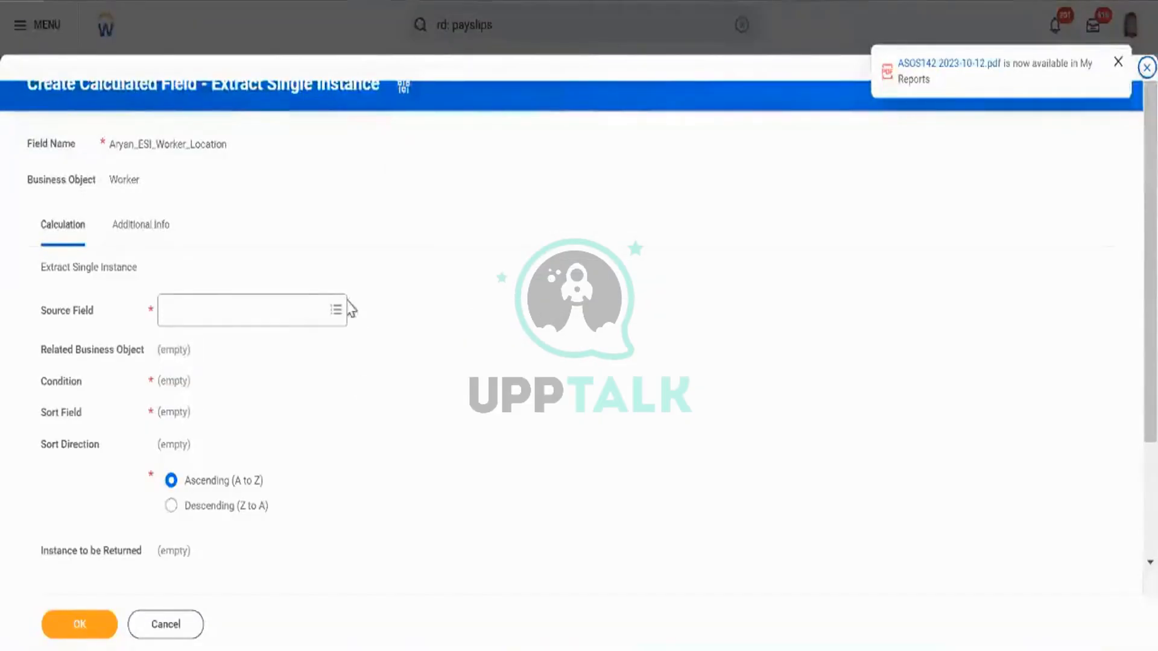
Search the source field options for "location", check the Locations field's details, and browse the remaining matching fields.
click(285, 313)
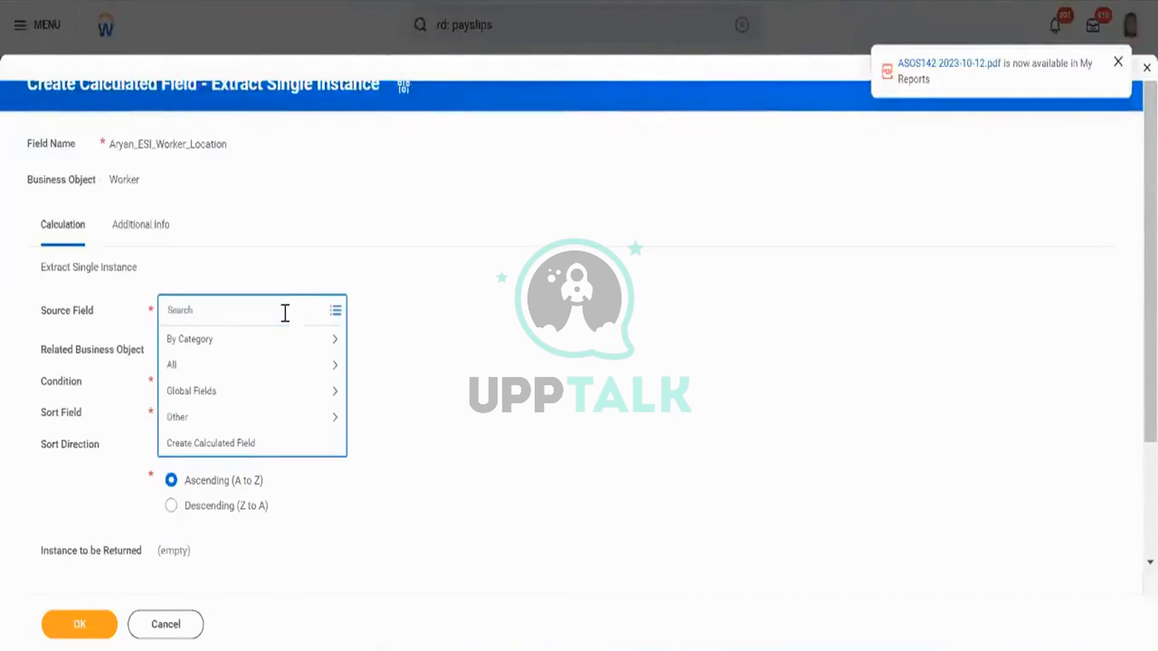
text(location)
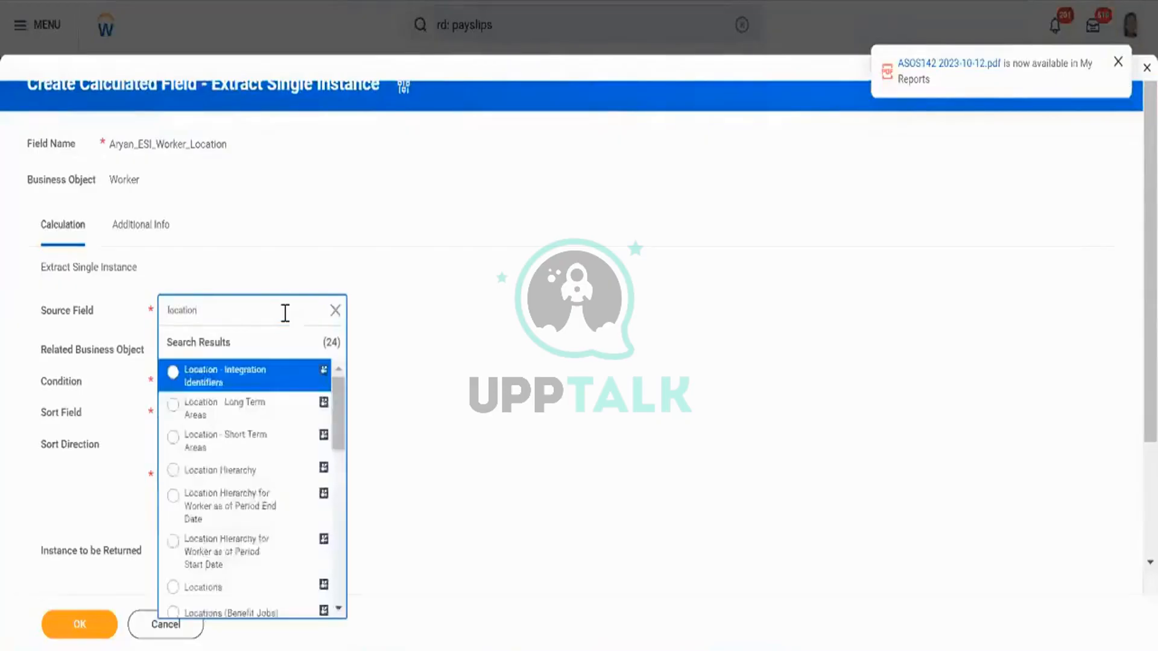
scroll(292, 495, down, 1)
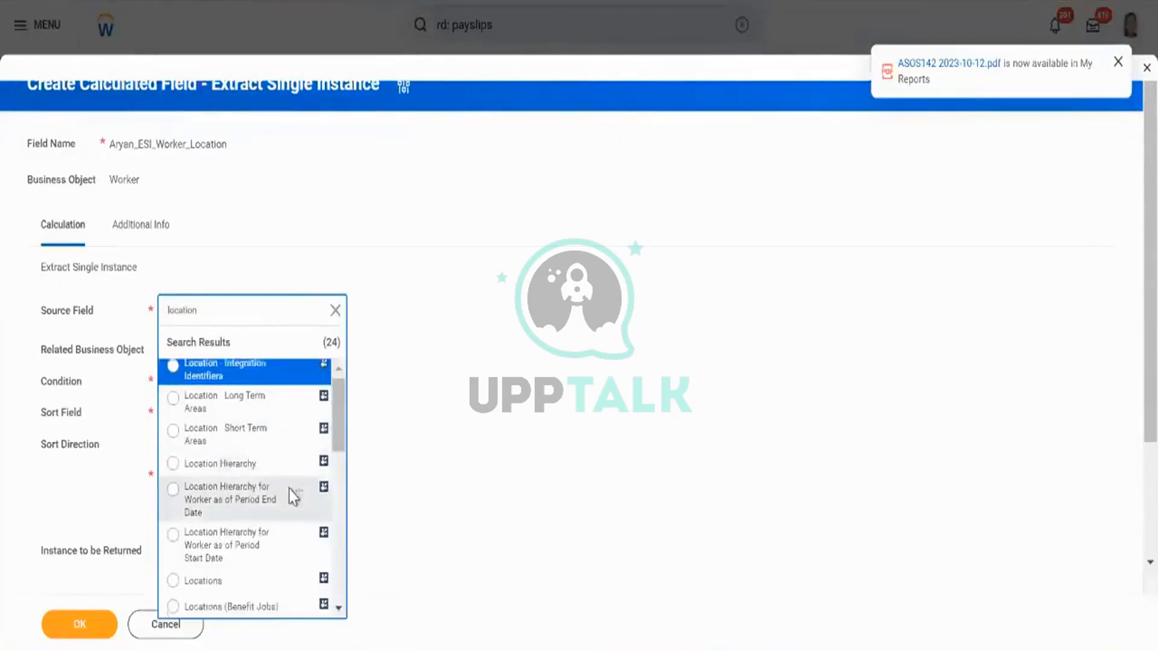
scroll(288, 489, down, 2)
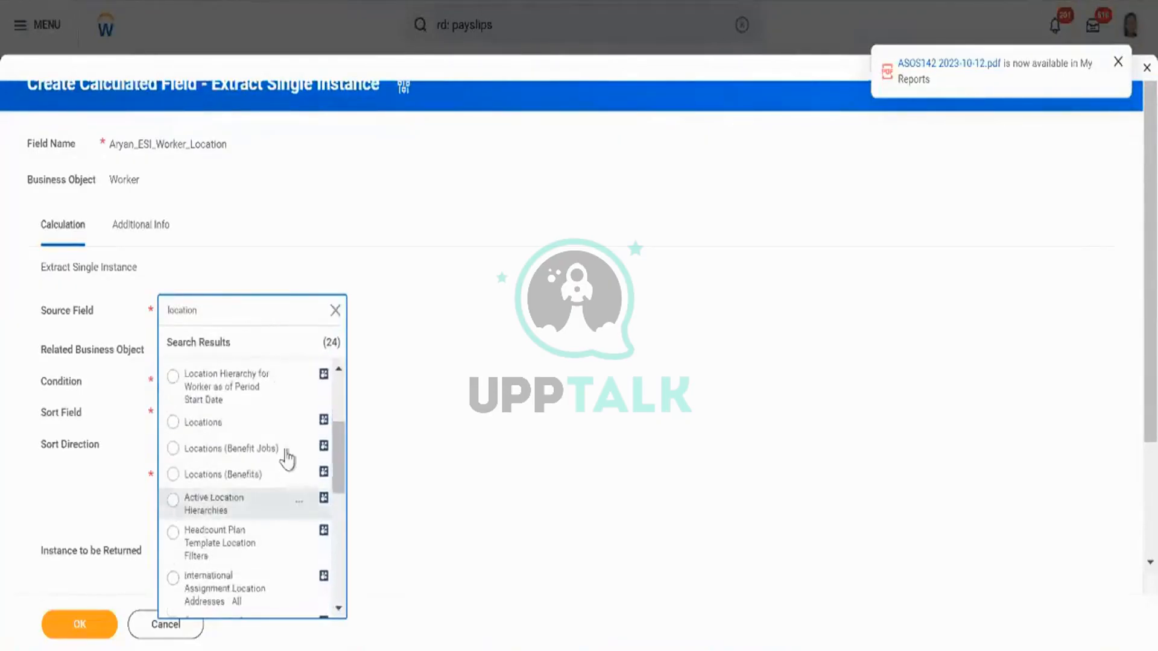
click(298, 425)
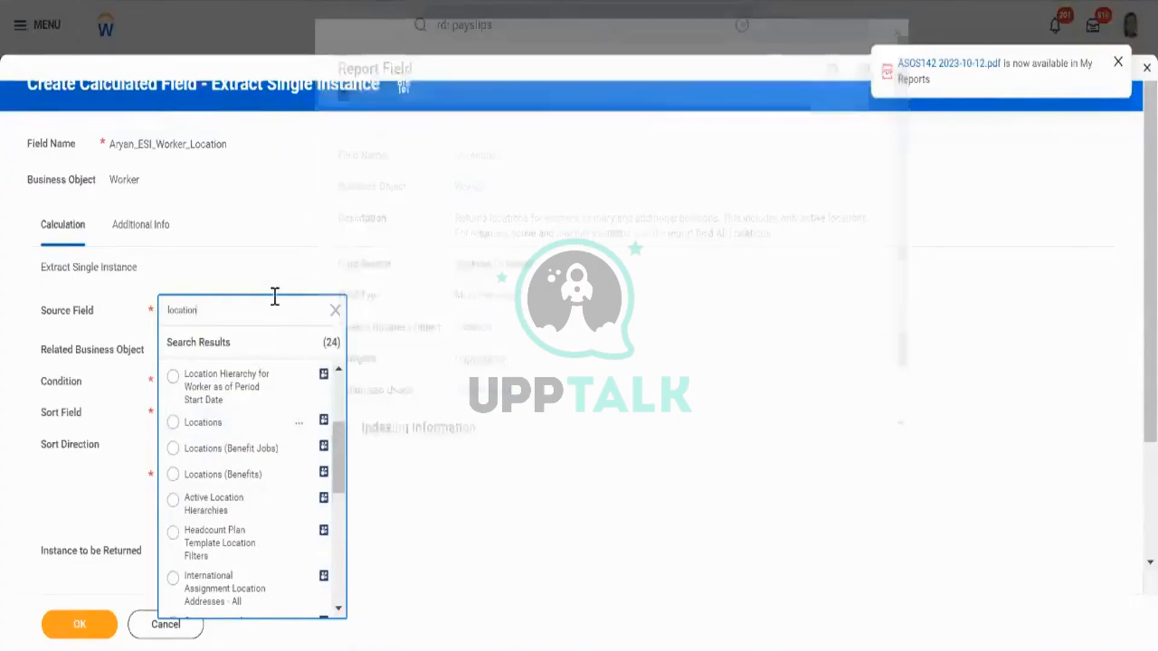
scroll(294, 440, up, 3)
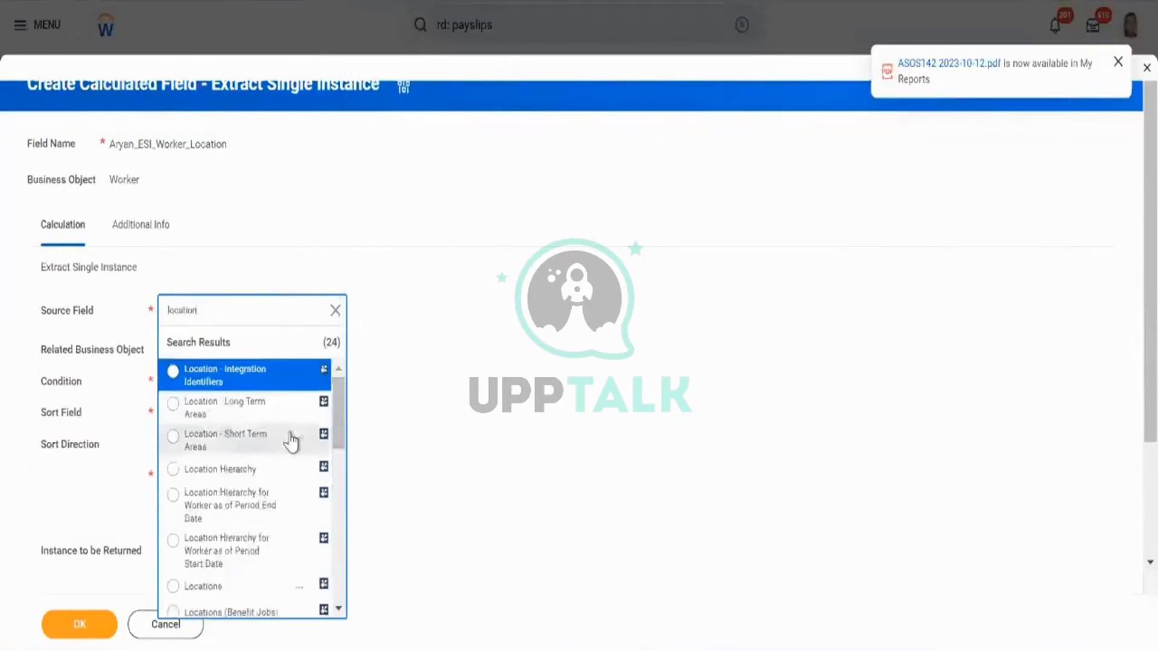
scroll(294, 440, down, 5)
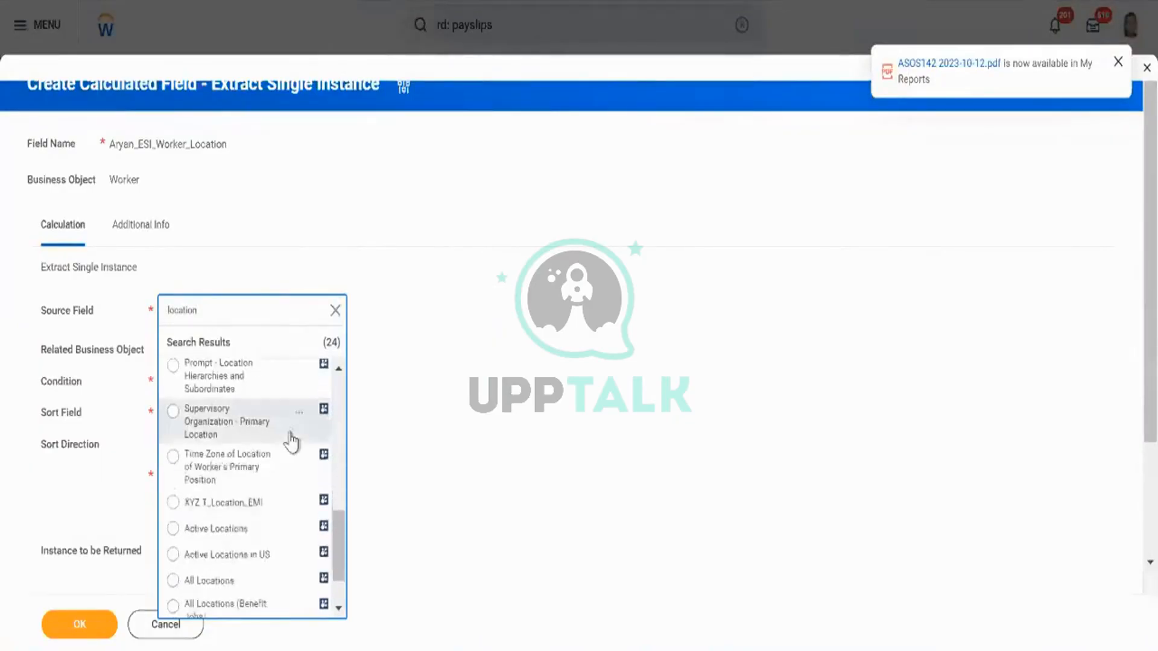
scroll(289, 440, down, 2)
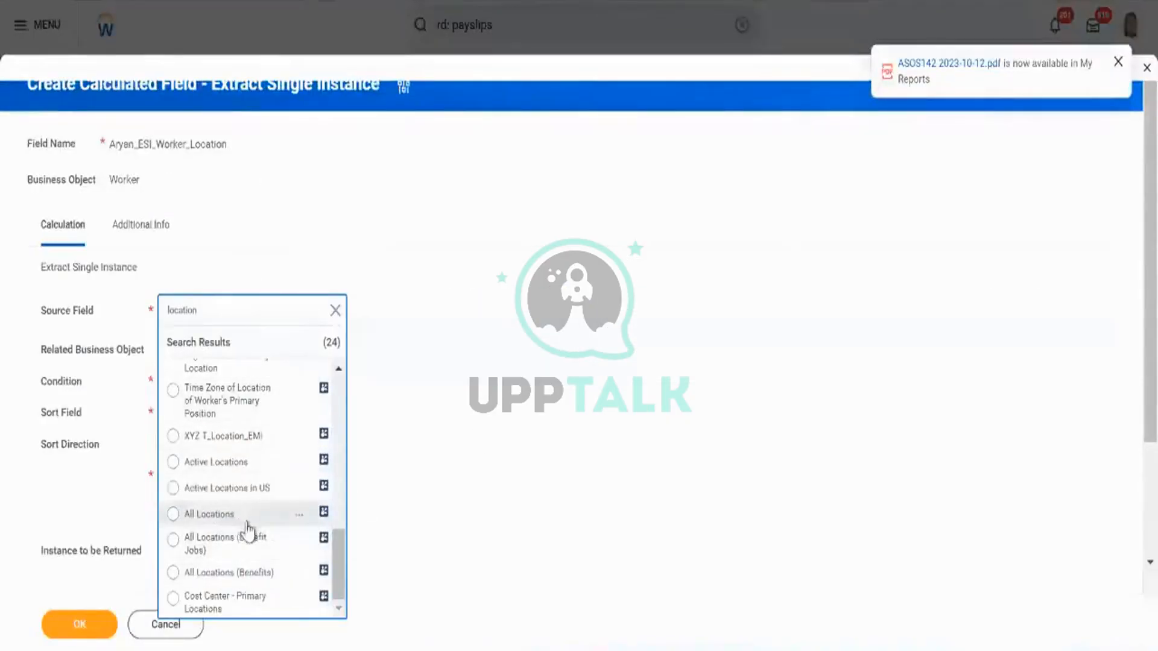
Compare the report field details of All Locations and Active Locations, reading the All Locations description.
click(299, 515)
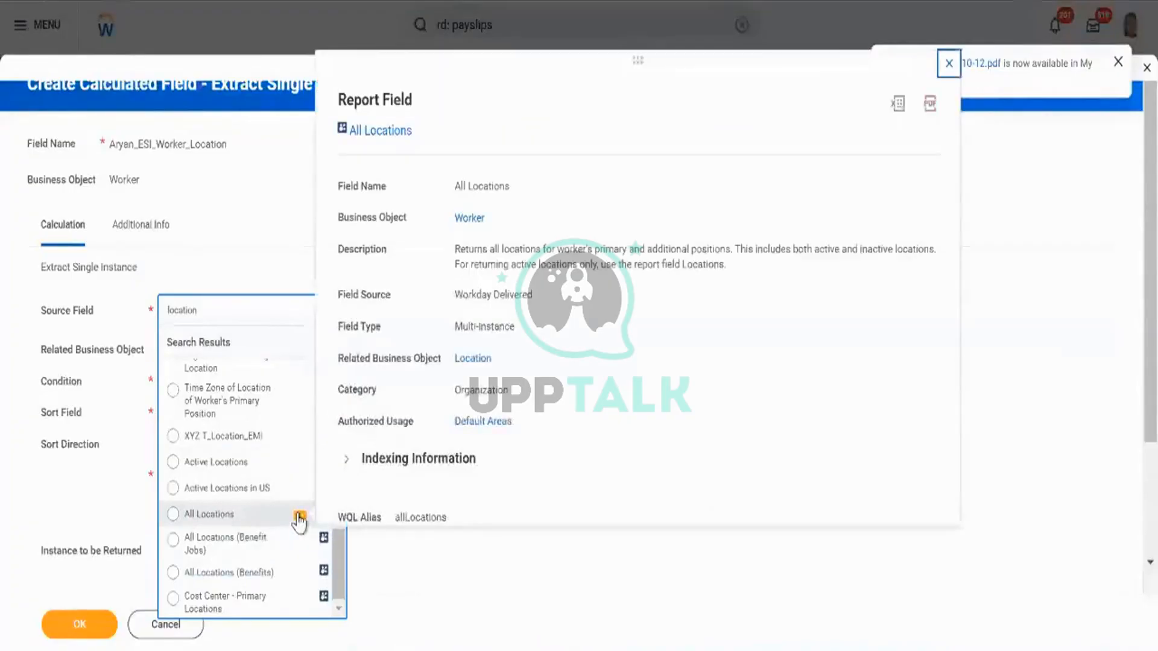
triple_click(527, 260)
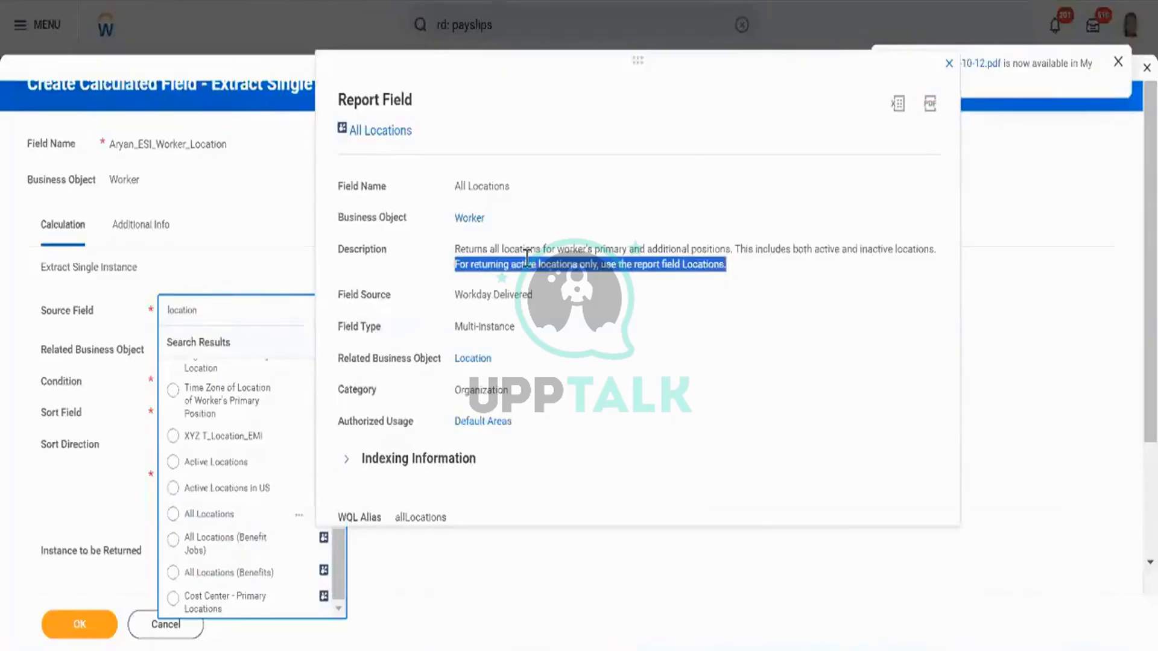
click(533, 257)
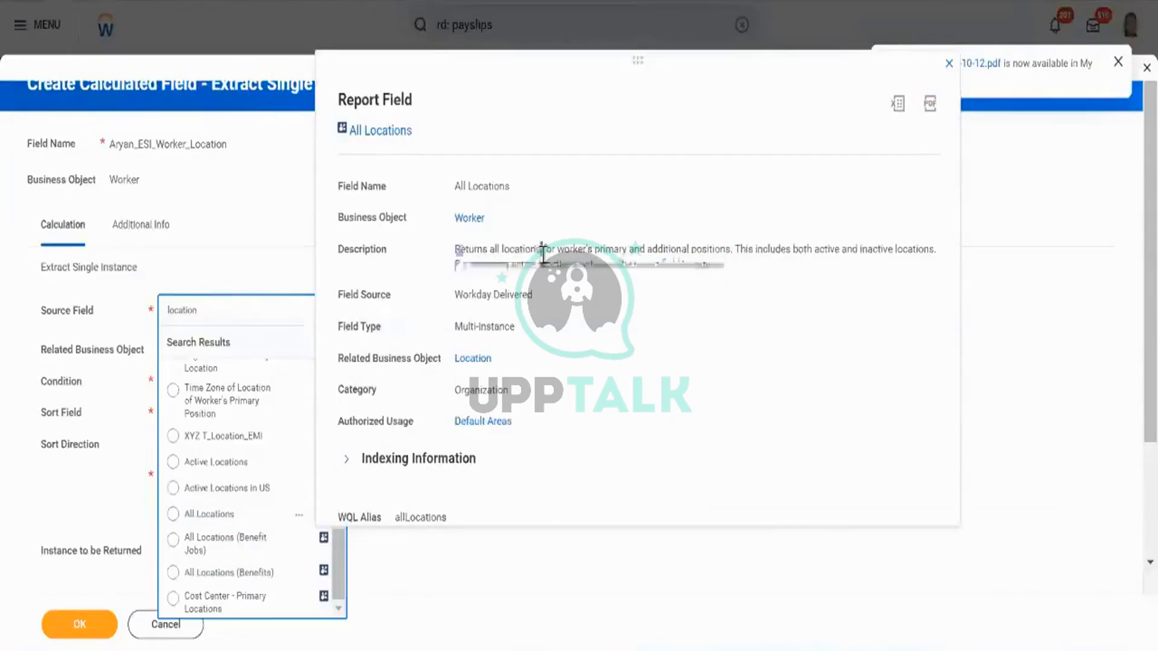
triple_click(543, 252)
click(543, 254)
triple_click(543, 254)
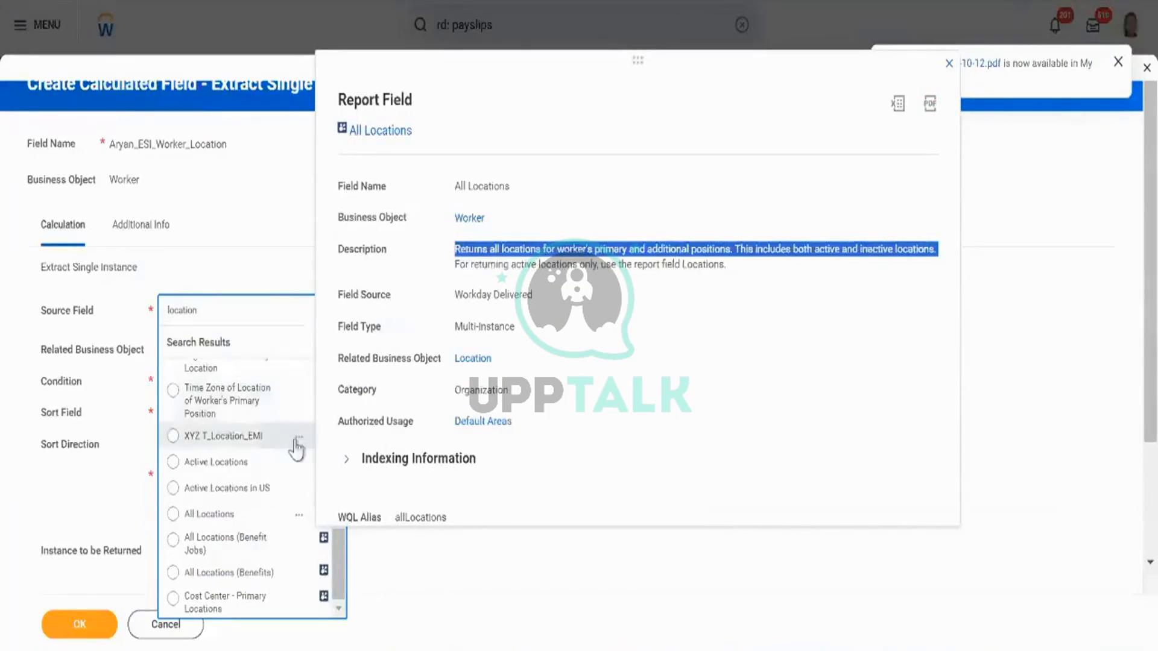
mouse_move(300, 460)
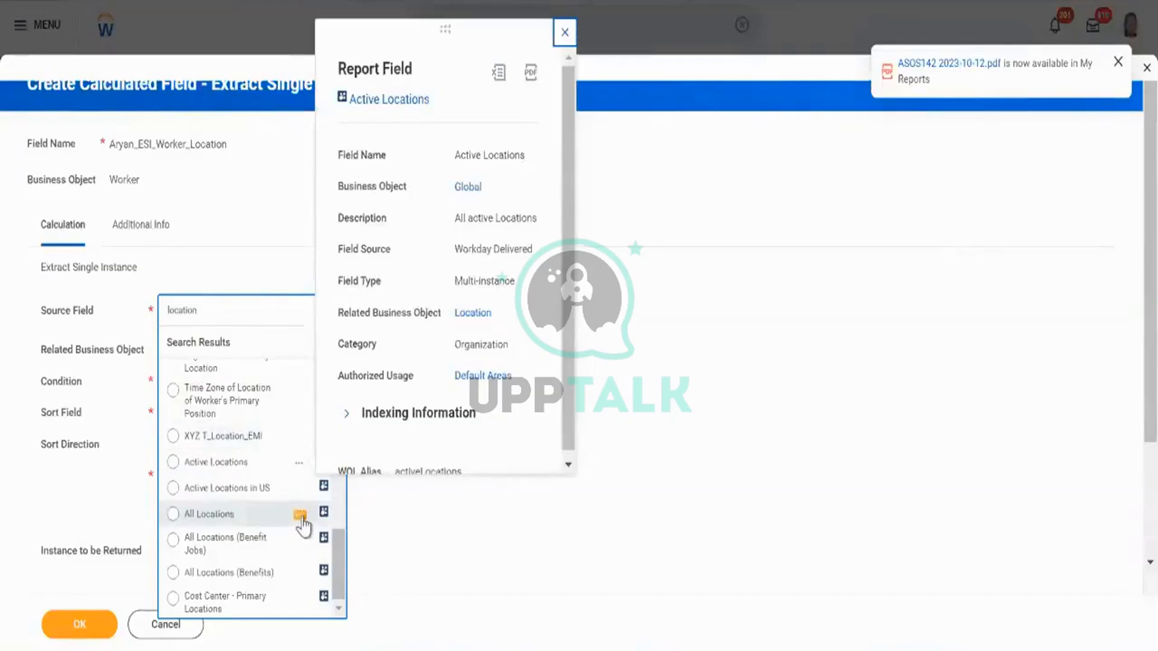
mouse_move(299, 515)
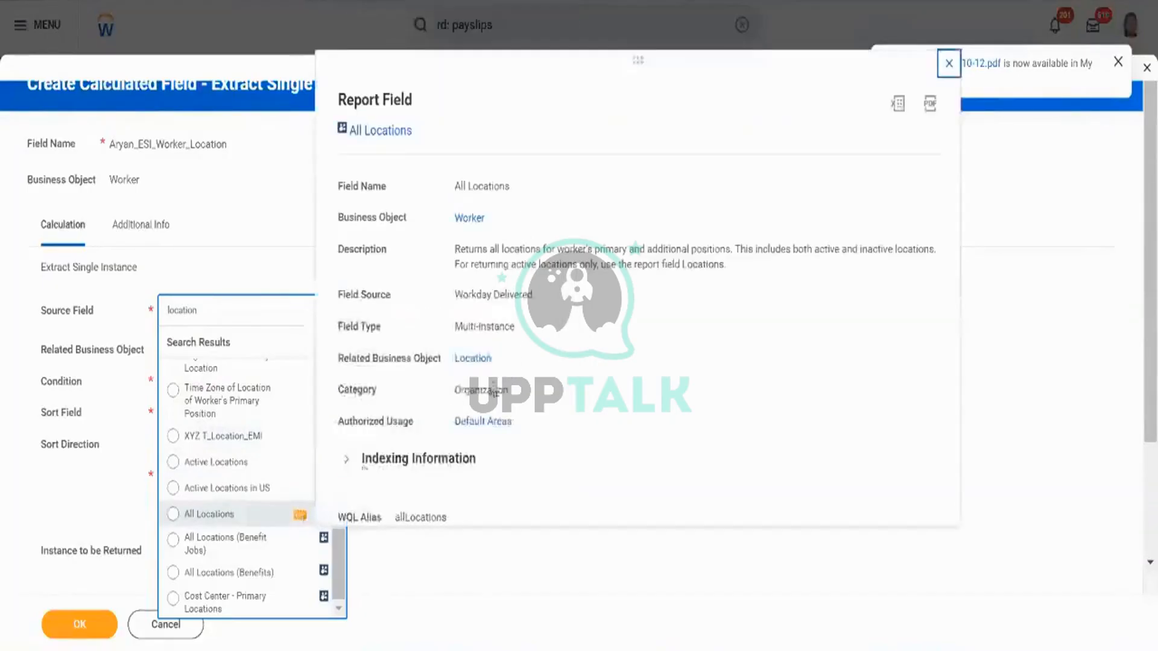
triple_click(518, 245)
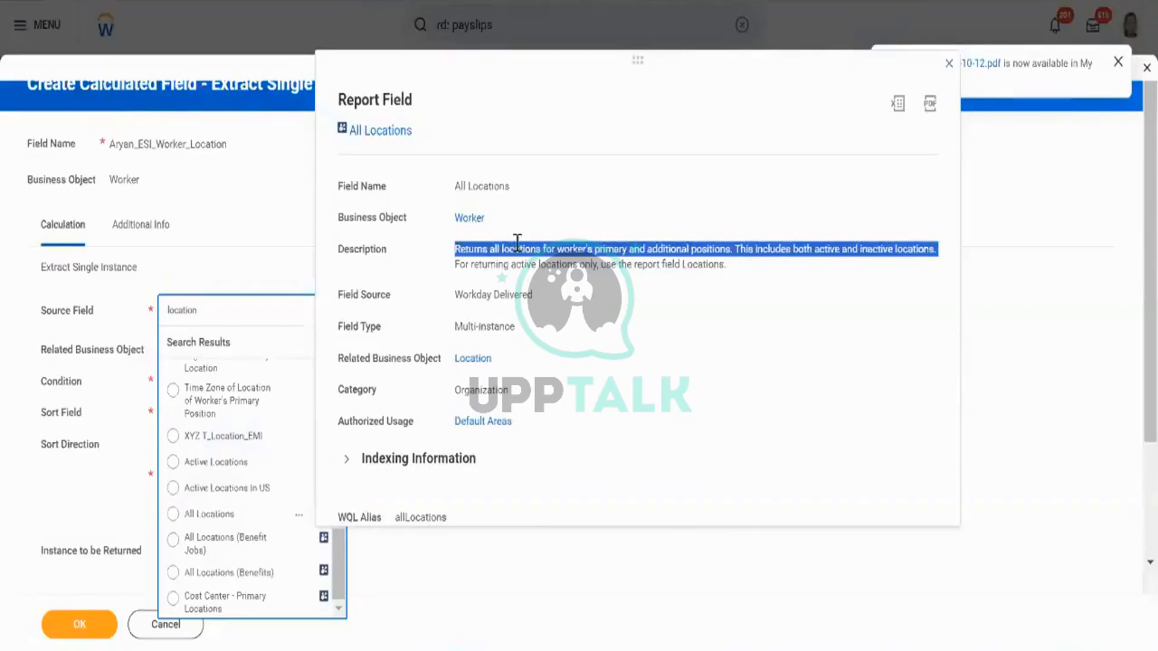
Read the description of the Locations report field and set it as the source field.
scroll(271, 491, up, 3)
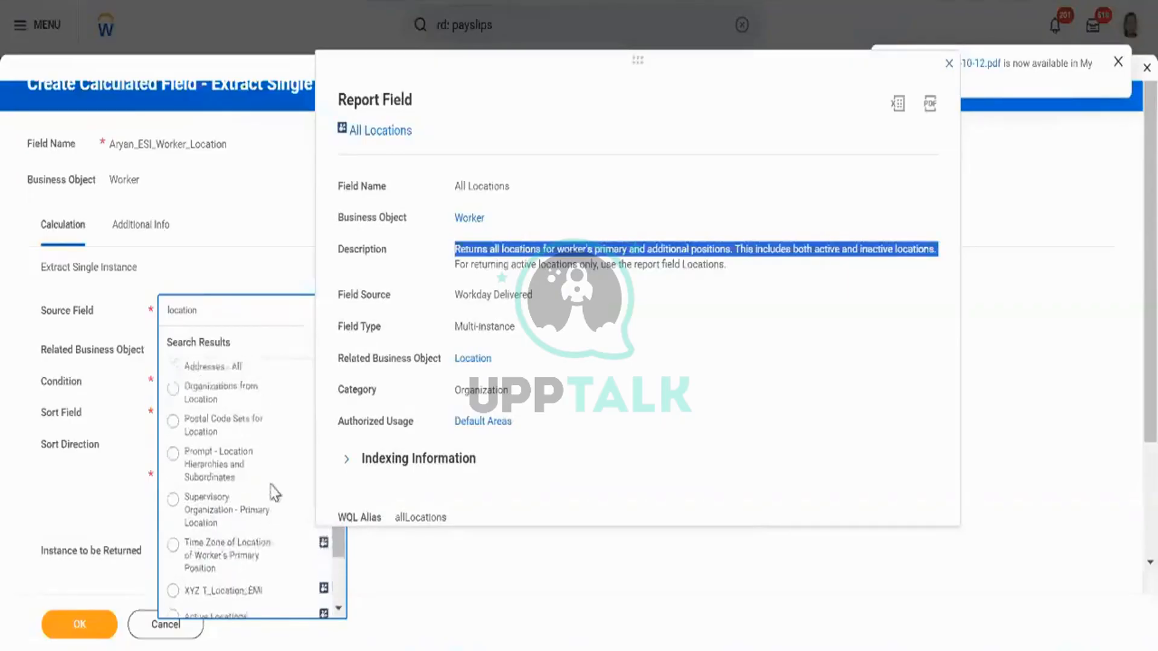
scroll(274, 491, up, 3)
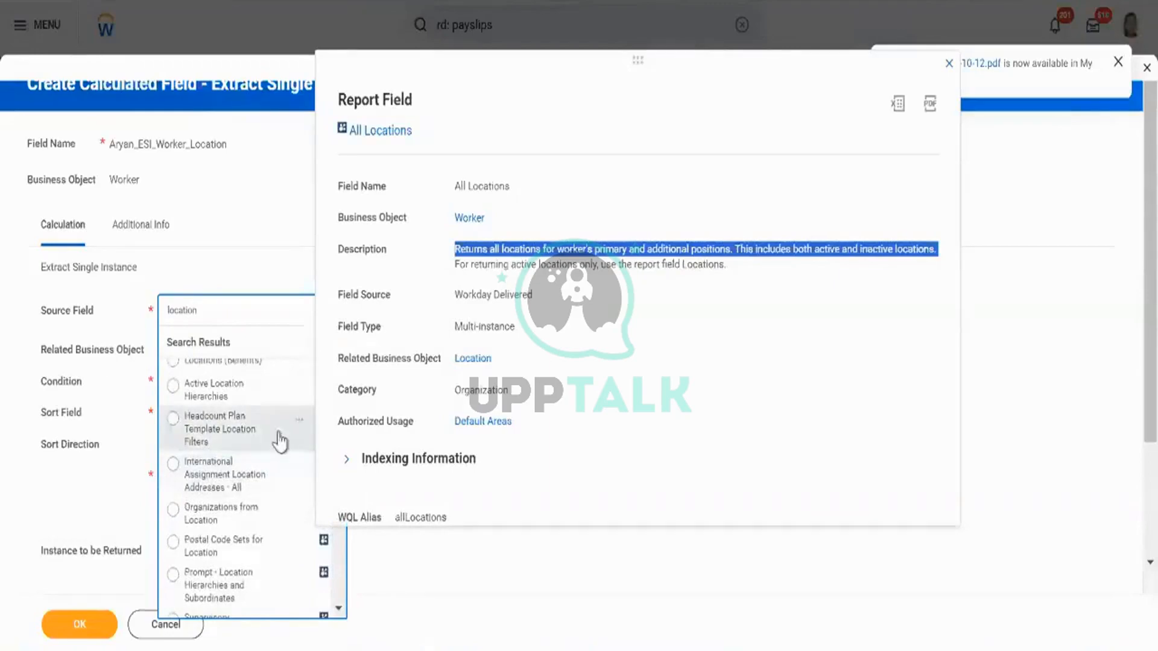
scroll(279, 441, up, 3)
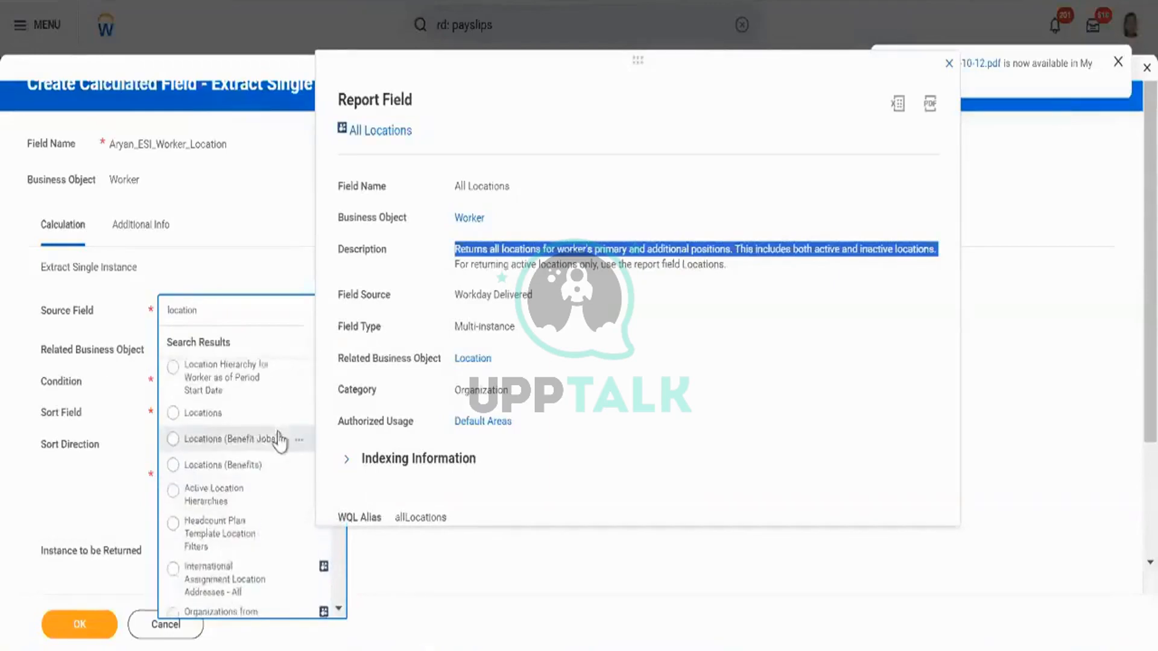
click(300, 418)
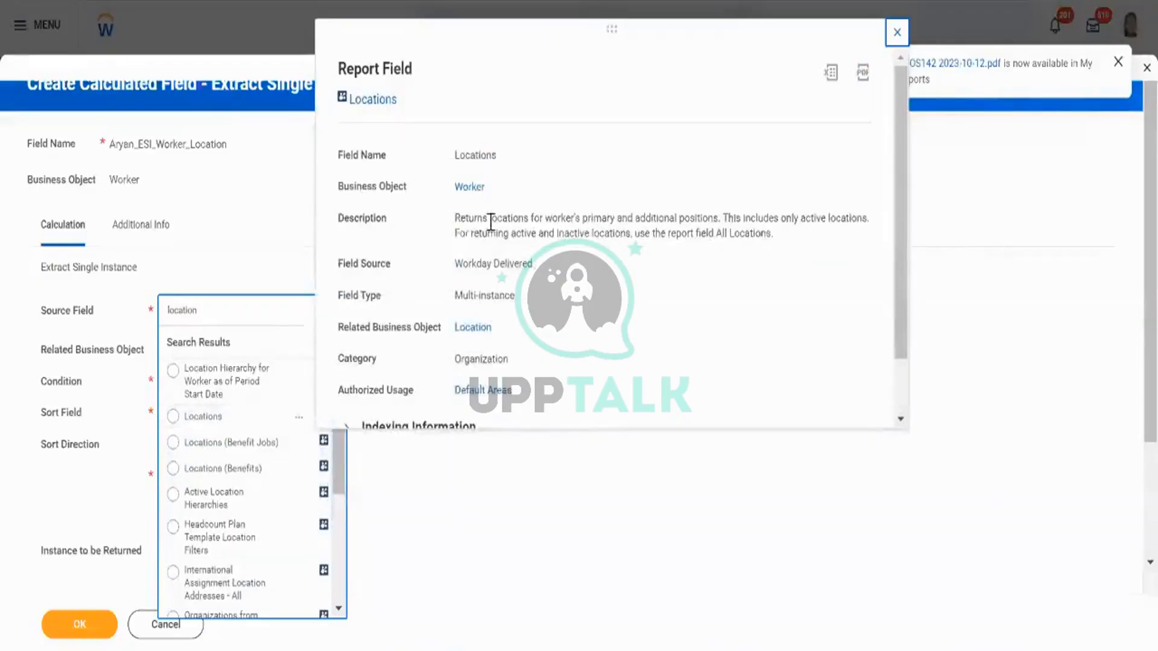
drag(455, 218, 462, 218)
drag(553, 236, 805, 242)
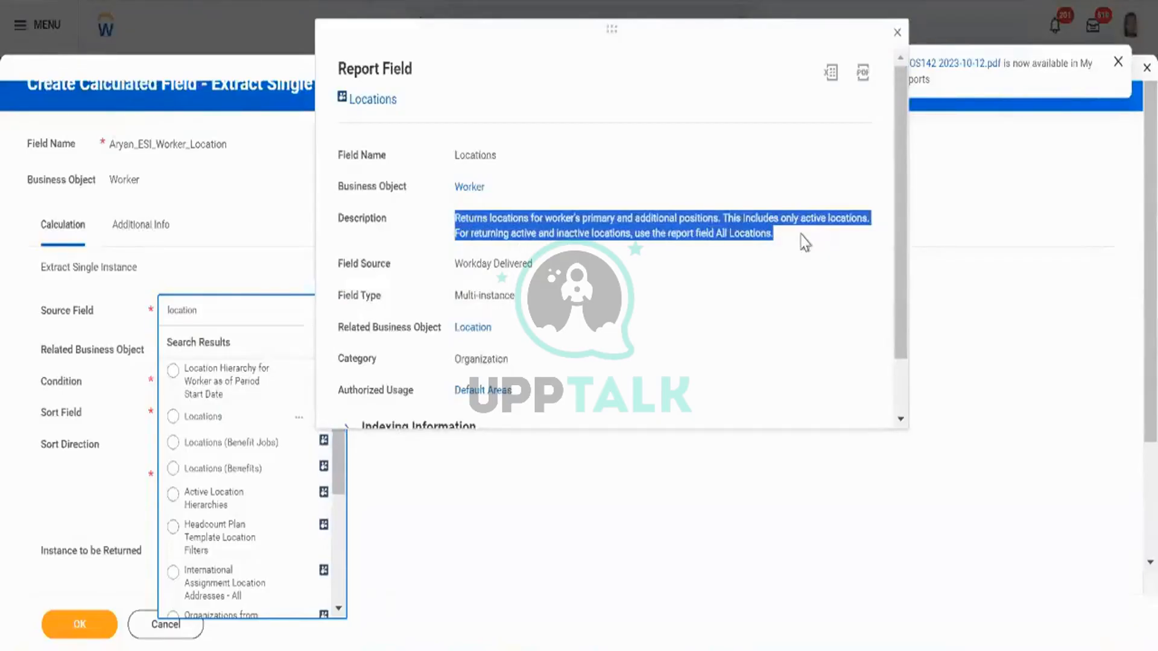
click(227, 423)
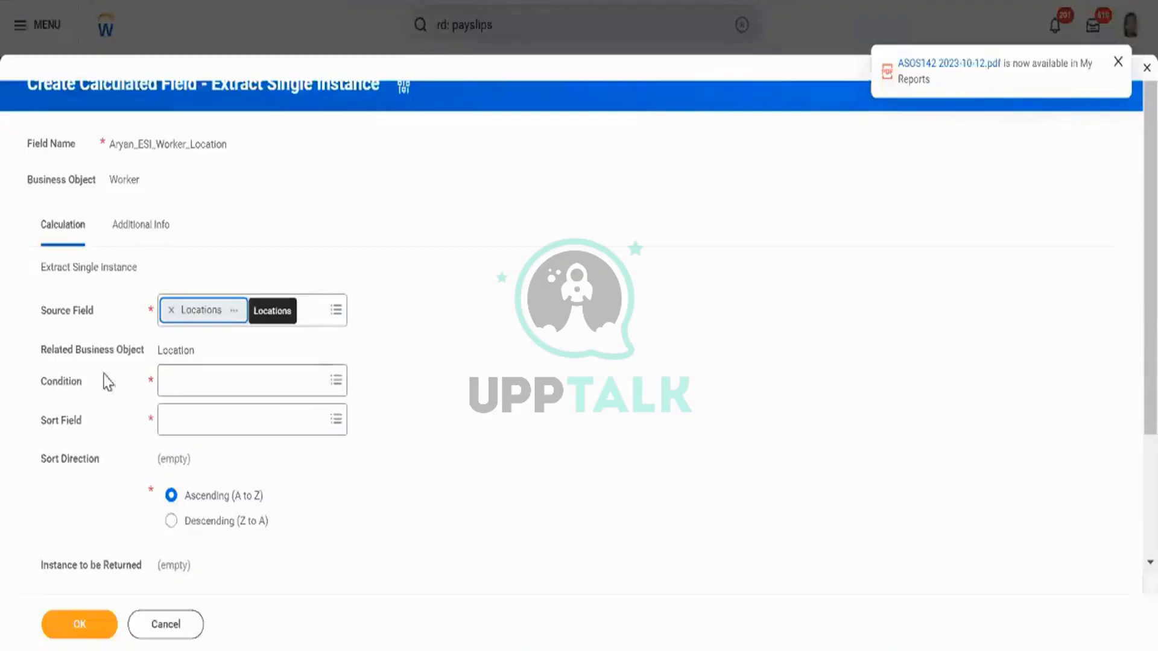
click(227, 393)
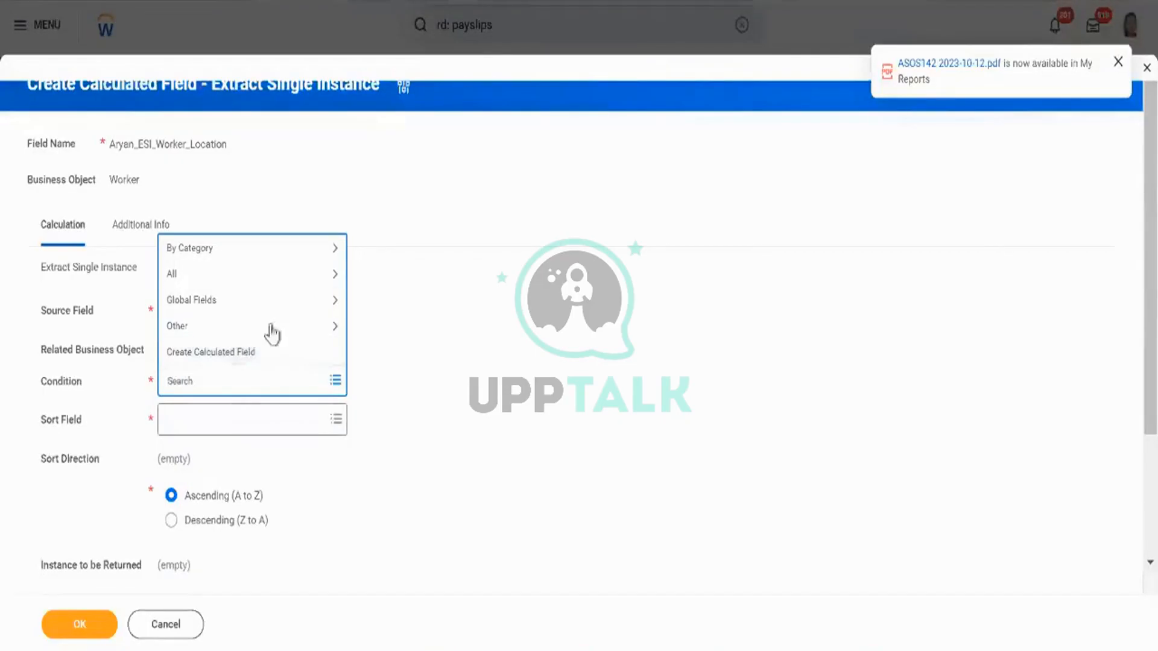
click(243, 353)
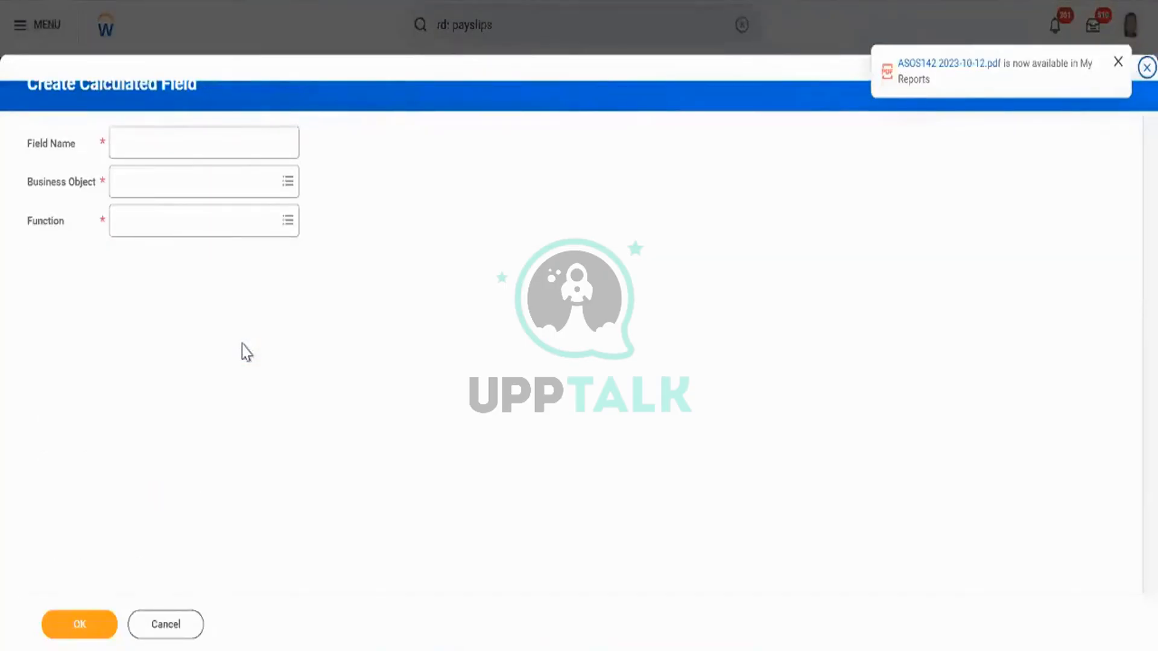
click(187, 624)
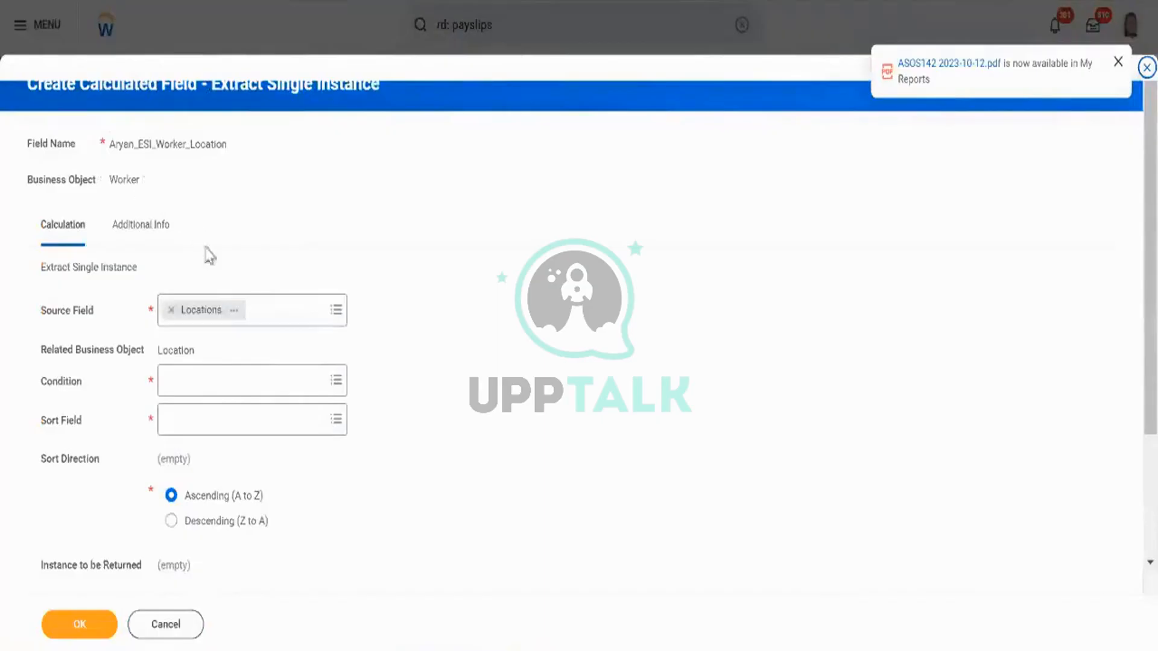
Review the description of the selected Locations source field.
click(235, 312)
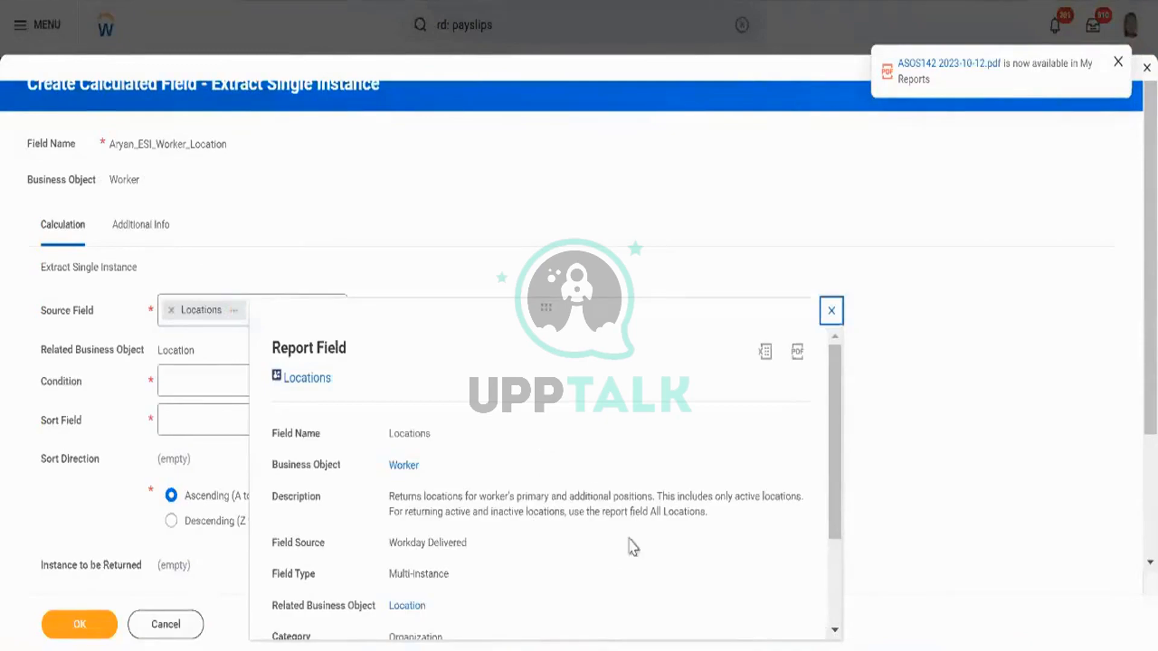
triple_click(544, 498)
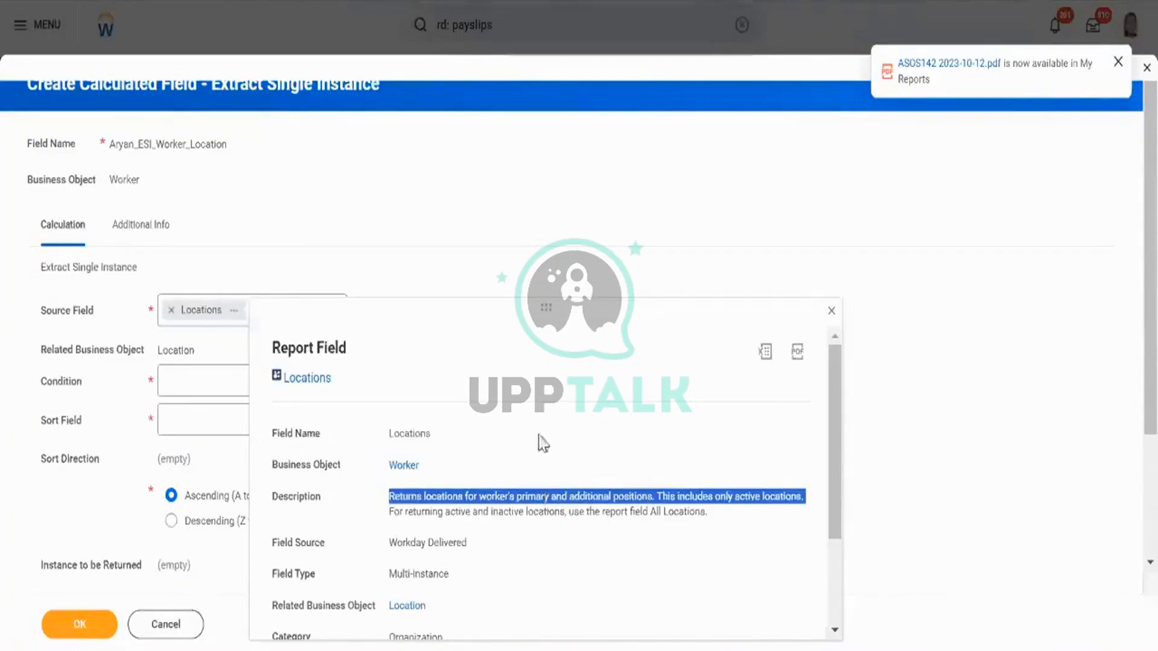
Start a new calculated field for the condition and name it with the creator's first name followed by _TF_Primary_Location.
click(221, 380)
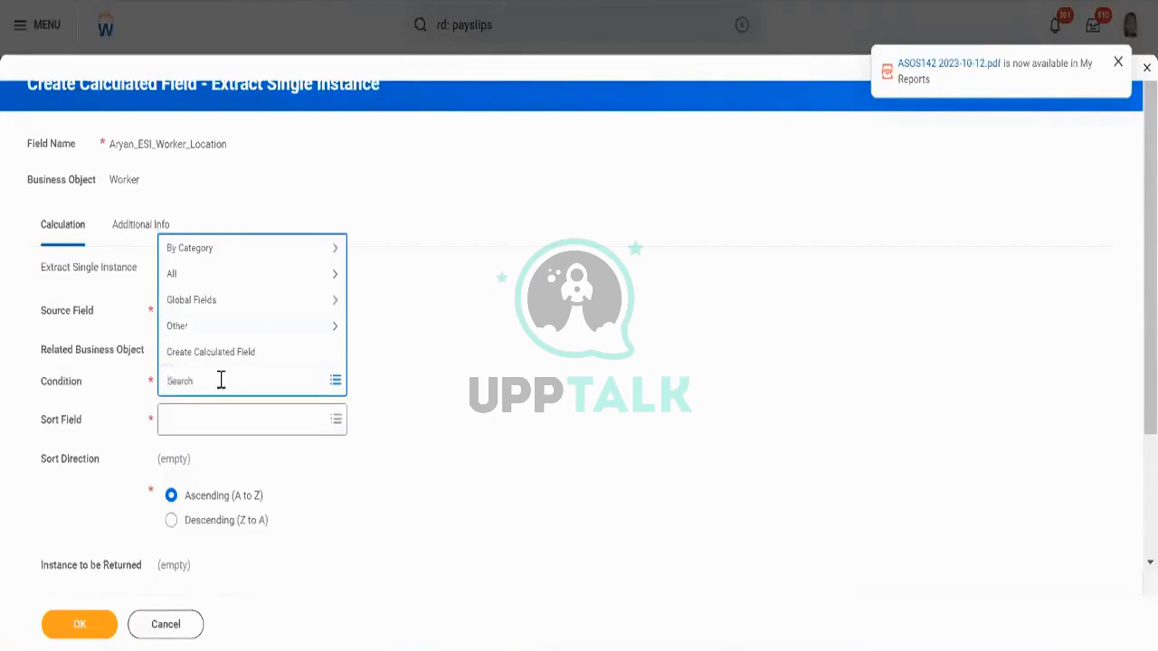
click(230, 361)
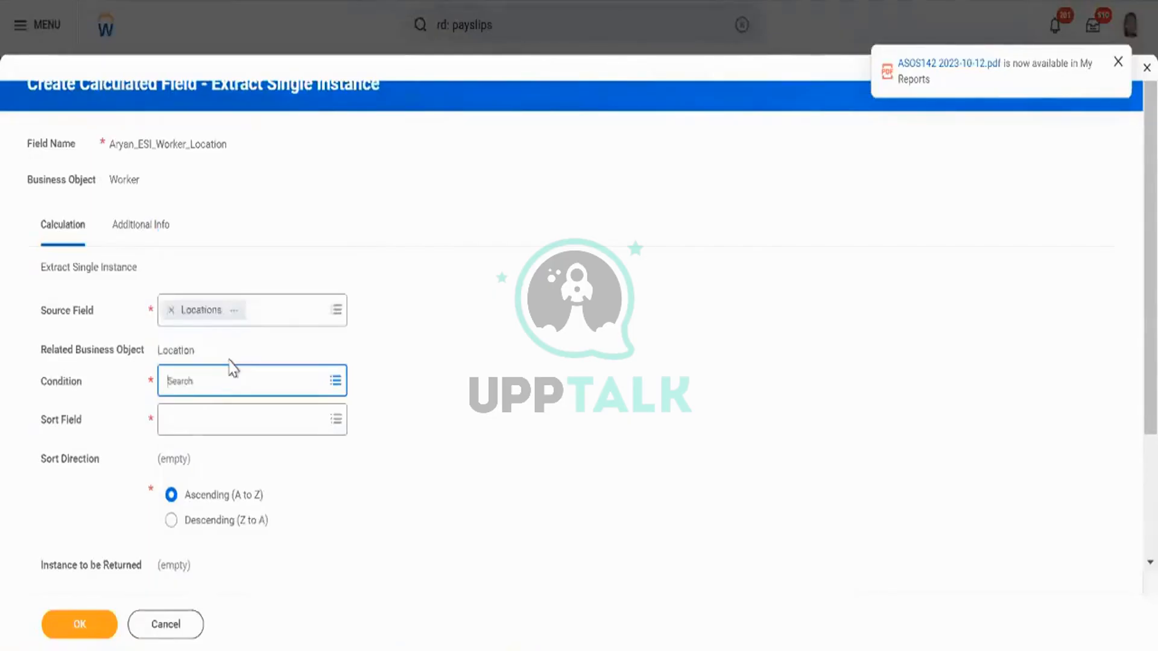
click(221, 135)
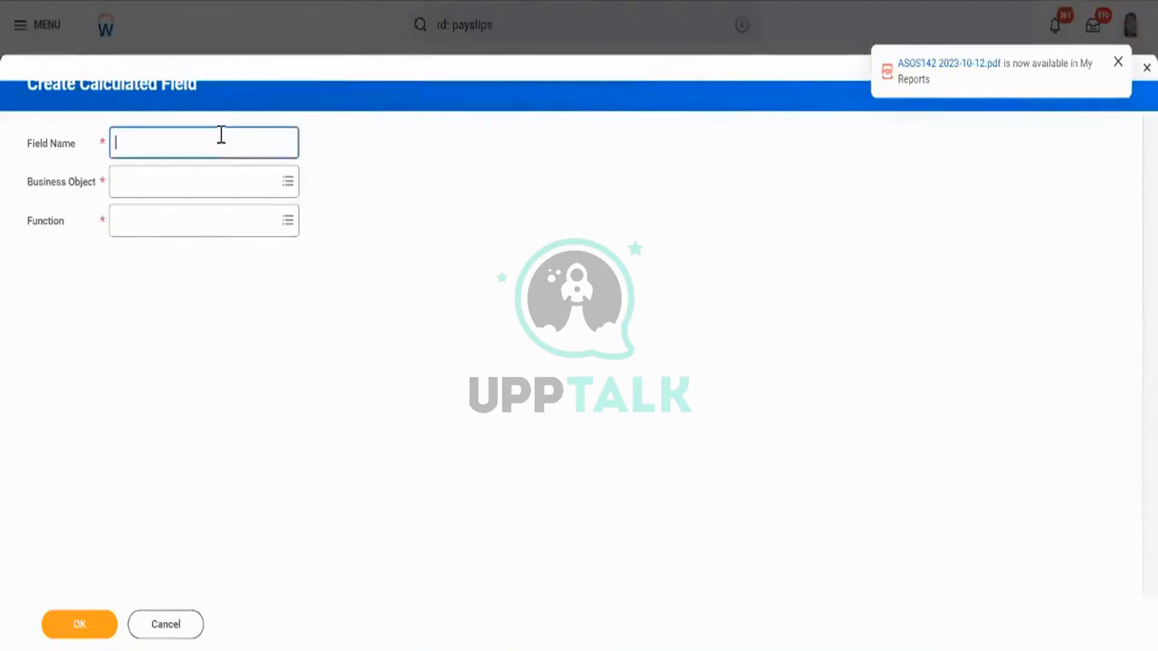
text(Aryan )
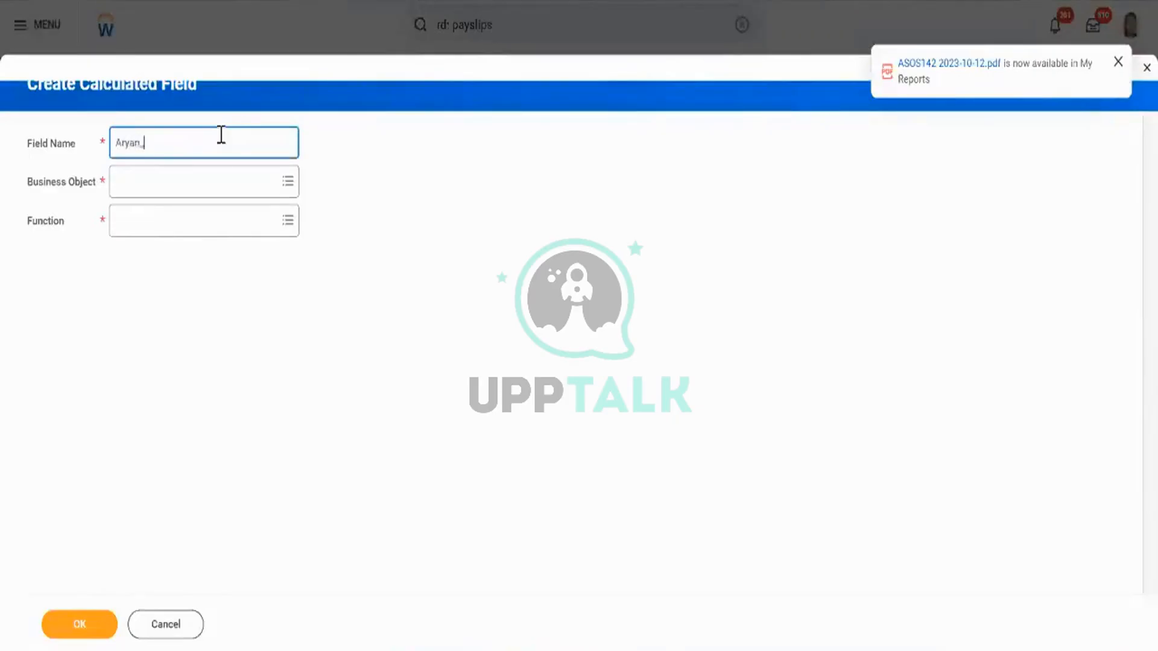
text(TF_Primary_Loc)
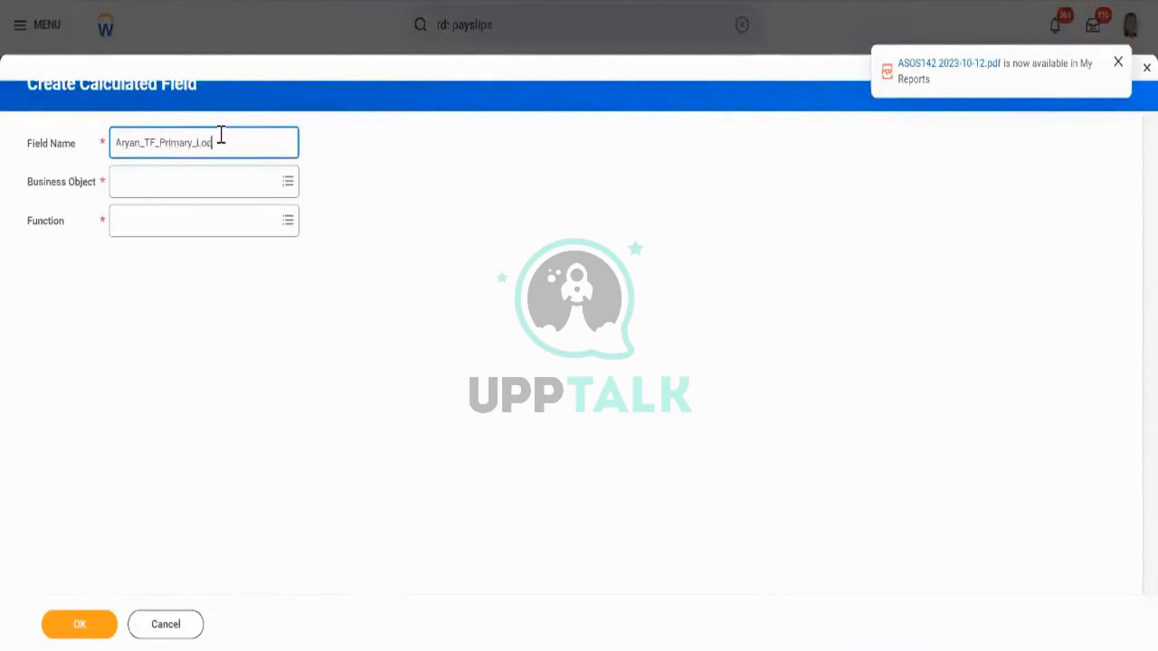
text(ation)
key(Tab)
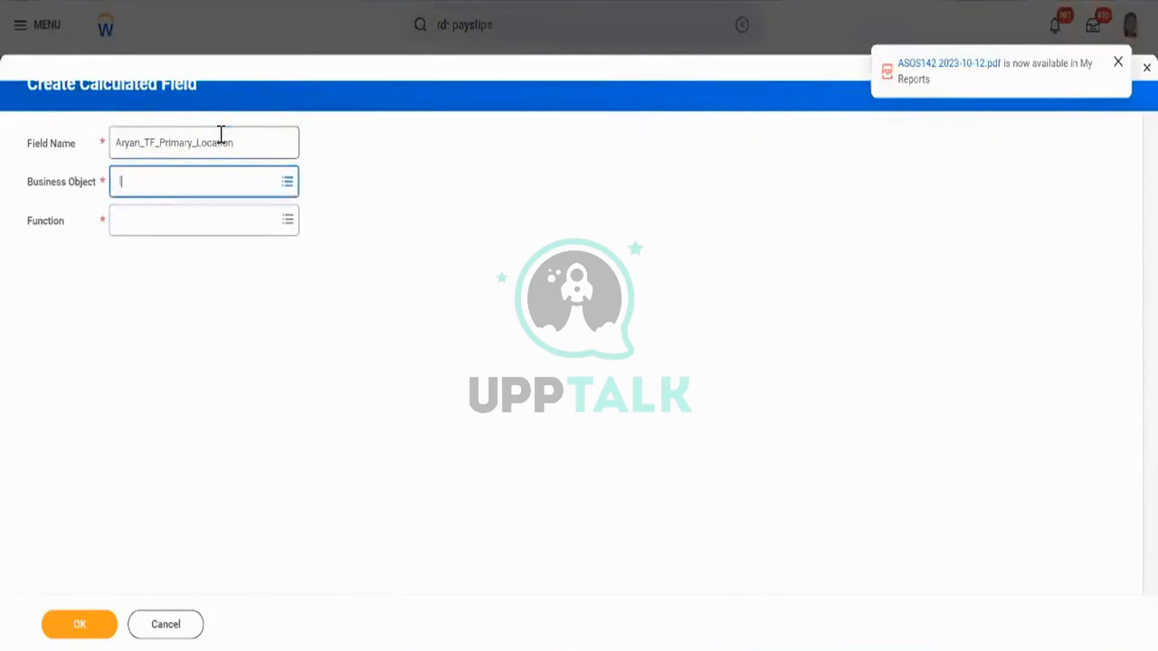
Set the business object to Location and the function to True/False Condition, and proceed to the calculation setup.
text(location)
key(Return)
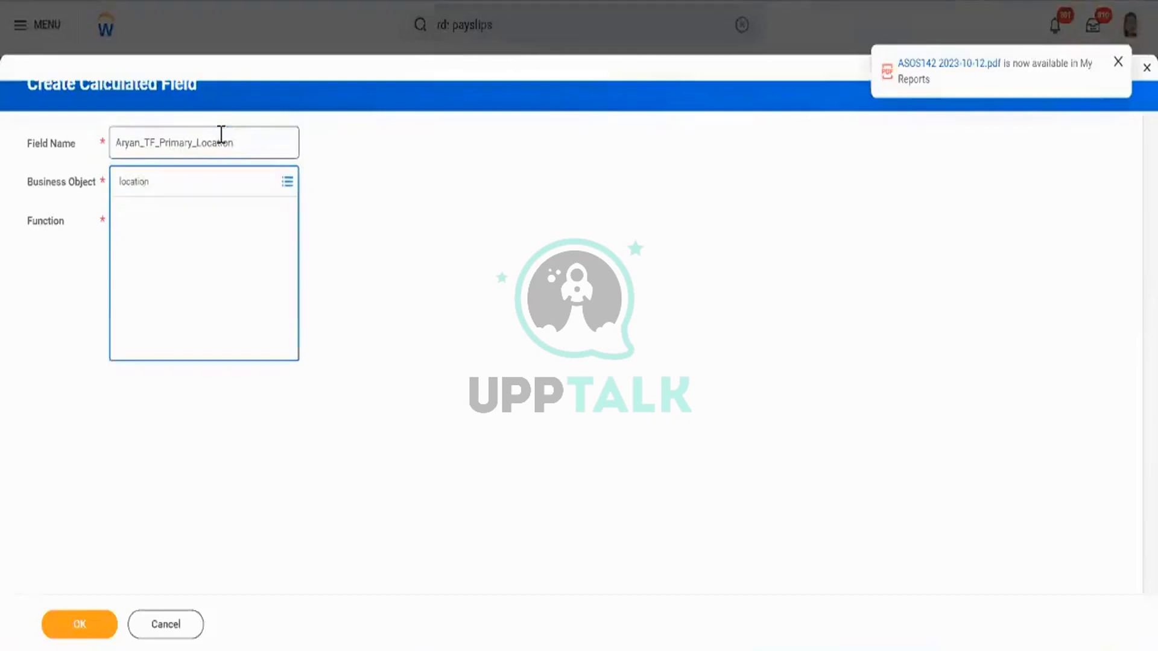
key(Return)
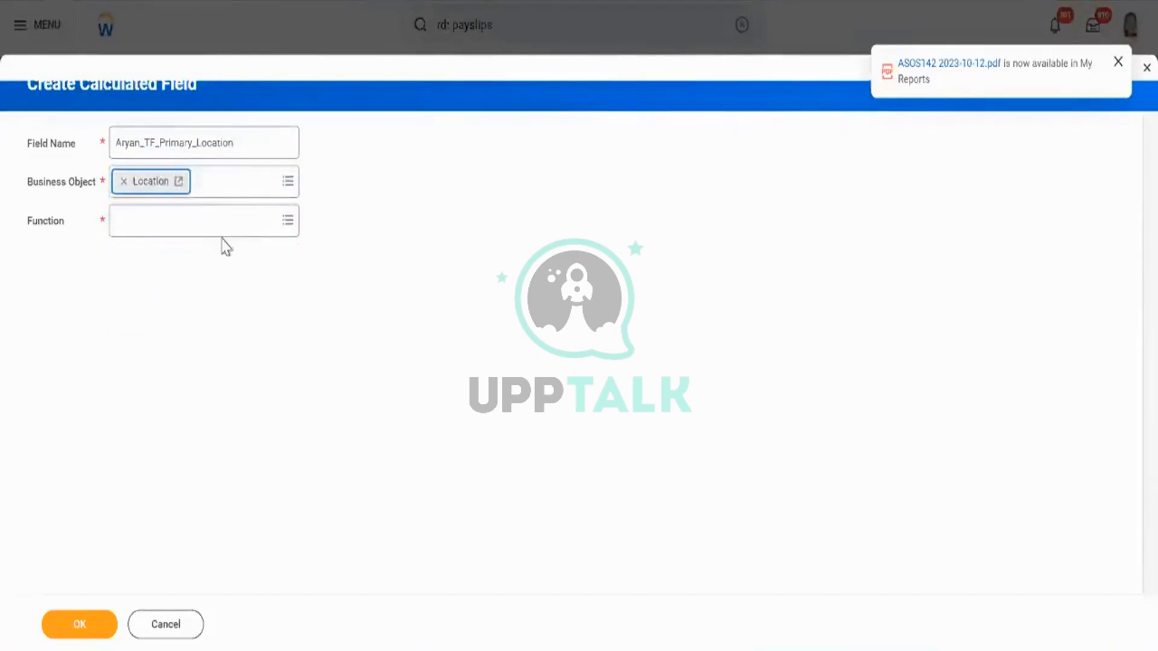
click(235, 224)
text(tru)
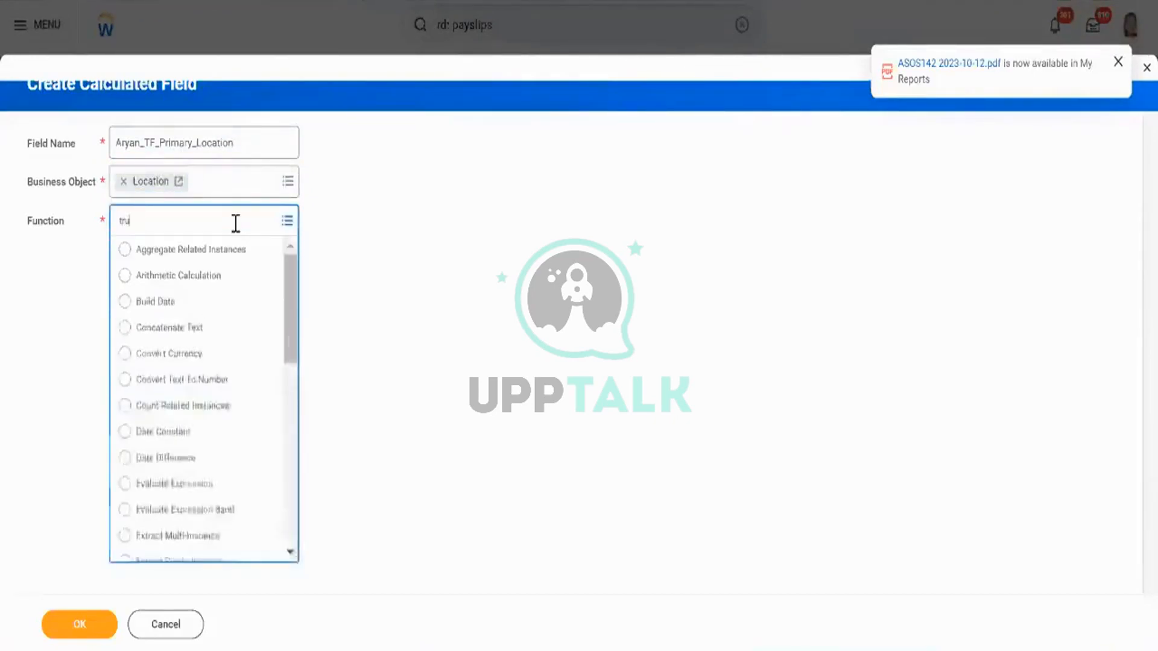
key(Return)
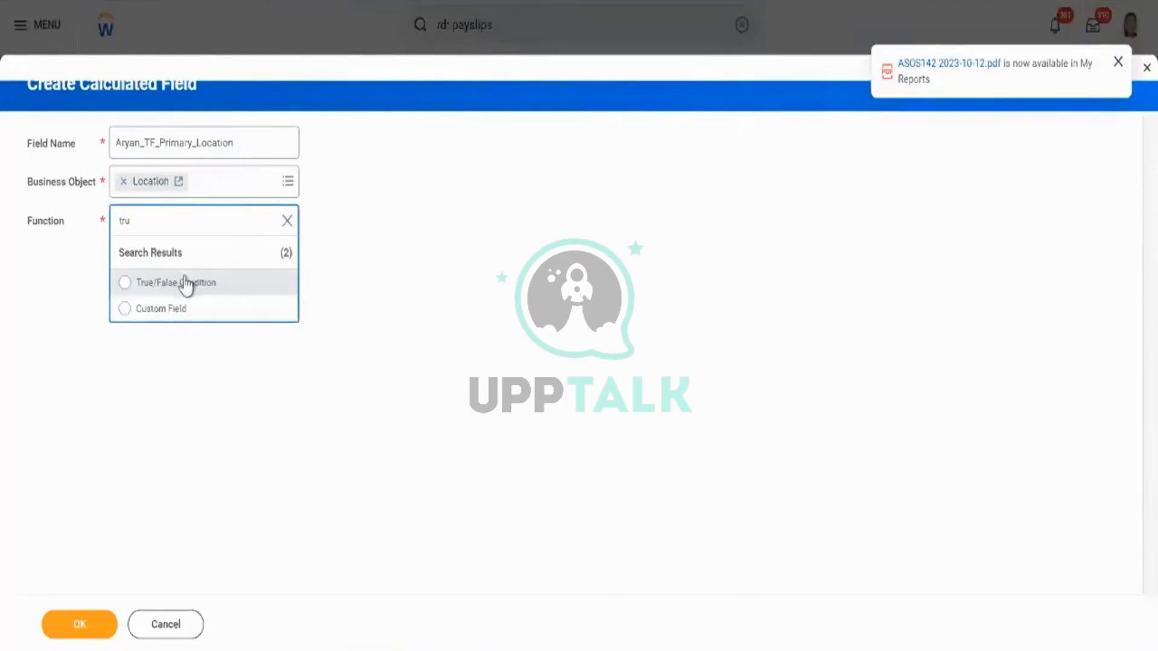
click(186, 284)
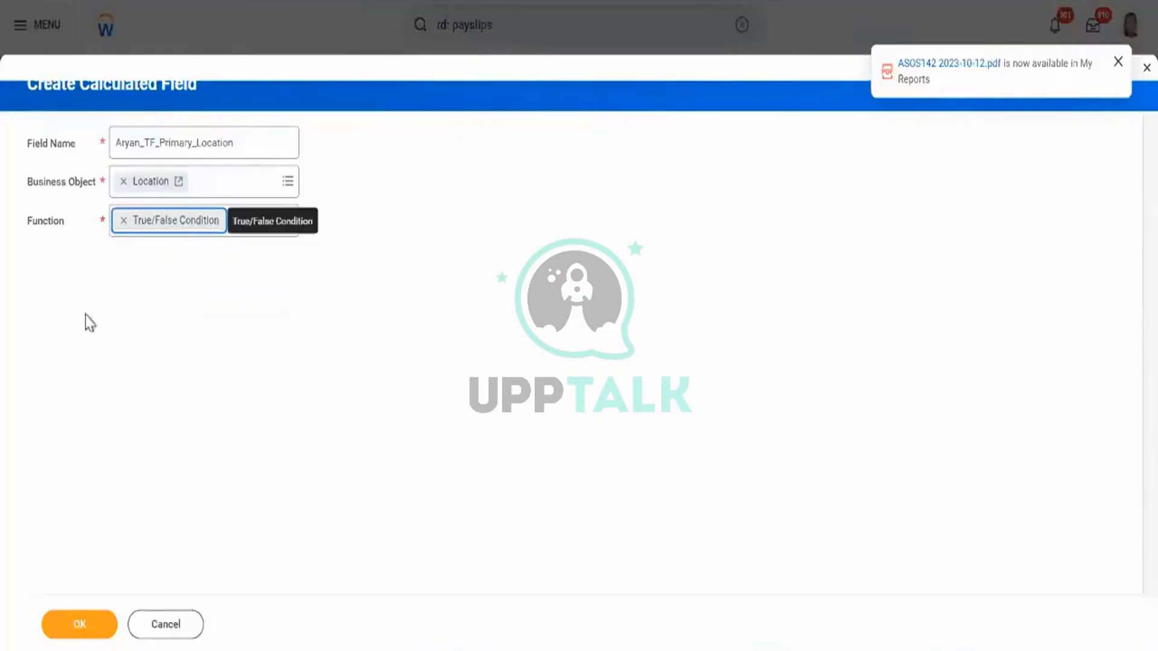
click(80, 625)
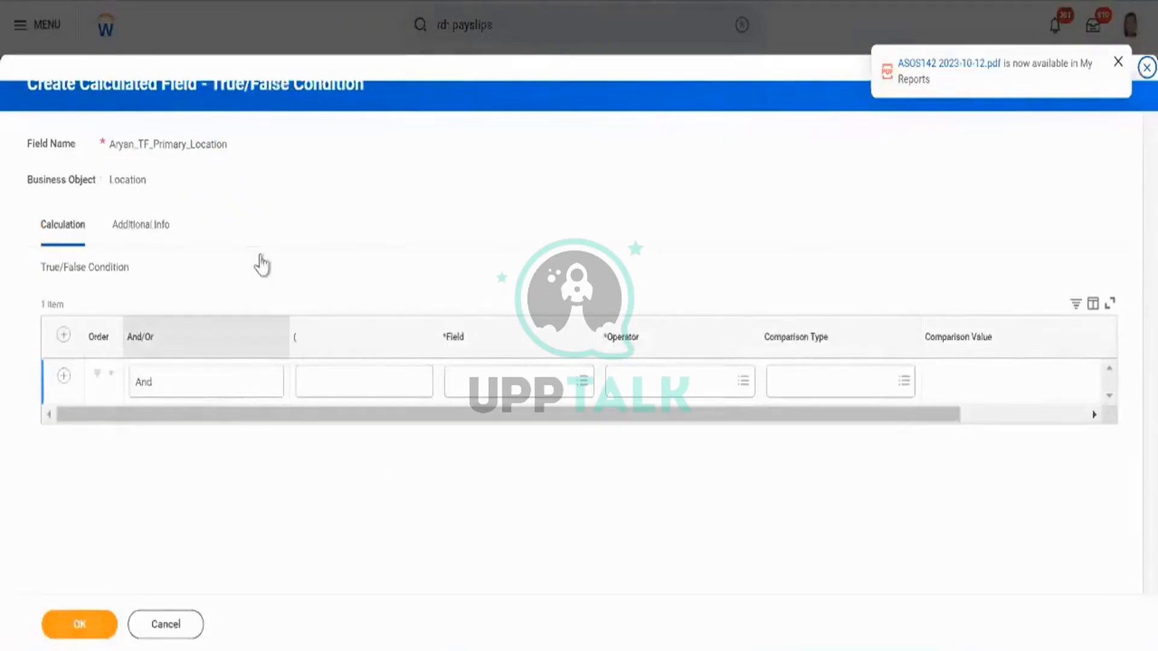
Set the condition's field to Location Type and read its report field description.
click(508, 381)
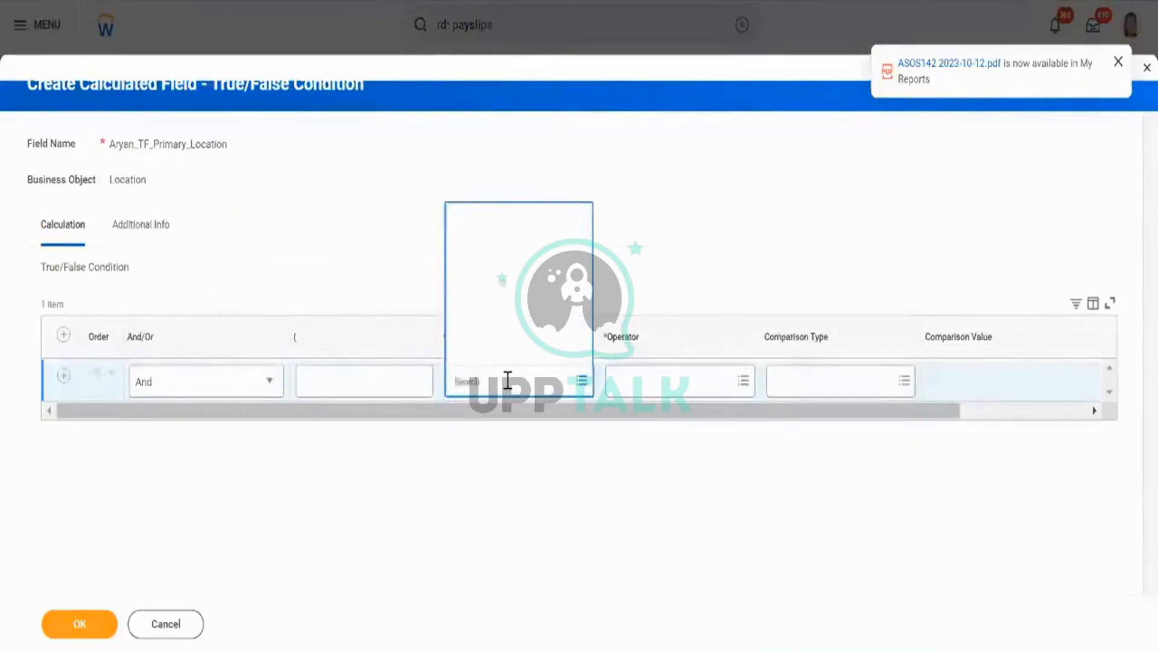
text(location)
key(Return)
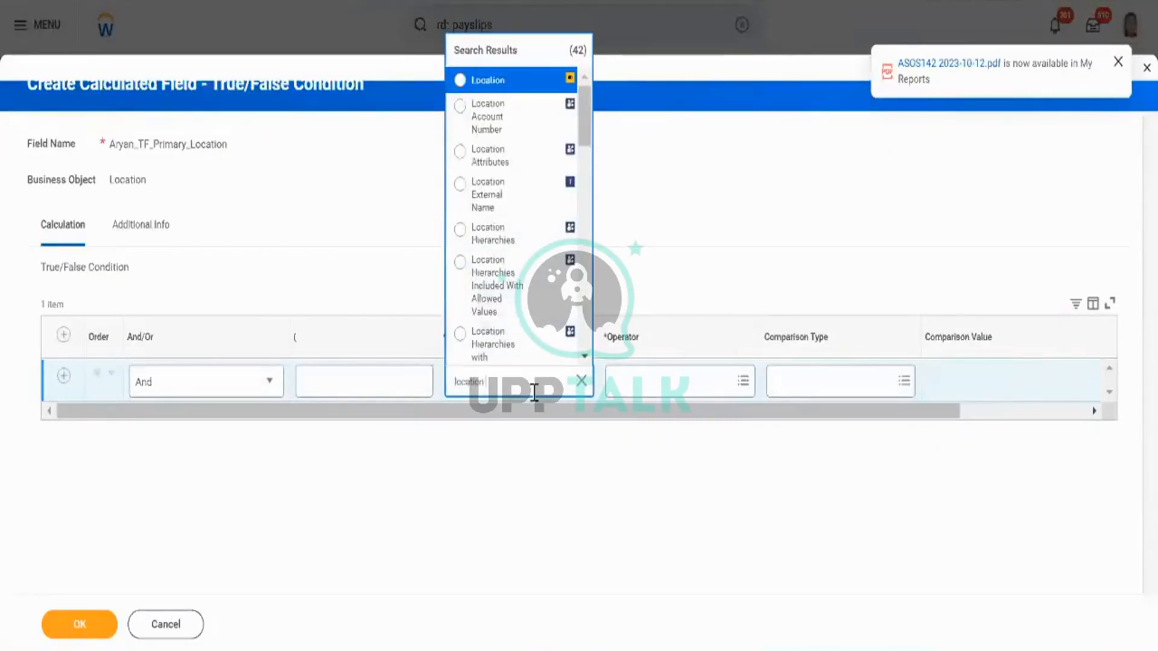
text(type)
key(Return)
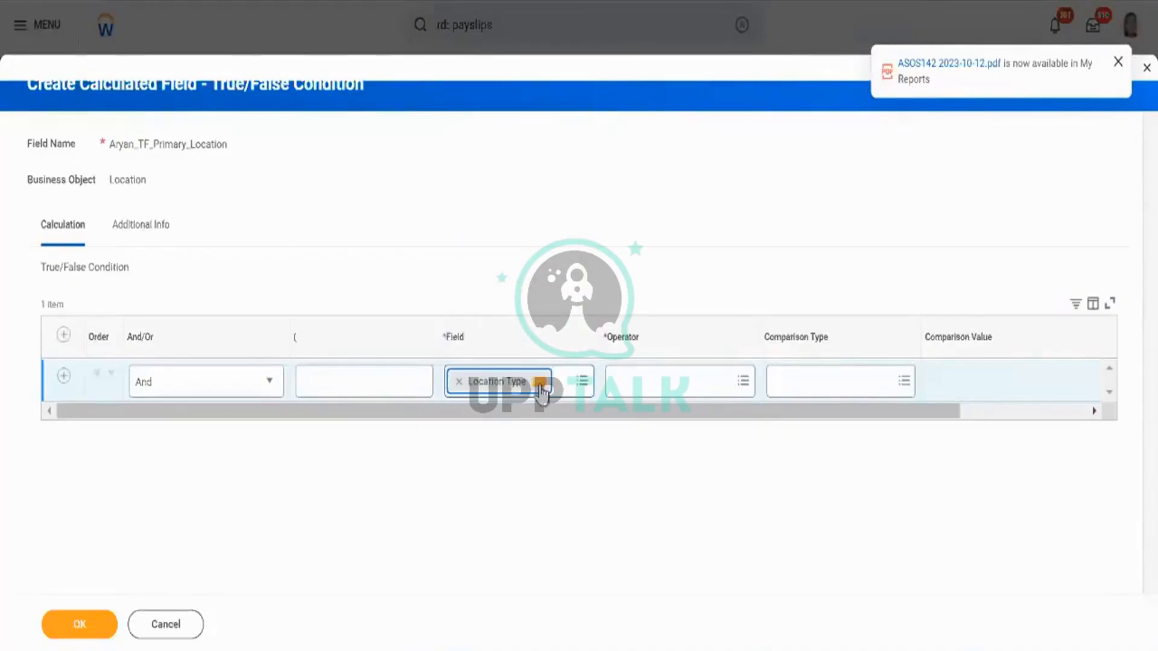
mouse_move(542, 381)
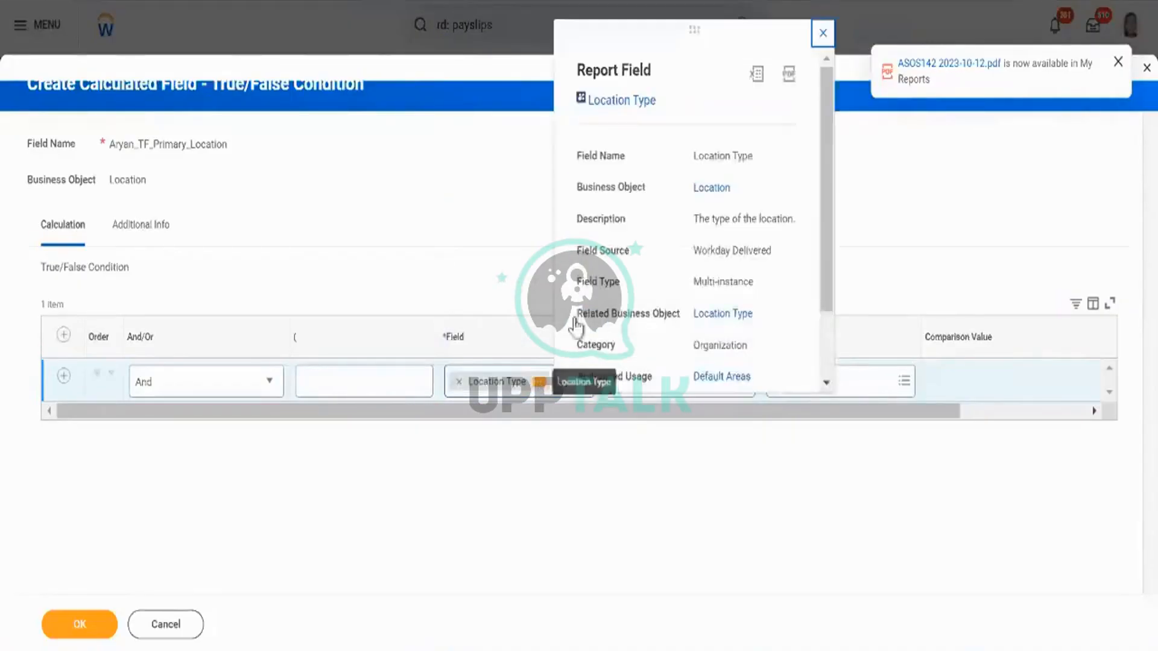
triple_click(702, 219)
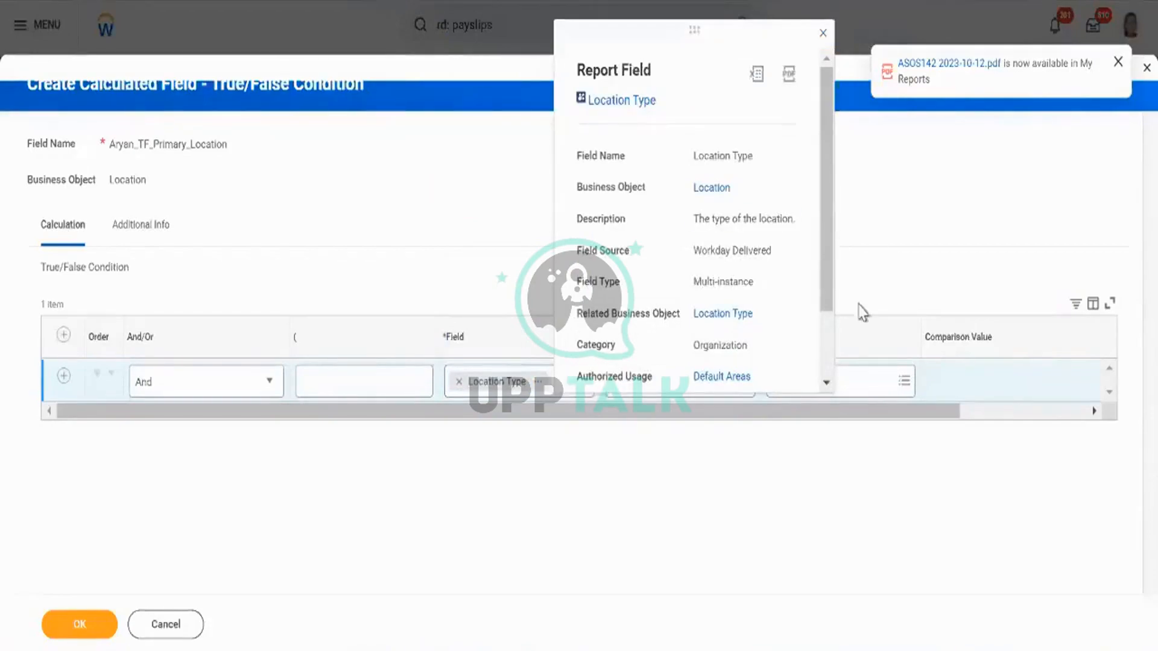
Set the Location Type condition to any in the selection list, with a value specified in this filter, and choose Office as the only comparison value.
click(853, 388)
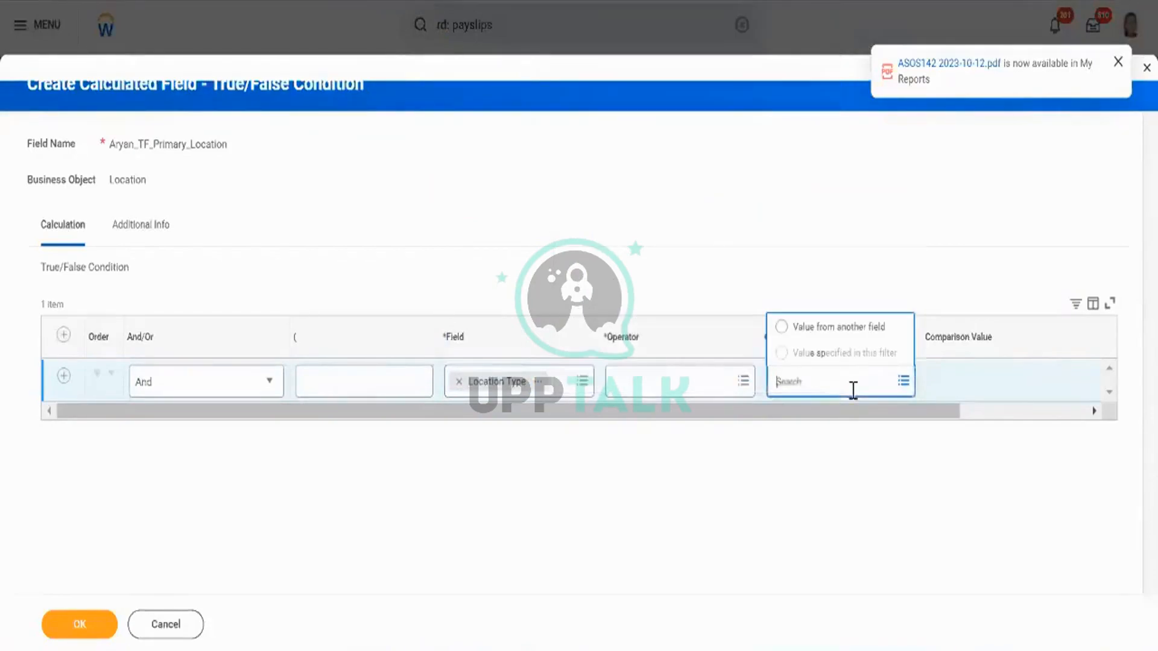
click(701, 367)
click(703, 370)
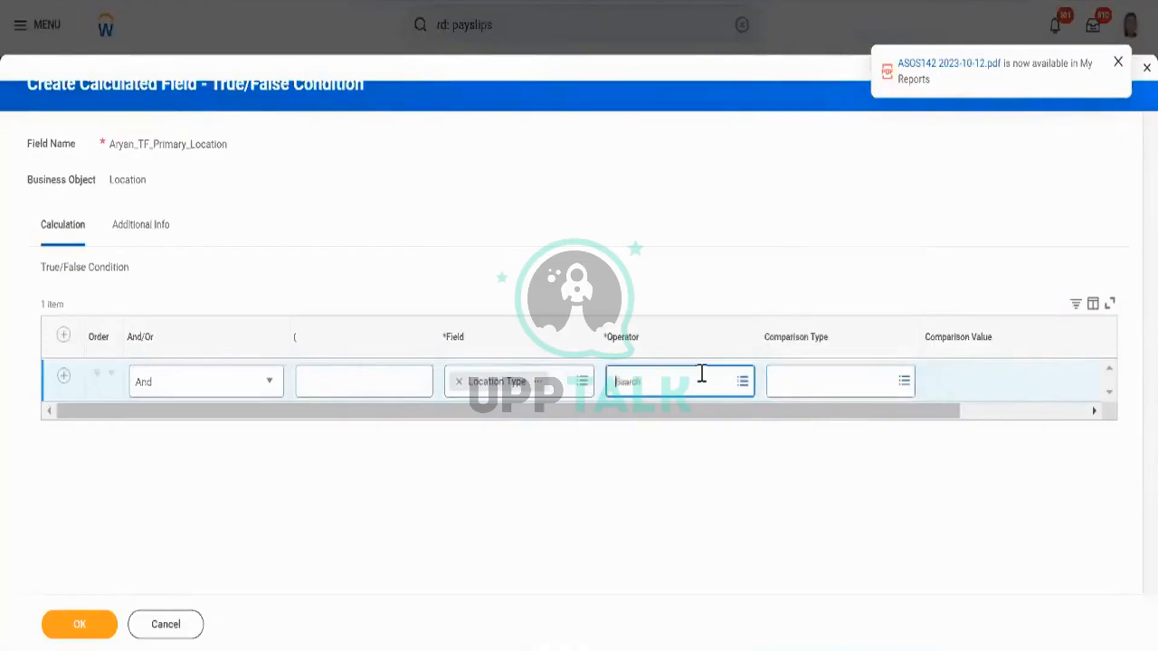
text(in)
key(Return)
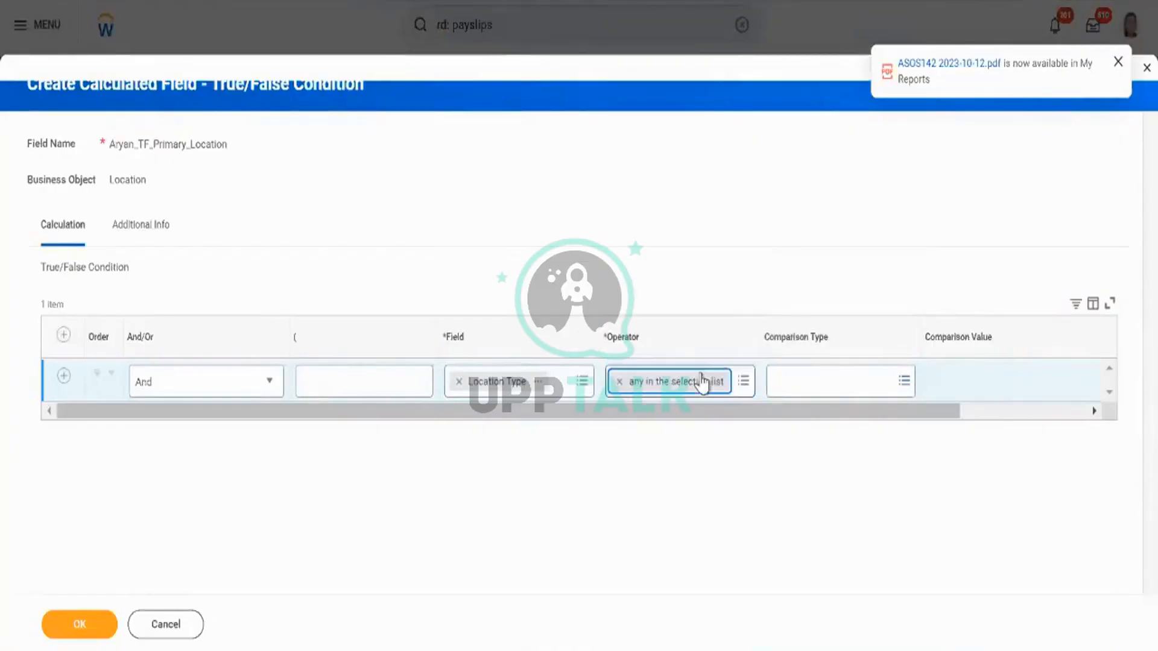
click(772, 389)
click(969, 386)
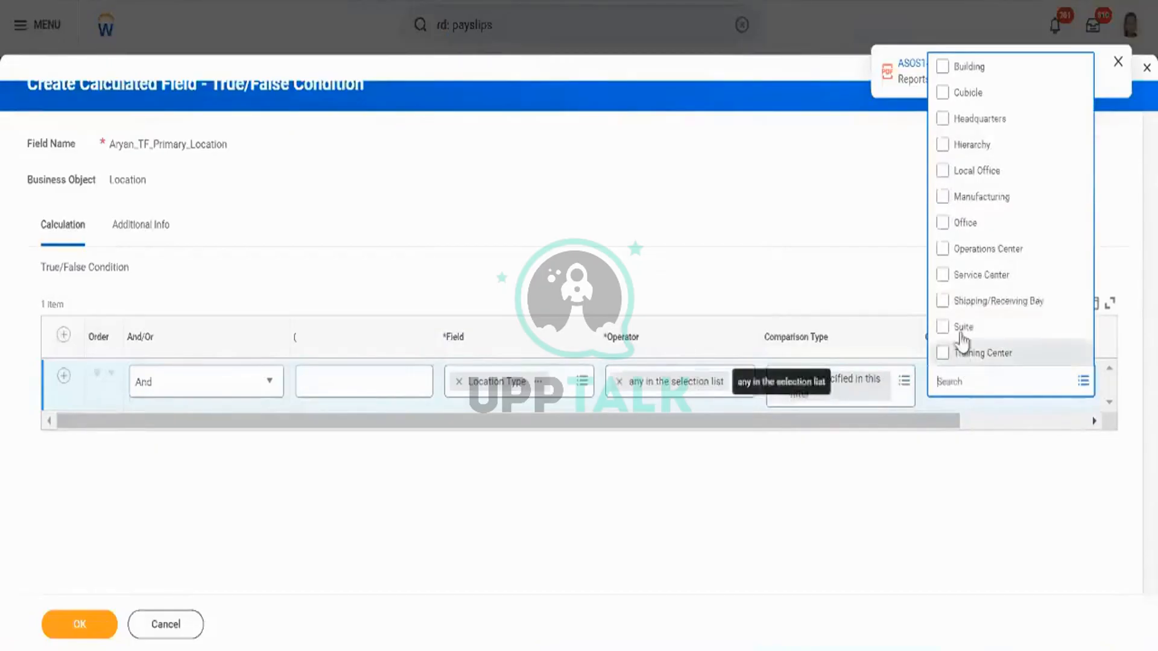
click(948, 177)
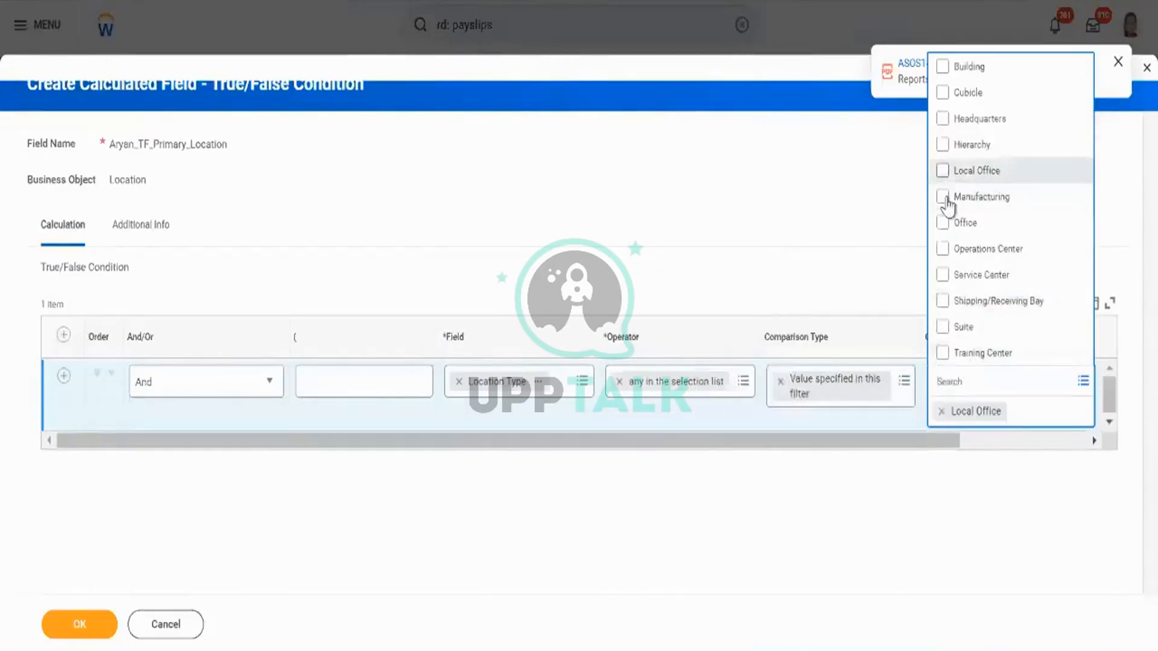
click(944, 224)
click(944, 175)
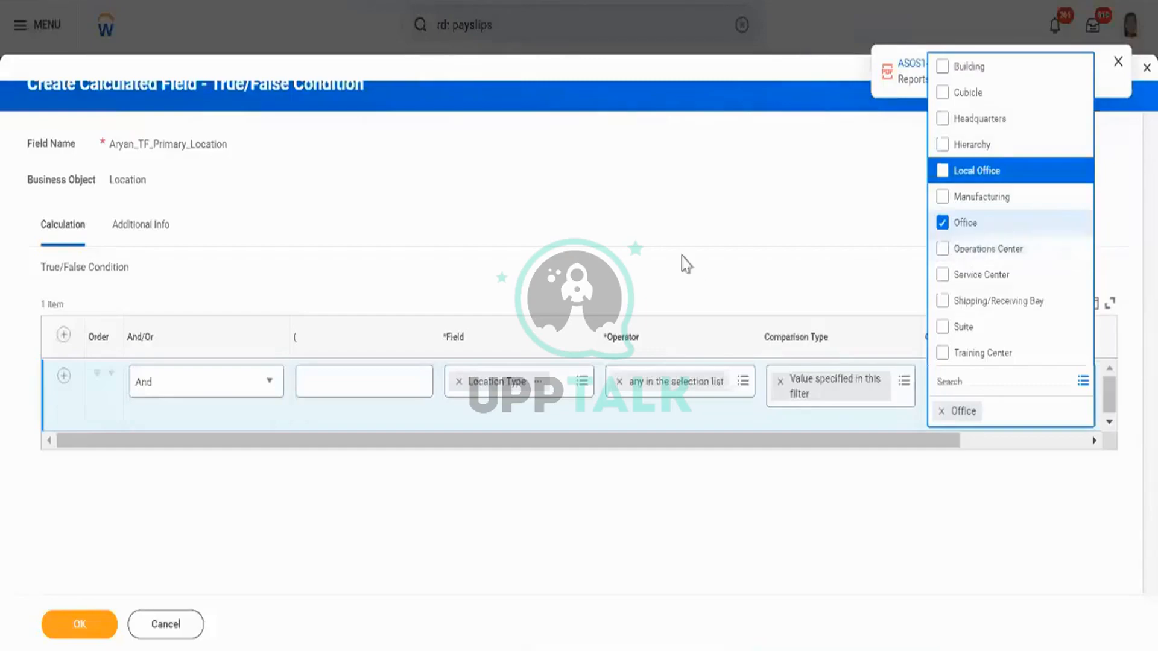
Search the condition's field choices for "type", keep Location Type, and save the True/False Condition field.
click(584, 380)
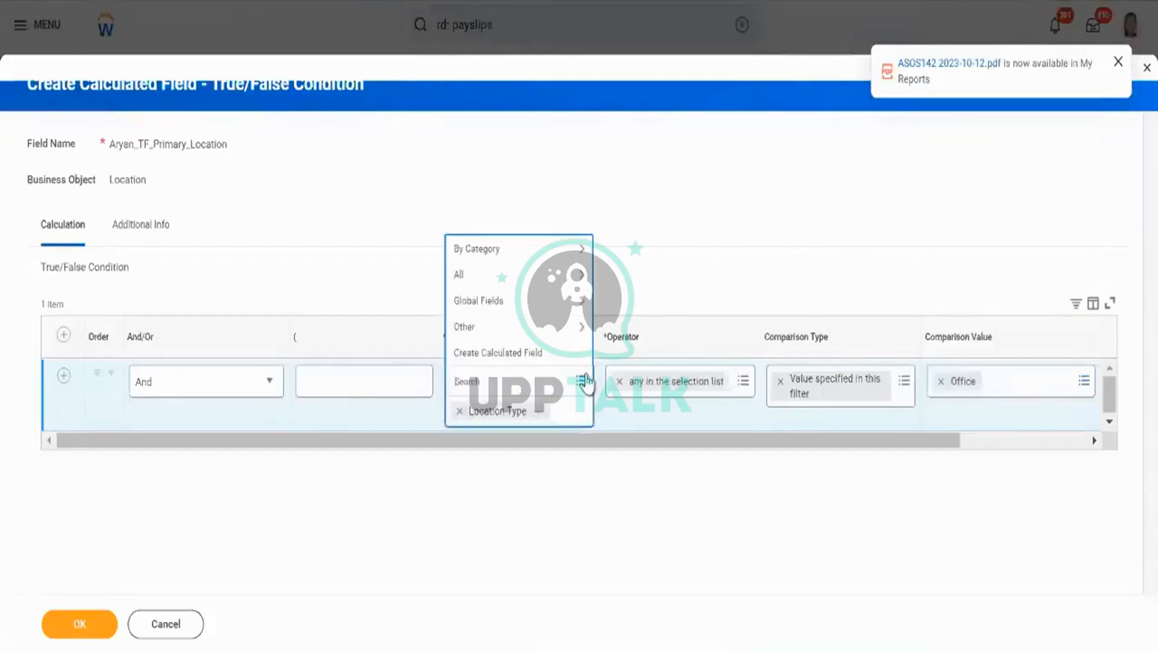
text(type)
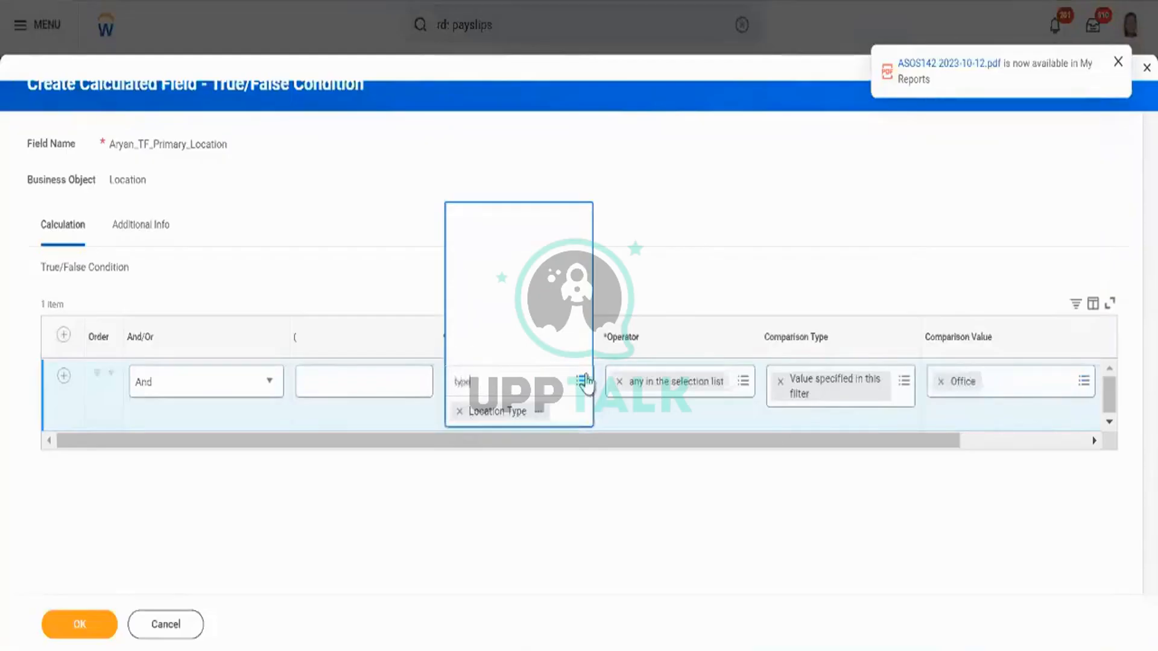
key(Return)
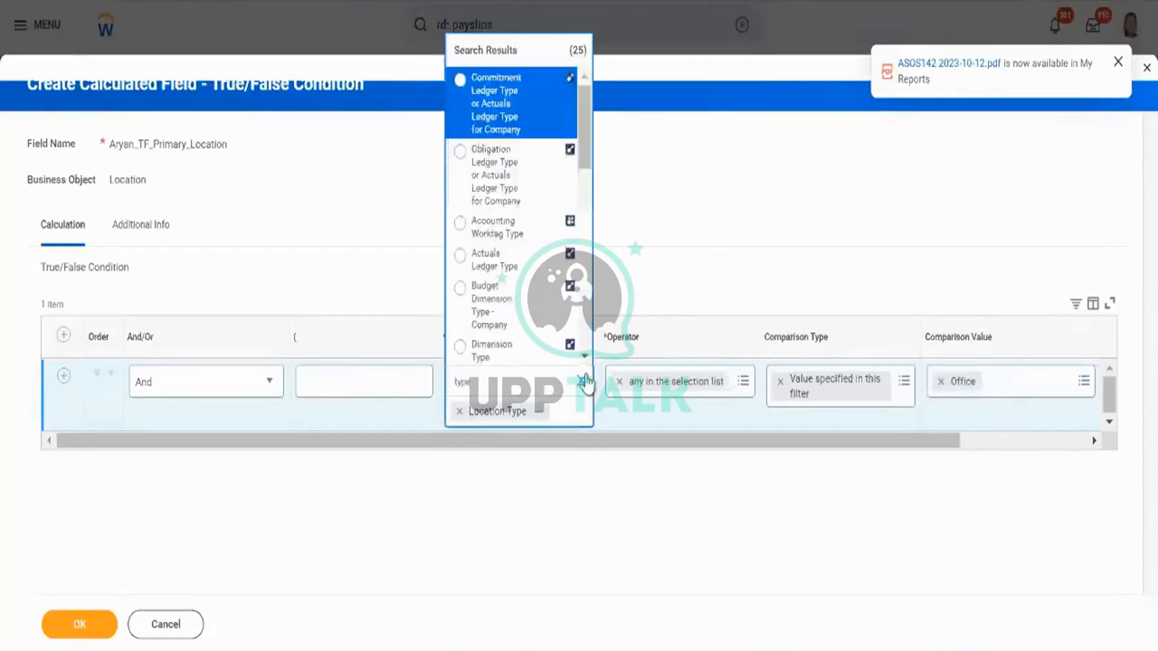
click(654, 192)
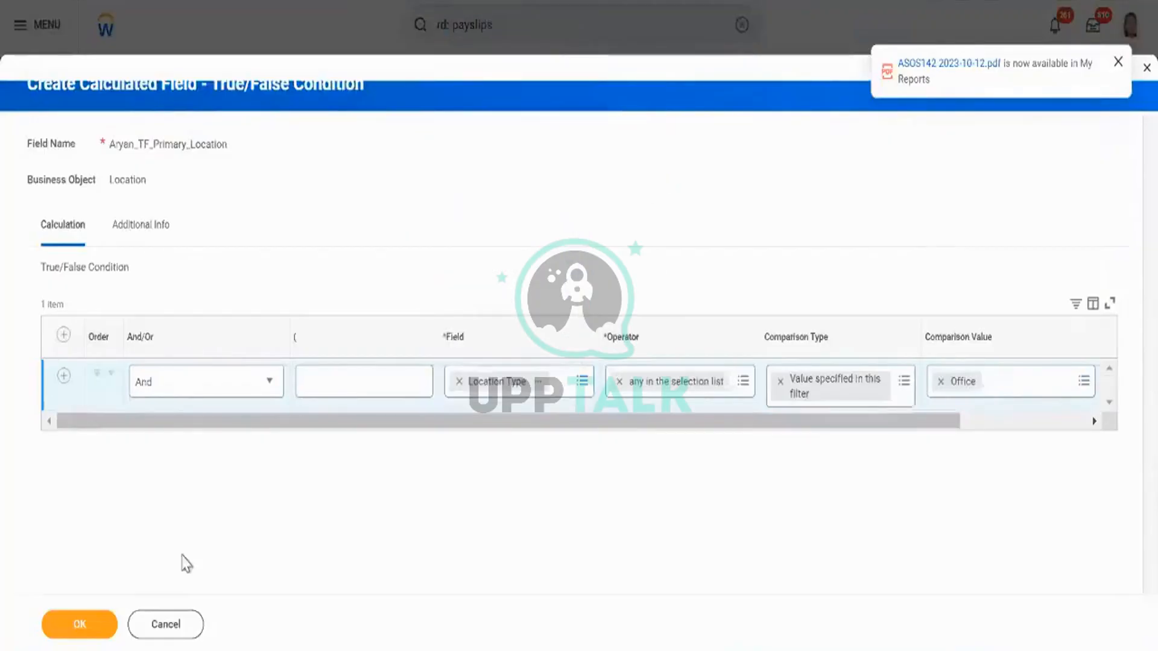
click(105, 639)
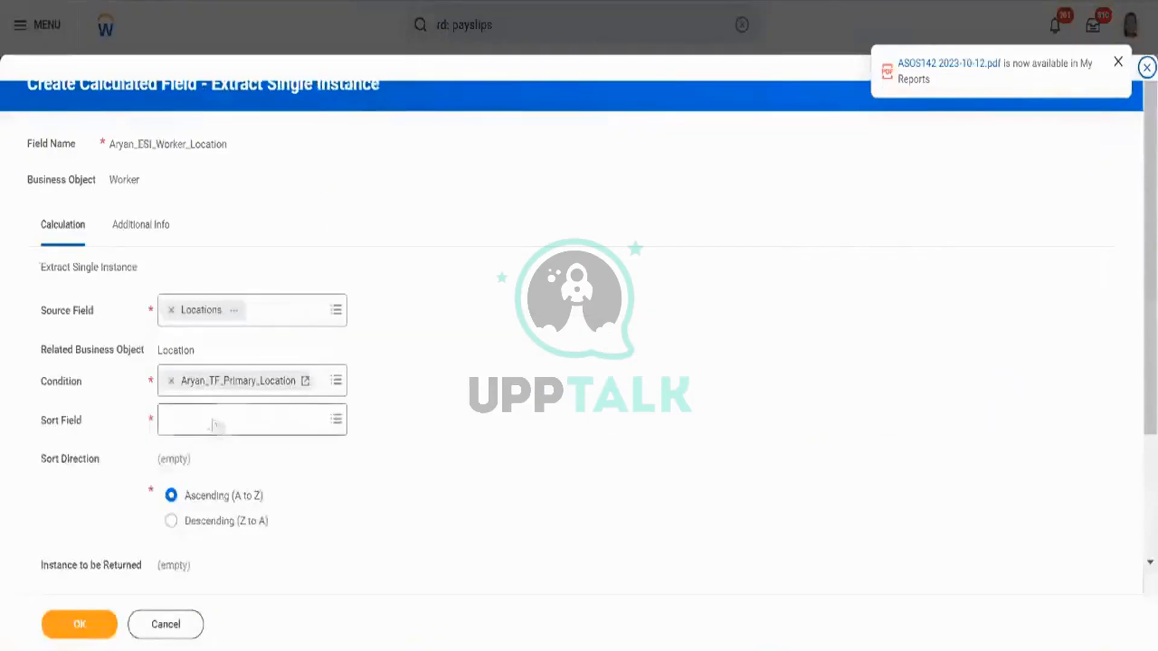
Search the sort fields for "effective", read the Current Effective Date details, and set that field as the sort field in ascending order.
click(299, 419)
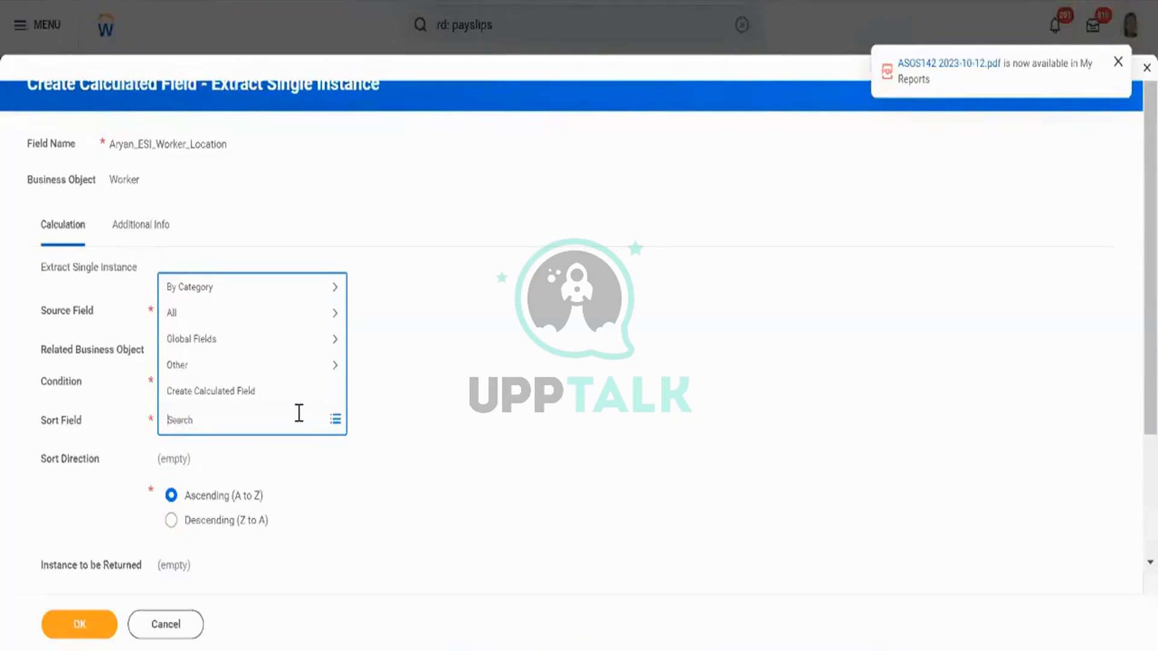
click(78, 426)
double_click(79, 427)
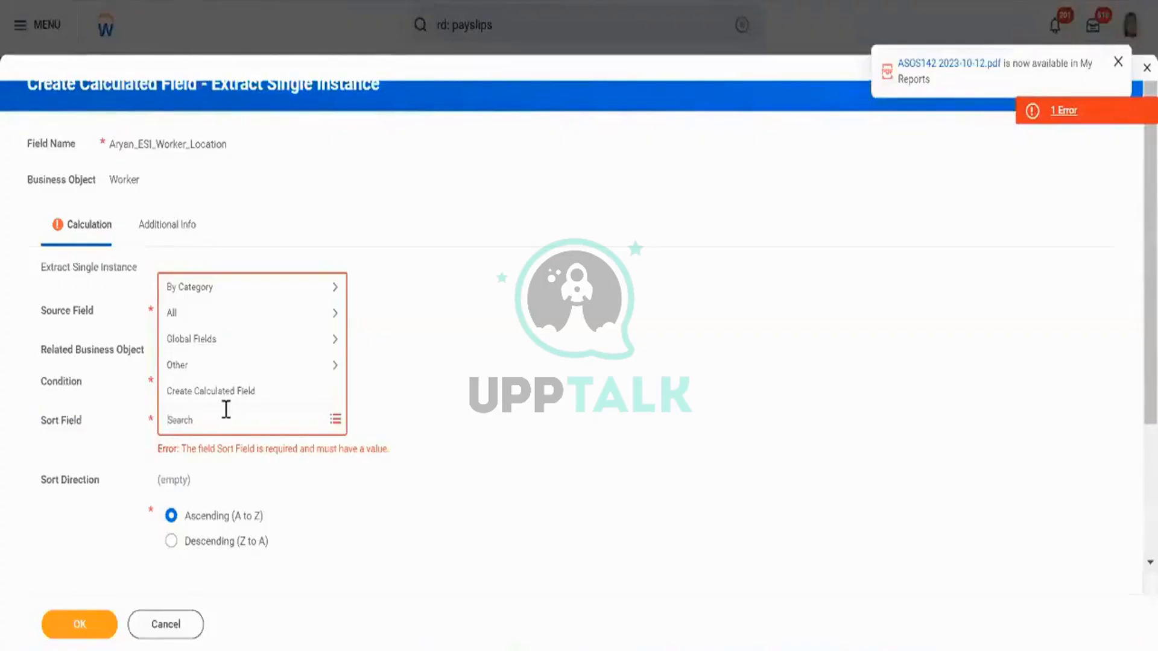
text(effect)
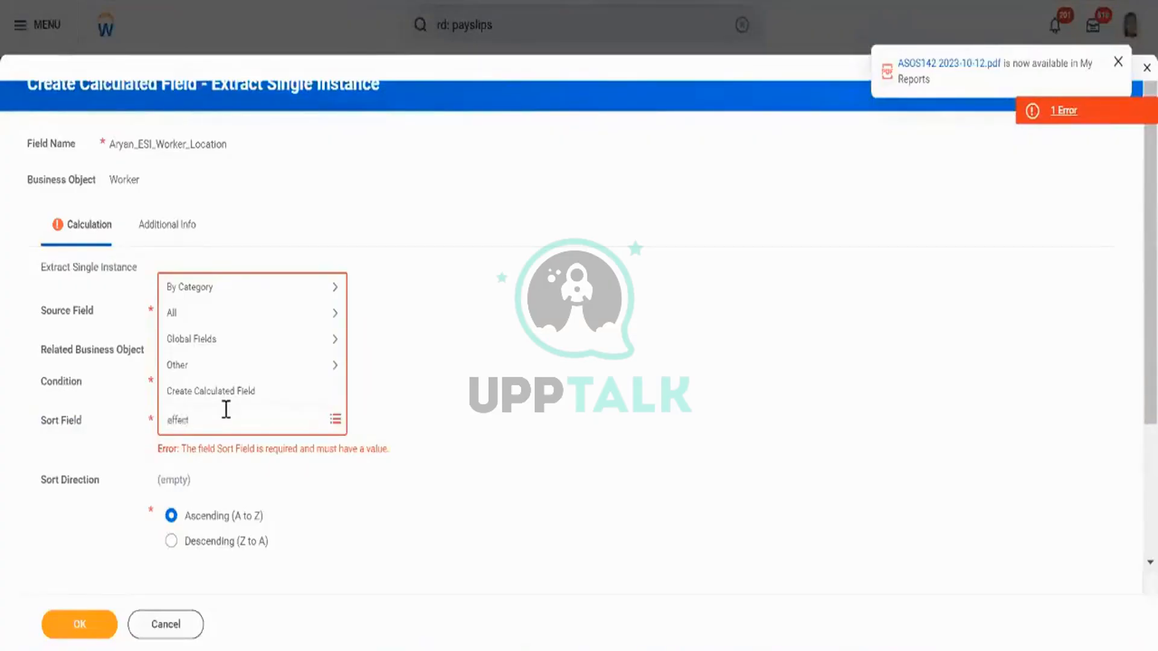
text(ive)
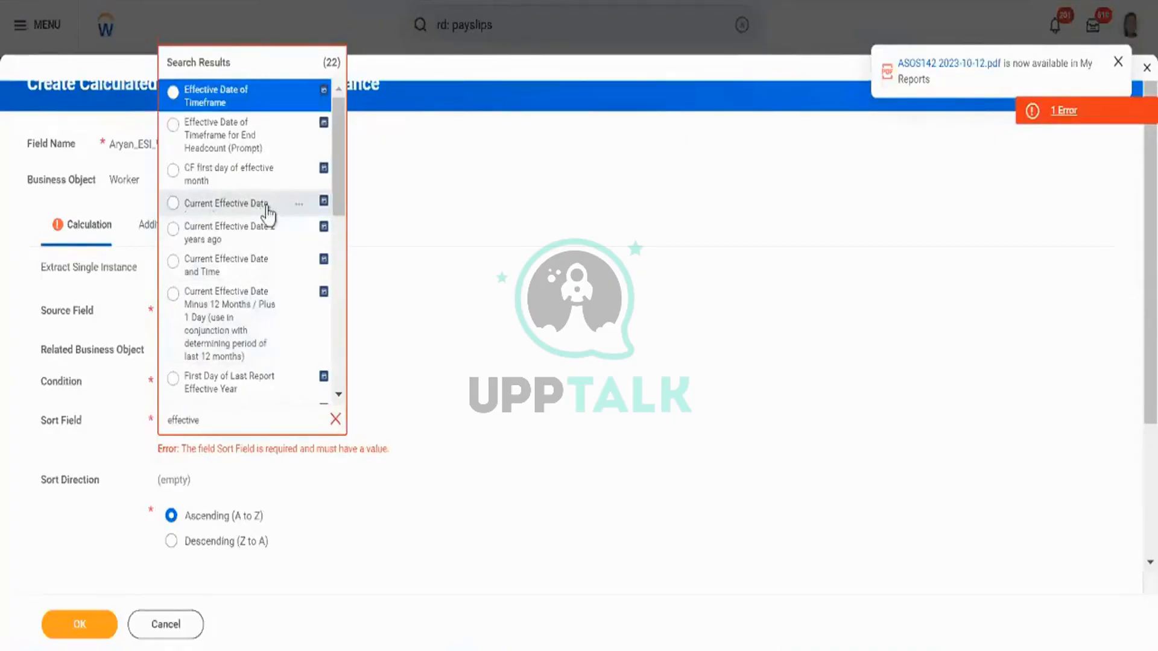
scroll(267, 212, down, 5)
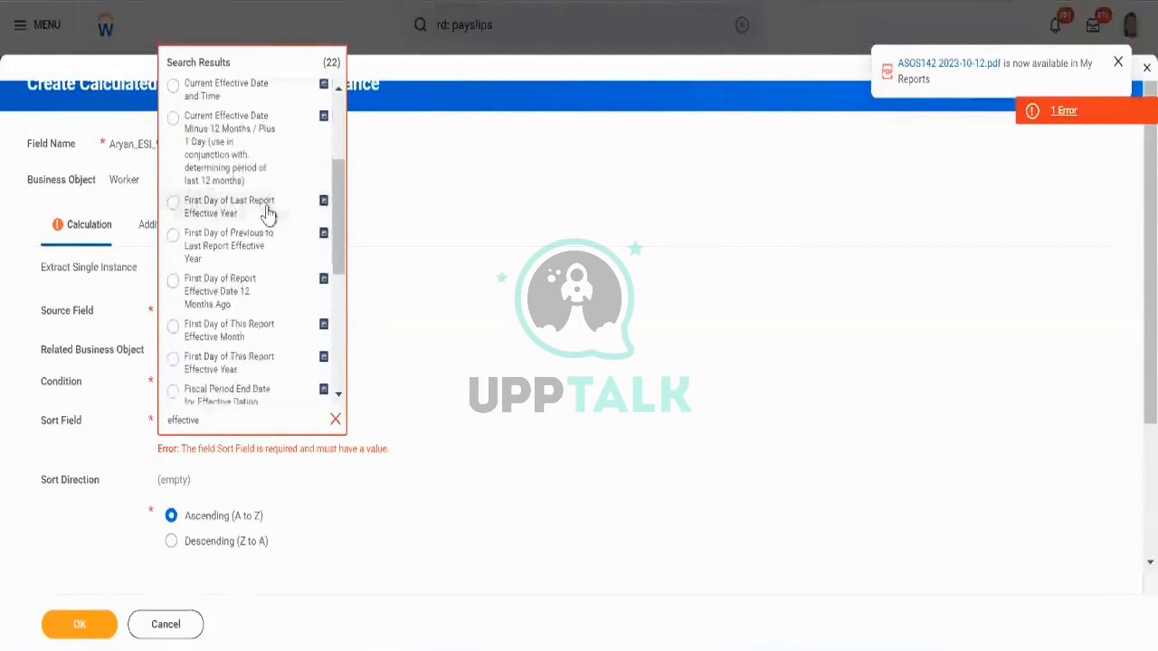
scroll(267, 212, down, 4)
scroll(267, 213, up, 8)
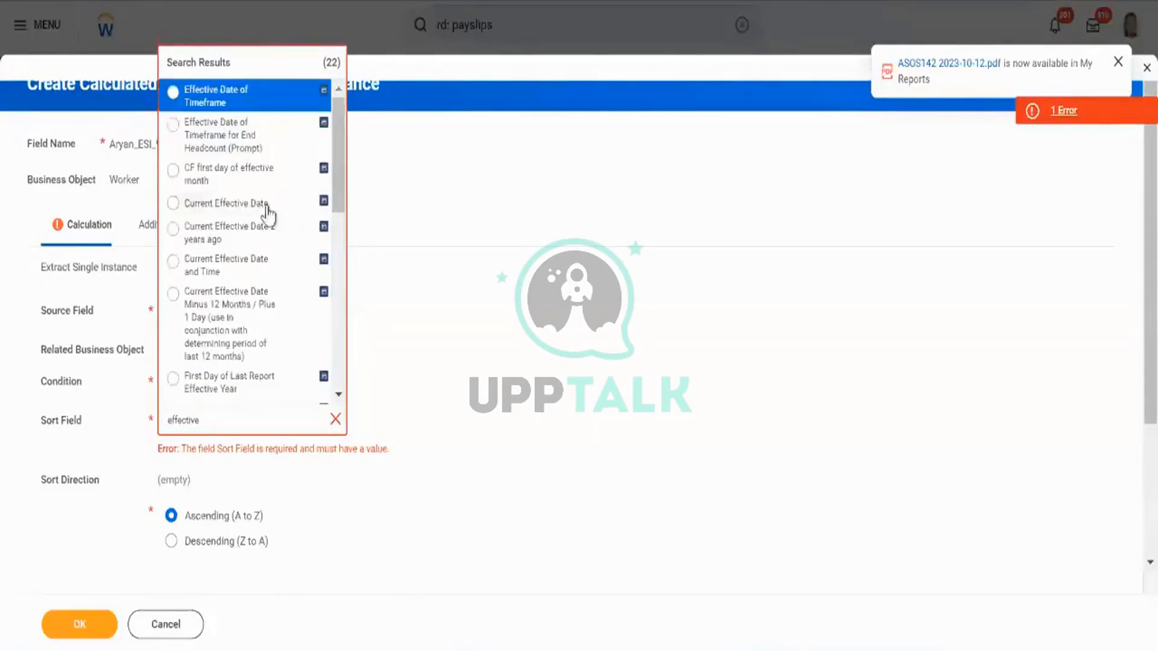
click(299, 205)
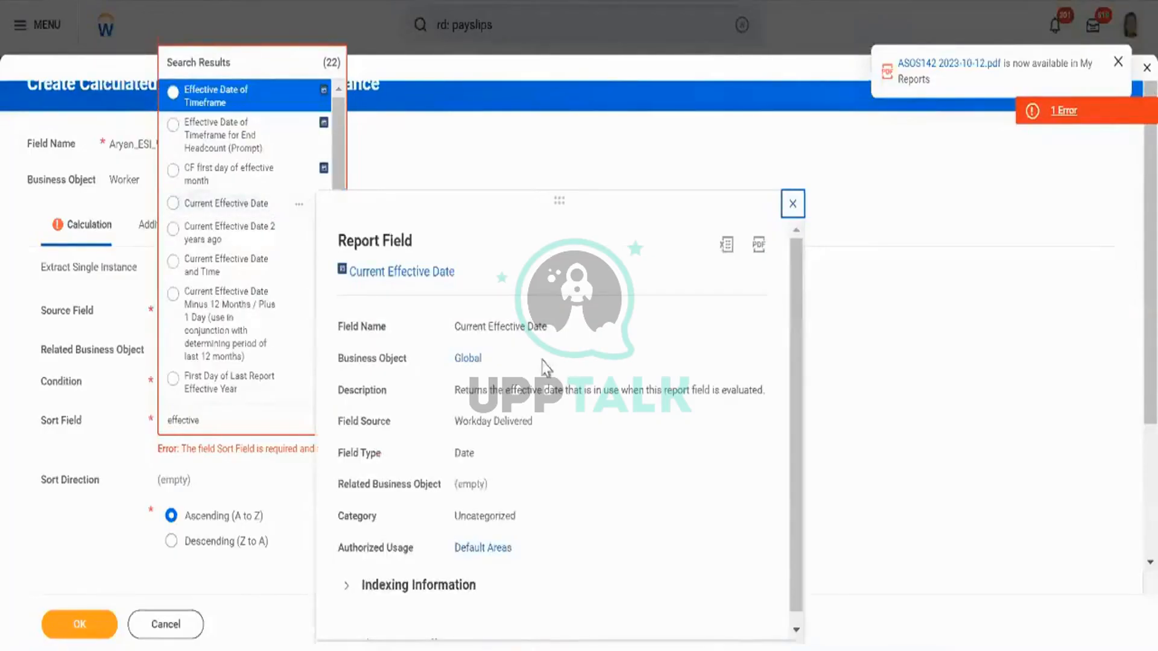
click(277, 207)
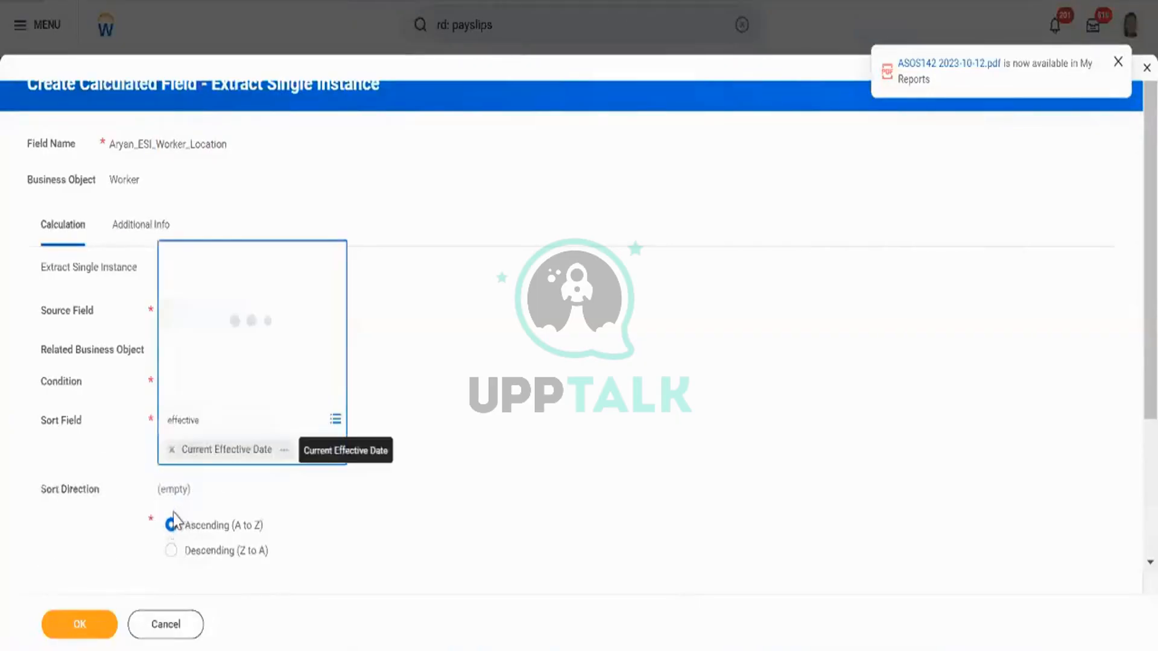
click(173, 514)
click(172, 522)
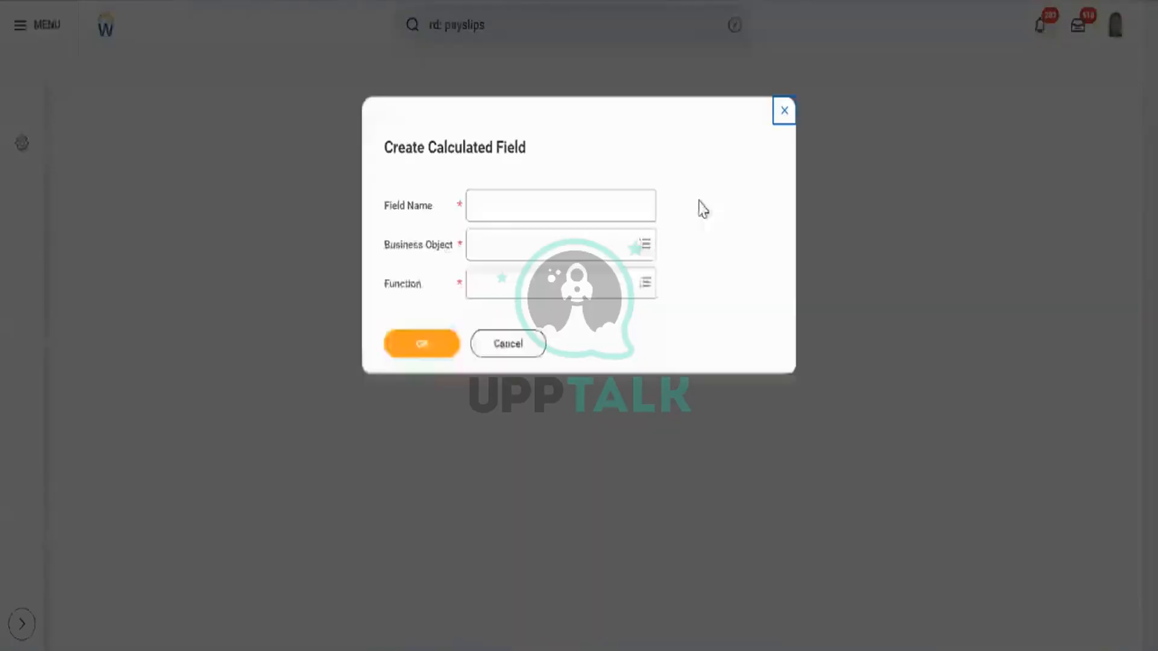
Name the new calculated field with the creator's first name followed by _ESI_Worker_Locationn.
click(644, 211)
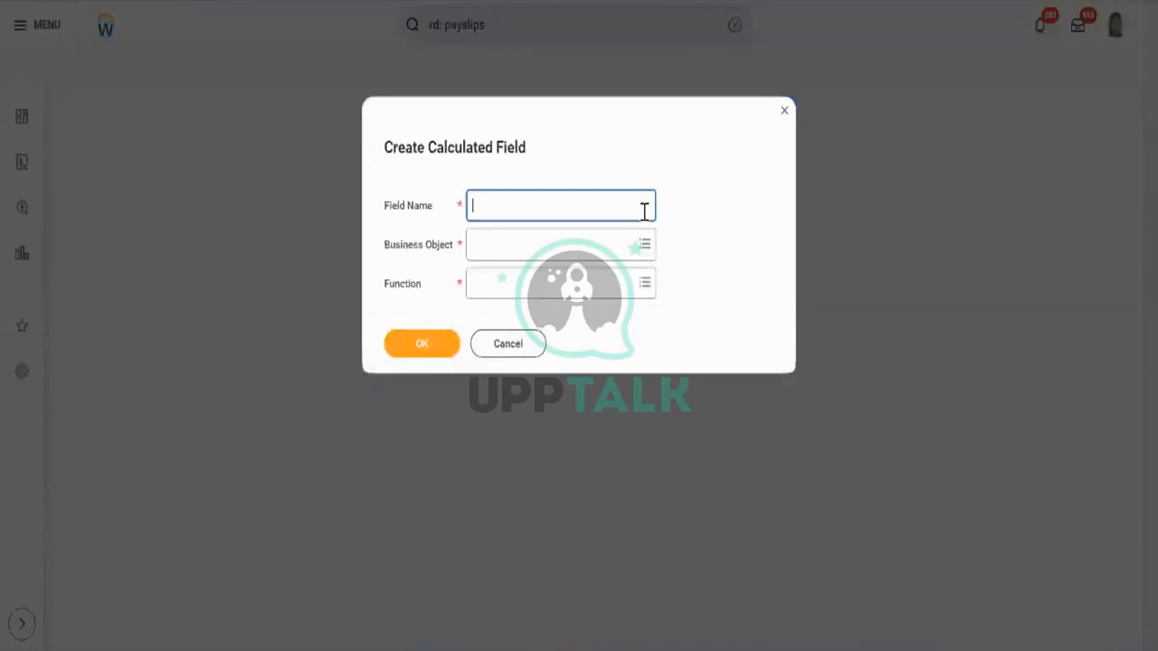
text(Aryan_ESI_Wor)
key(BackSpace)
key(BackSpace)
text(Worker_Locatoin)
key(Tab)
key(shift+Tab)
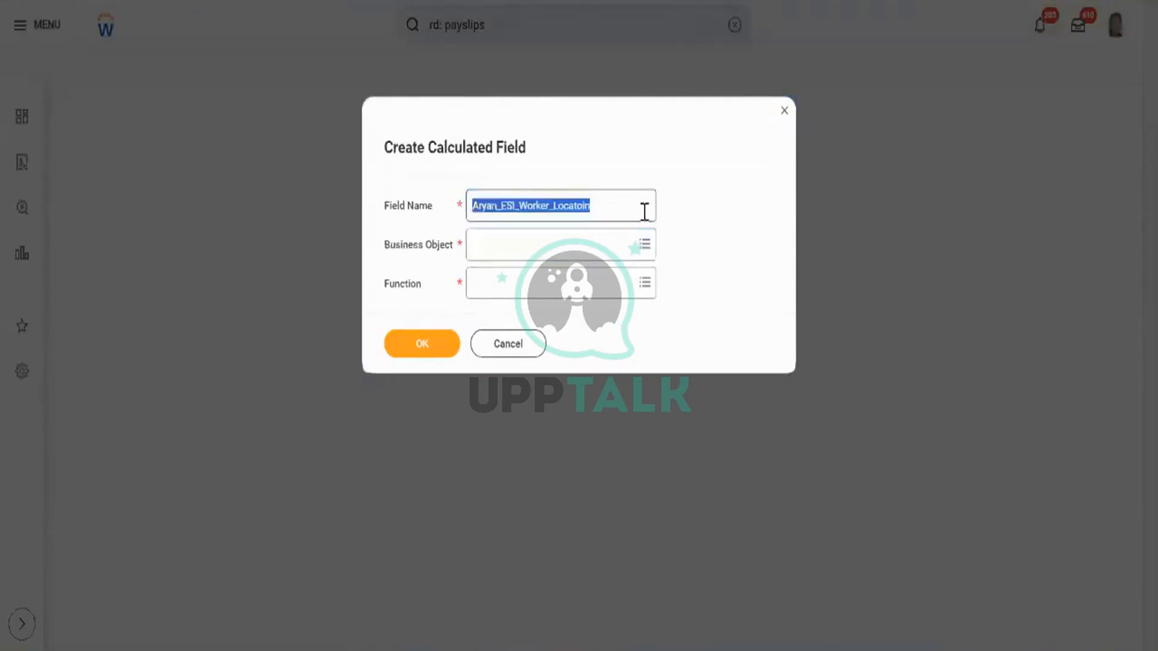
key(Right)
key(Left)
key(BackSpace)
key(BackSpace)
text(ion)
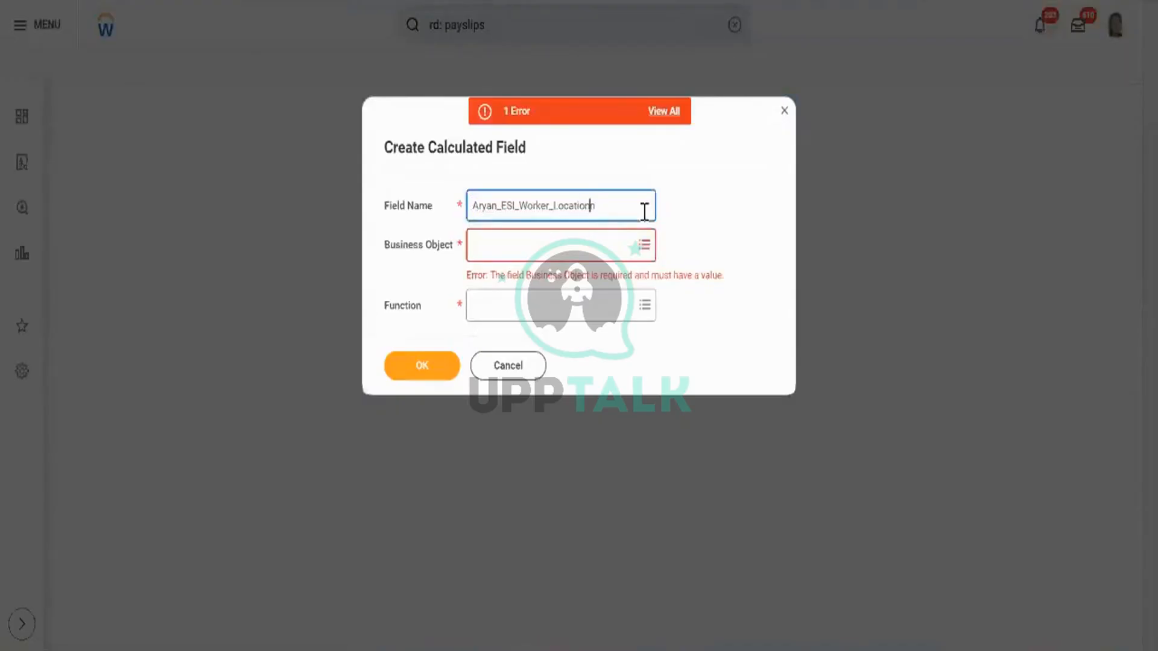
Set the new calculated field's business object to Worker and its function to Extract Single Instance, and confirm the setup.
key(Tab)
text(Worker)
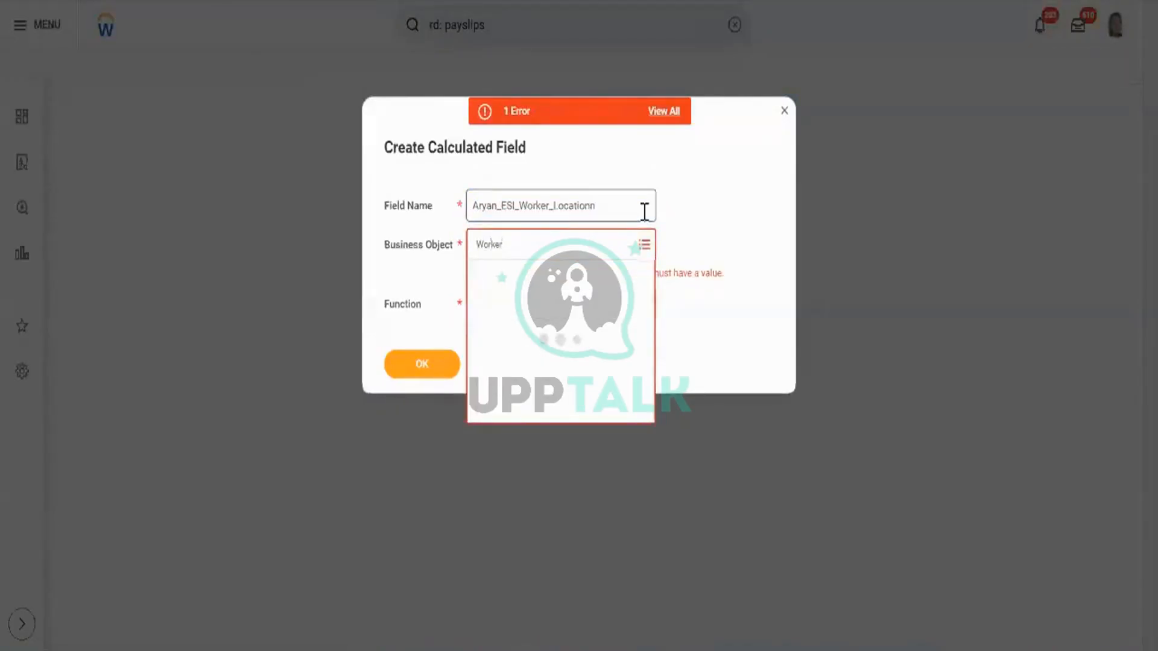
key(Return)
key(Tab)
text(es)
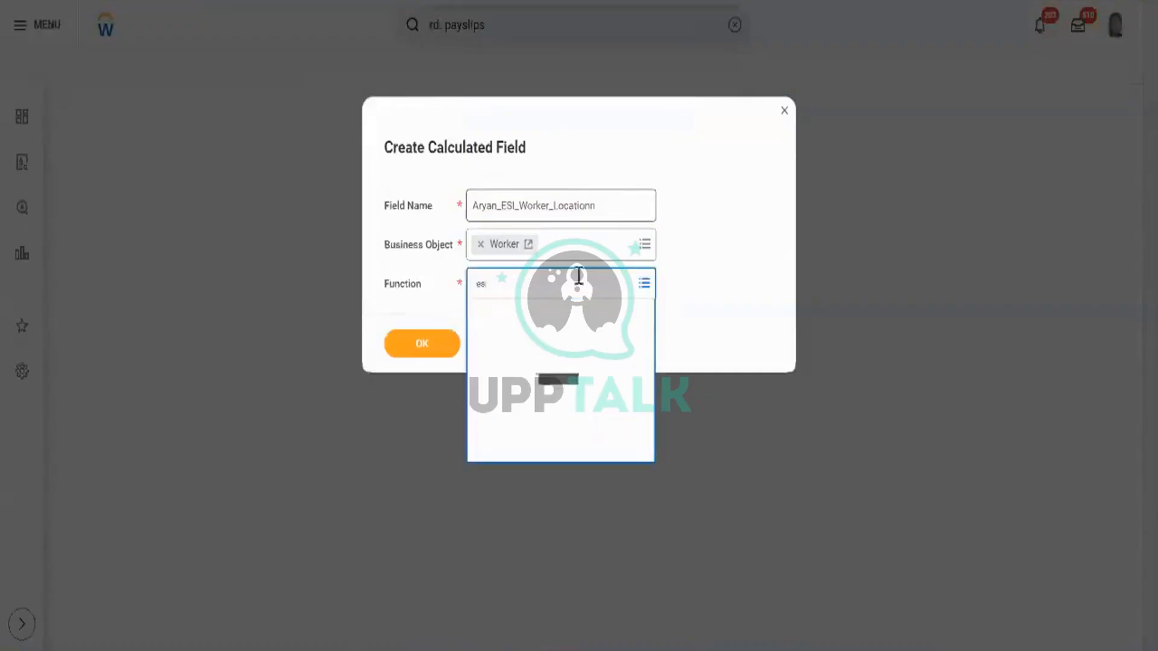
key(Return)
click(440, 344)
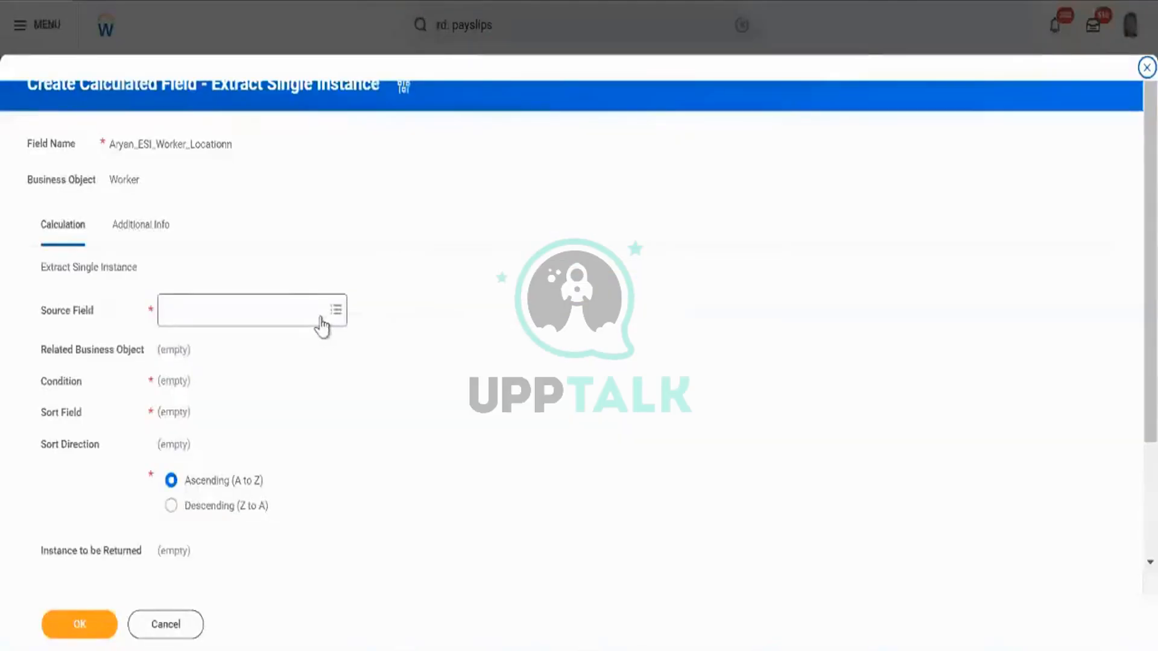
Search the source fields for "location" and choose Locations as the source field.
click(322, 317)
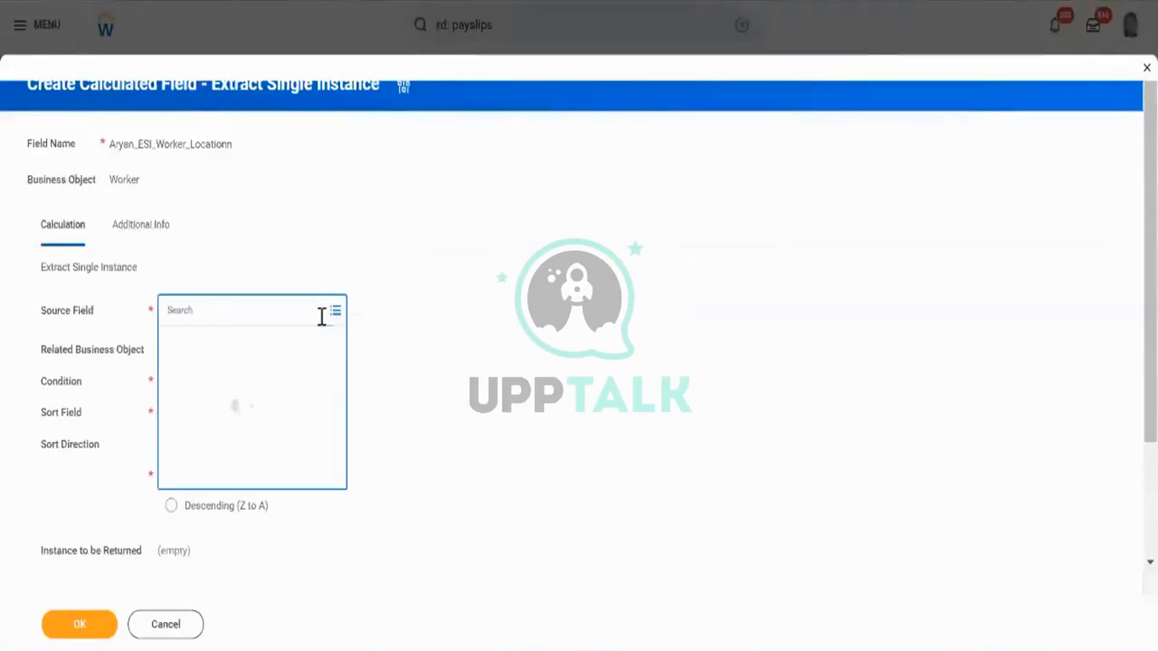
text(locatons)
key(Return)
text(location)
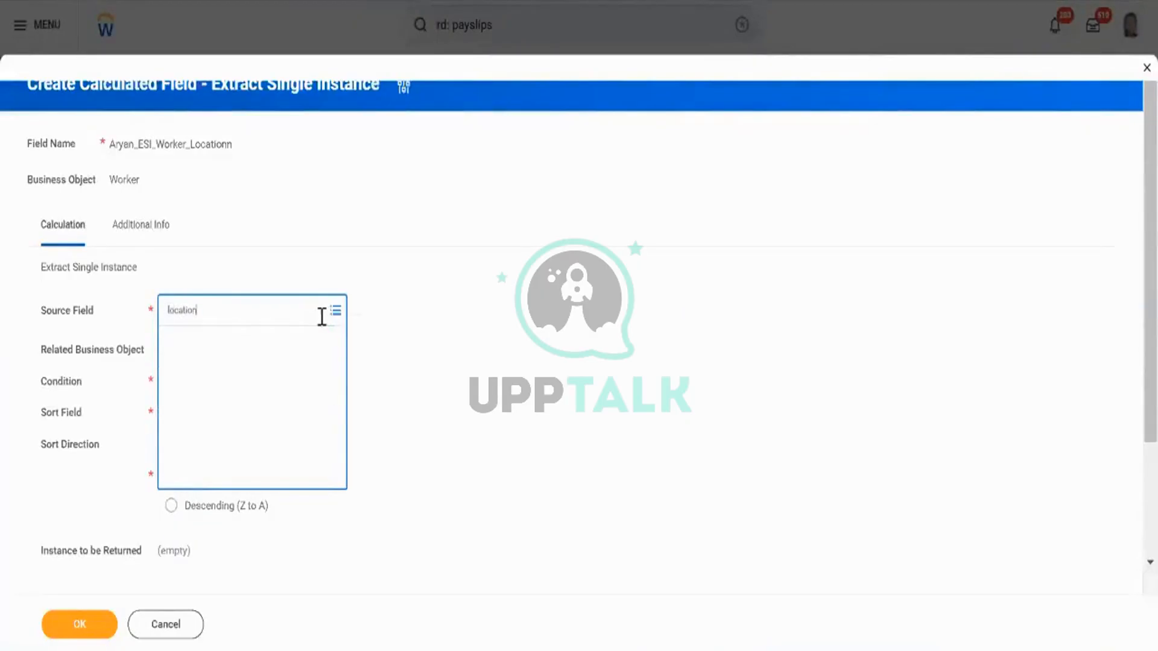
key(Return)
scroll(260, 492, down, 1)
scroll(260, 491, down, 1)
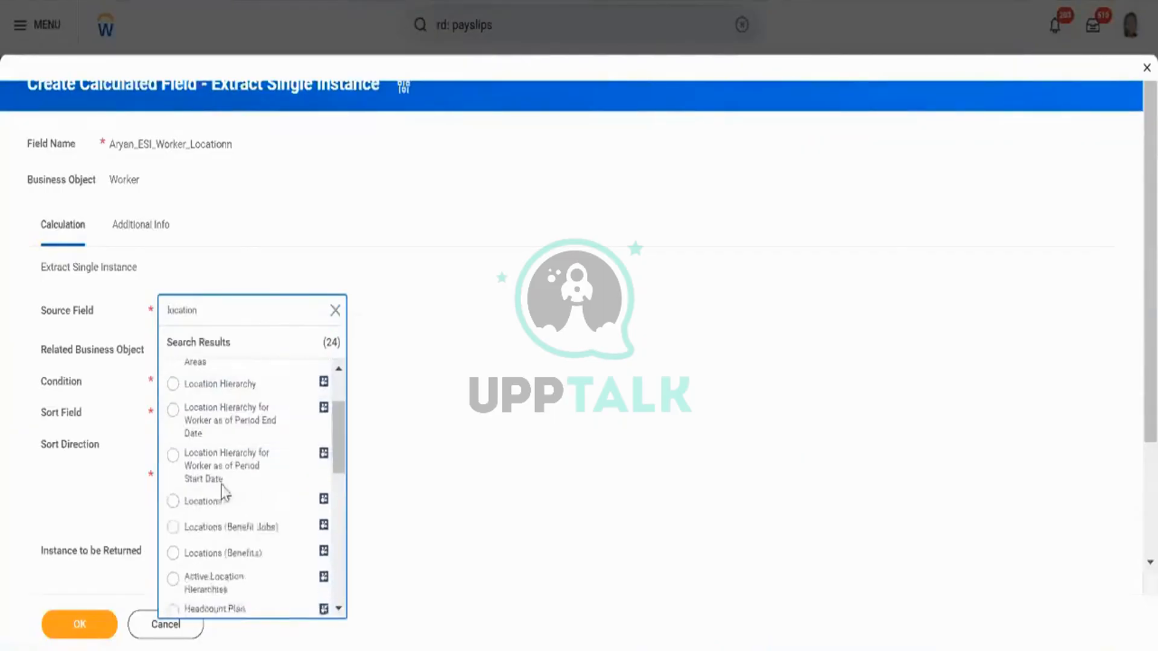
click(215, 500)
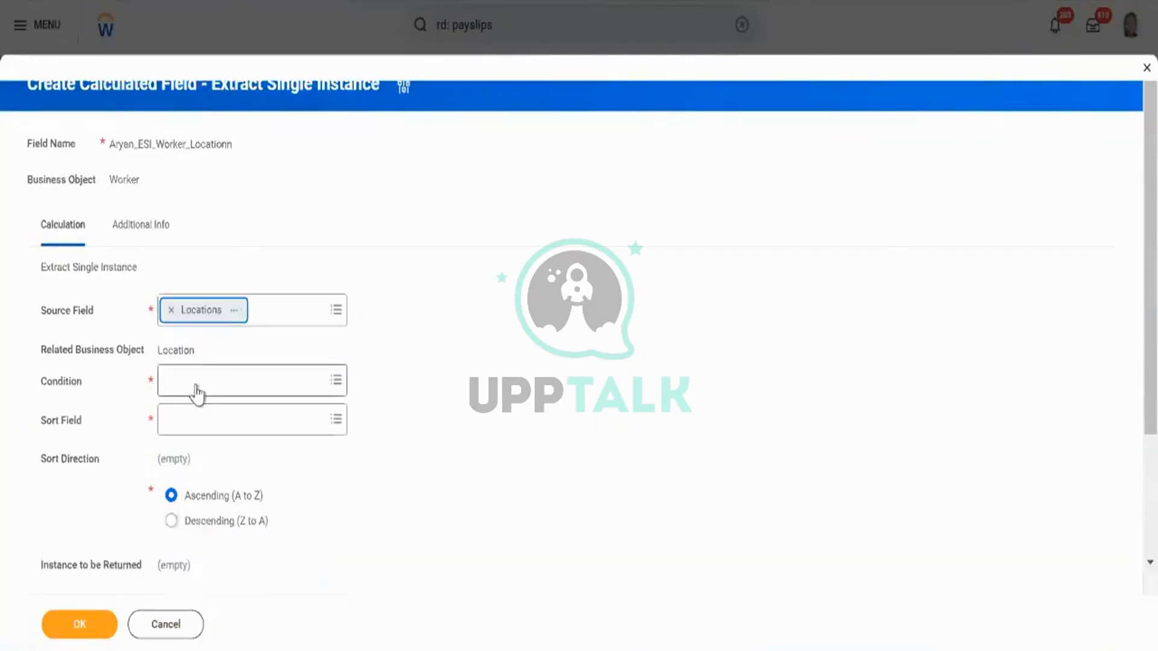
Set the condition to the creator's True/False field ending in _TF_Primary_Location.
click(196, 382)
text(test)
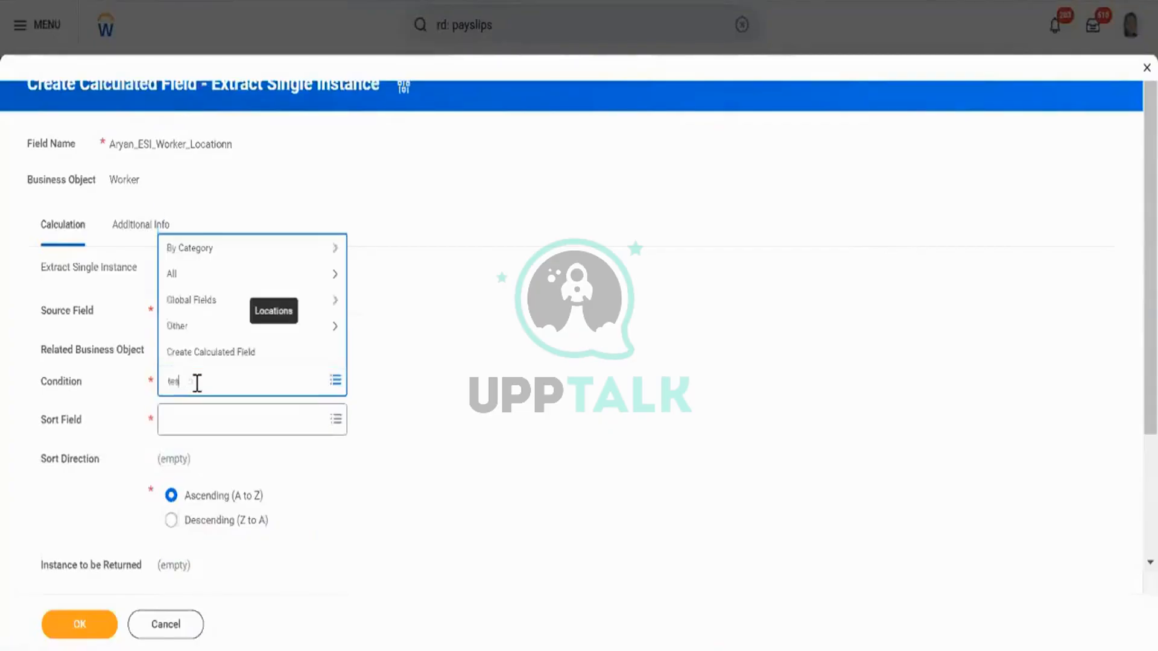
key(BackSpace)
key(BackSpace)
key(BackSpace)
key(BackSpace)
text(aryan_T)
key(Return)
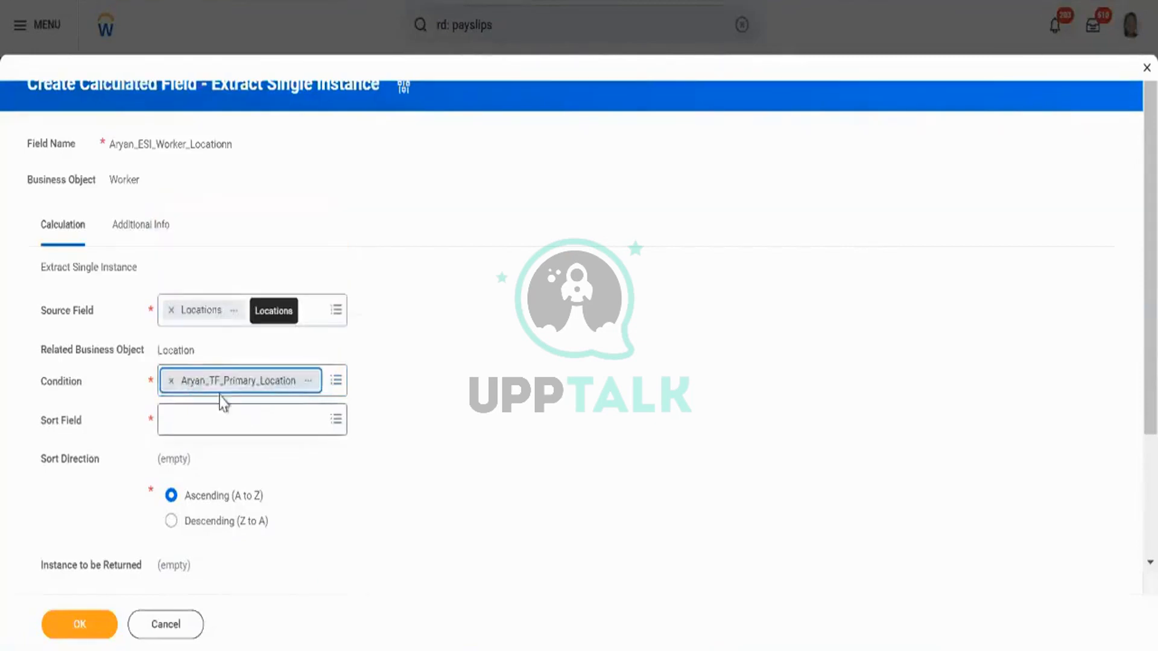
Search the sort fields for "cu eff", choose Current Effective Date, and set the sort direction to Descending (Z to A).
click(240, 426)
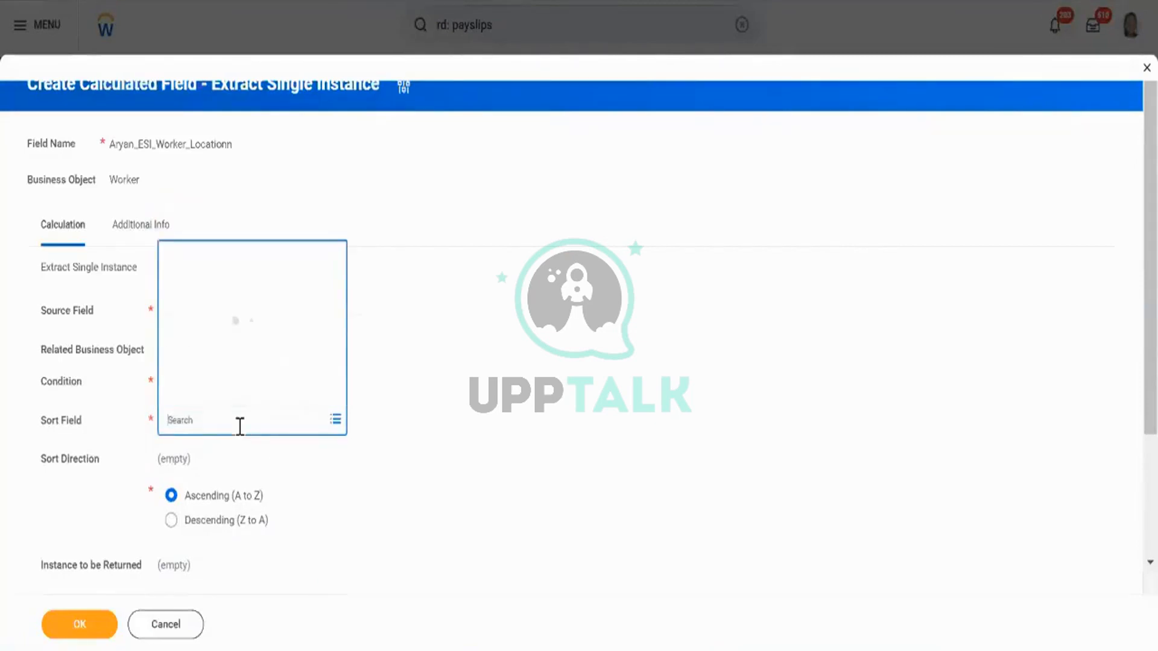
text(cu eff)
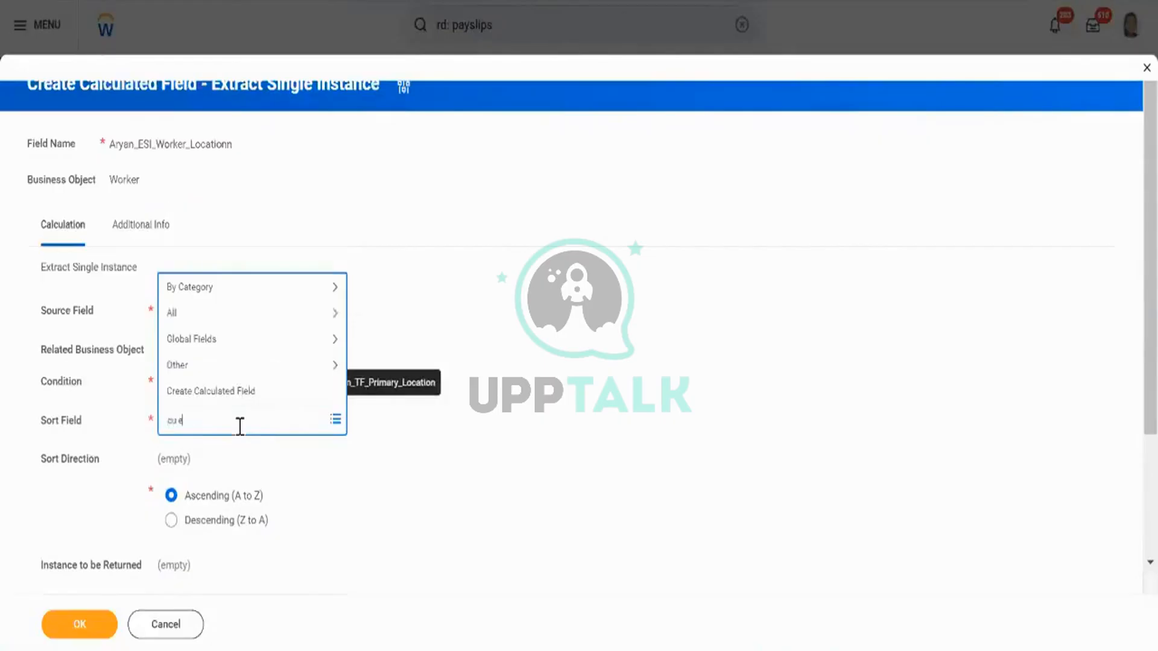
key(Return)
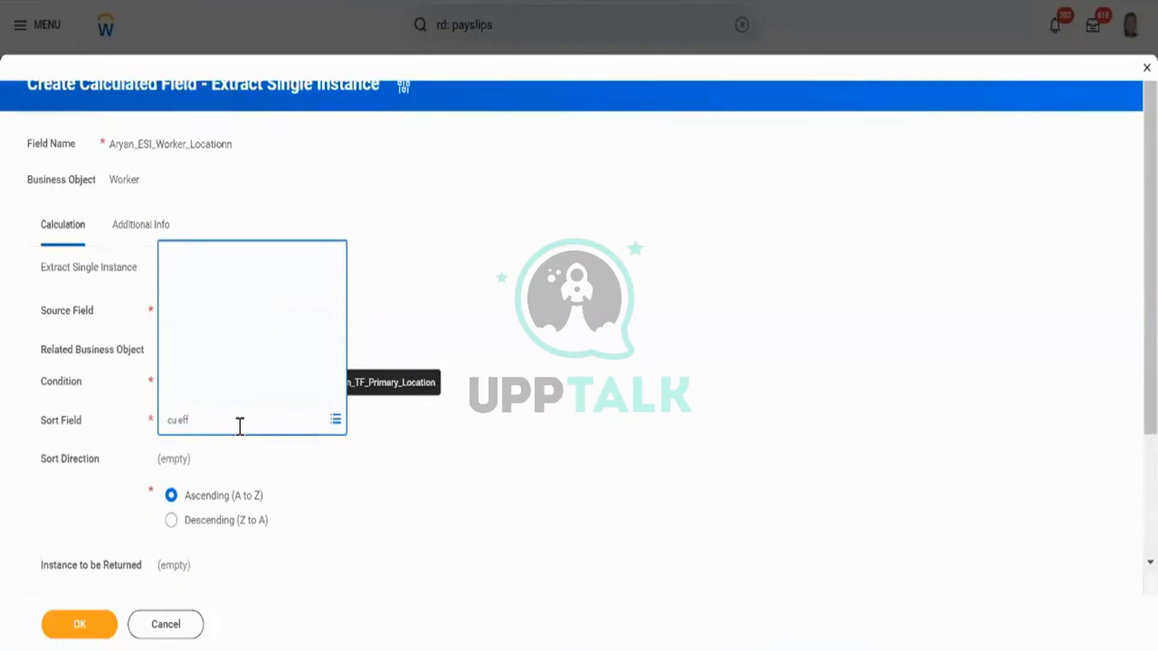
key(Return)
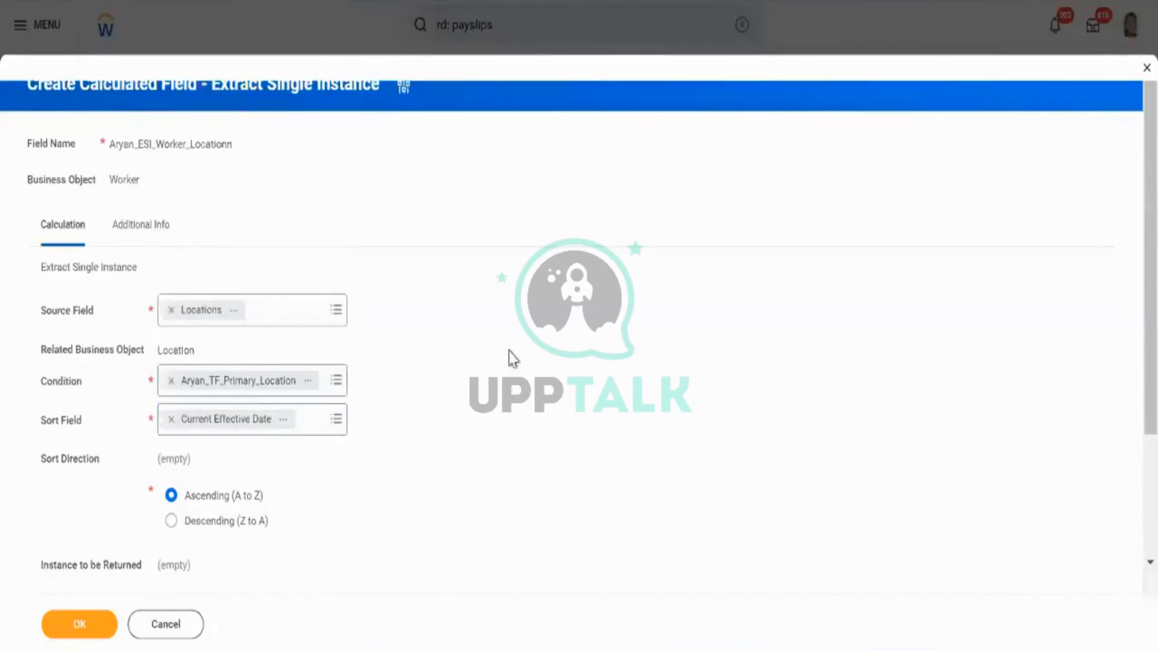
click(175, 528)
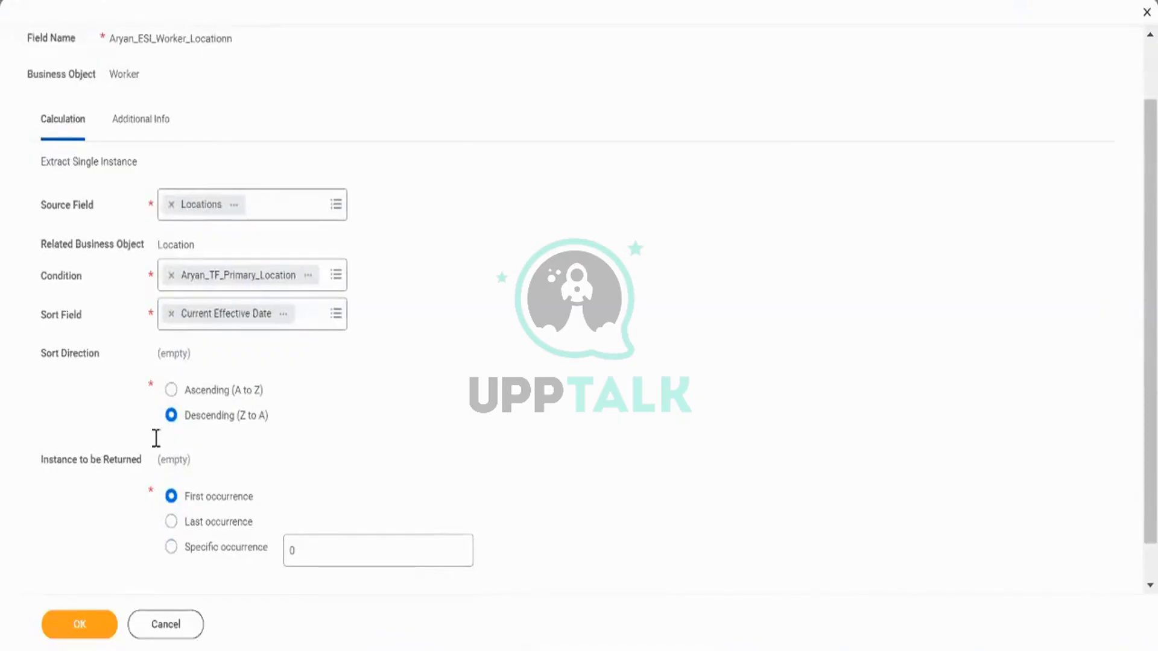
Review the Instance to be Returned options and keep First occurrence selected.
scroll(277, 401, up, 2)
scroll(277, 402, down, 2)
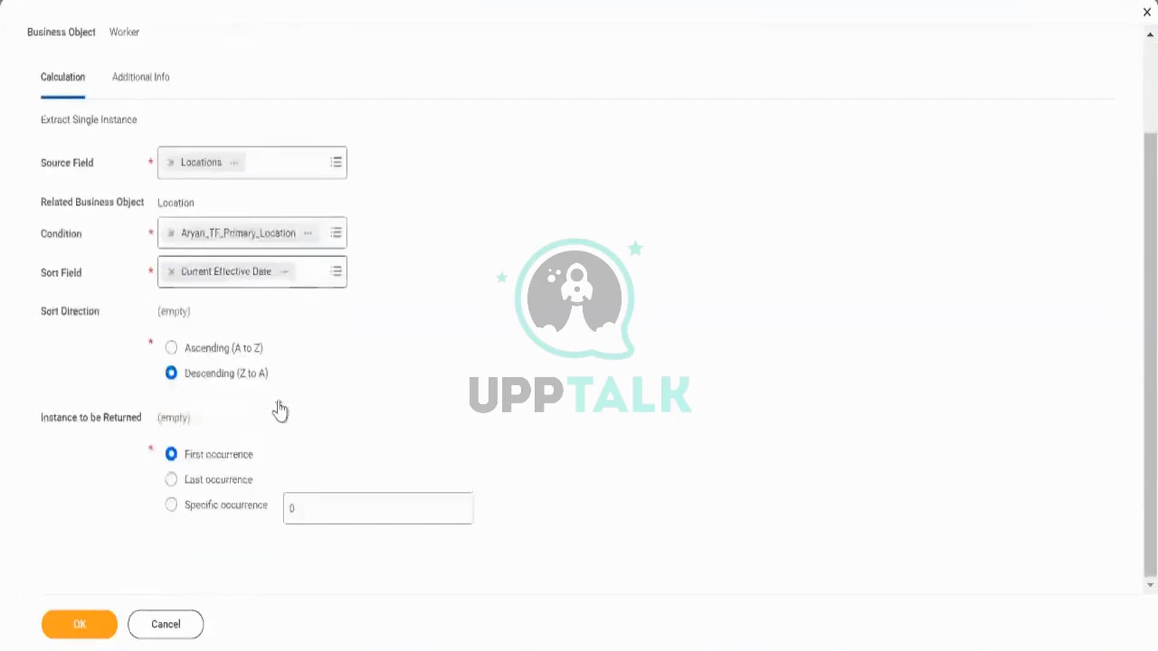
triple_click(101, 422)
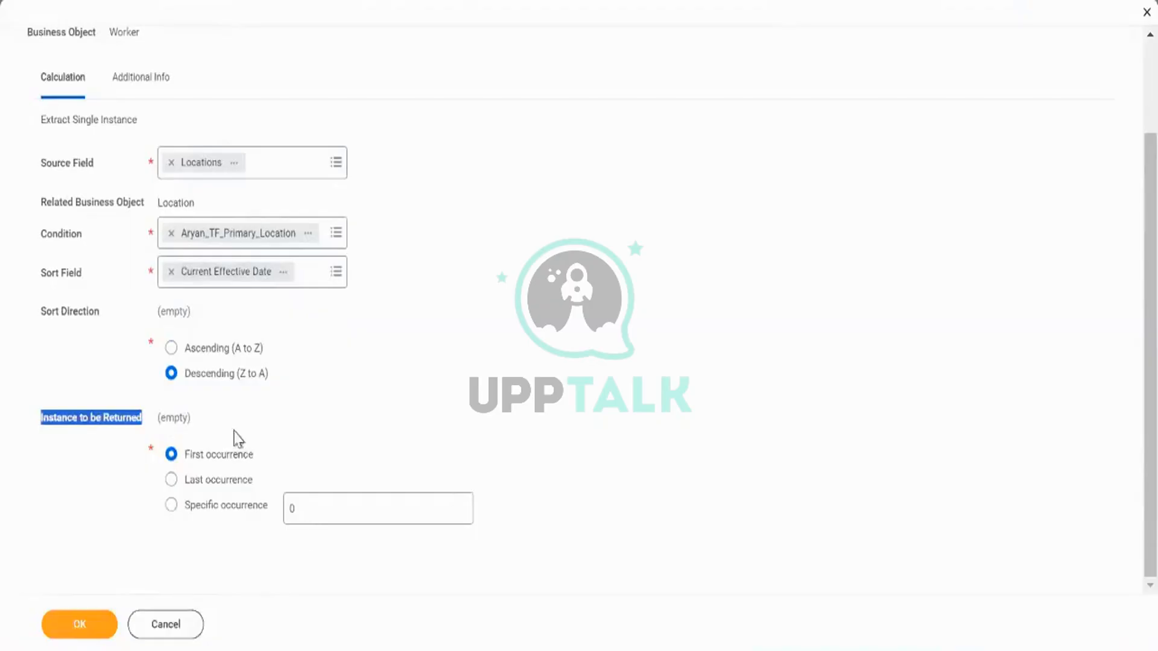
click(218, 452)
mouse_move(204, 501)
scroll(504, 450, up, 2)
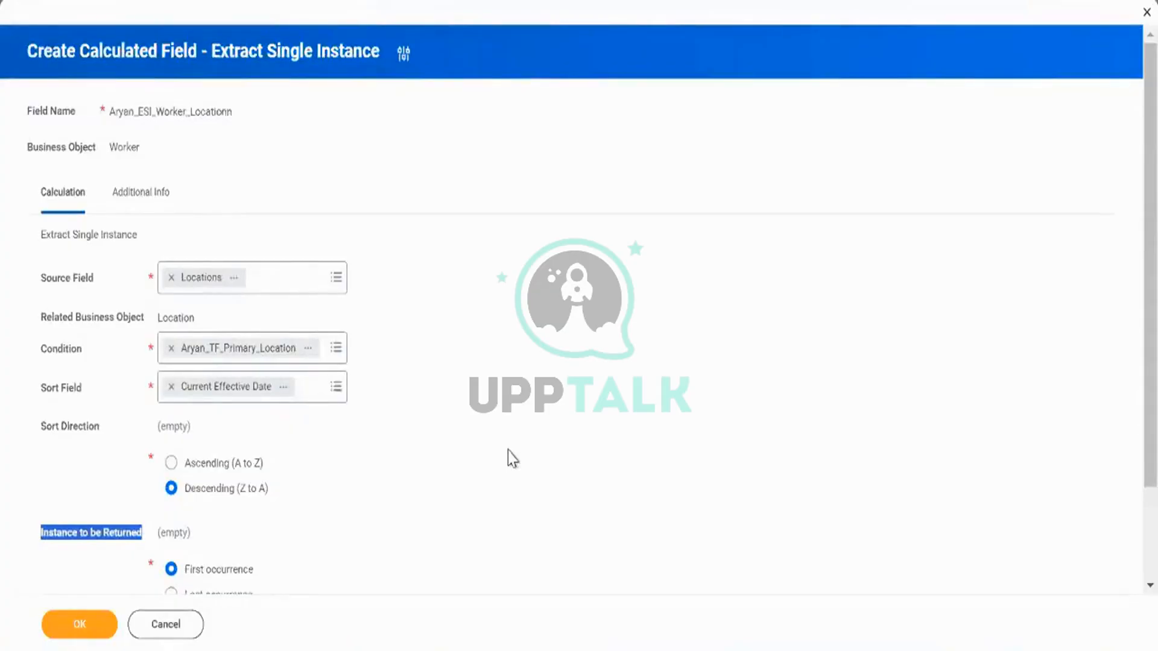
Check the condition selection without changing it and save the Extract Single Instance calculated field.
click(508, 451)
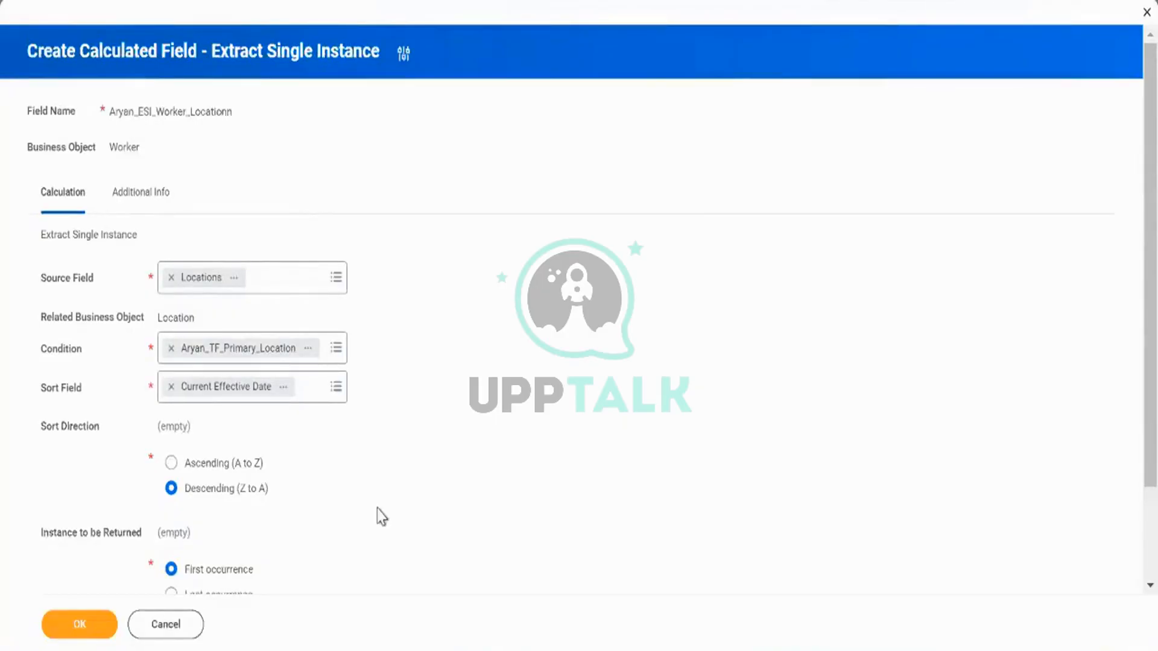
click(72, 355)
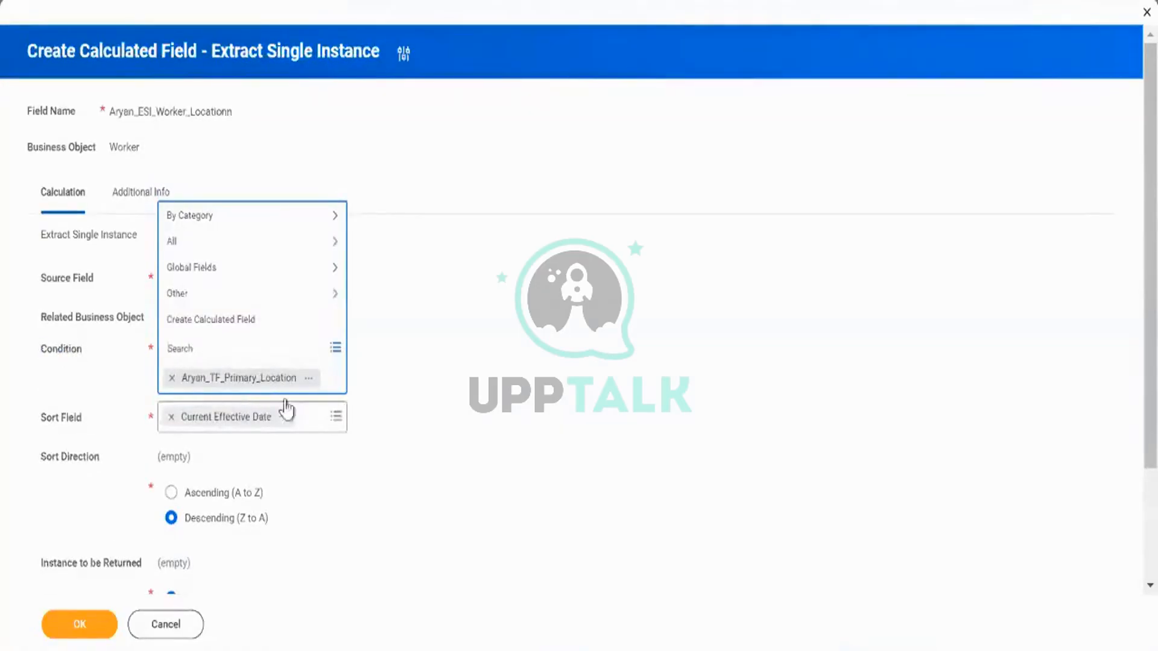
click(391, 331)
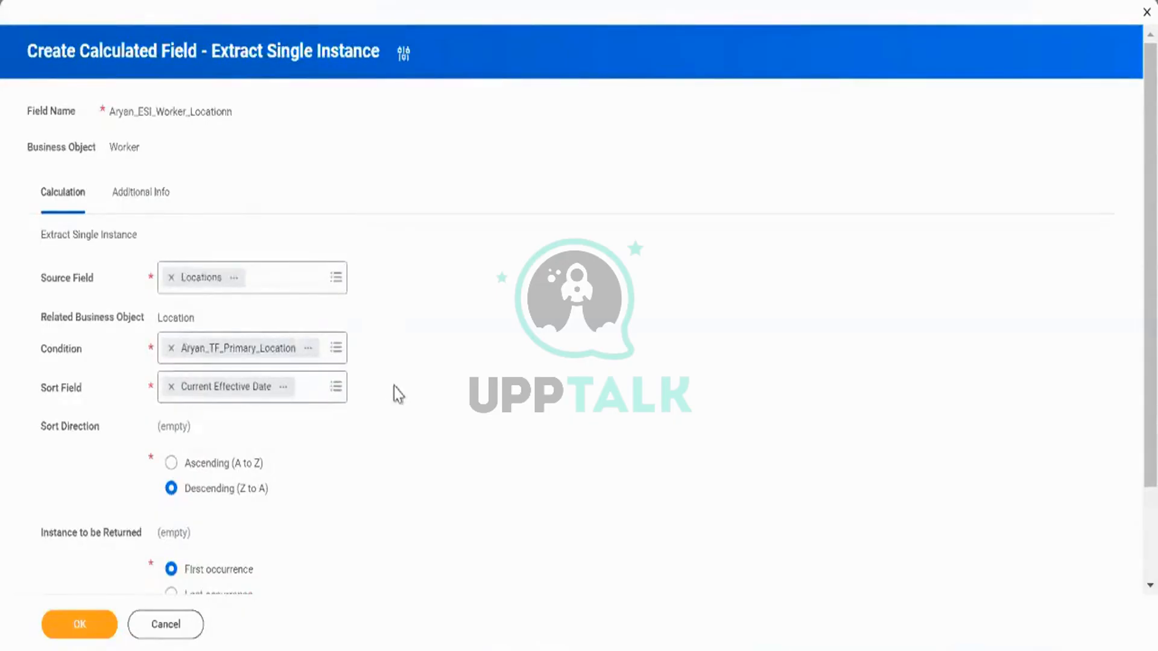
click(101, 625)
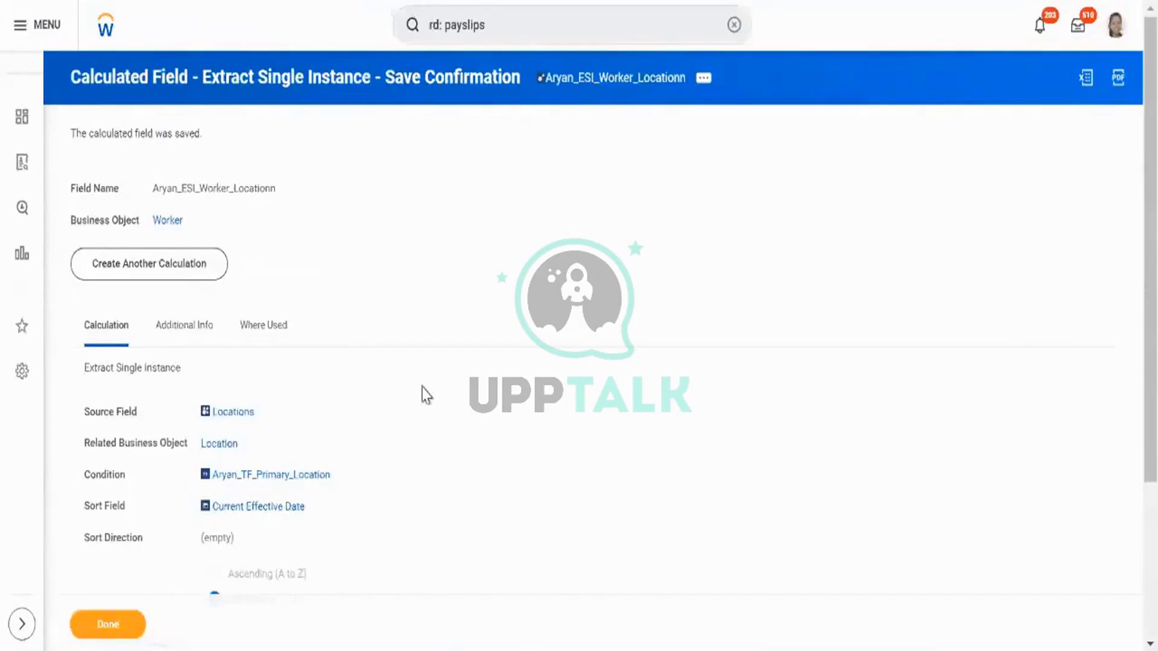
Search with the "field:" prefix for the creator's first name followed by _Esi, and open the Extract Single Instance field ending in _ESI_Worker_Locationn.
click(733, 25)
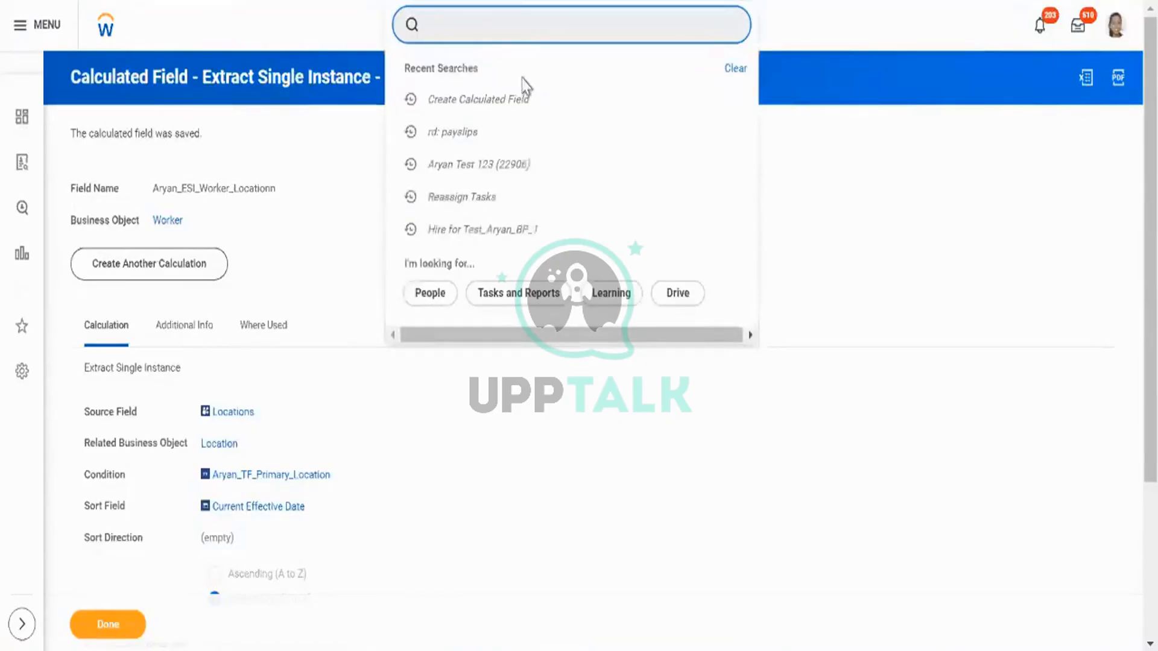
click(509, 101)
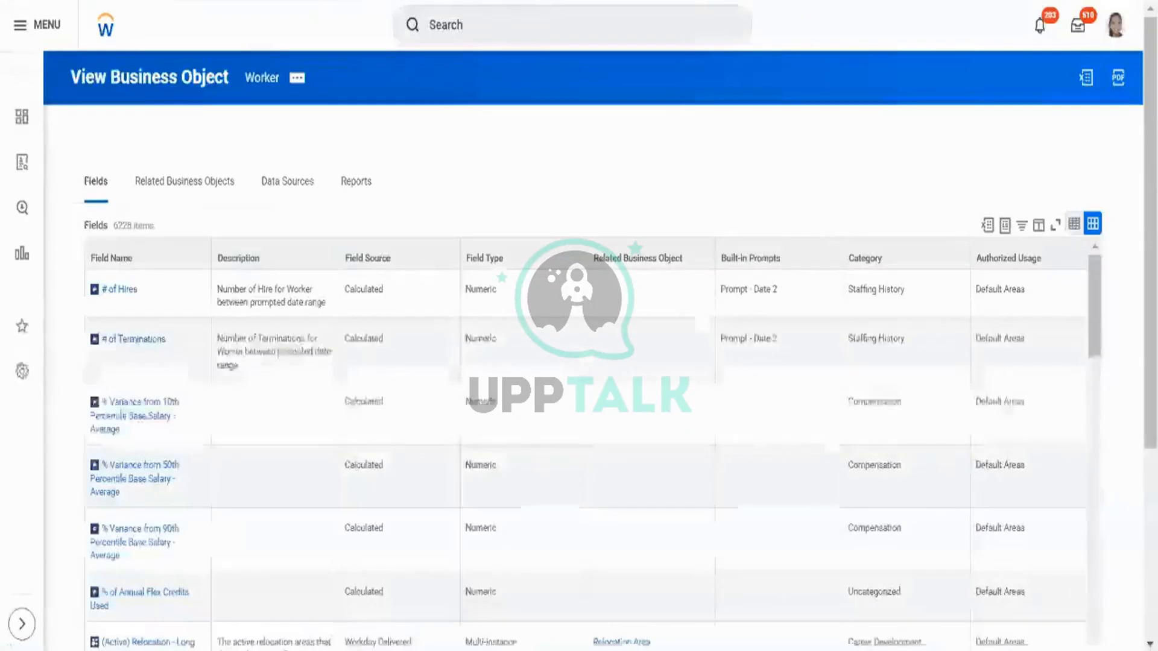
click(605, 30)
text(fiel)
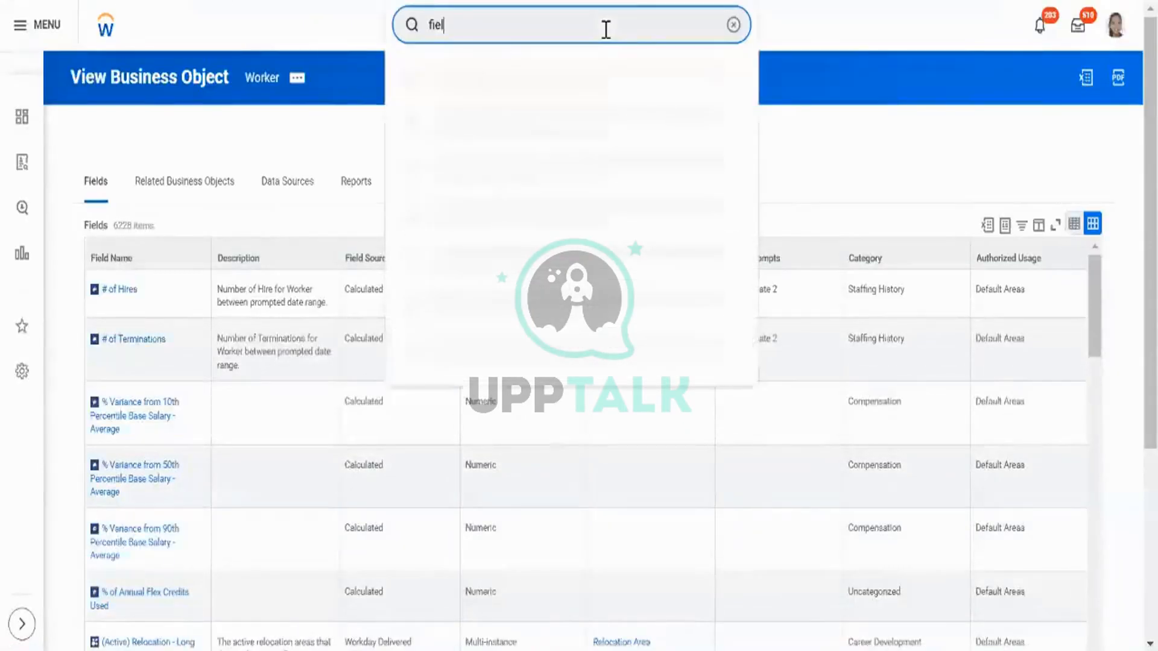
text(d:)
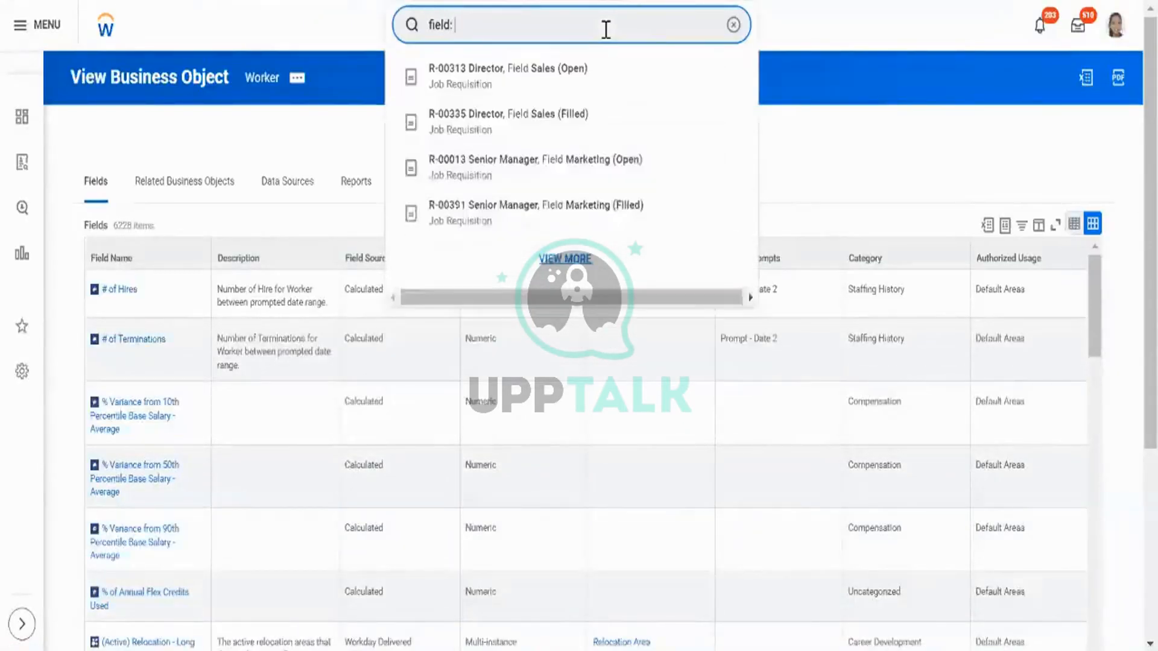
text( aryan_)
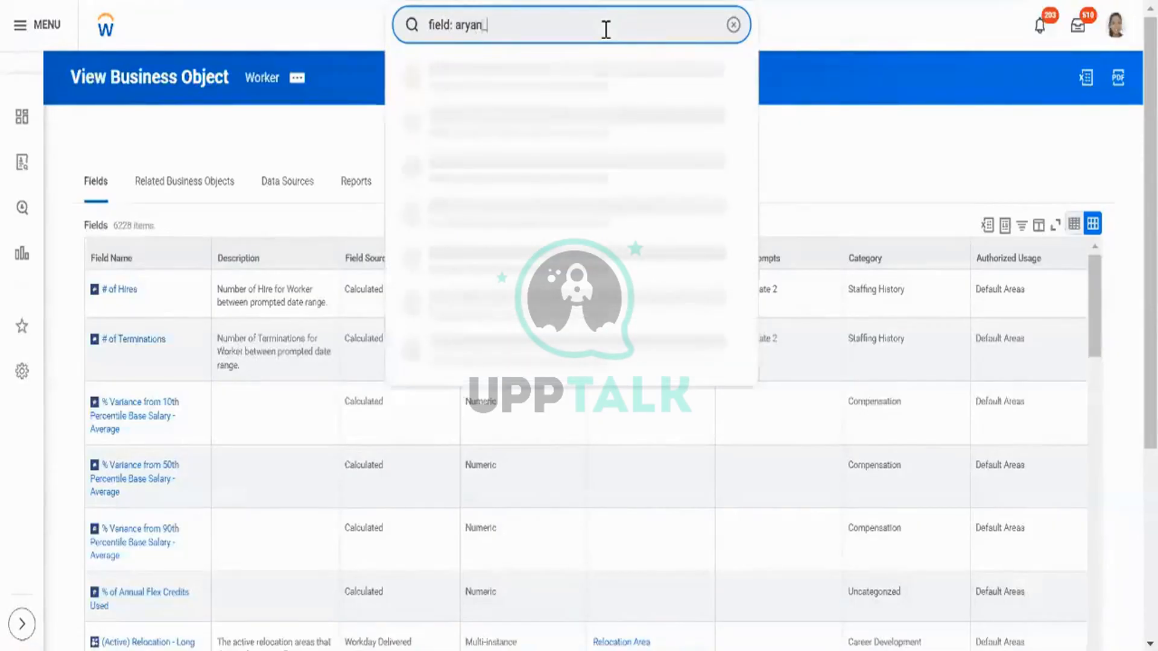
text(Esi)
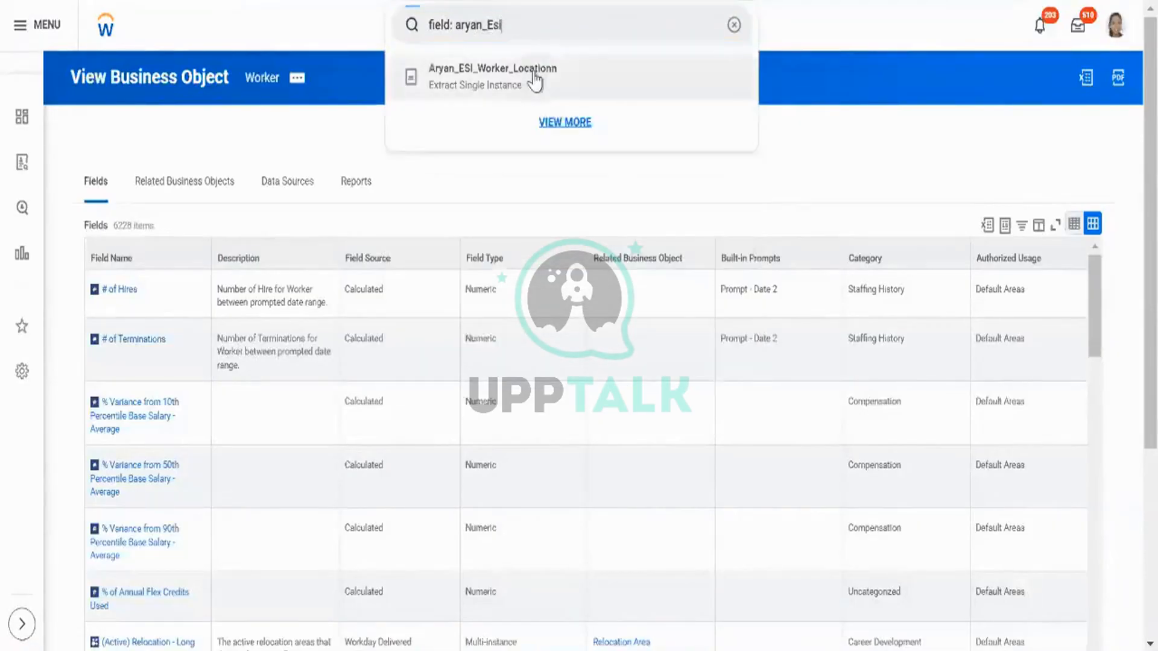
click(536, 79)
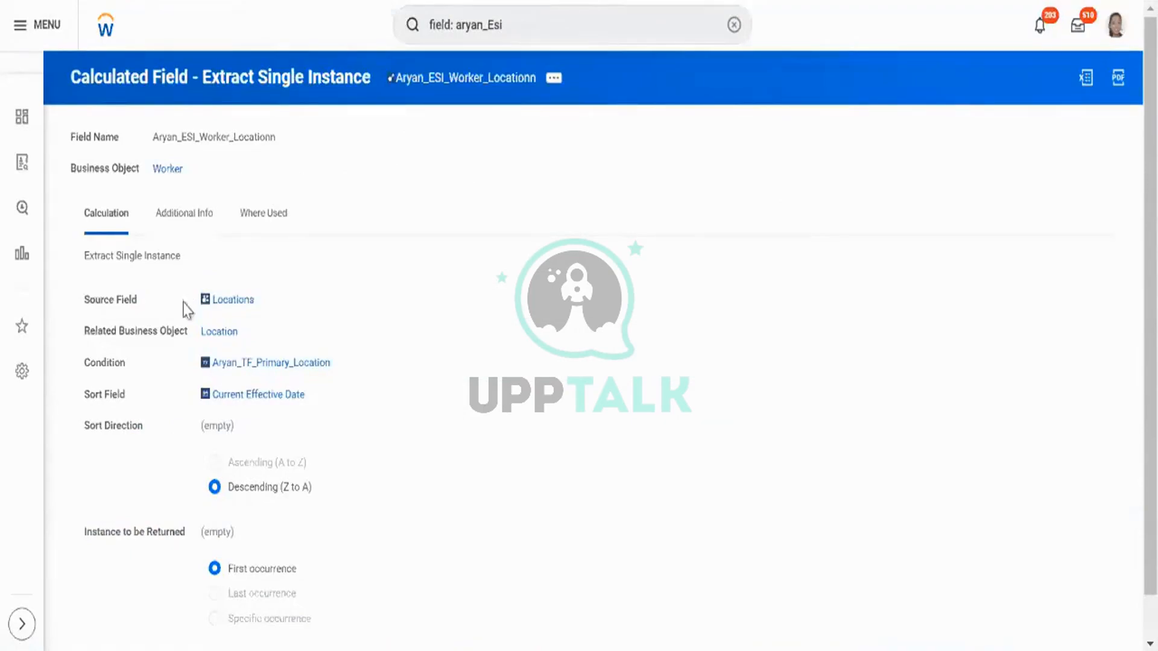
Examine the source field and related business object in the saved Extract Single Instance definition.
double_click(231, 301)
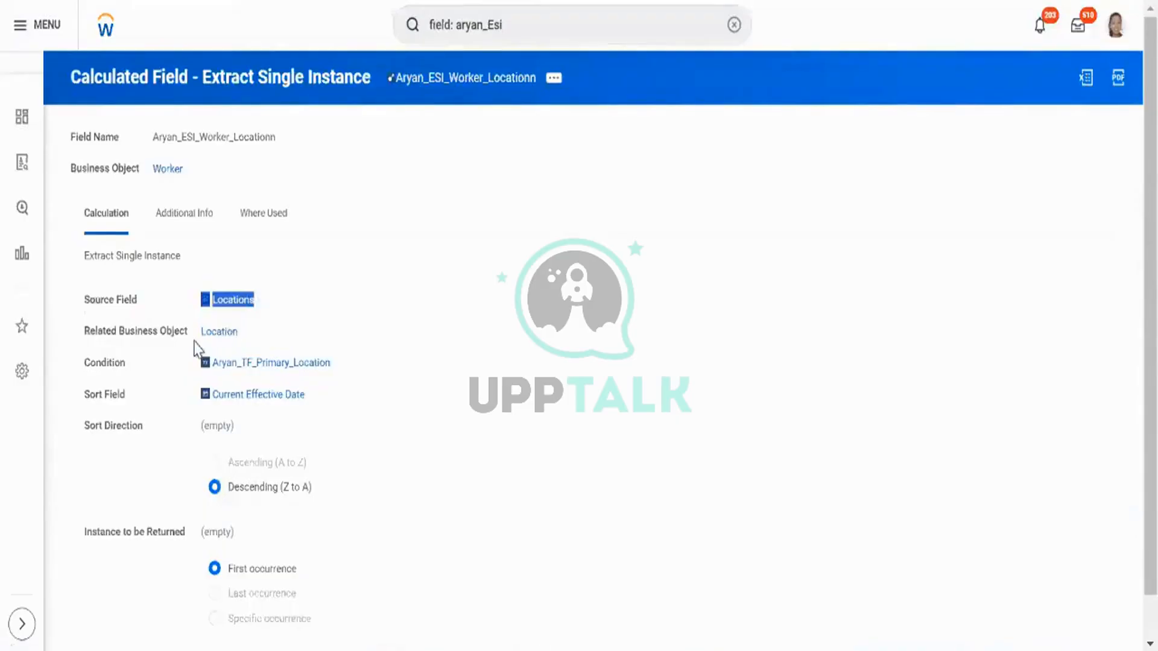
triple_click(164, 338)
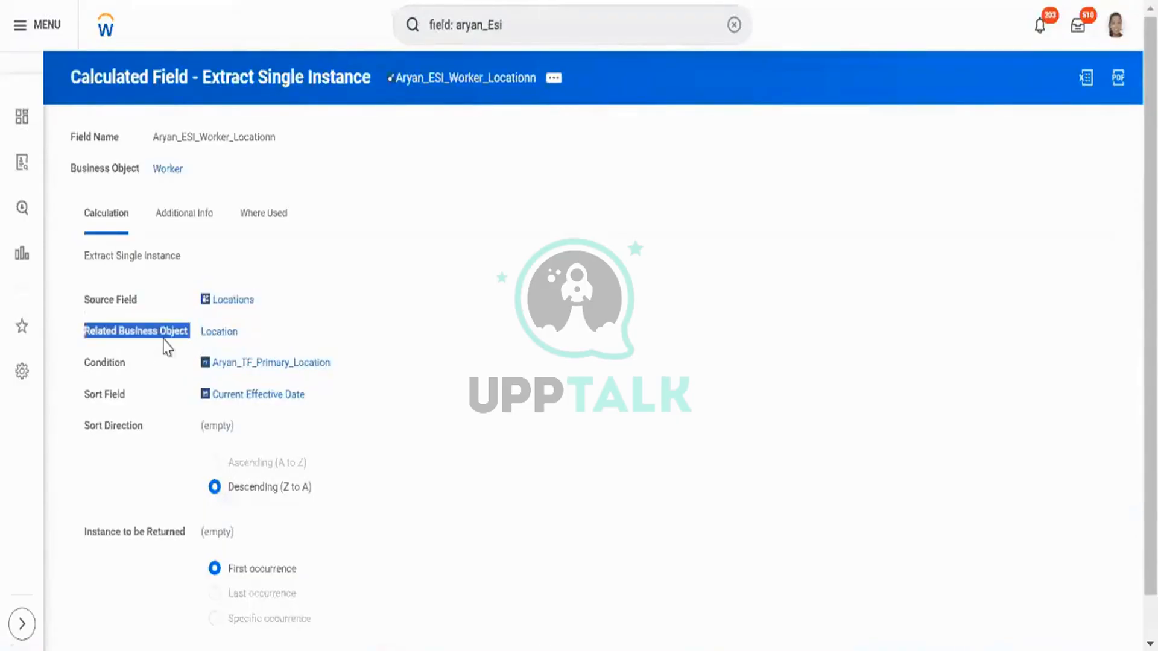
click(164, 339)
drag(285, 335, 196, 332)
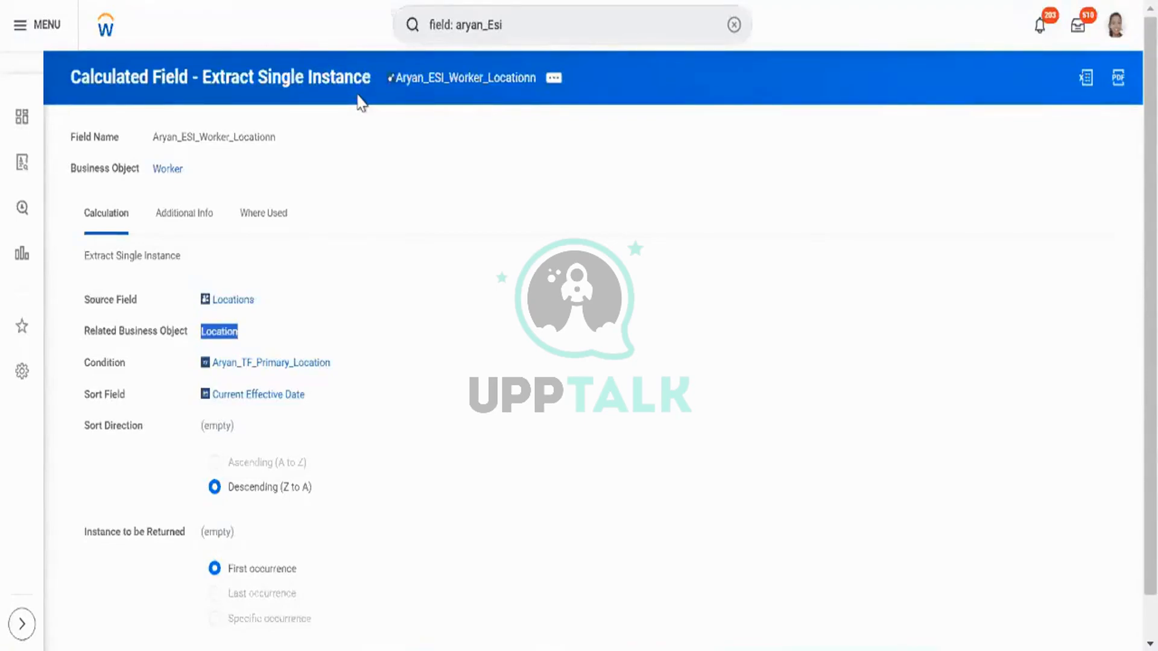
click(382, 249)
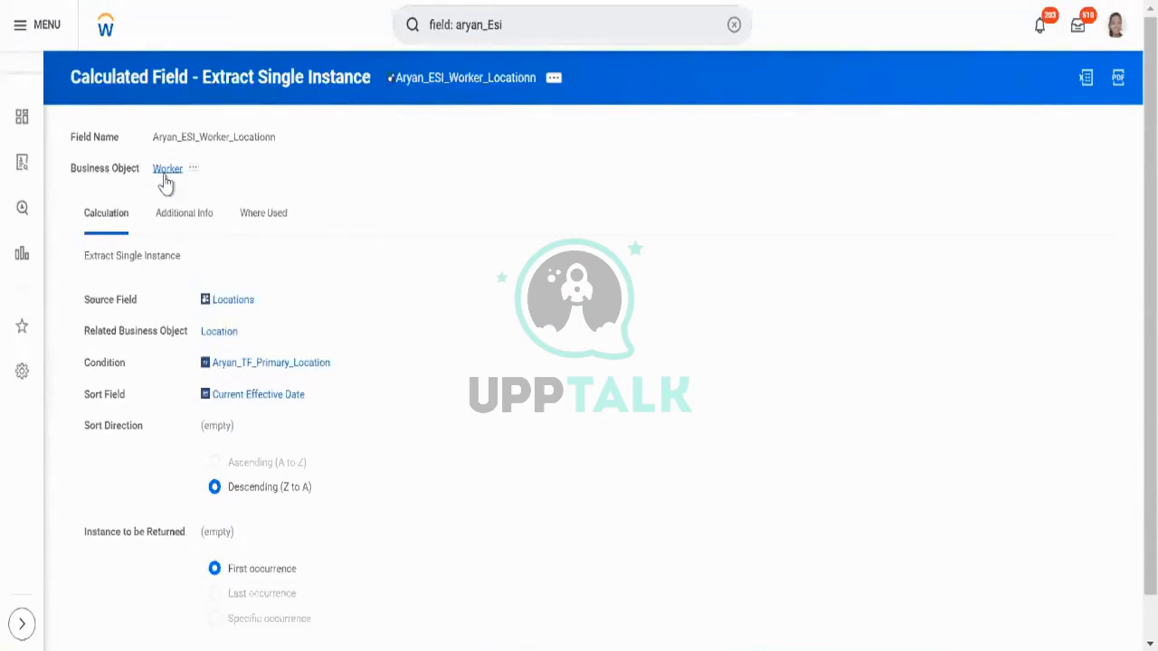
Open the field's Worker business object and its related Location business object in separate browser tabs.
right_click(164, 176)
click(188, 188)
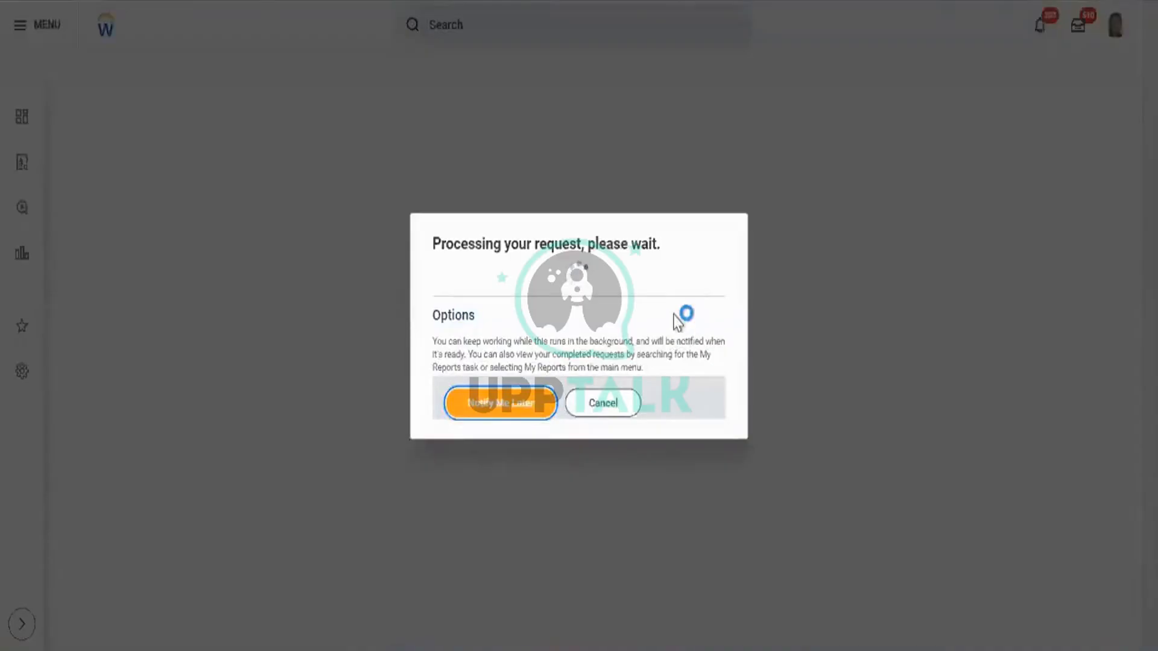
click(609, 0)
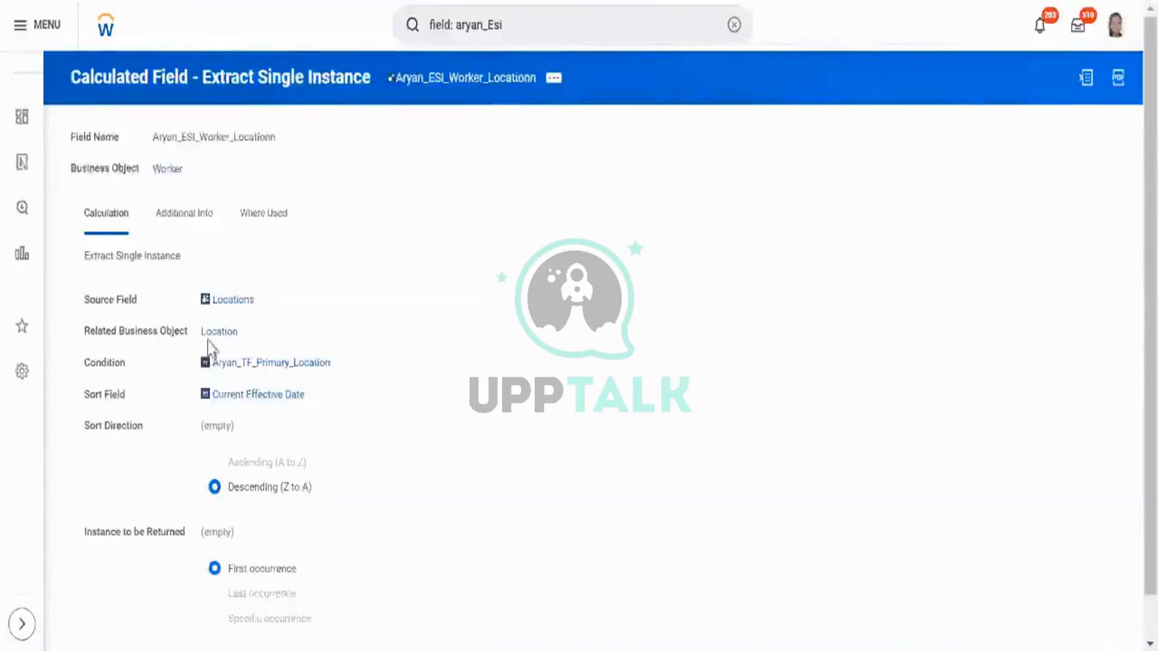
right_click(215, 333)
click(230, 351)
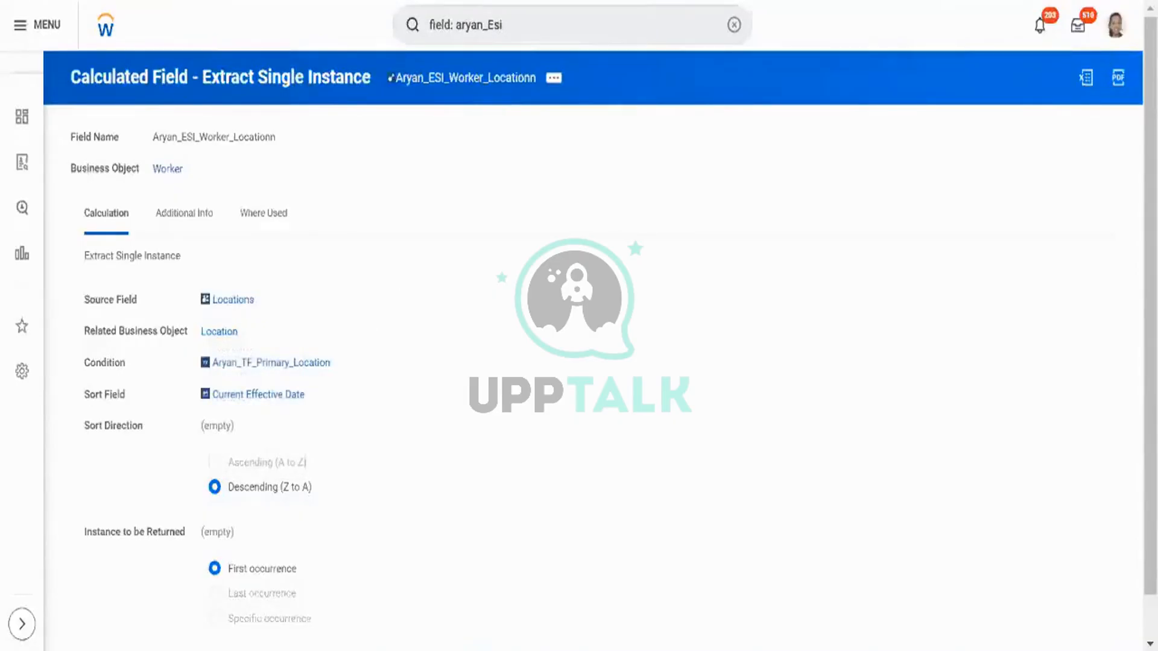
Filter the Worker business object's links to related business objects by the value Location.
key(ctrl+Tab)
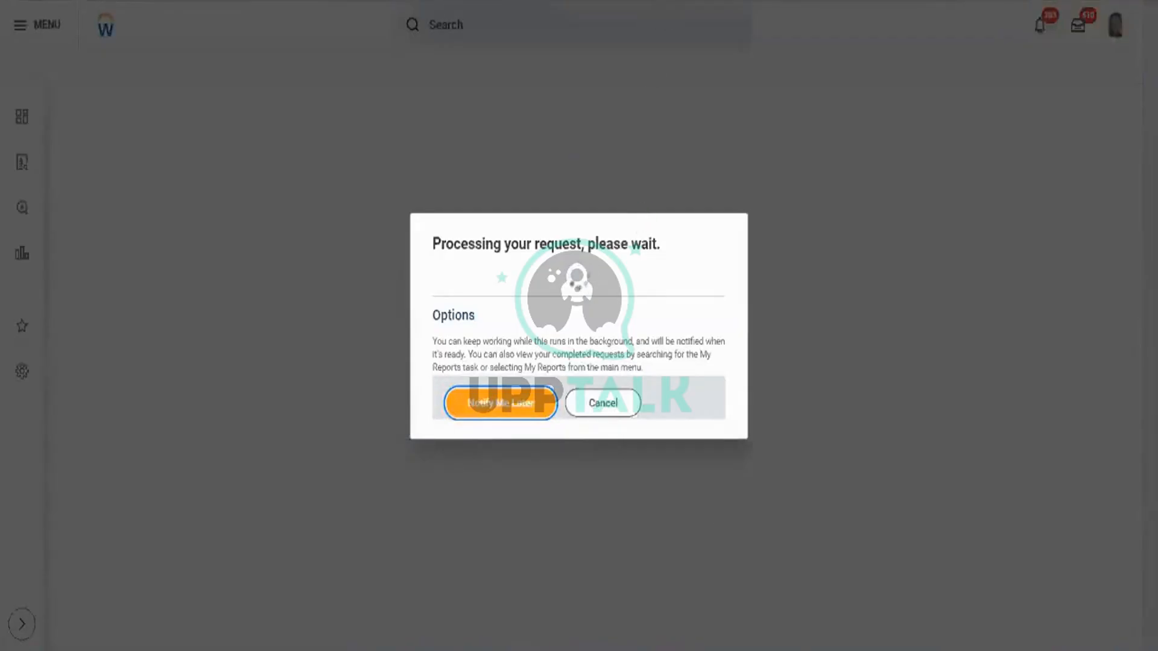
key(ctrl+shift+Tab)
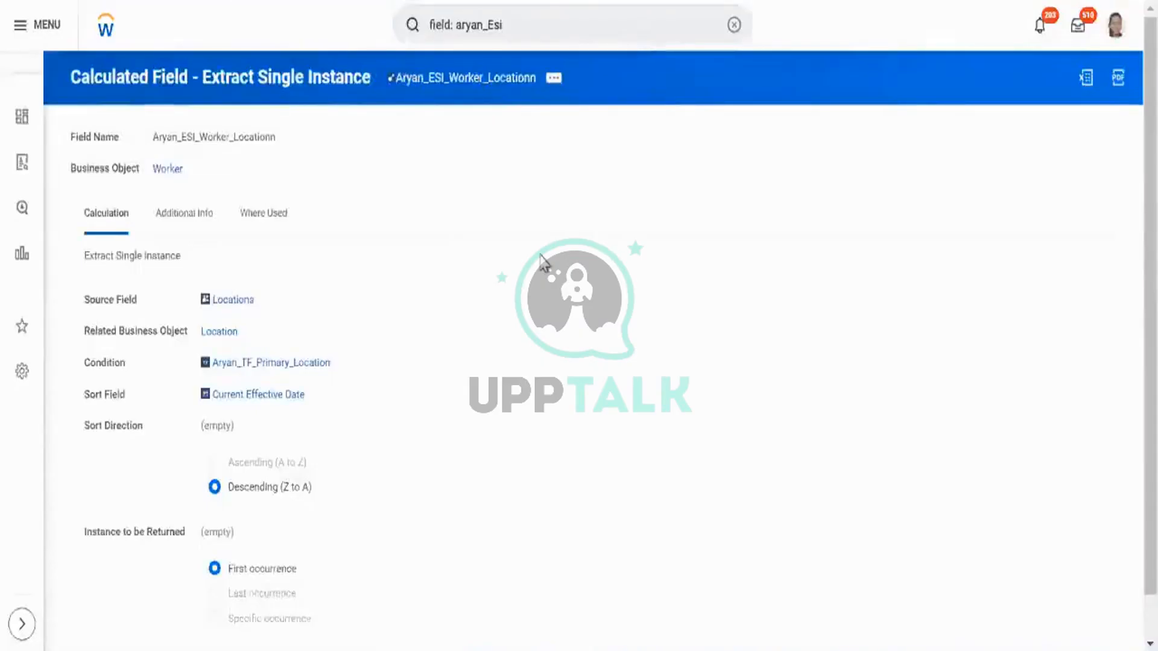
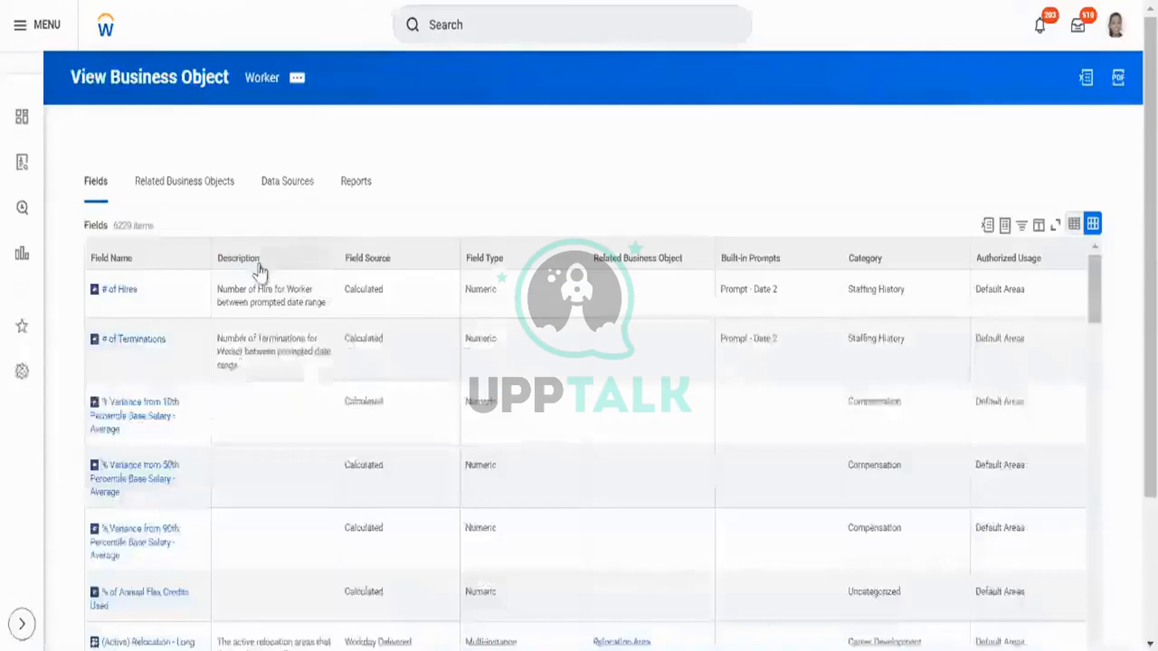
click(193, 193)
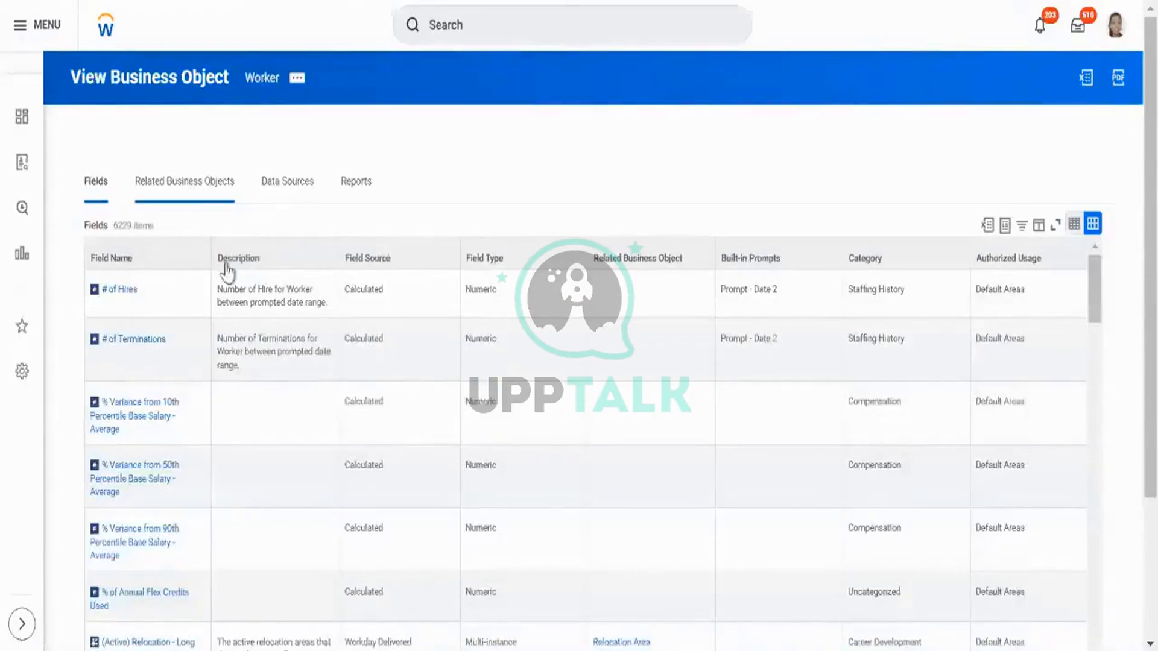
click(173, 335)
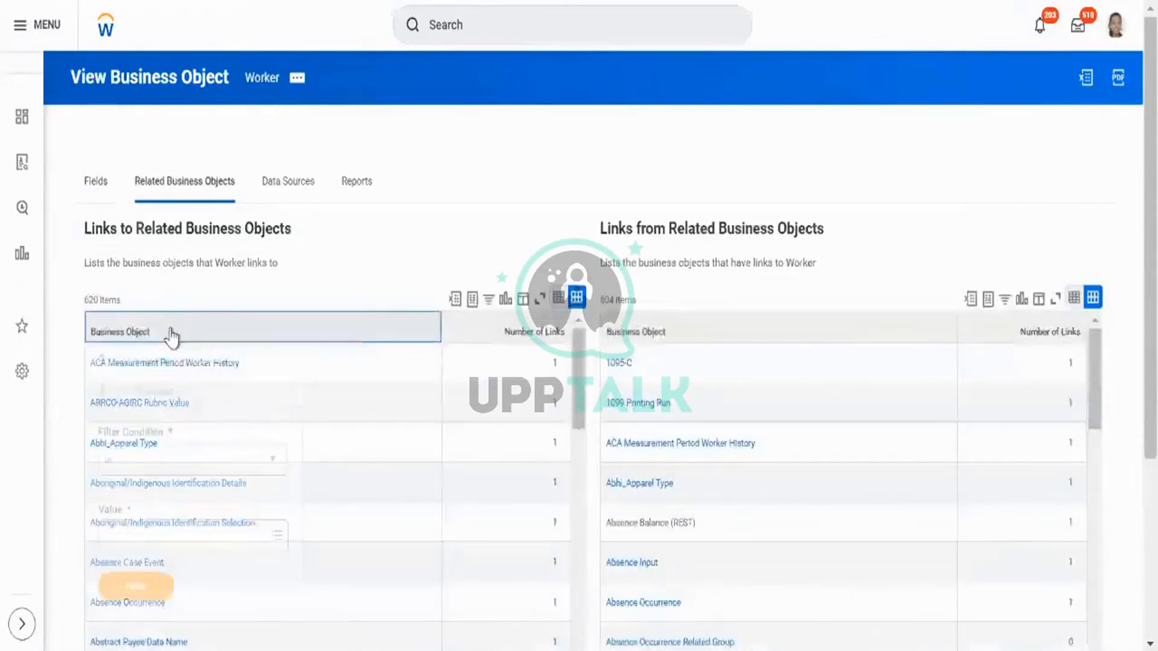
click(224, 534)
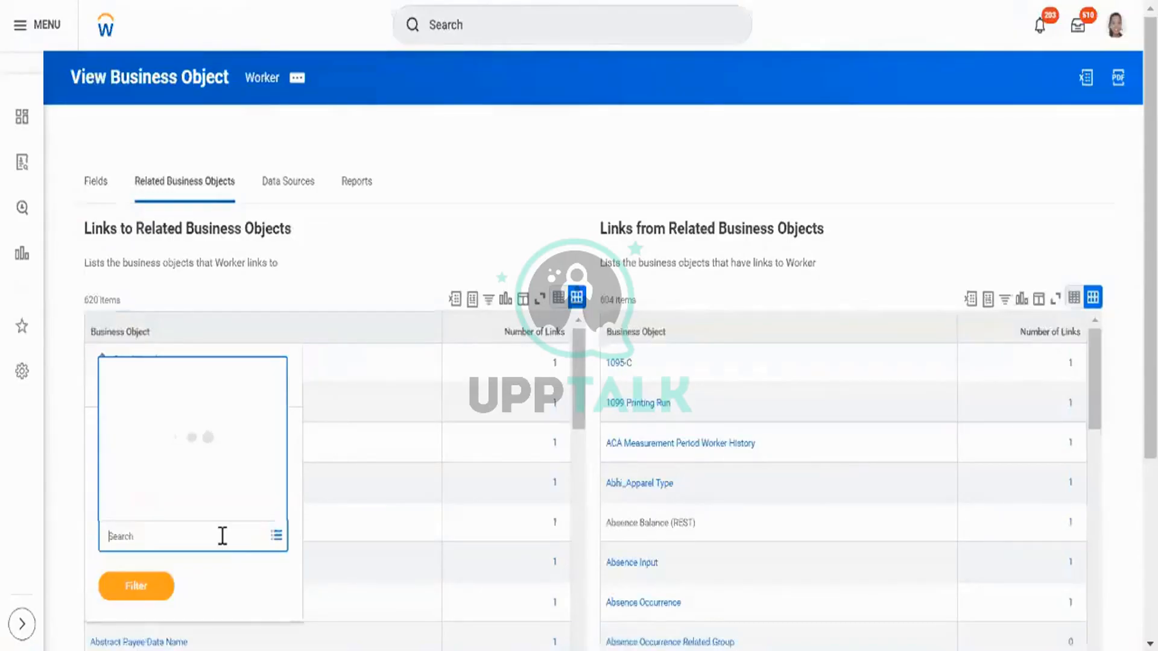
text(location)
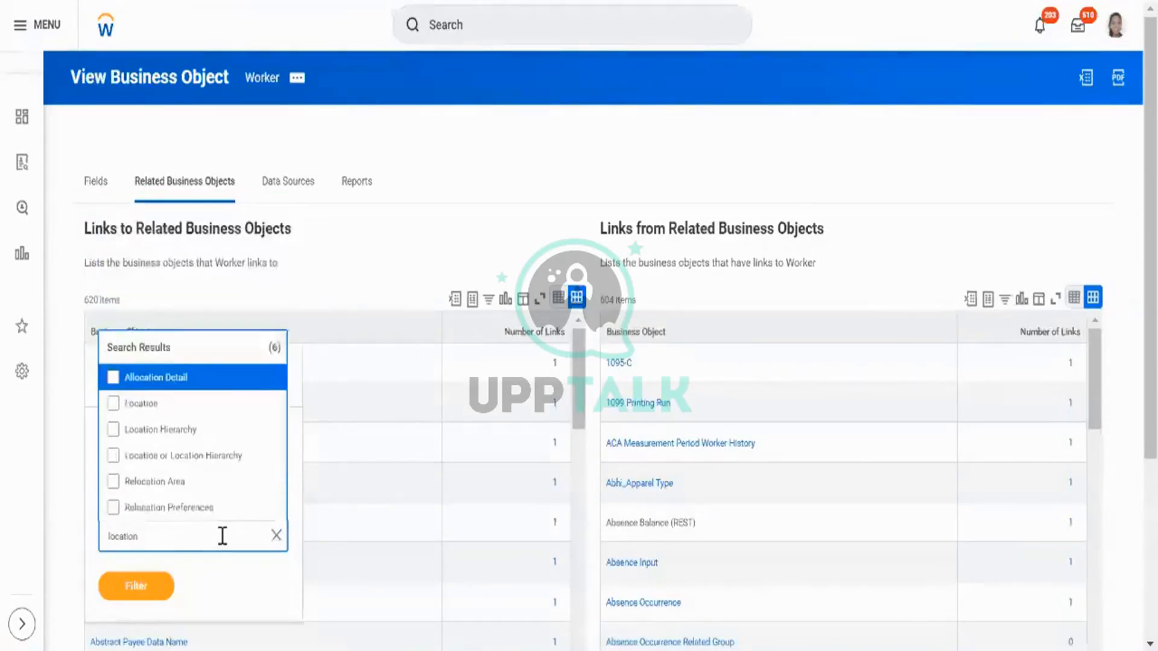
click(117, 409)
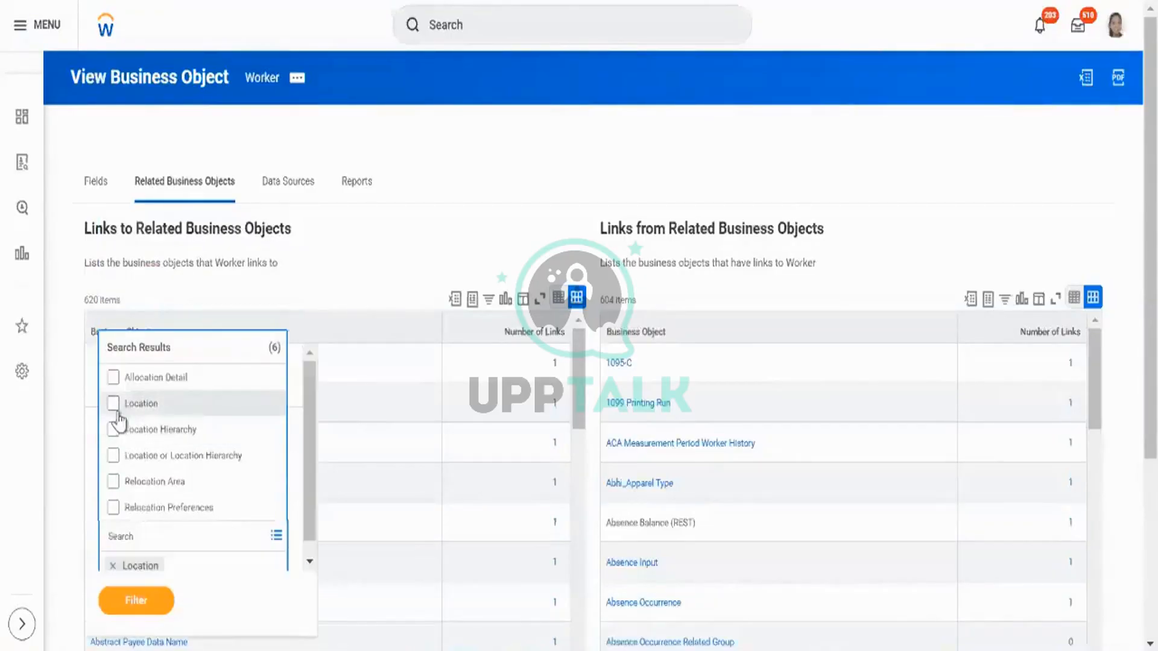
click(150, 600)
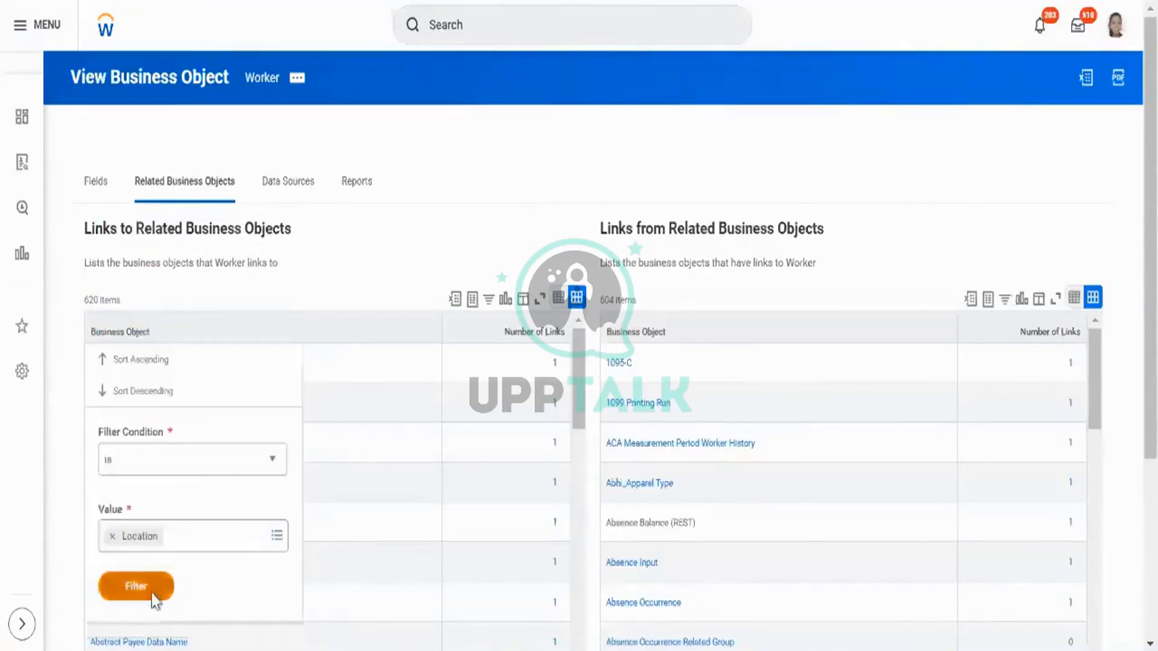
click(152, 594)
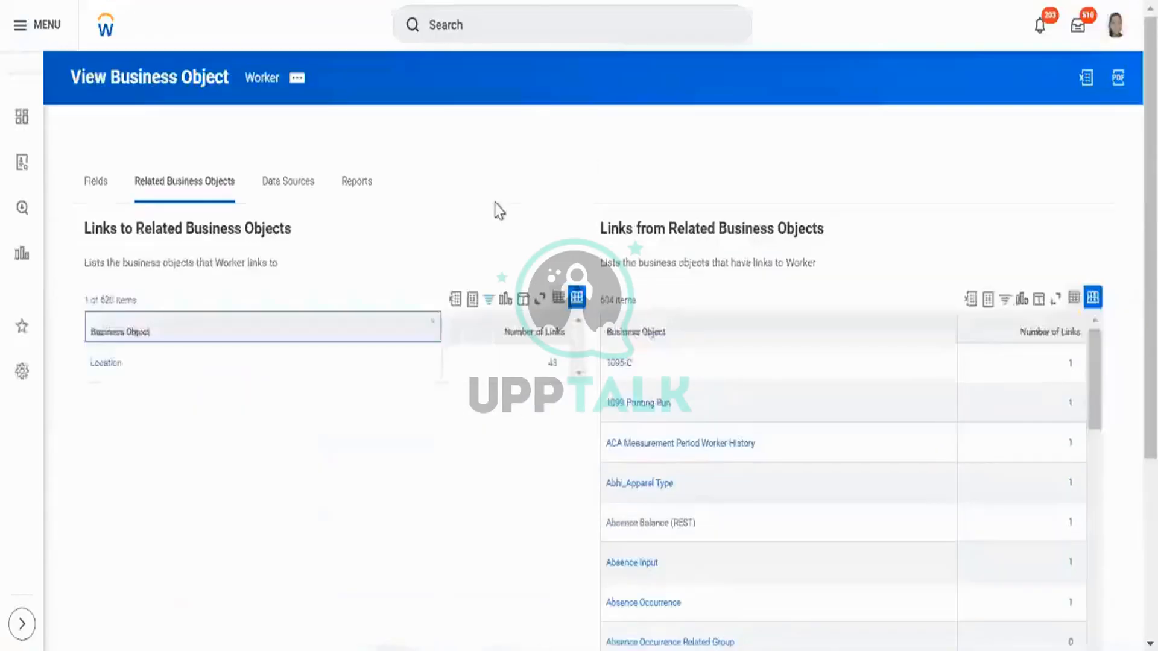
Inspect the Extract Single Instance field's row in Worker's list of links to Location, and close the list.
click(553, 364)
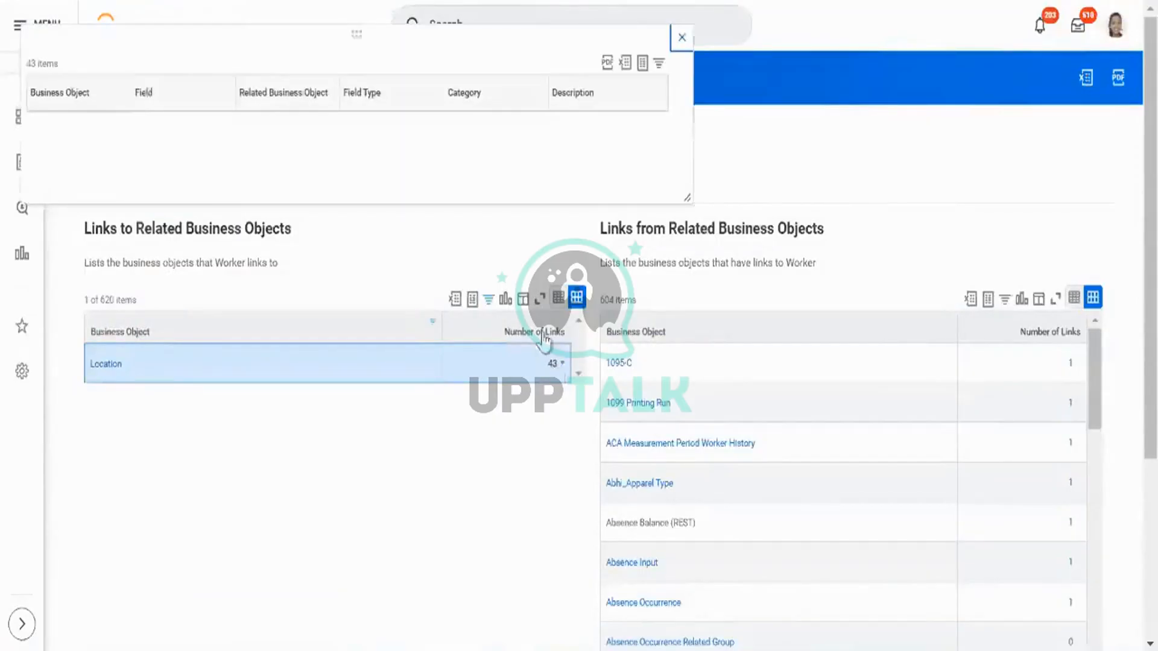
scroll(350, 176, down, 3)
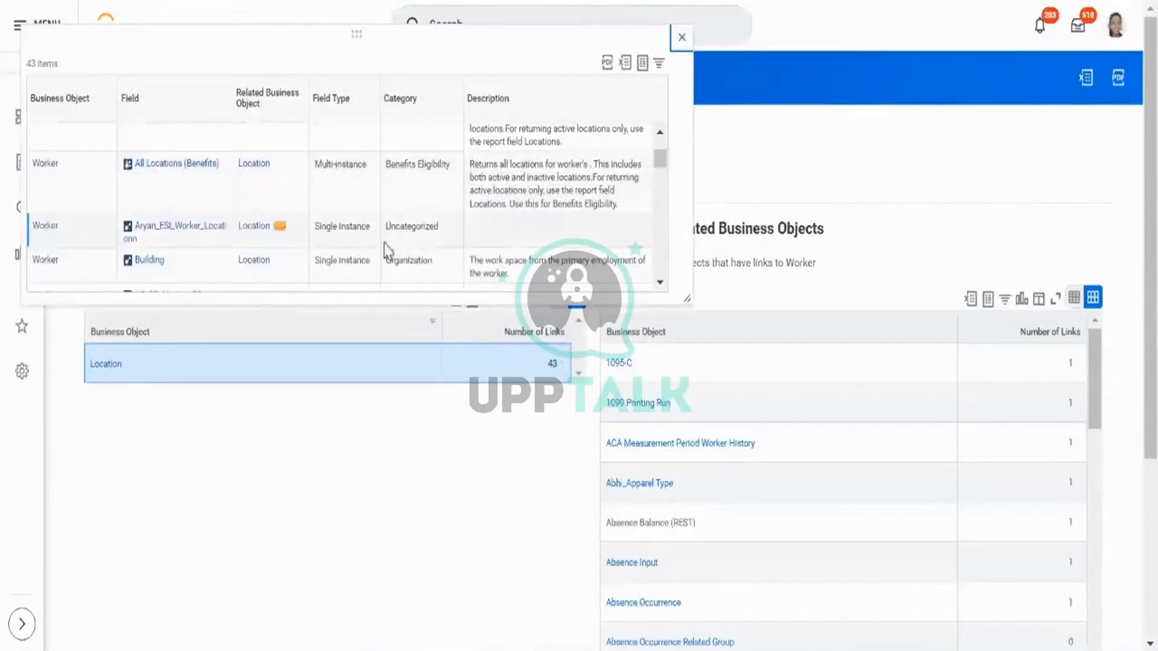
drag(444, 240, 90, 227)
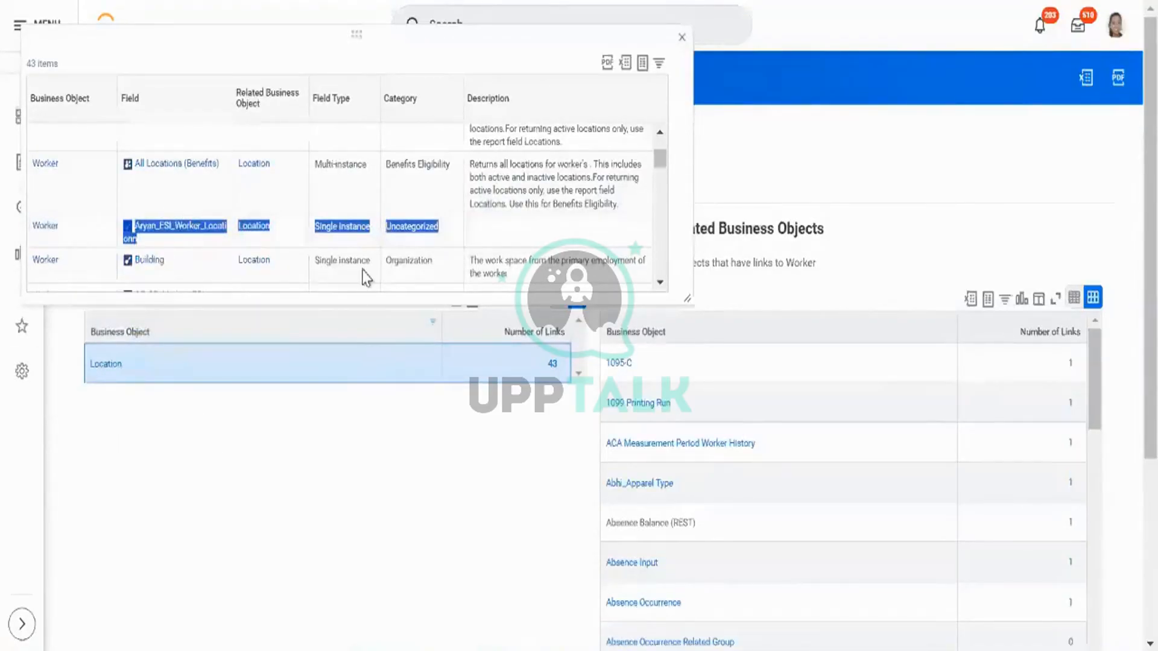
click(681, 36)
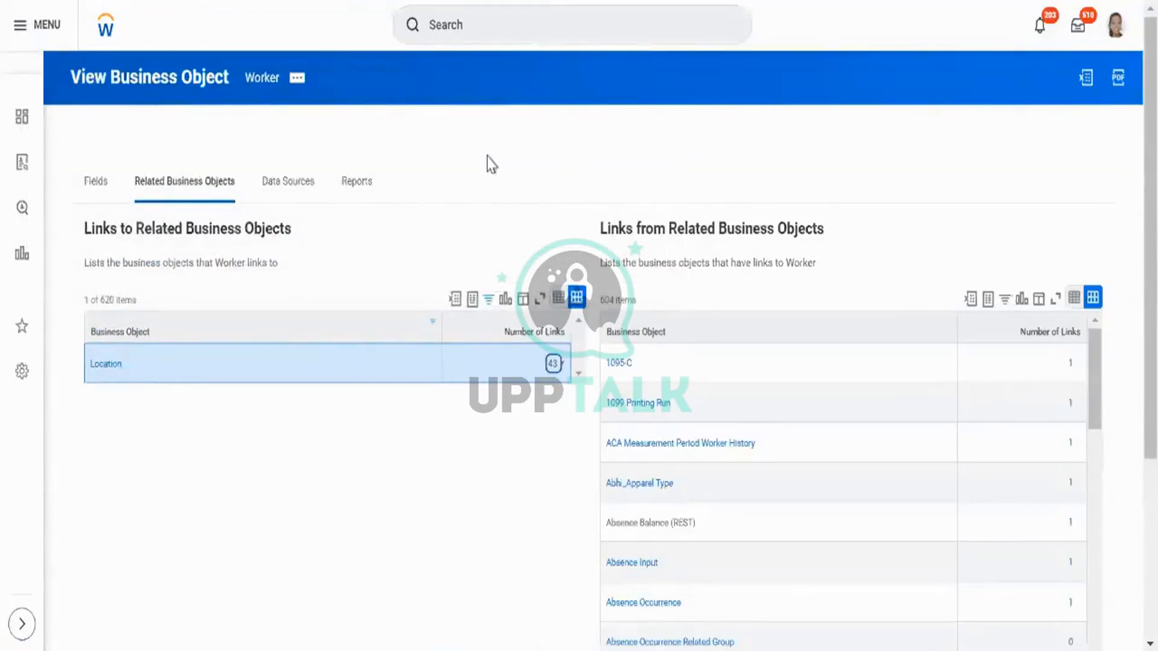
Reopen Worker's links to Location and compare the All Locations field type with the Extract Single Instance field's entry.
click(553, 363)
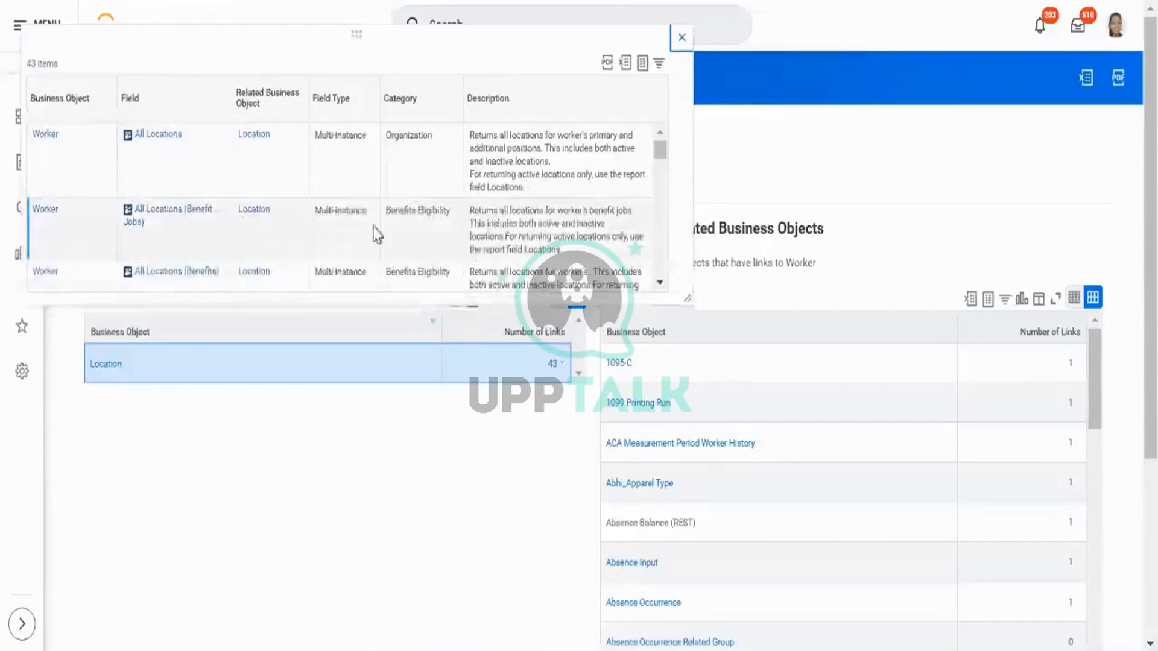
double_click(345, 141)
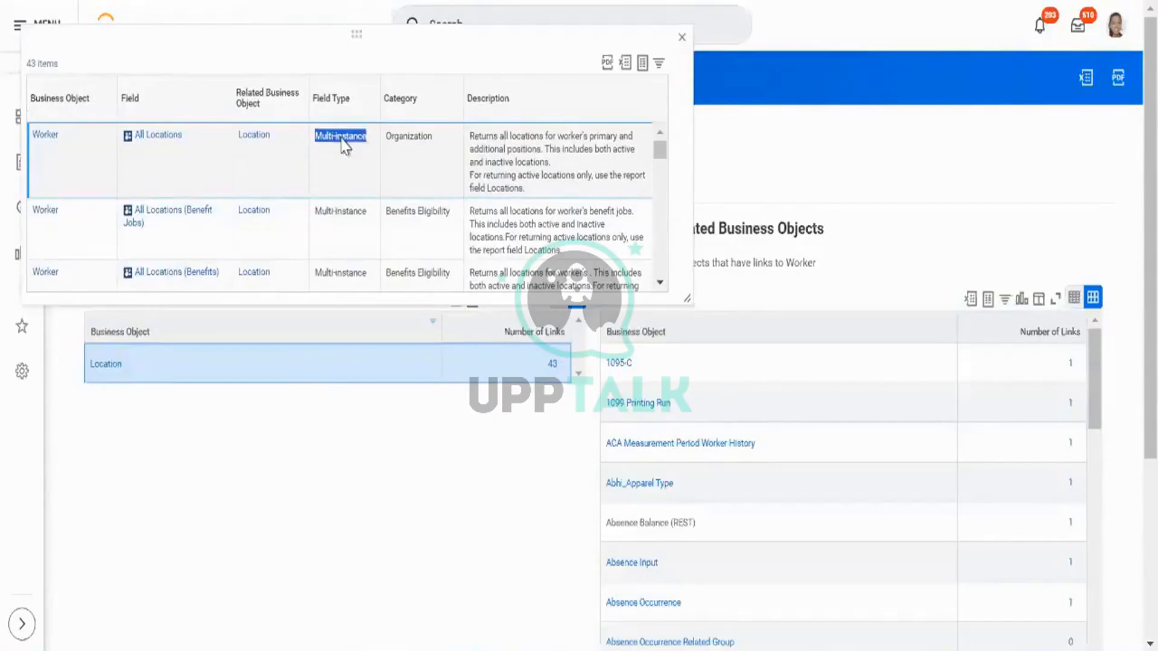
scroll(344, 145, down, 2)
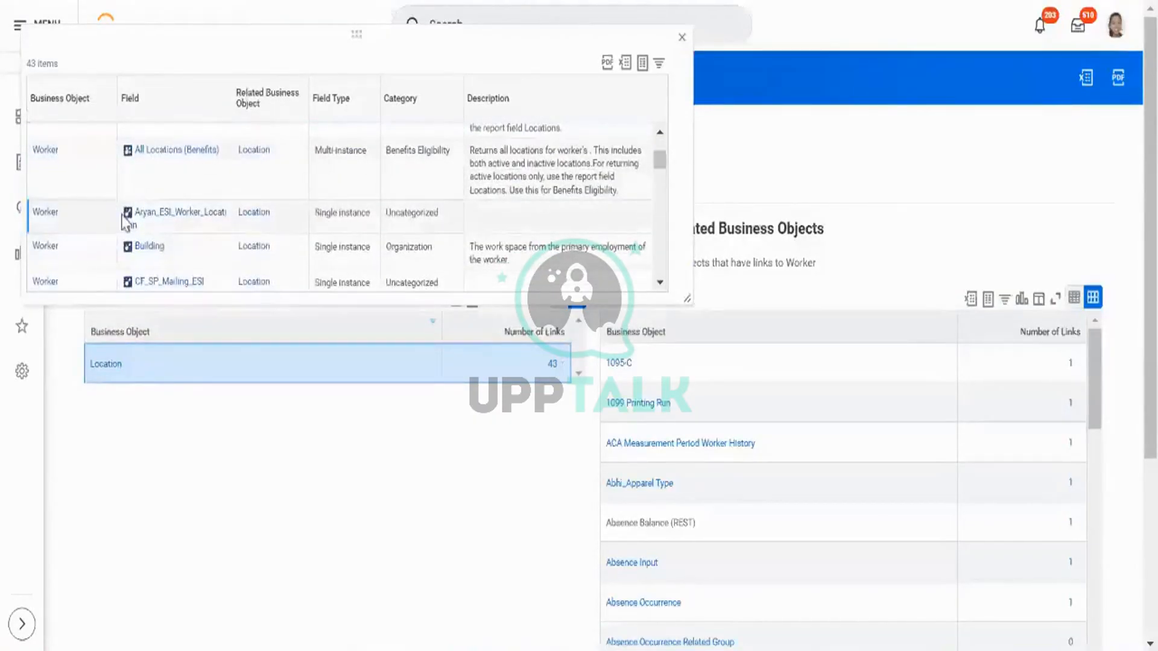
drag(123, 217, 184, 234)
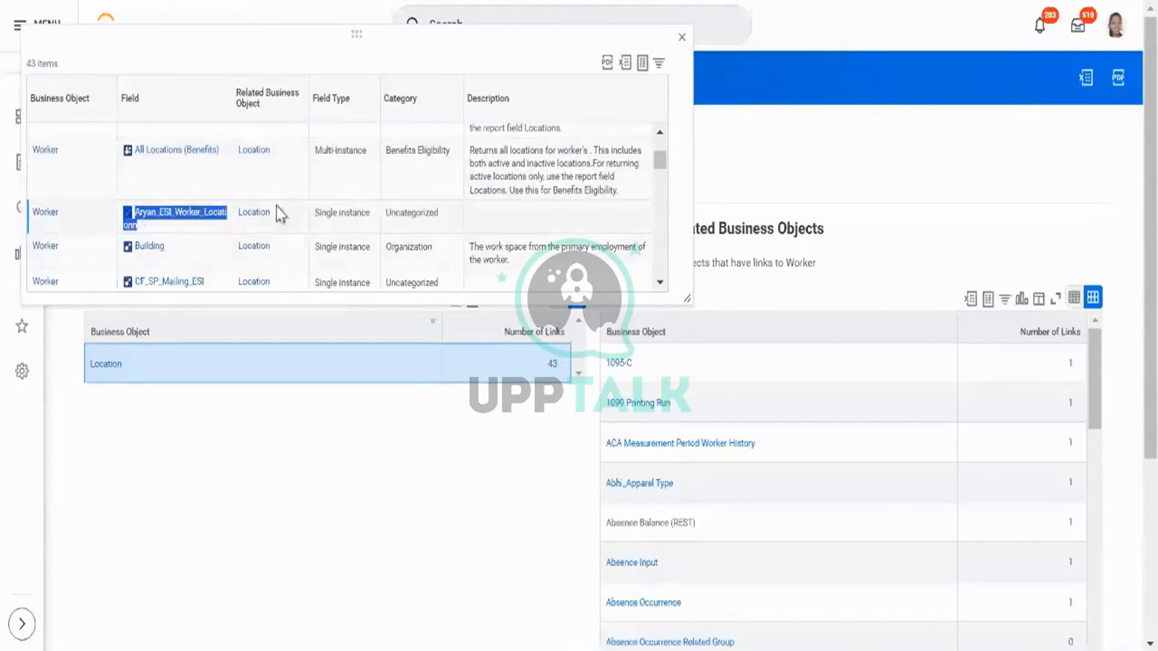
Review the Extract Single Instance field's condition and sort settings, and check the field types in the Location links list again.
key(ctrl+Tab)
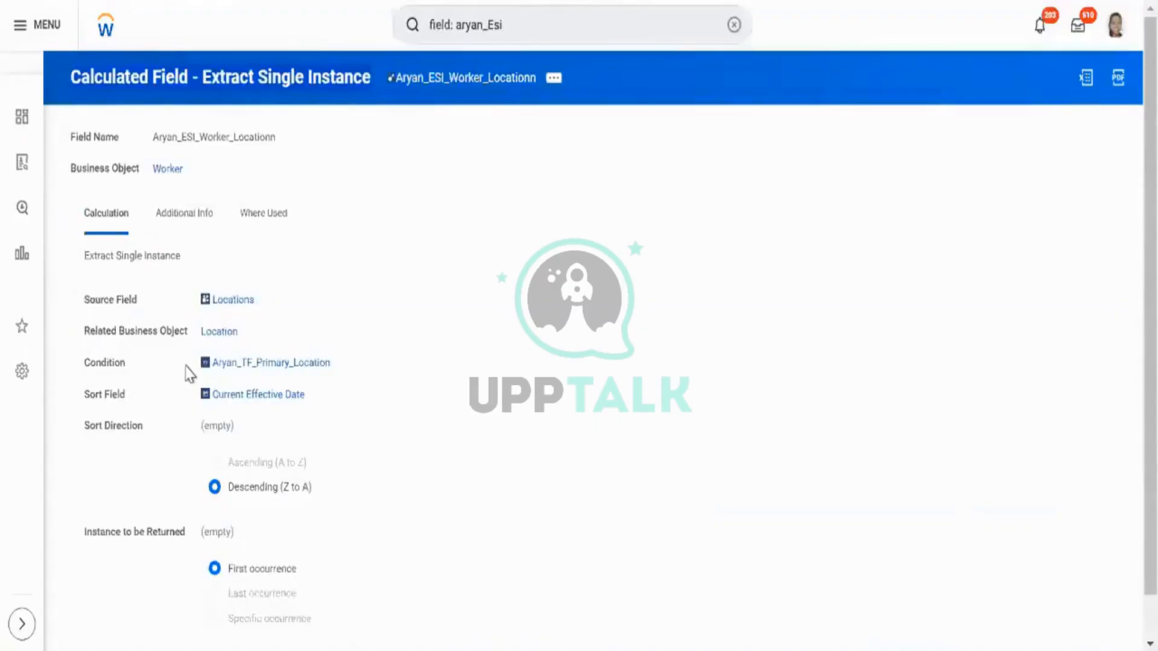
drag(187, 373, 323, 428)
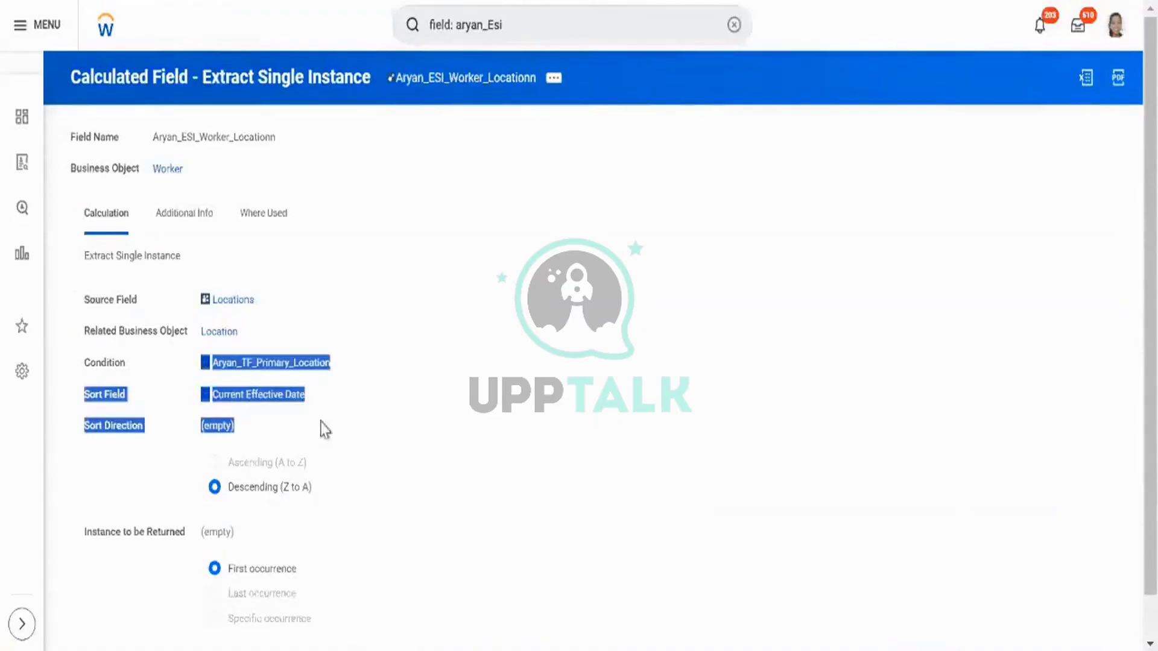
click(531, 341)
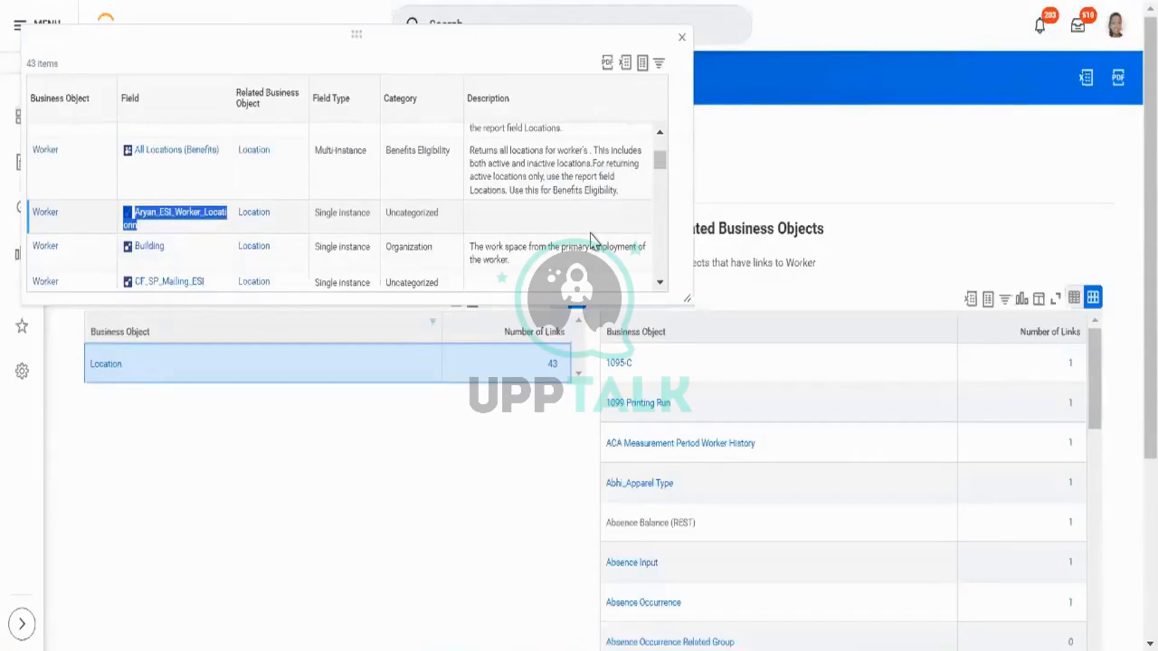
triple_click(358, 152)
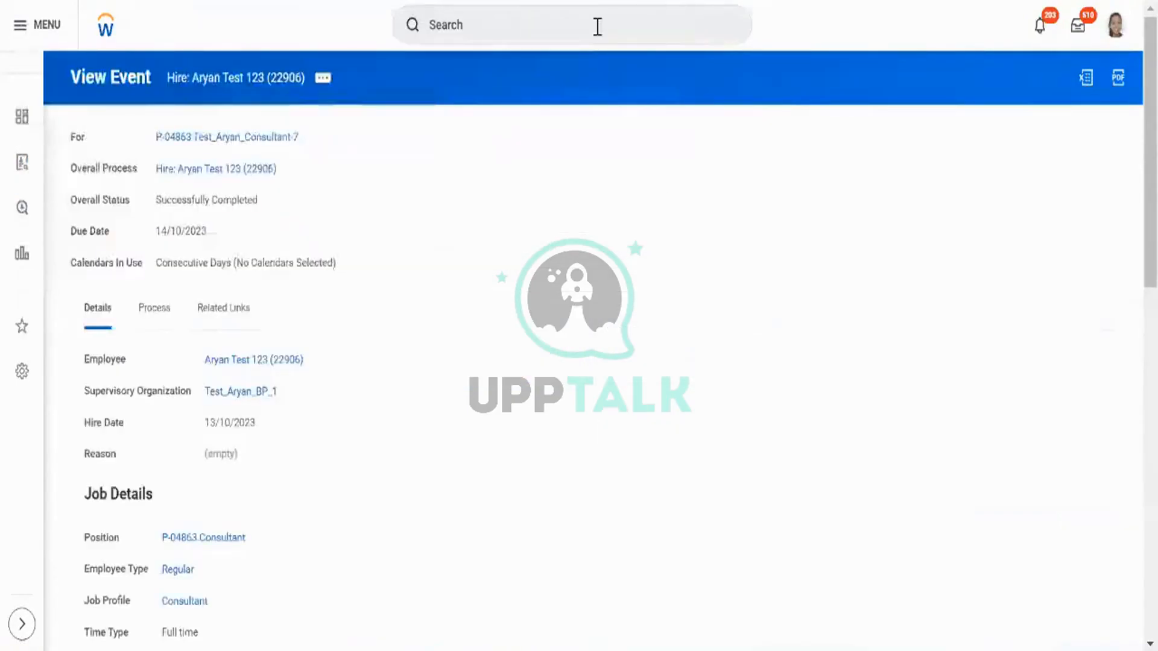
Start a new calculated field and name it with the creator's first name followed by _EMI_Worker_Location.
click(599, 26)
text(cre)
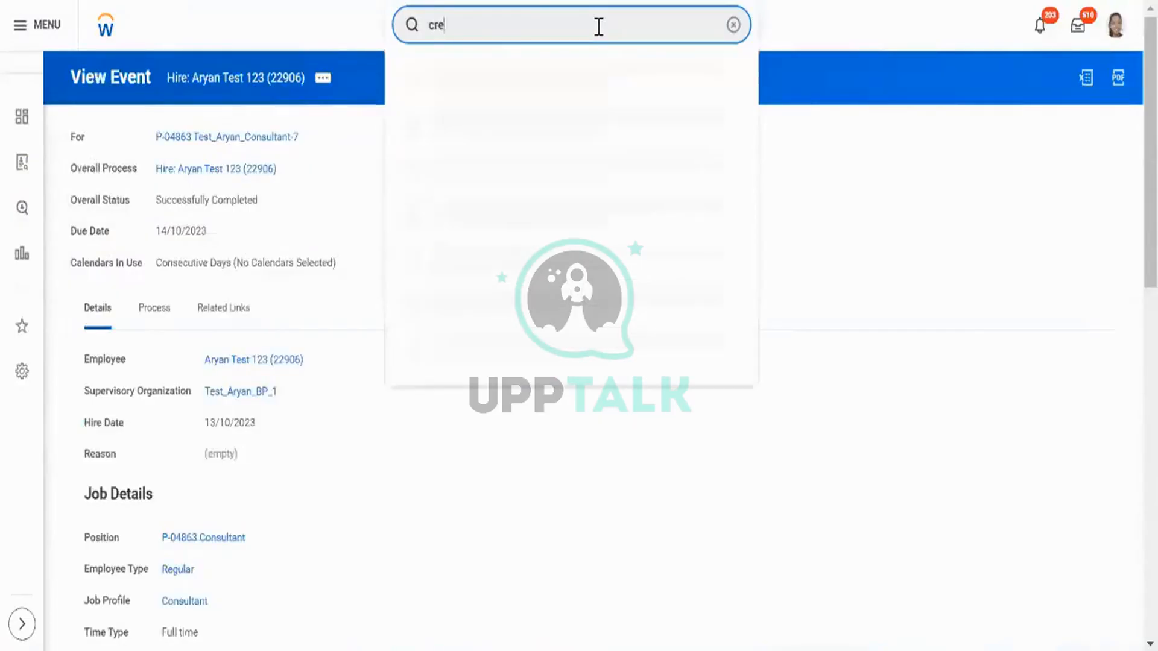
text(ate calc fie)
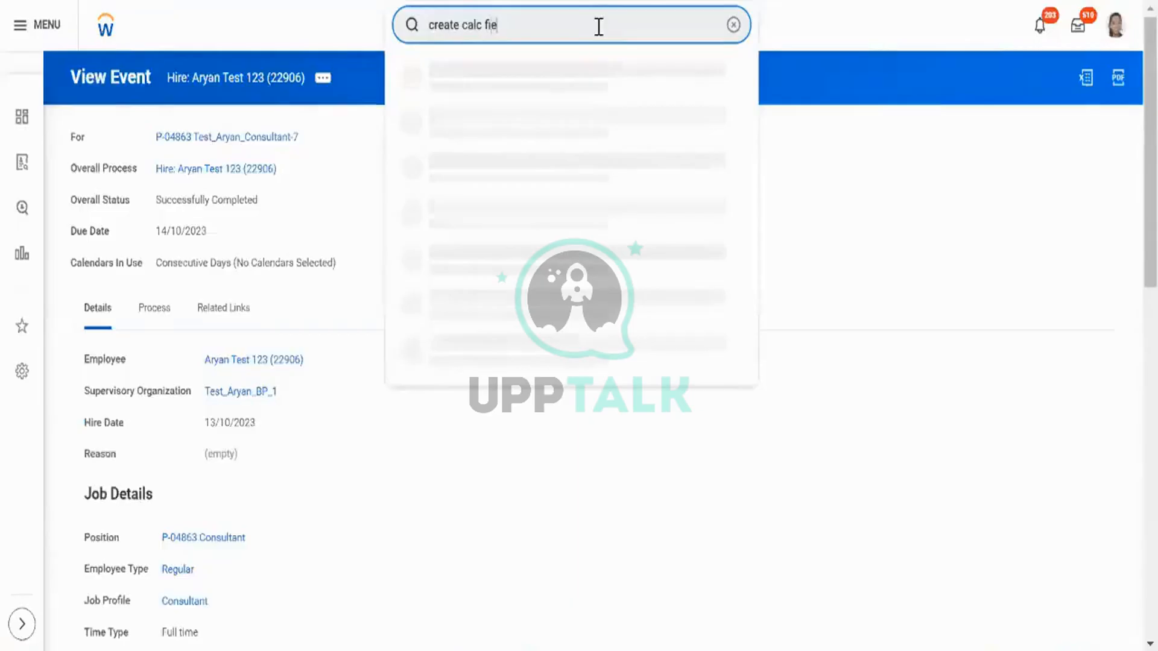
click(551, 72)
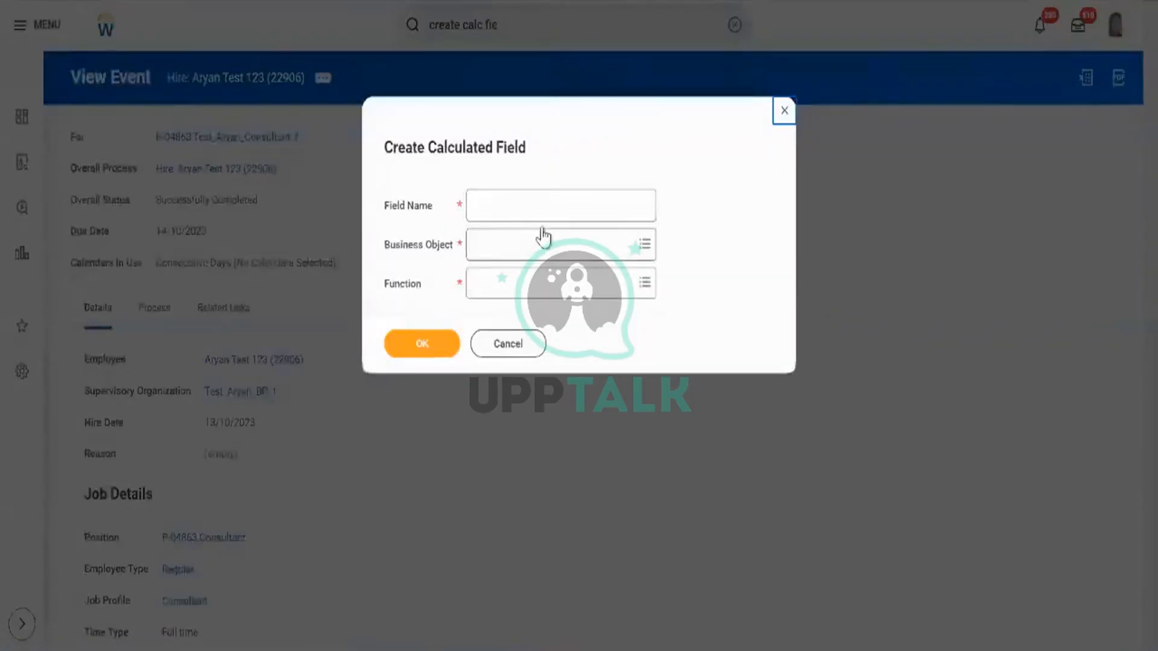
click(551, 208)
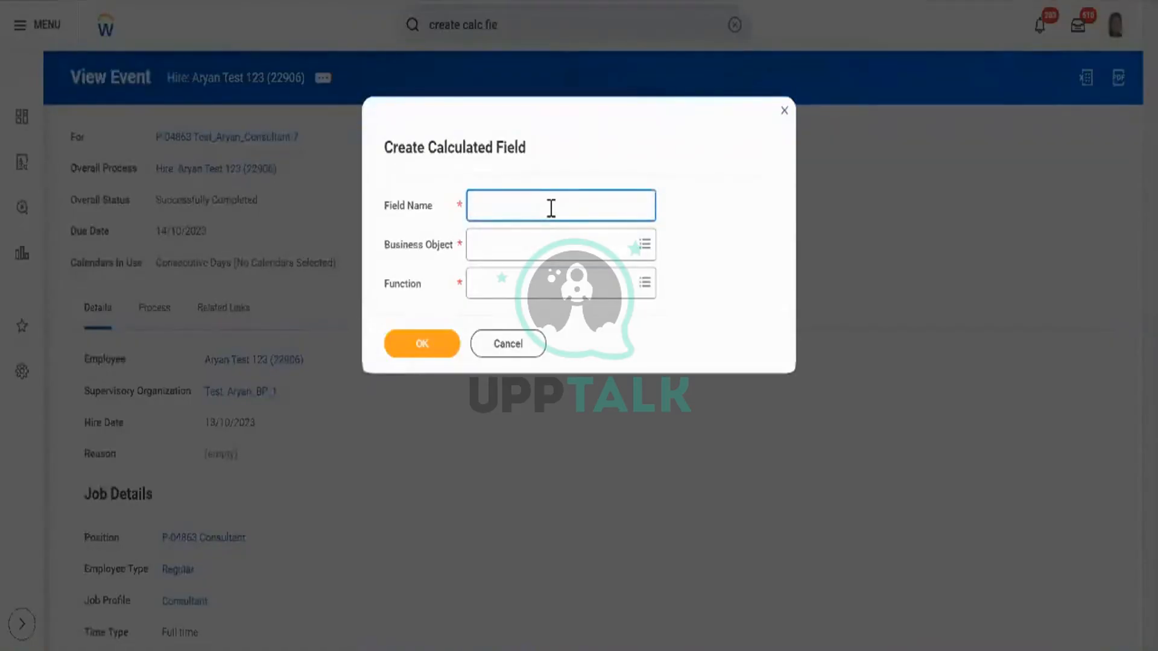
text(Aryan_)
text(EMI_Work)
text(er_Location)
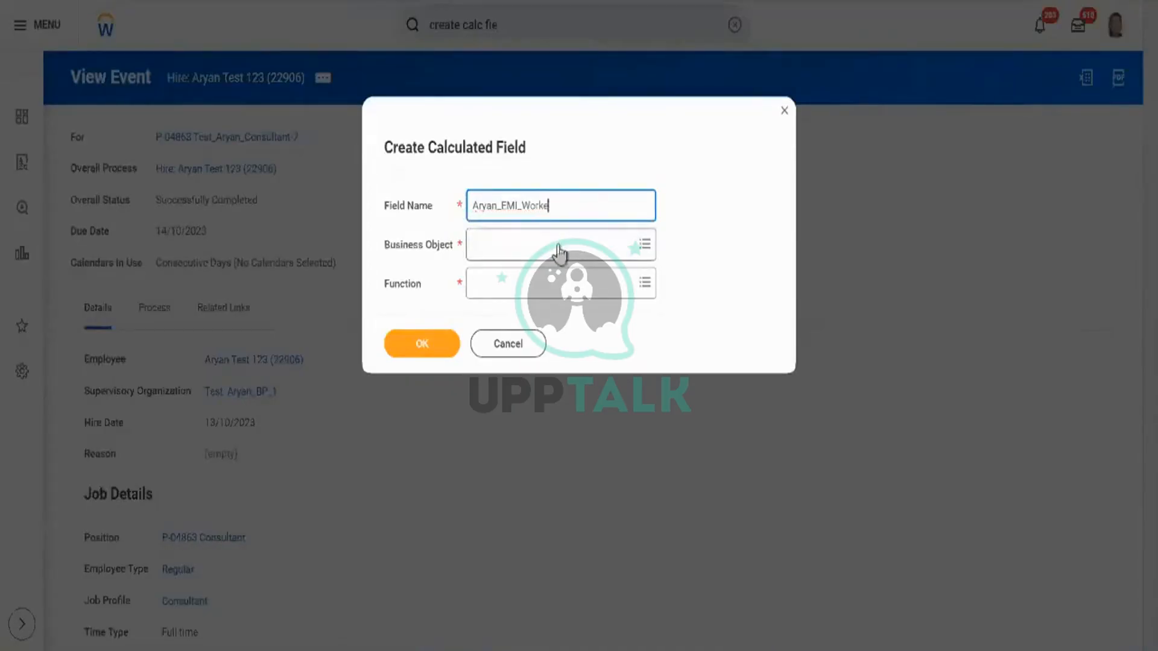
Set the new field's business object to Worker and its function to Extract Multi-Instance, and proceed to its definition.
click(559, 244)
text(worke)
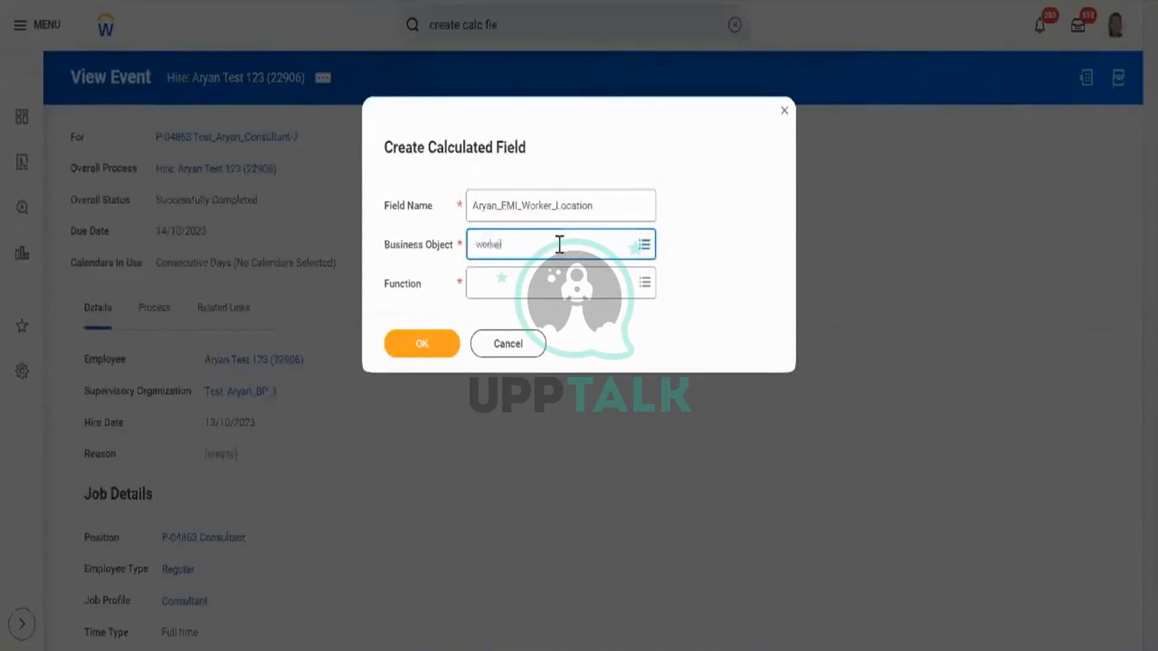
text(r)
key(Return)
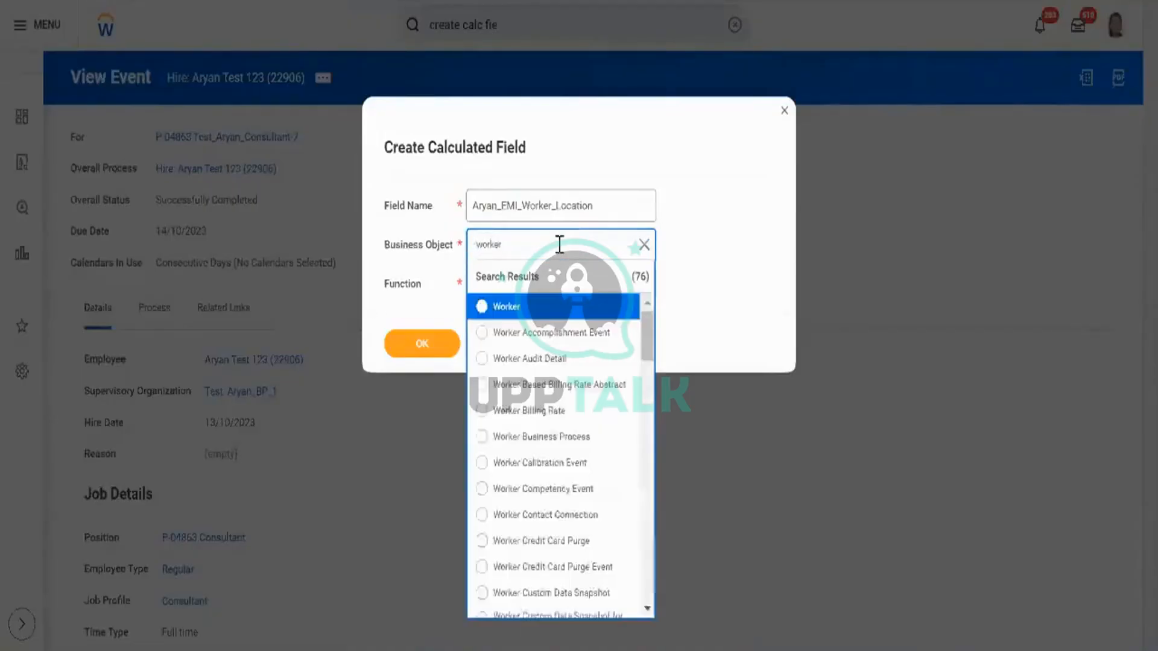
key(Return)
click(555, 281)
text(em)
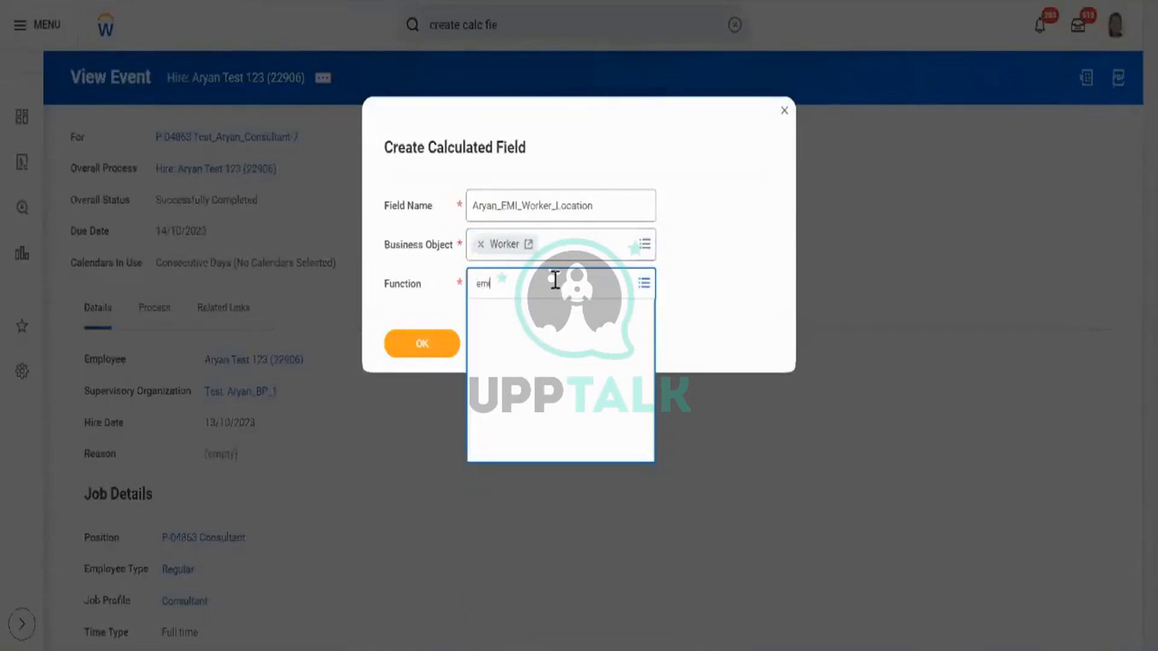
click(454, 346)
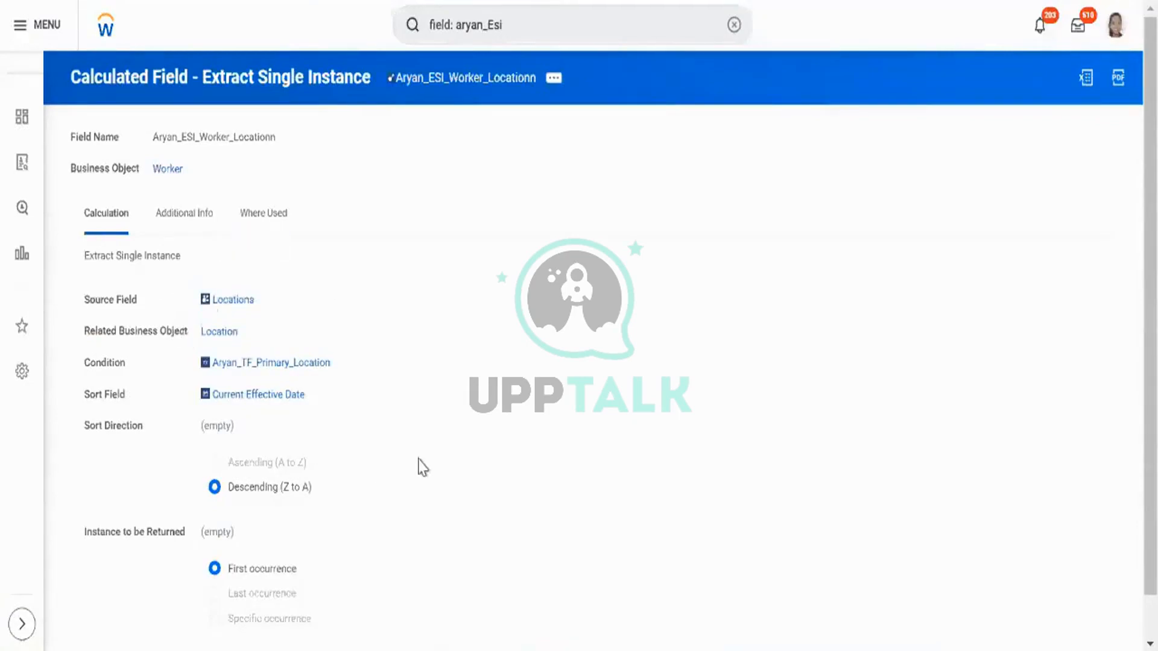
Keep Subset as the Extract Multi-Instance operation type, inspect Worker's Location report field, and choose it as the source field.
scroll(422, 467, down, 2)
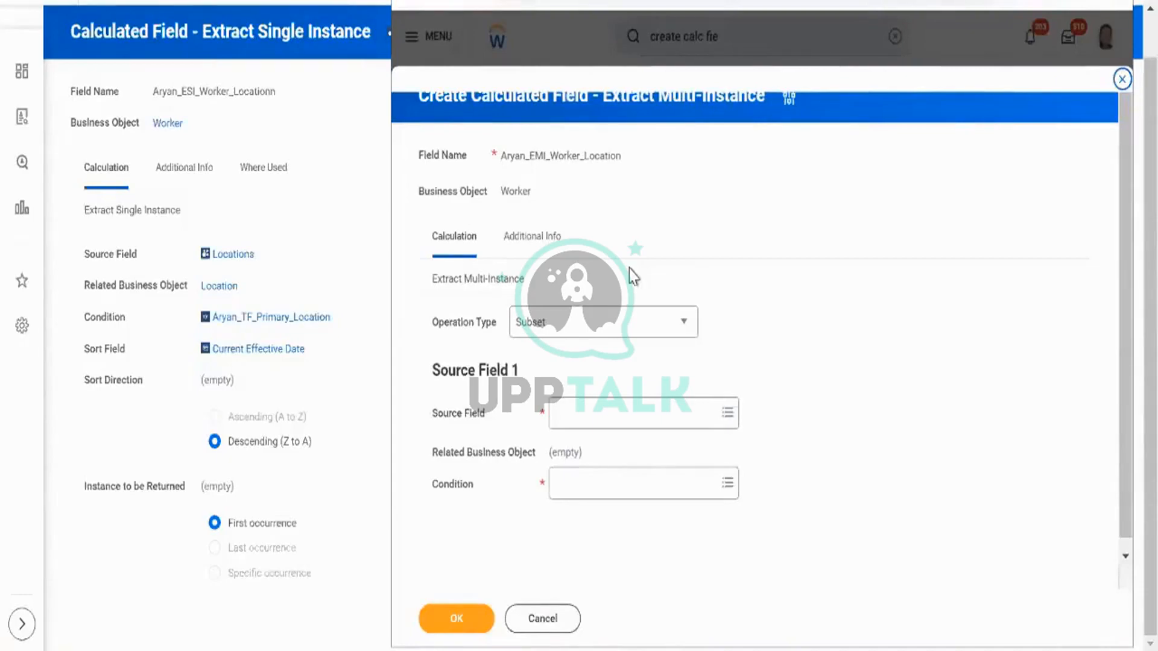
click(661, 326)
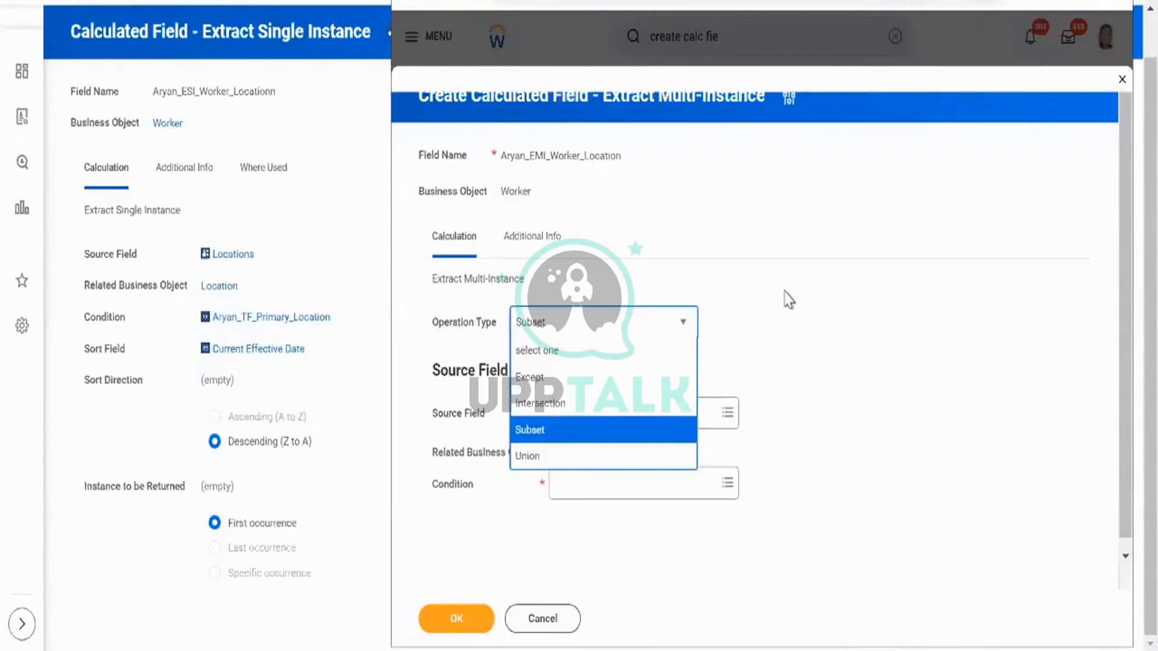
key(Return)
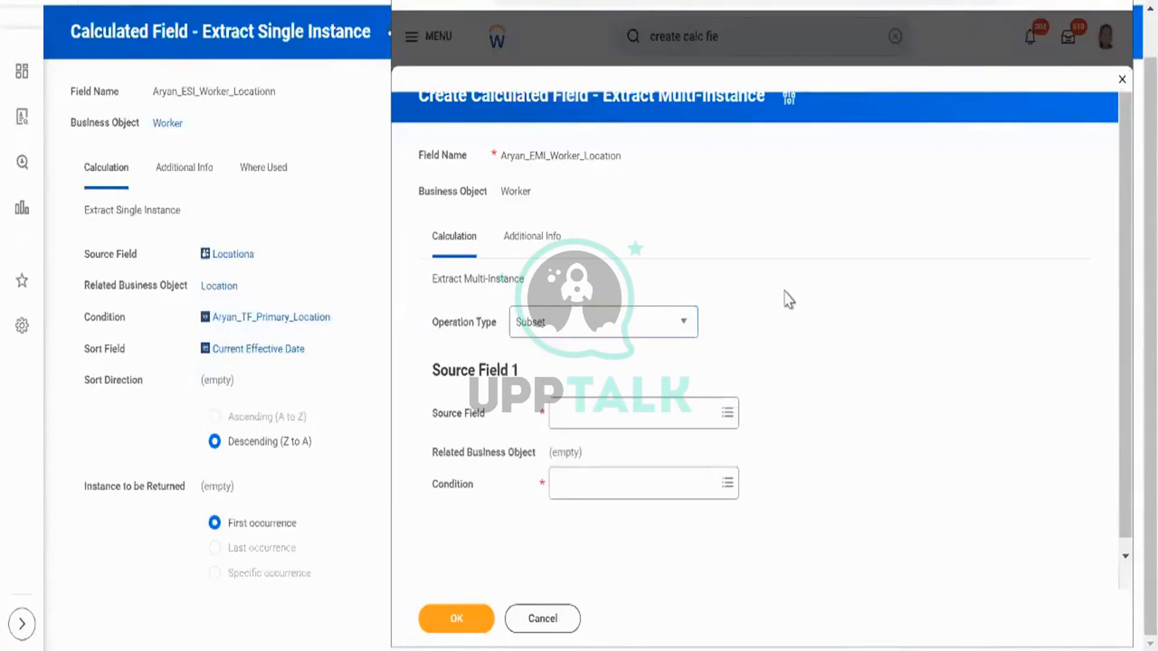
click(684, 416)
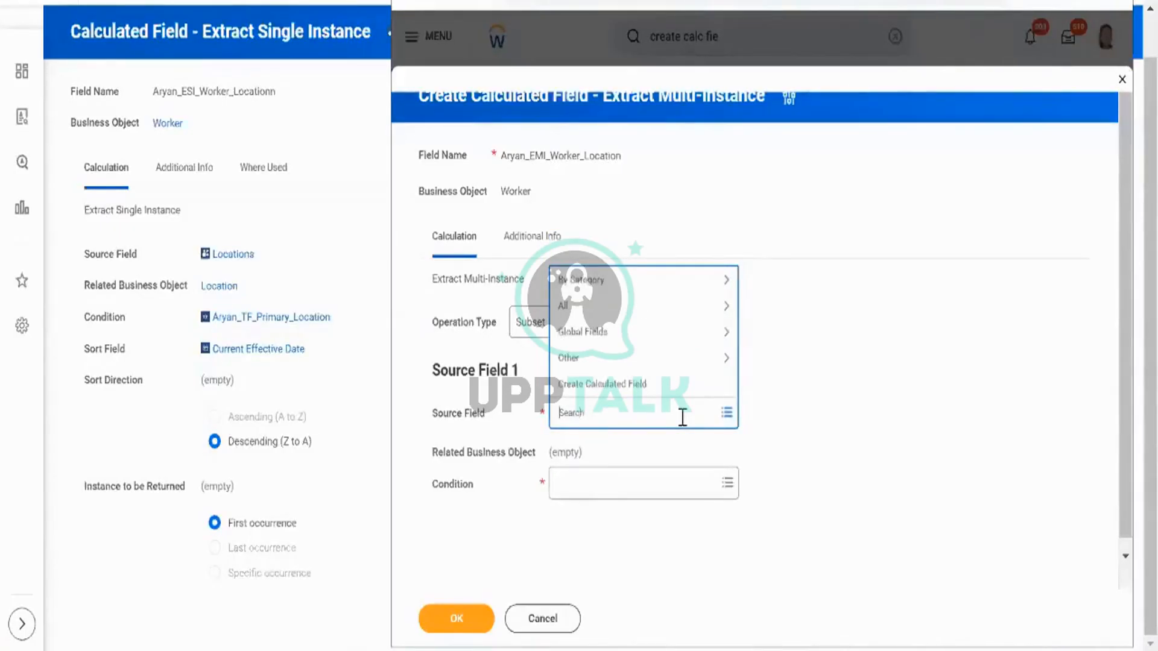
text(location)
key(Return)
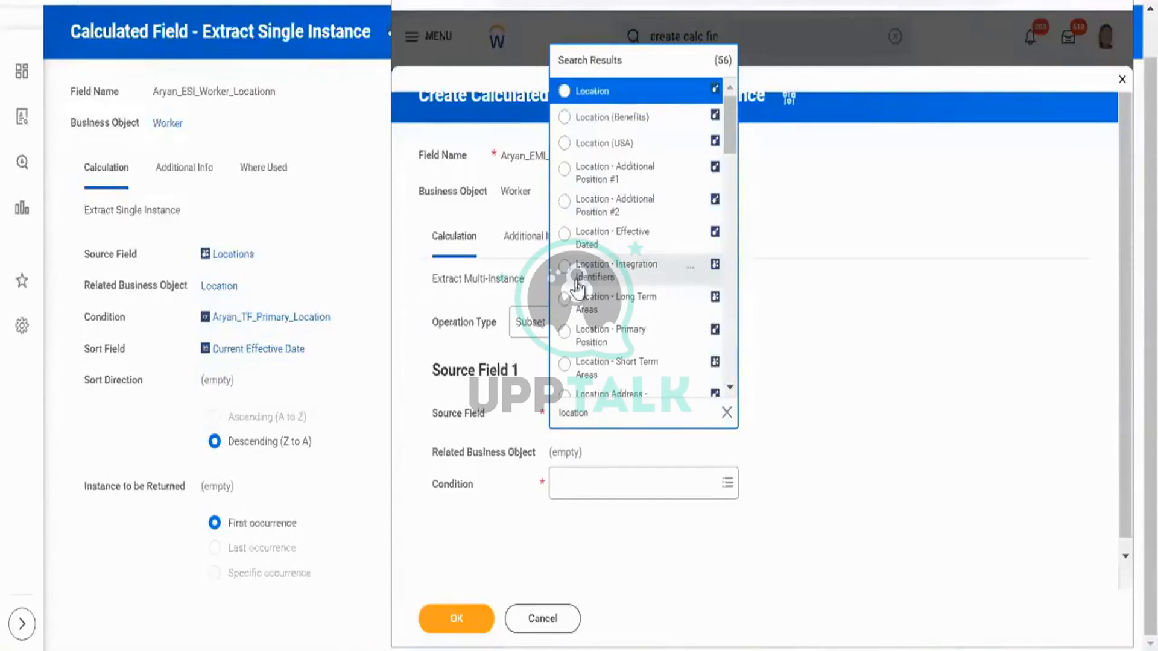
click(692, 98)
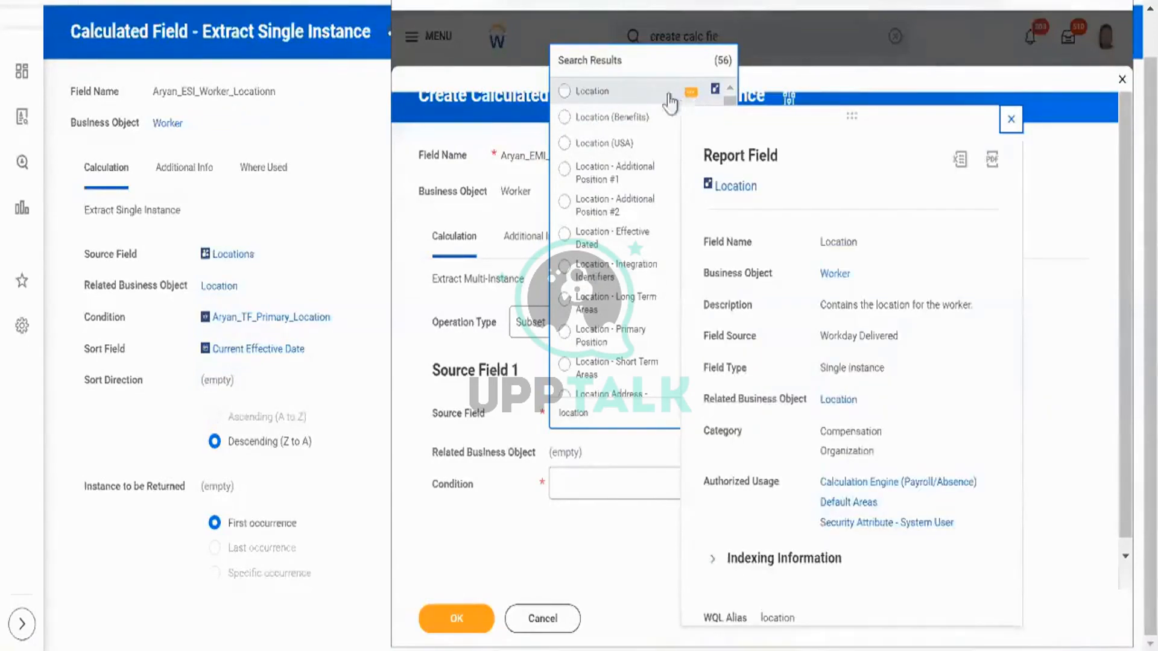
click(666, 97)
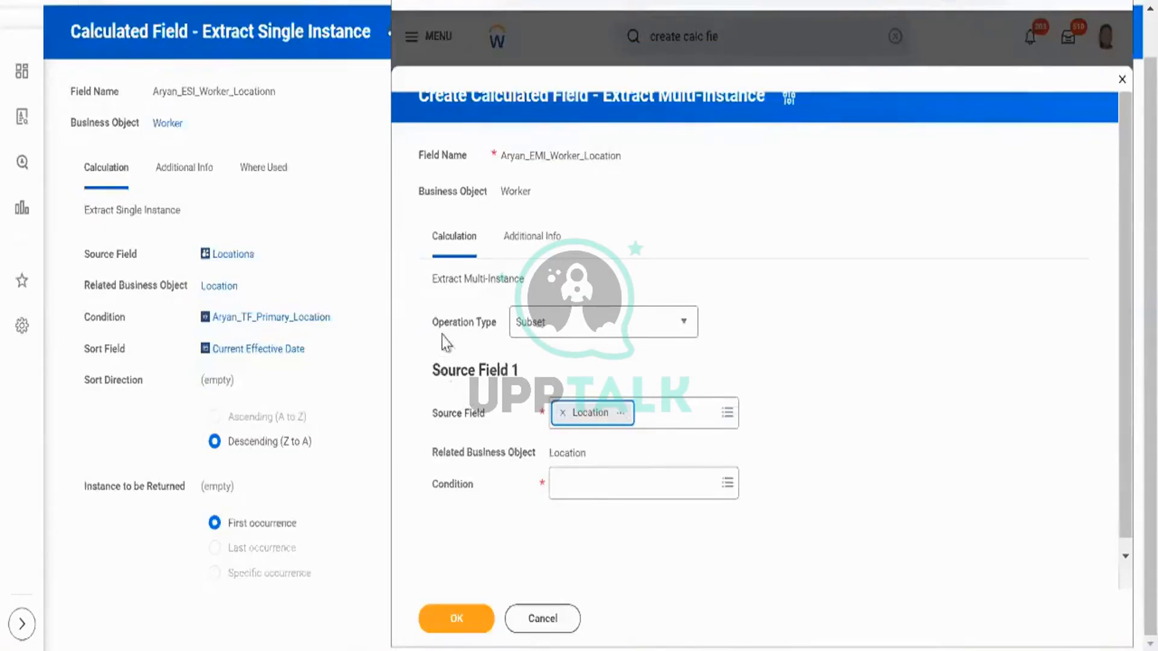
Switch the operation type to Union and examine which source fields and conditions it requires.
click(555, 337)
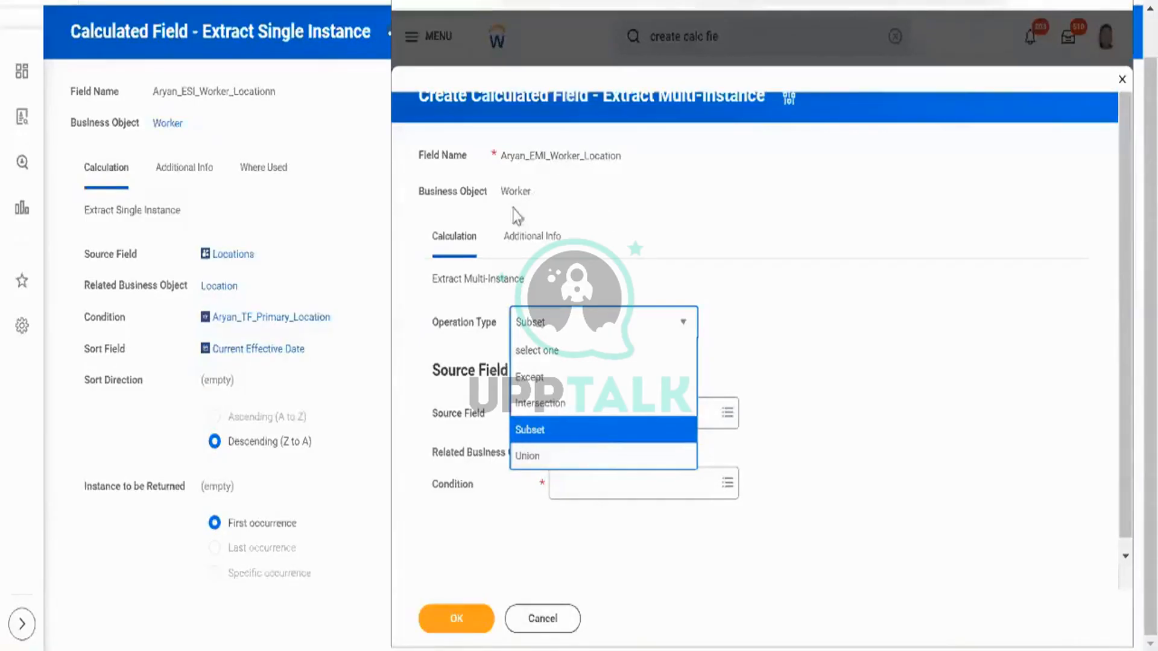
scroll(562, 443, down, 1)
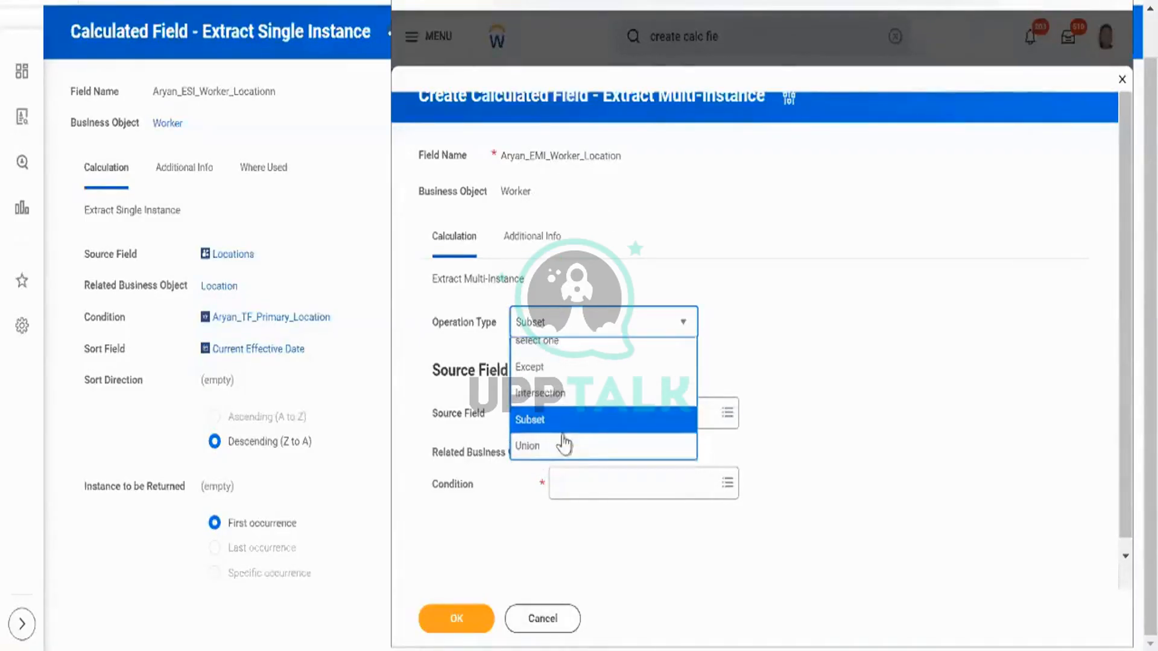
click(562, 428)
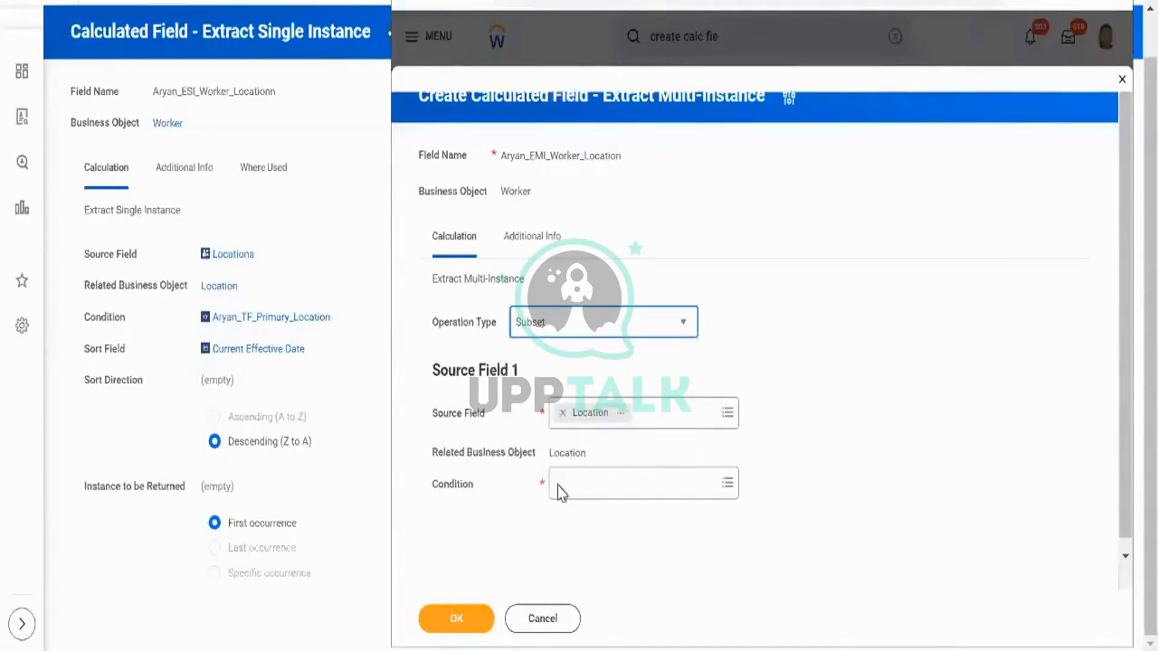
click(609, 330)
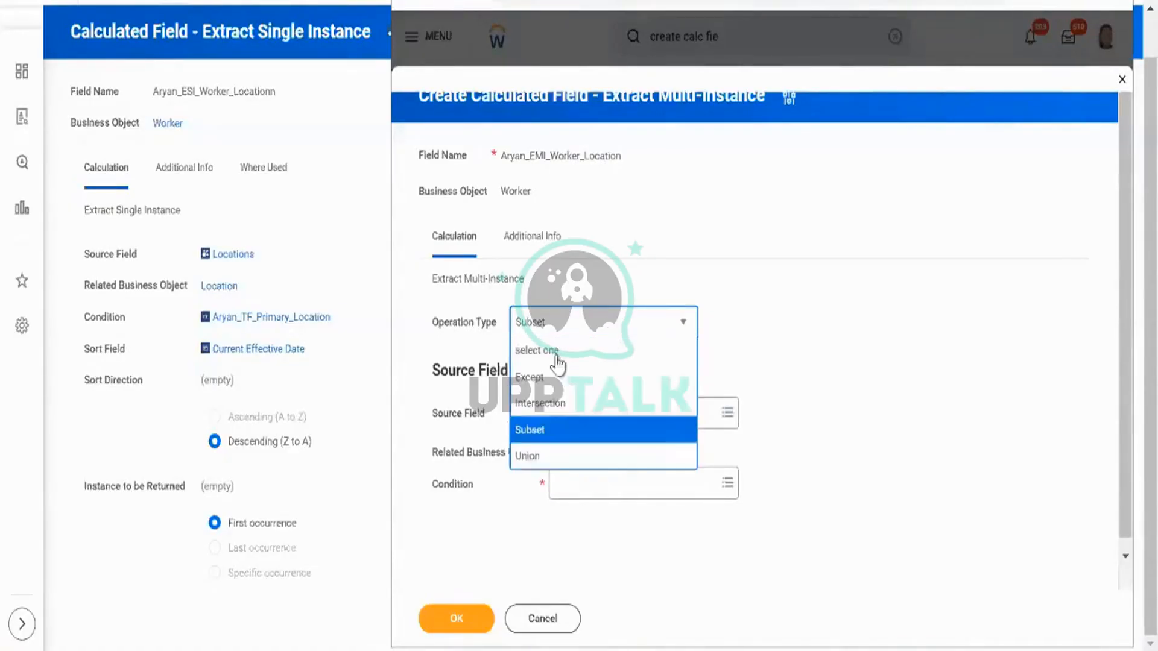
click(549, 458)
scroll(770, 369, down, 2)
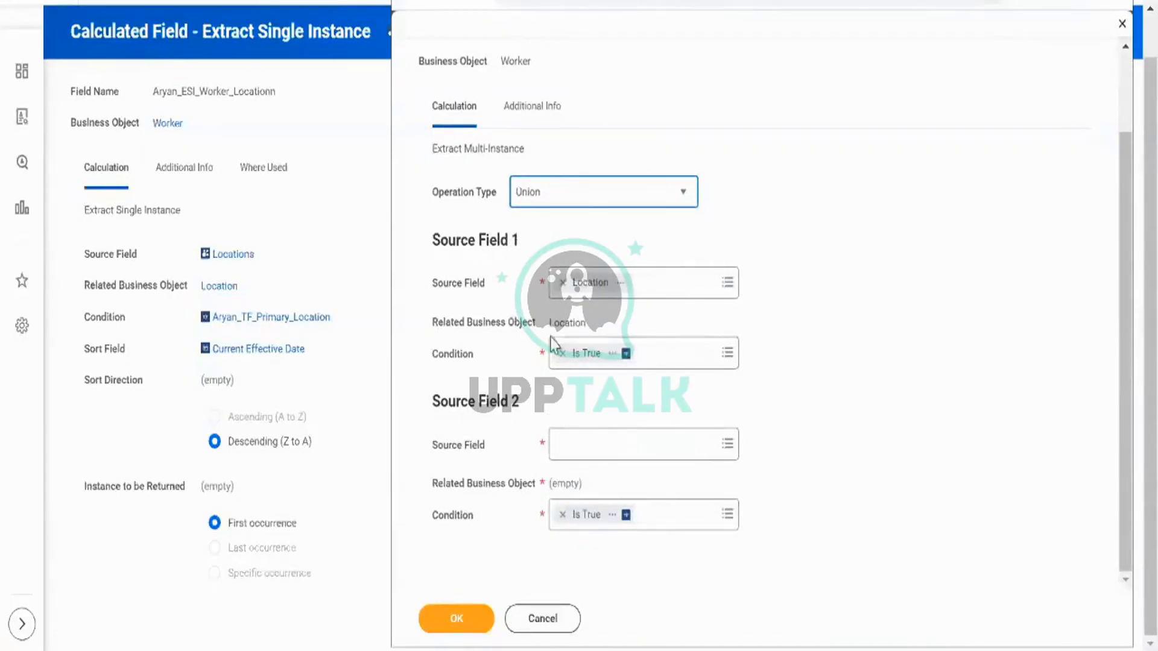
Try the Intersection and Except operation types to compare their required inputs, and return the operation type to Subset.
click(673, 196)
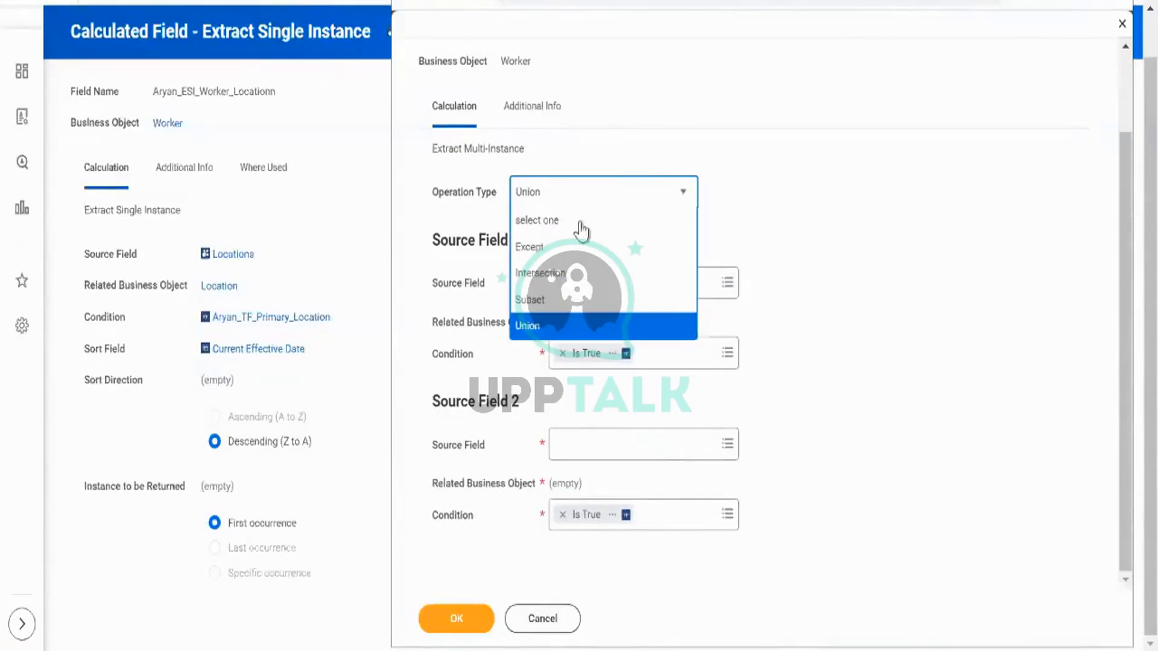
click(541, 275)
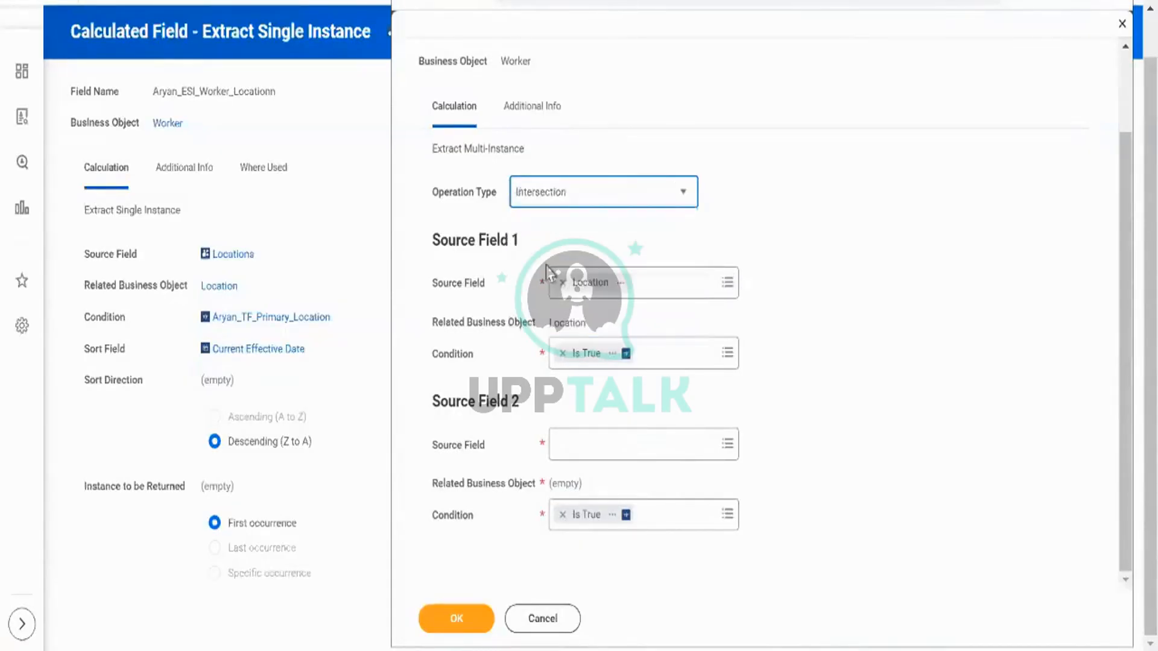
click(564, 192)
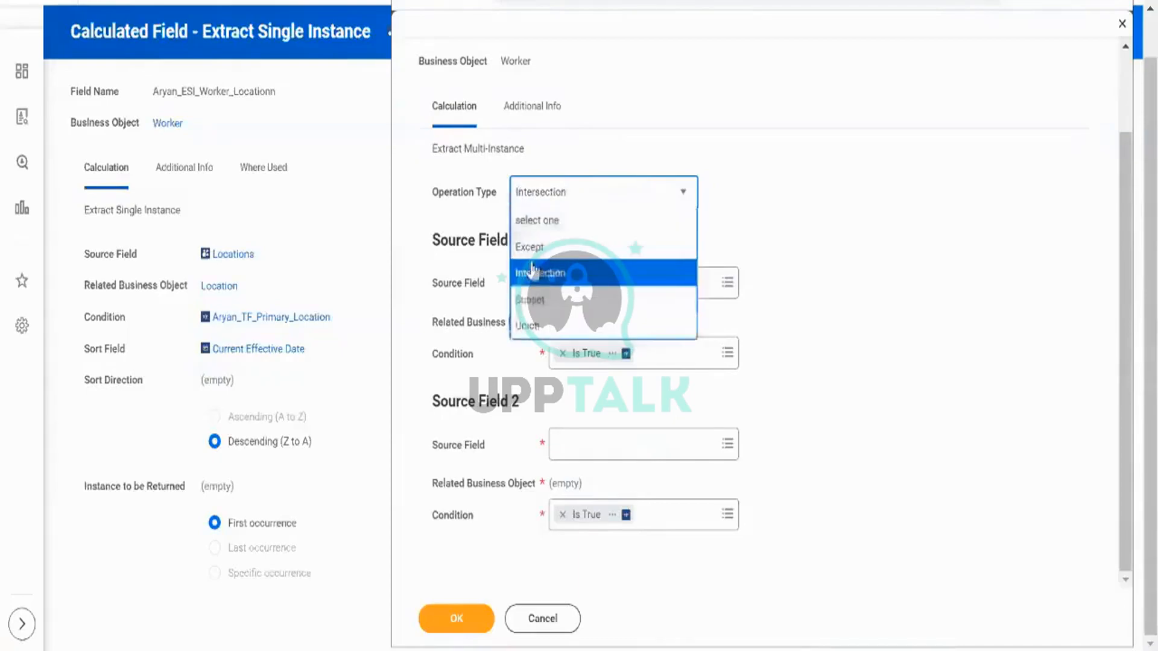
click(543, 247)
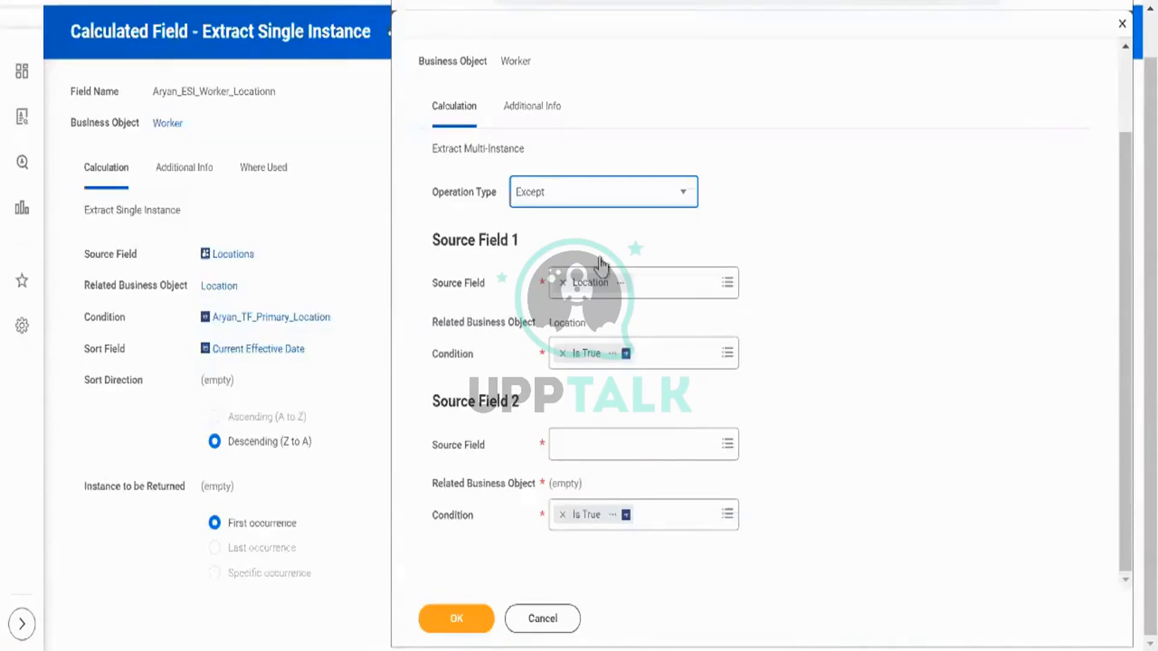
click(607, 202)
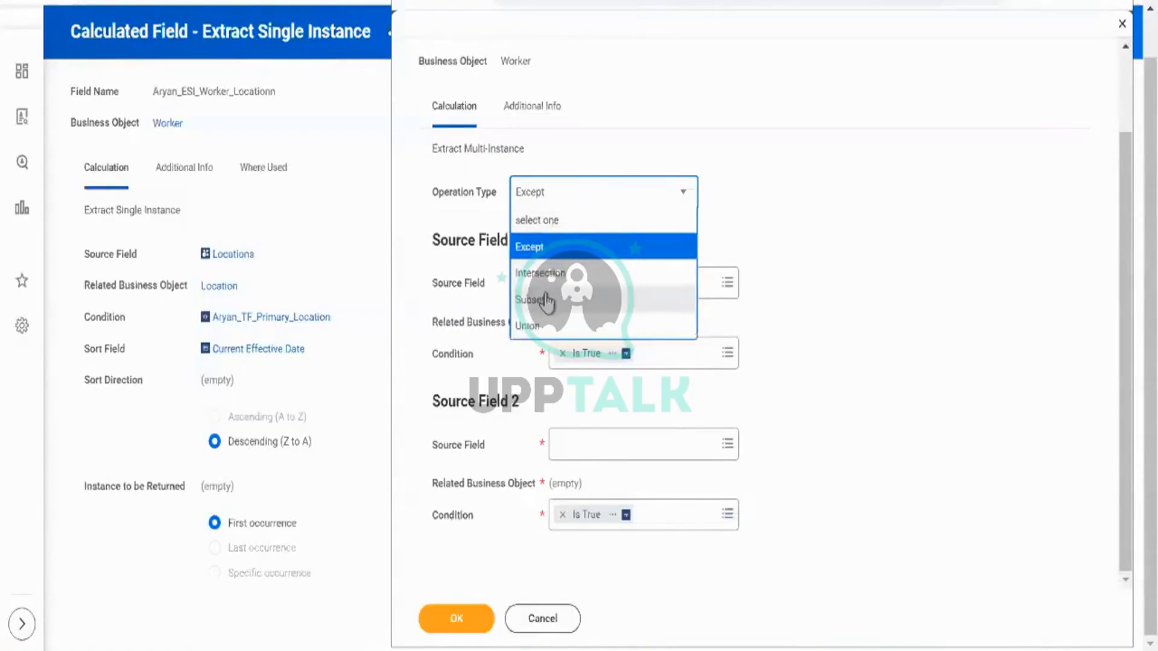
click(546, 299)
scroll(567, 196, up, 2)
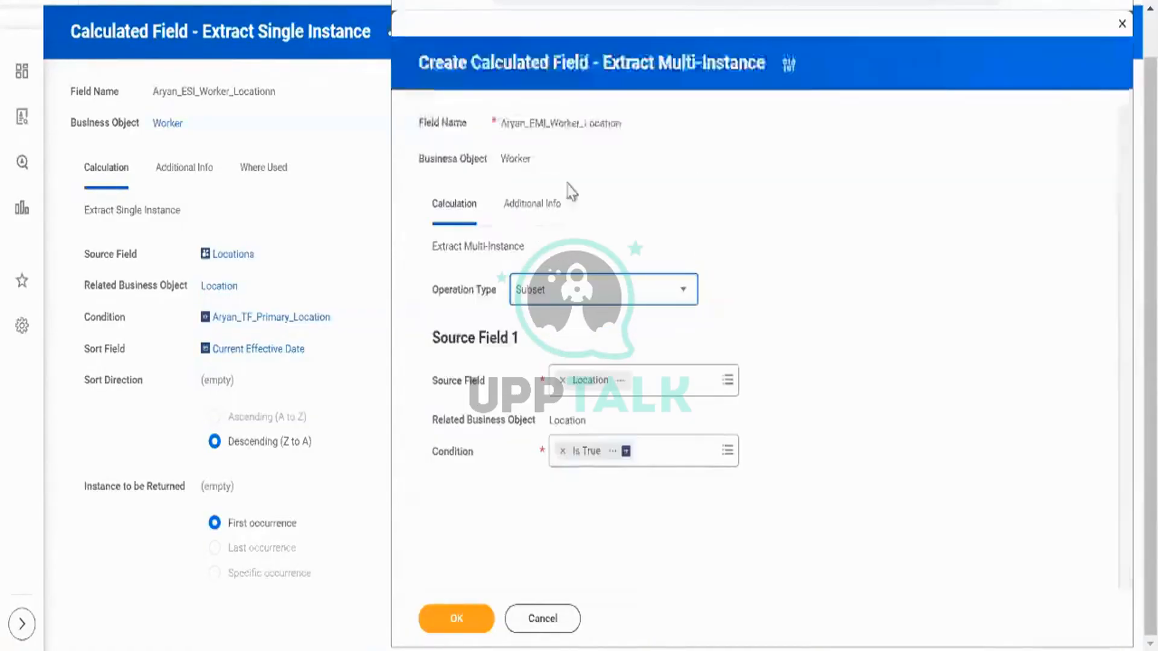
click(581, 295)
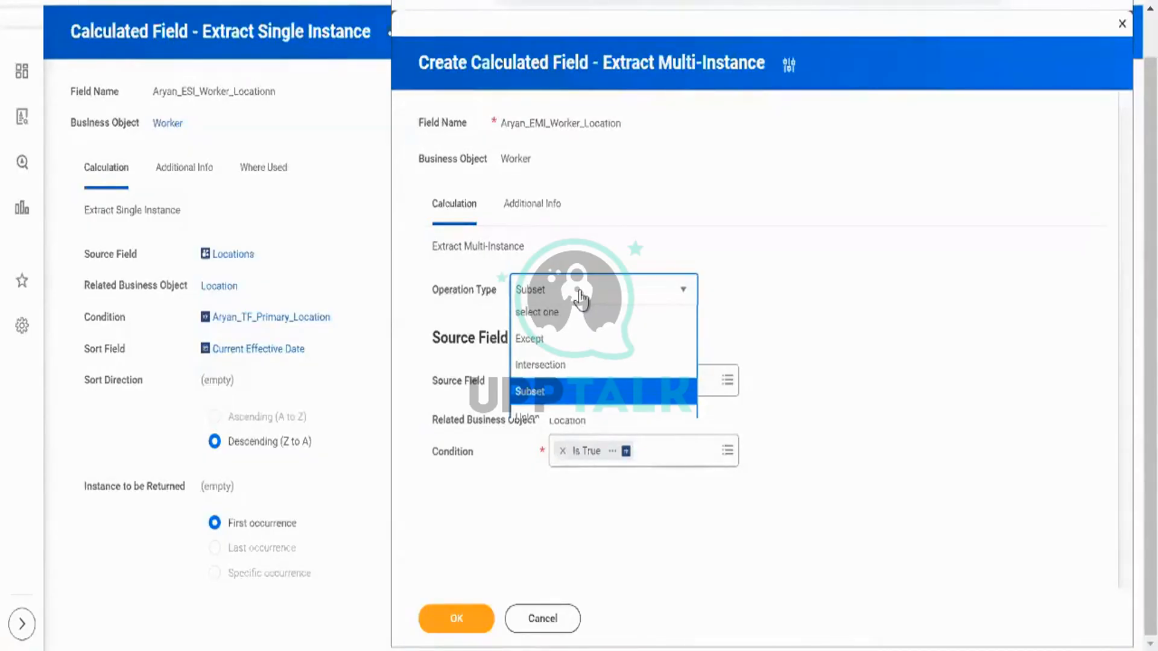
click(581, 299)
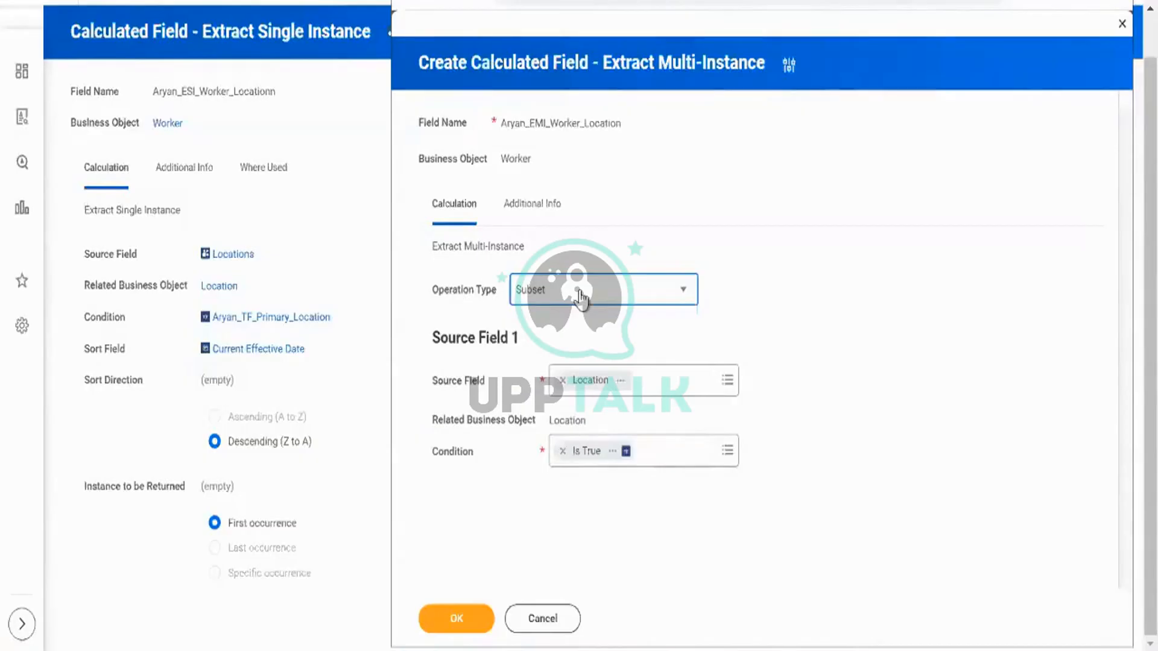
Set the condition to the creator's TF_Primary_Location field and save the Extract Multi-Instance calculated field.
click(686, 447)
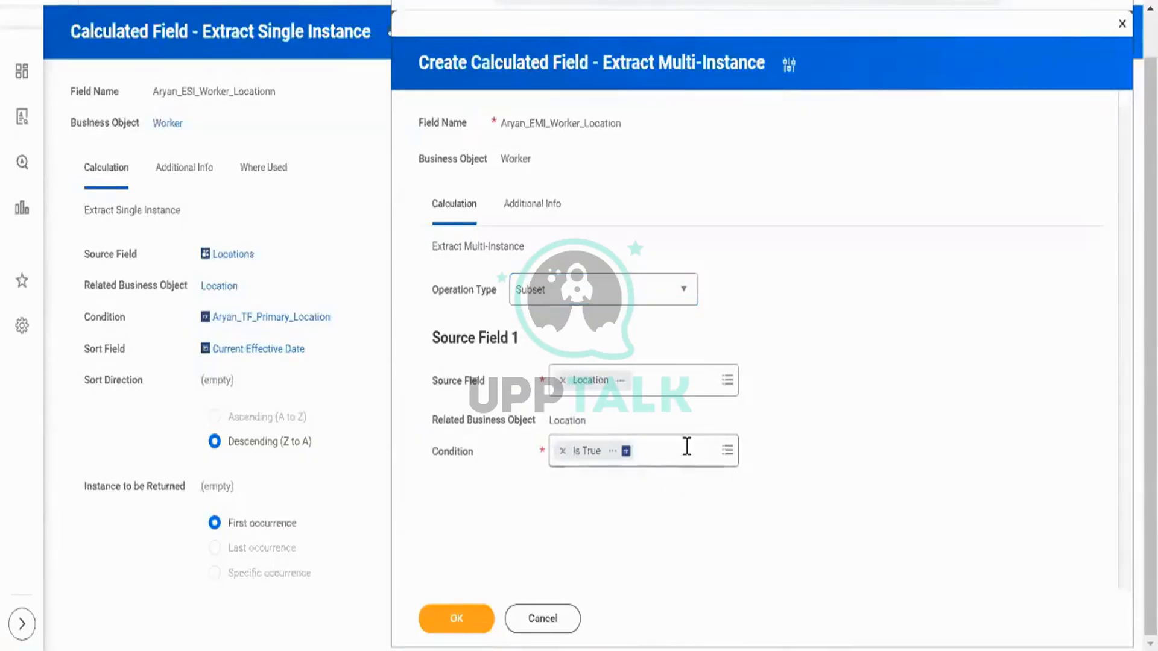
text(aryan_)
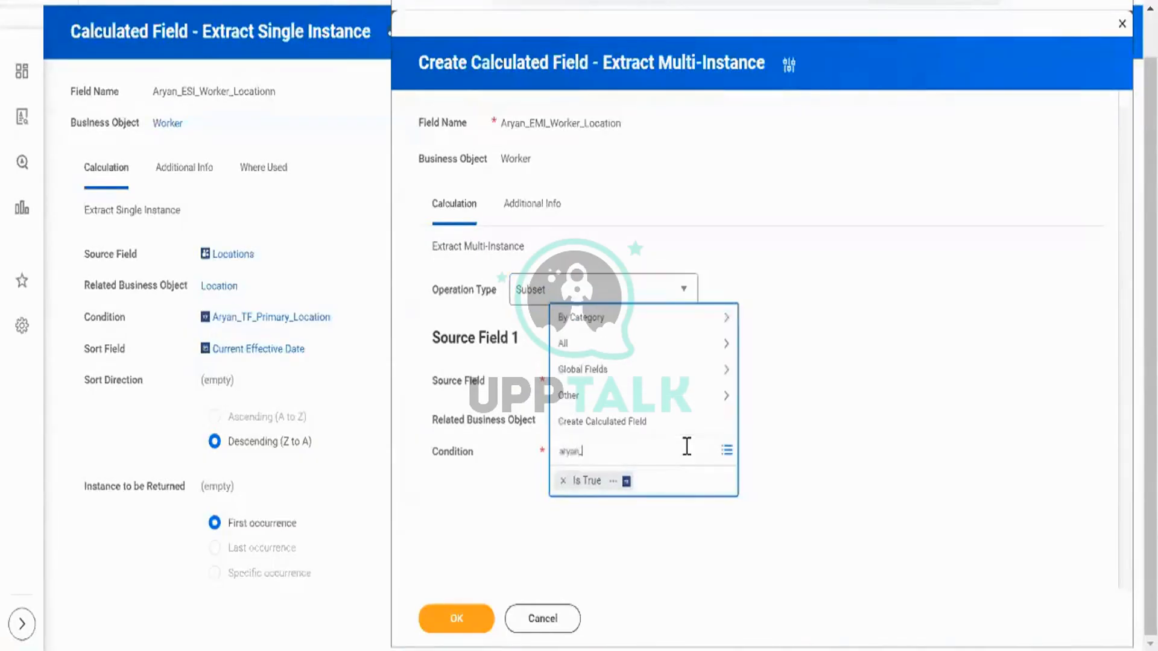
text(tf_prim)
key(Return)
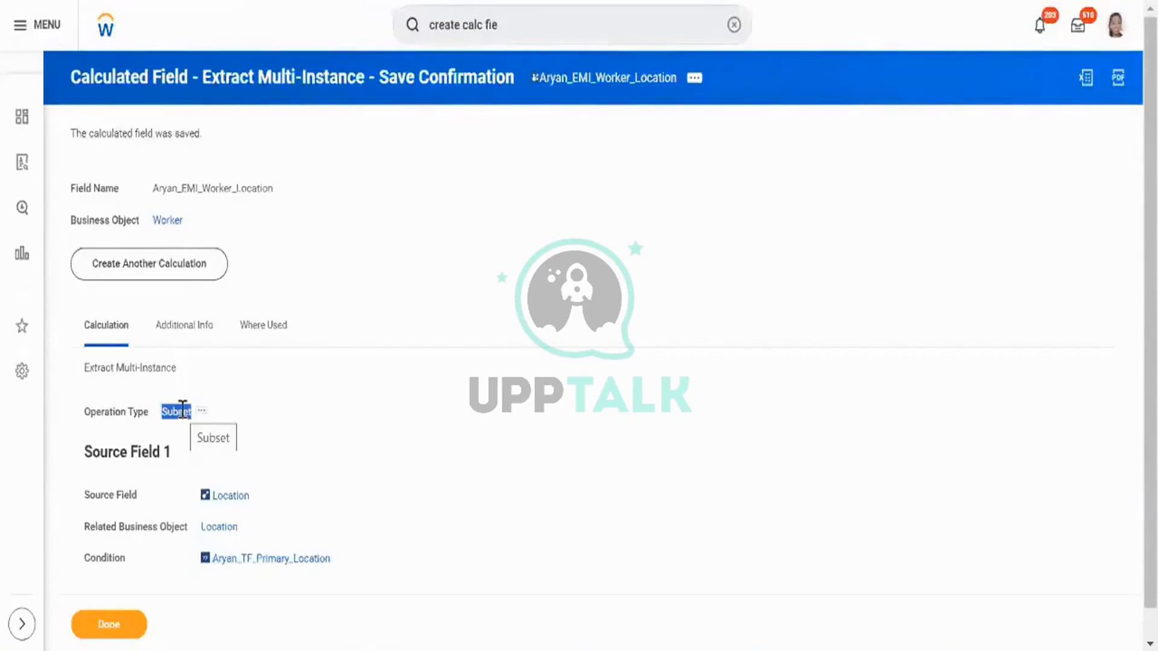
Copy the saved Extract Multi-Instance field's name, close the empty Create Calculated Field form and go to the home page.
right_click(573, 94)
click(603, 151)
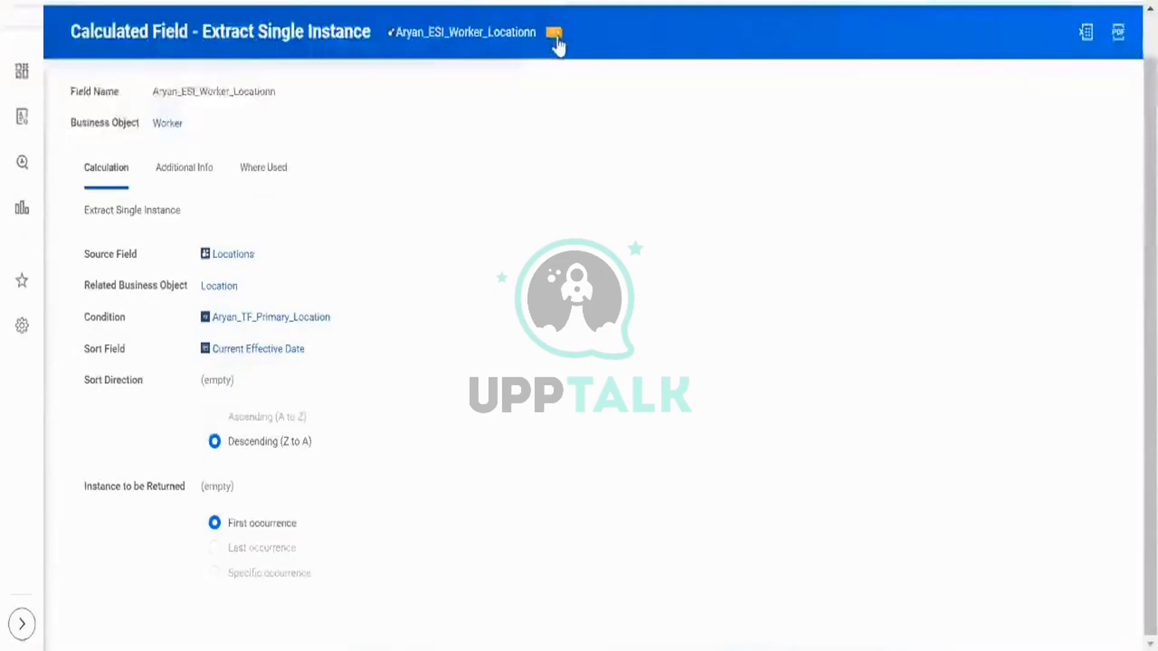
click(554, 33)
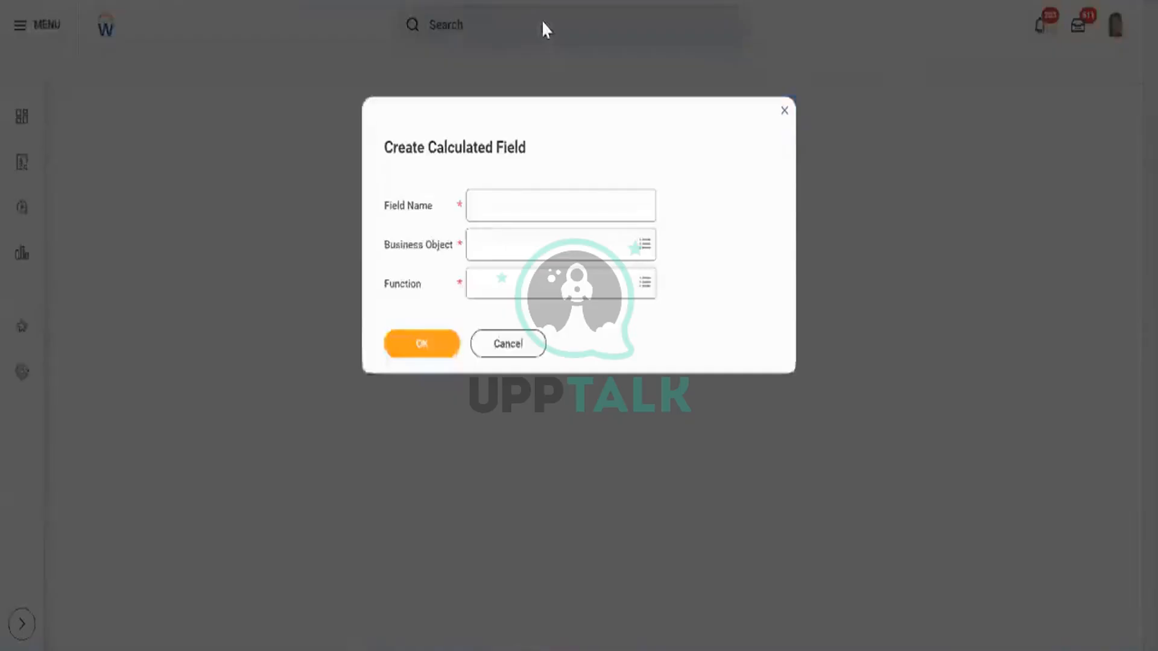
click(783, 111)
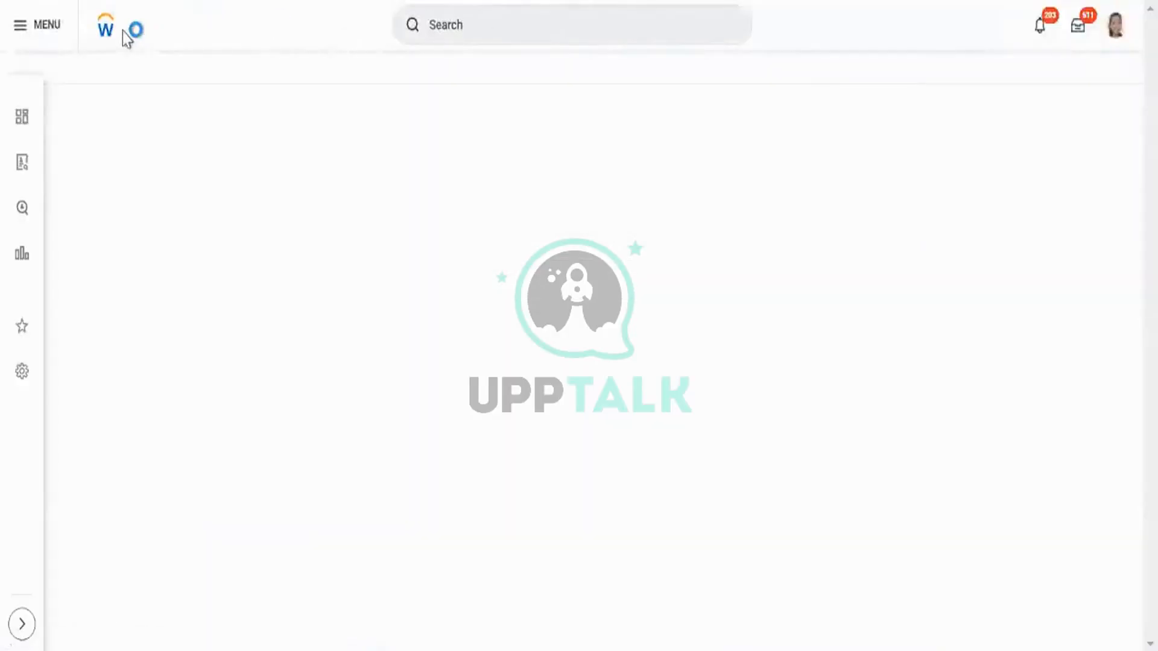
click(106, 30)
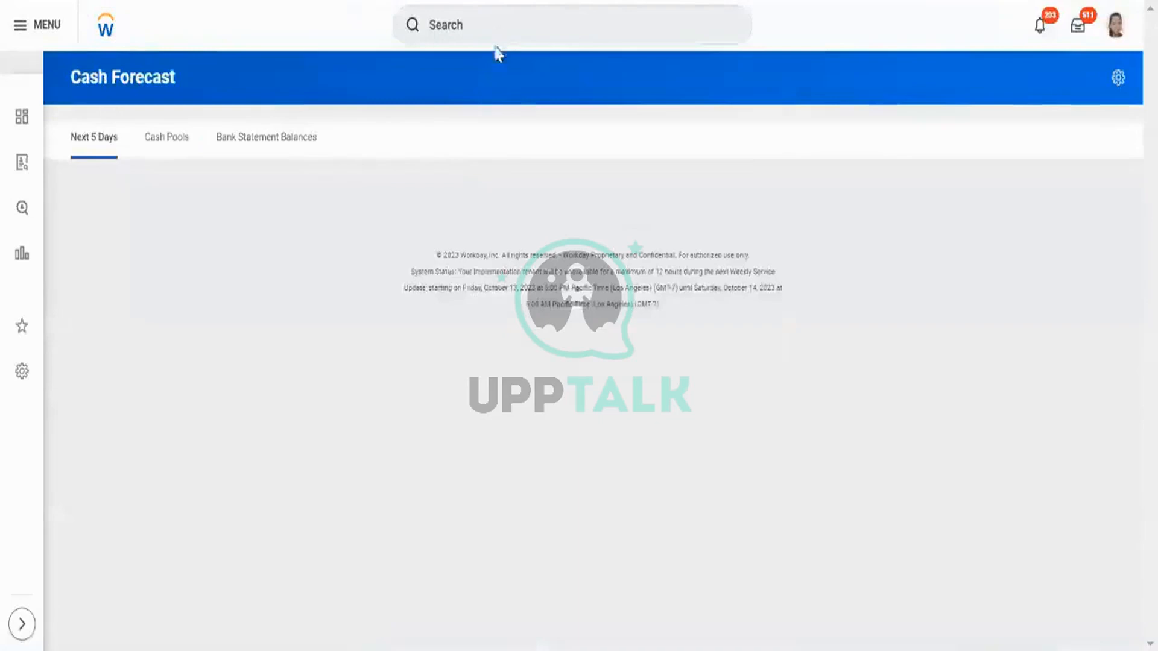
Search for the Extract Multi-Instance field using the field: prefix and its copied name, and open it.
click(501, 28)
text(filed)
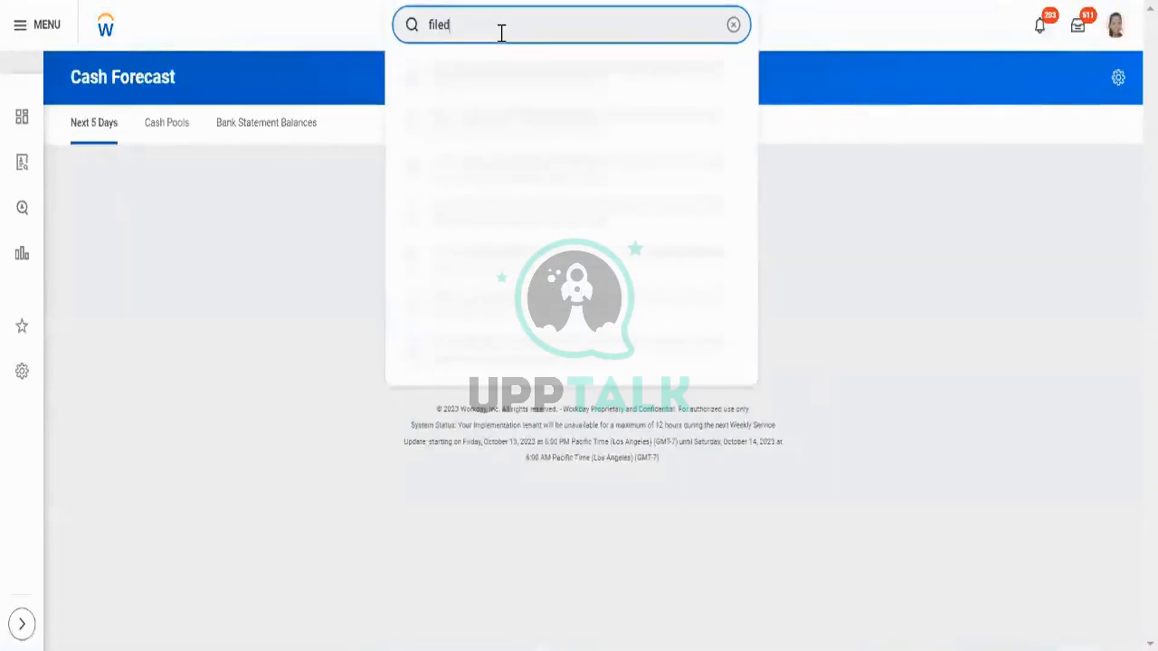
key(BackSpace)
key(BackSpace)
key(BackSpace)
key(BackSpace)
key(BackSpace)
text(fied)
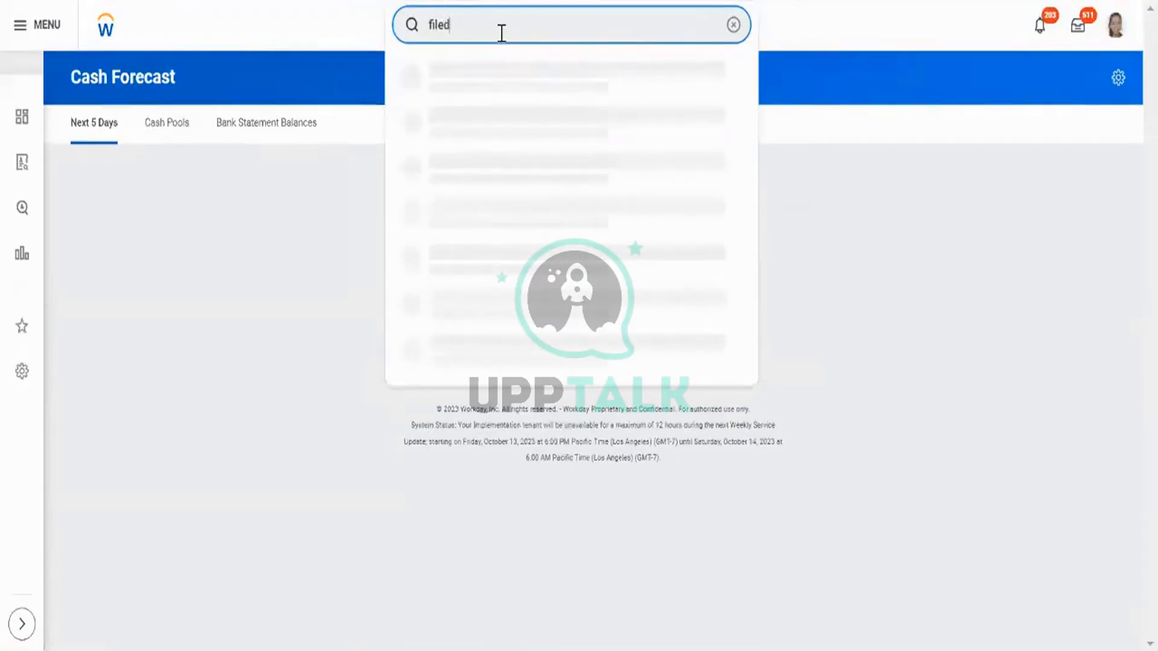
key(BackSpace)
key(BackSpace)
key(BackSpace)
key(BackSpace)
text(field:)
key(ctrl+v)
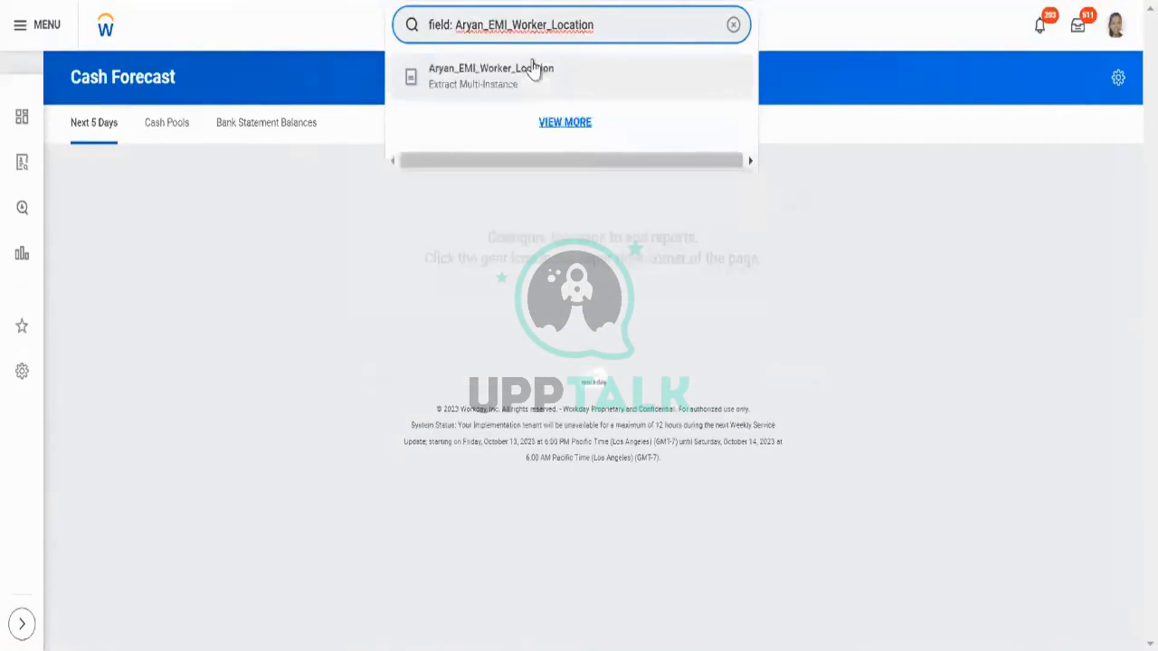
click(533, 67)
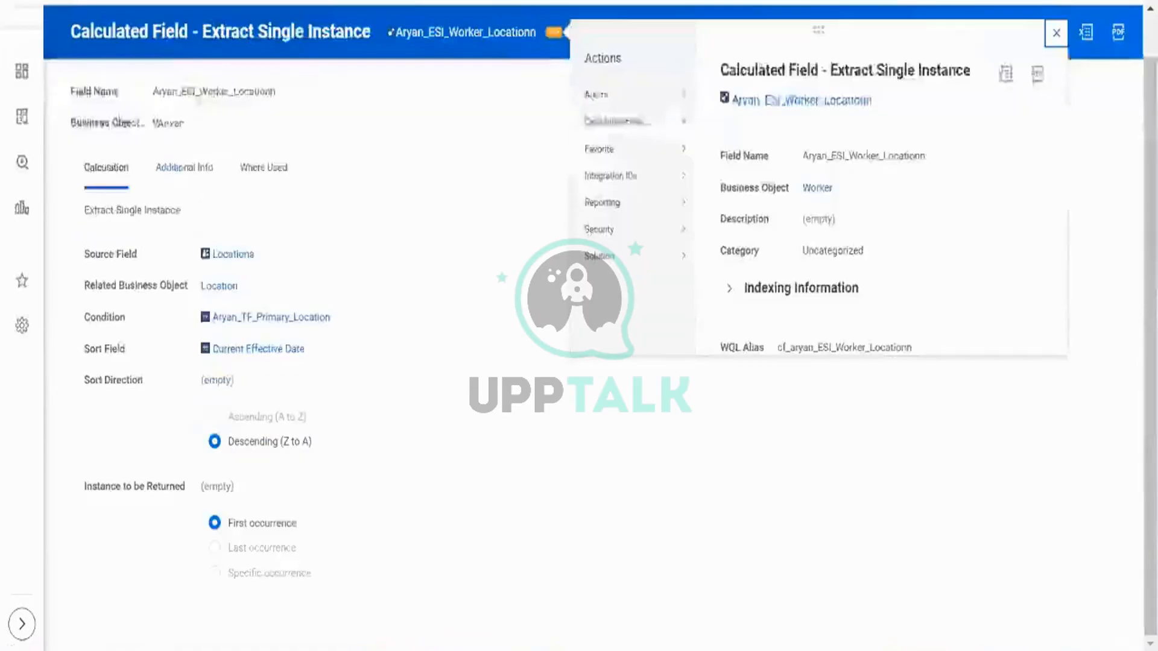
Open the Extract Single Instance calculated field for editing and look up the creator's EMI_Worker_Location field as its source field.
mouse_move(619, 127)
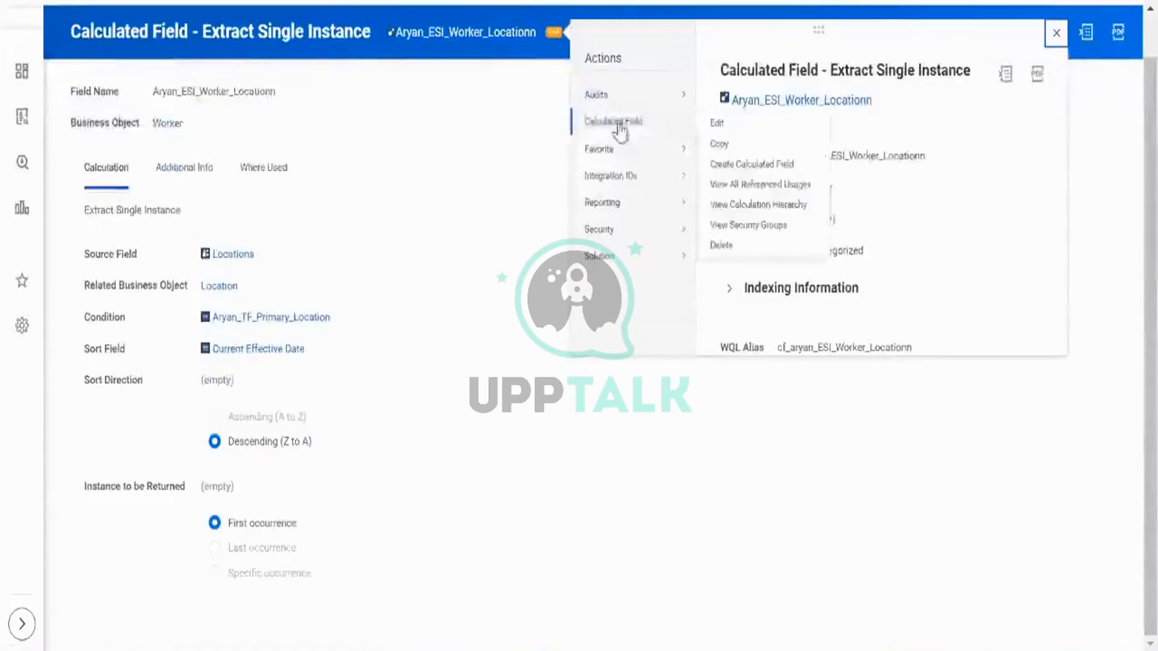
click(724, 132)
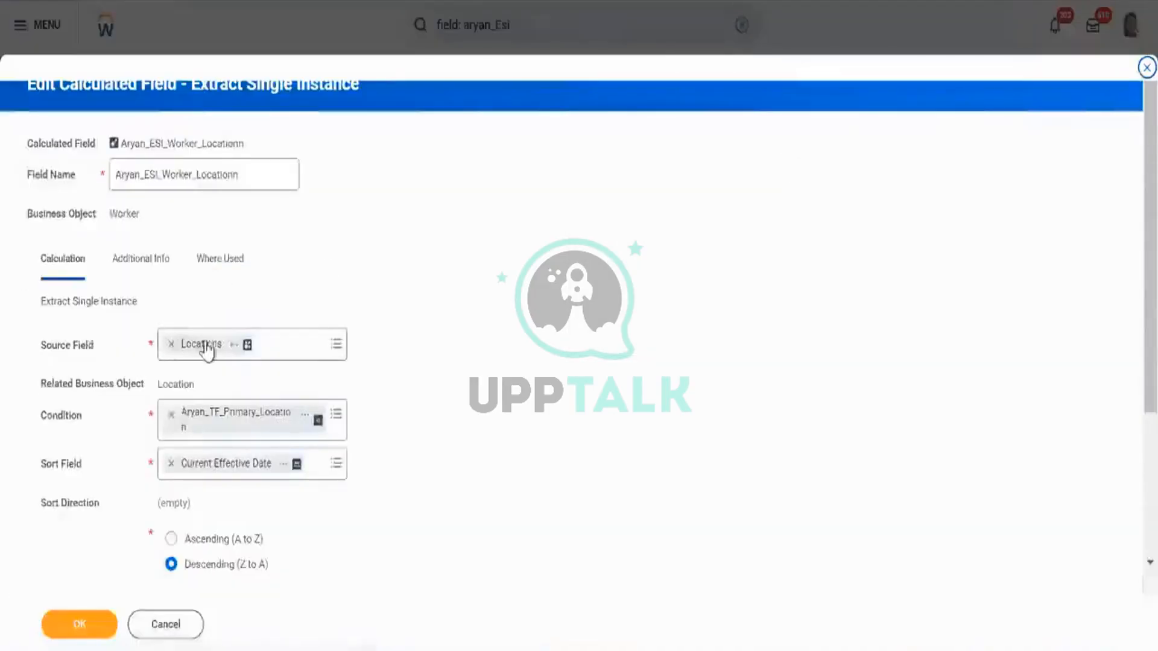
click(284, 348)
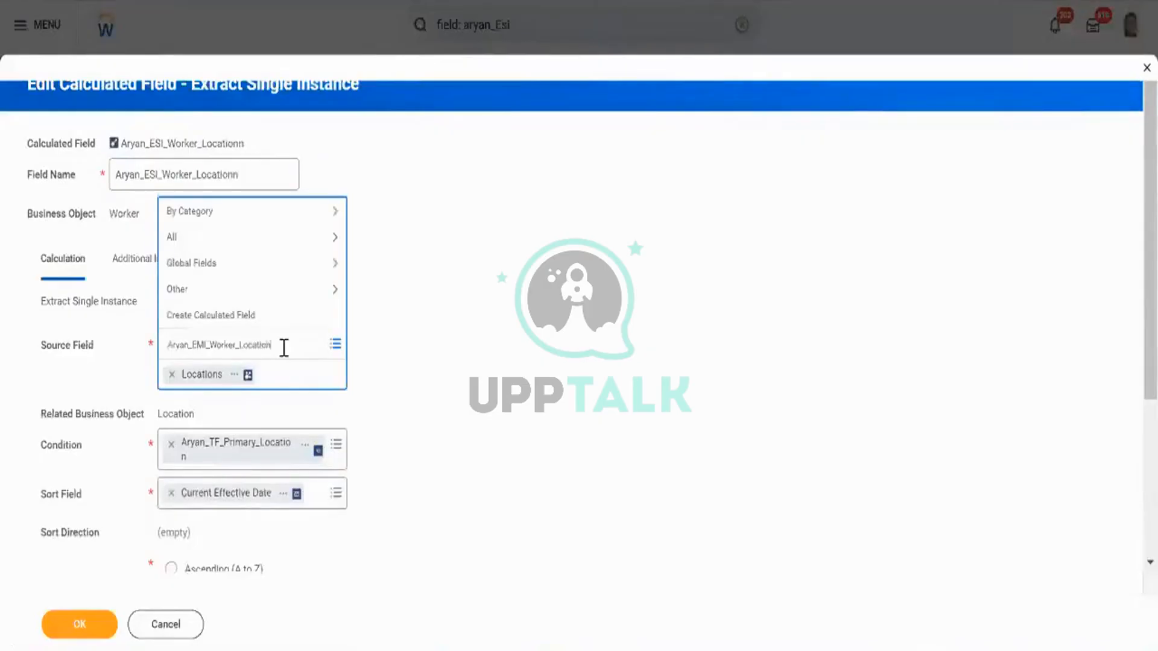
key(Return)
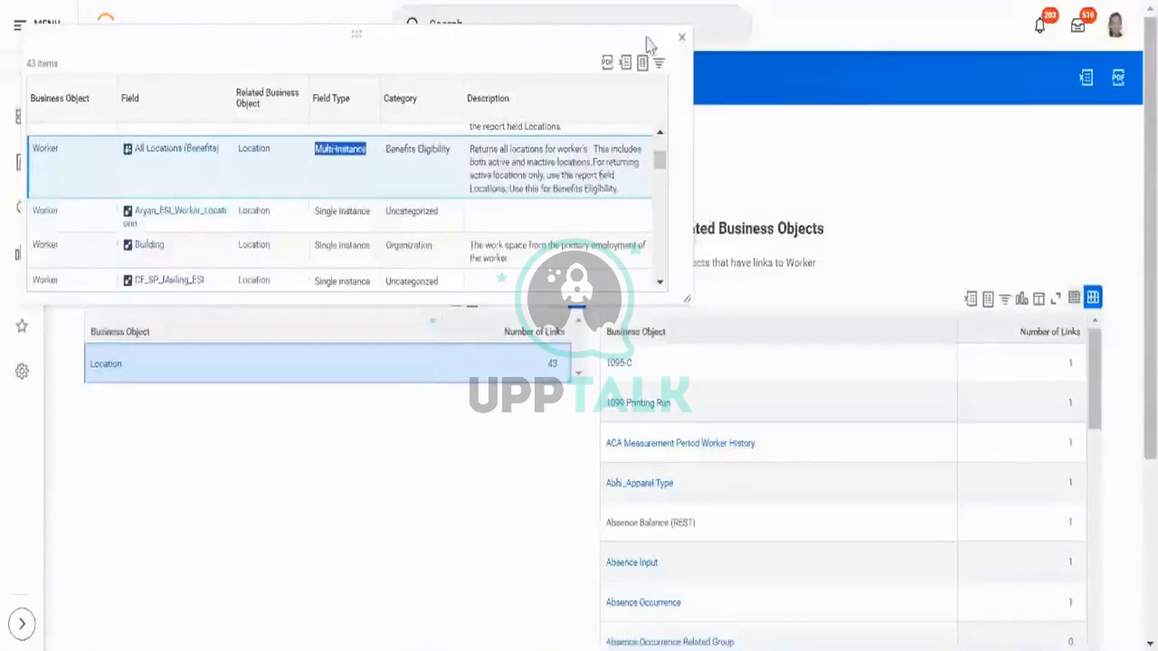
Reopen the list of Worker fields linking to Location and compare the field types of the creator's EMI_Worker_Location and ESI_Worker_Locationn fields.
click(682, 39)
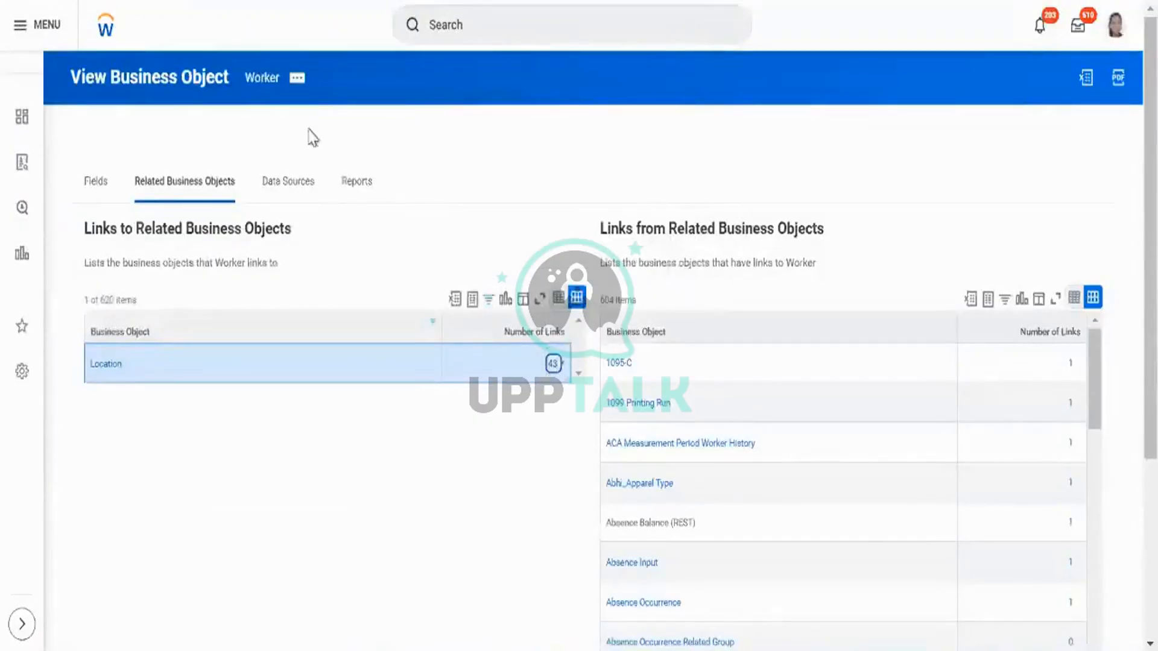
click(553, 363)
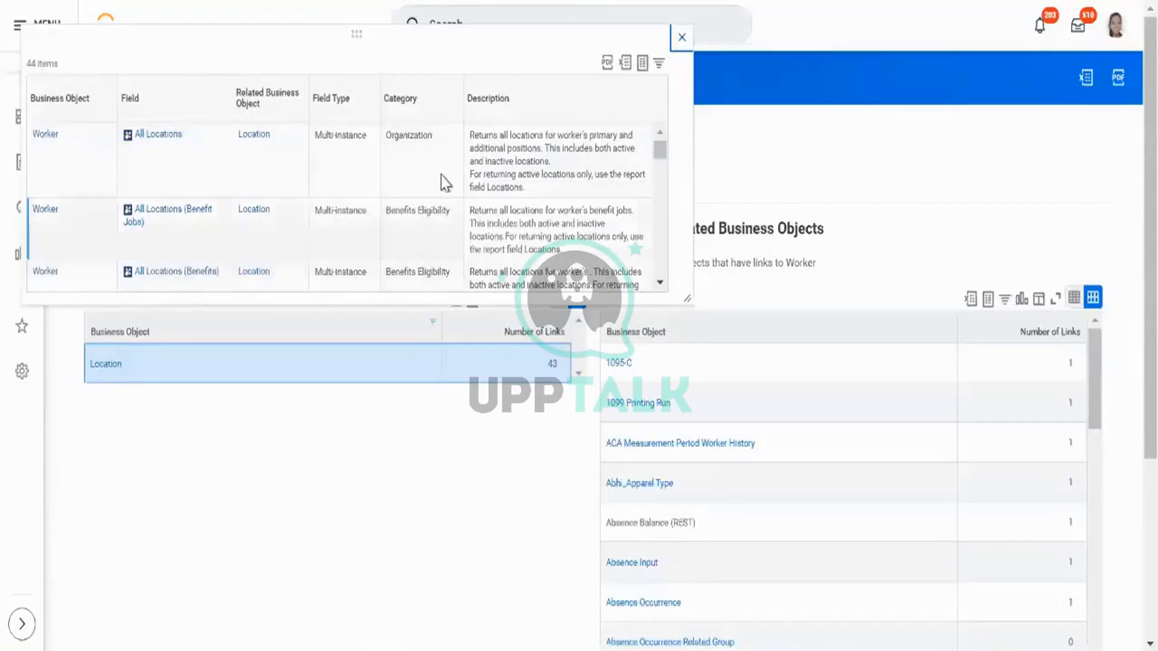
scroll(444, 174, down, 2)
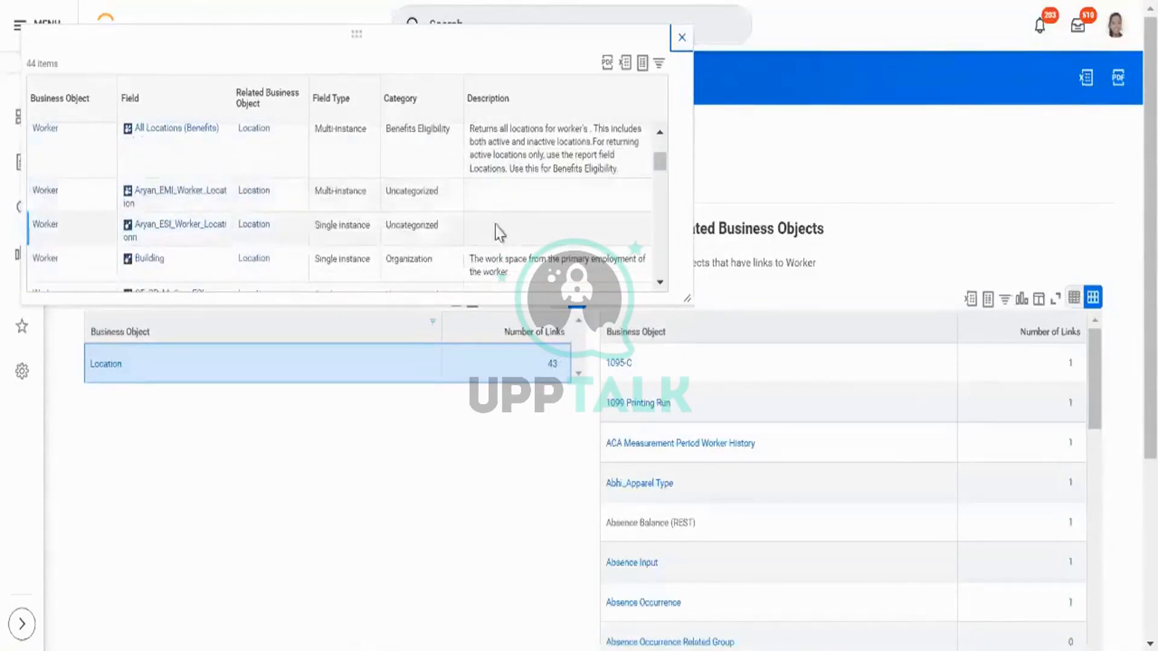
double_click(351, 198)
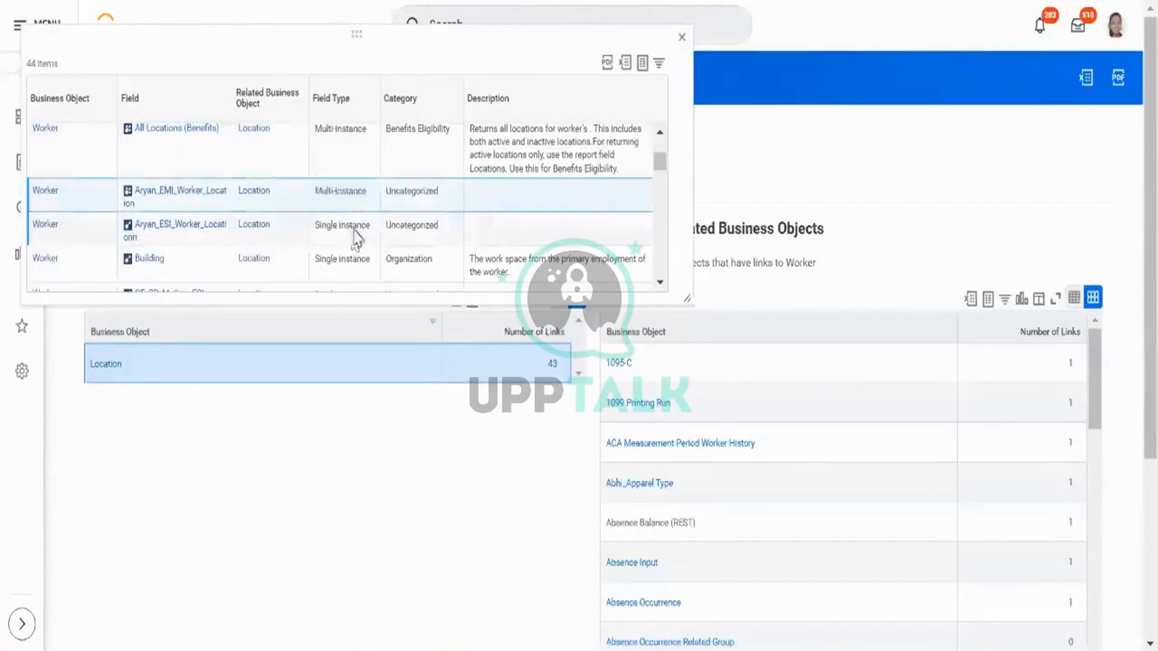
double_click(355, 232)
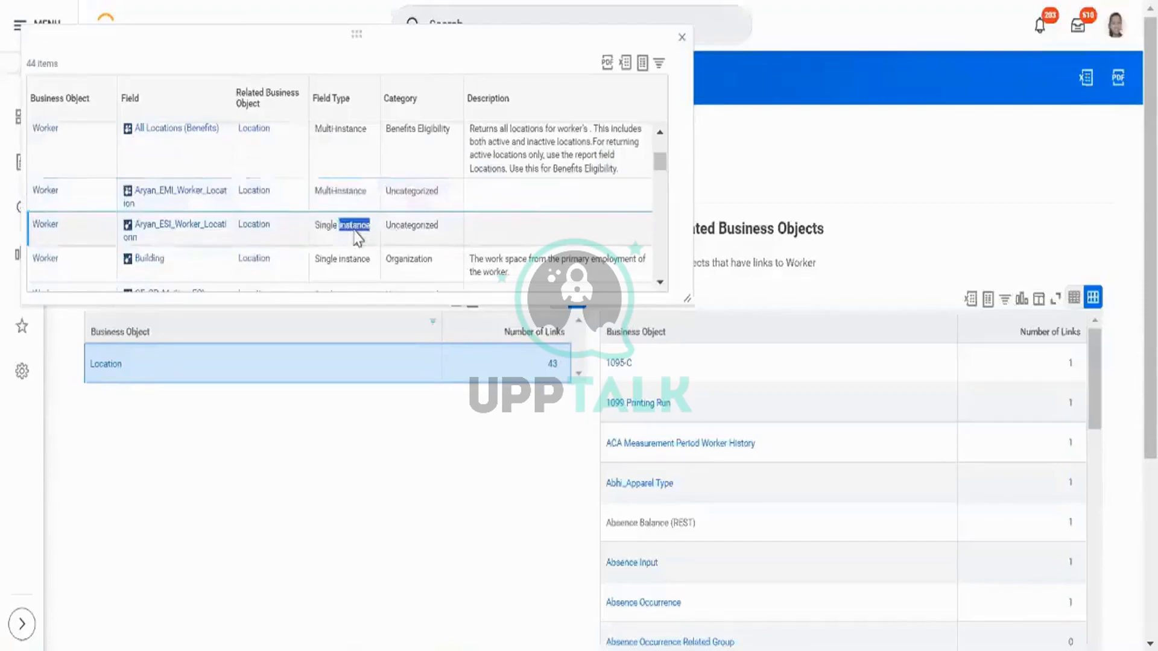
triple_click(354, 231)
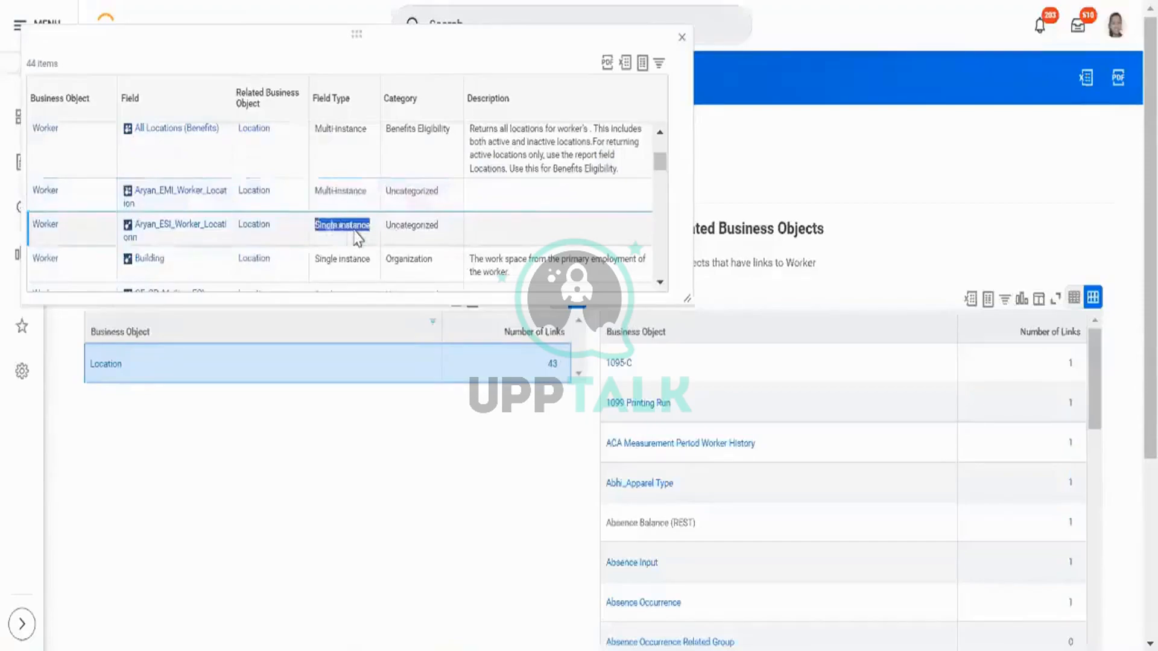
click(343, 198)
triple_click(343, 200)
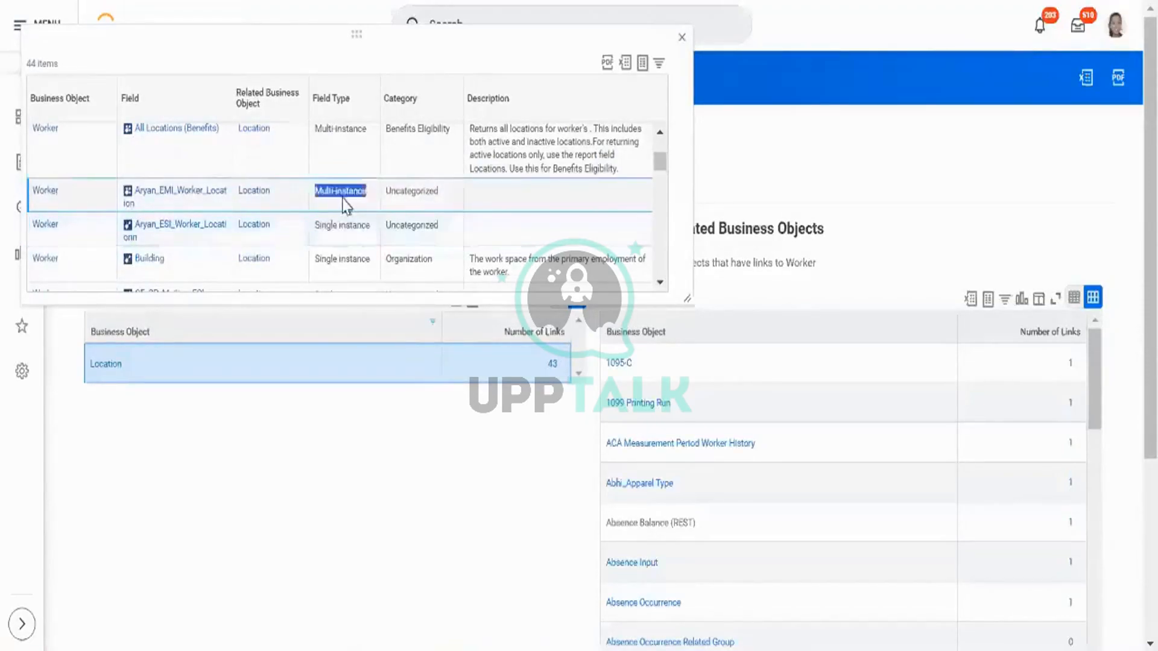